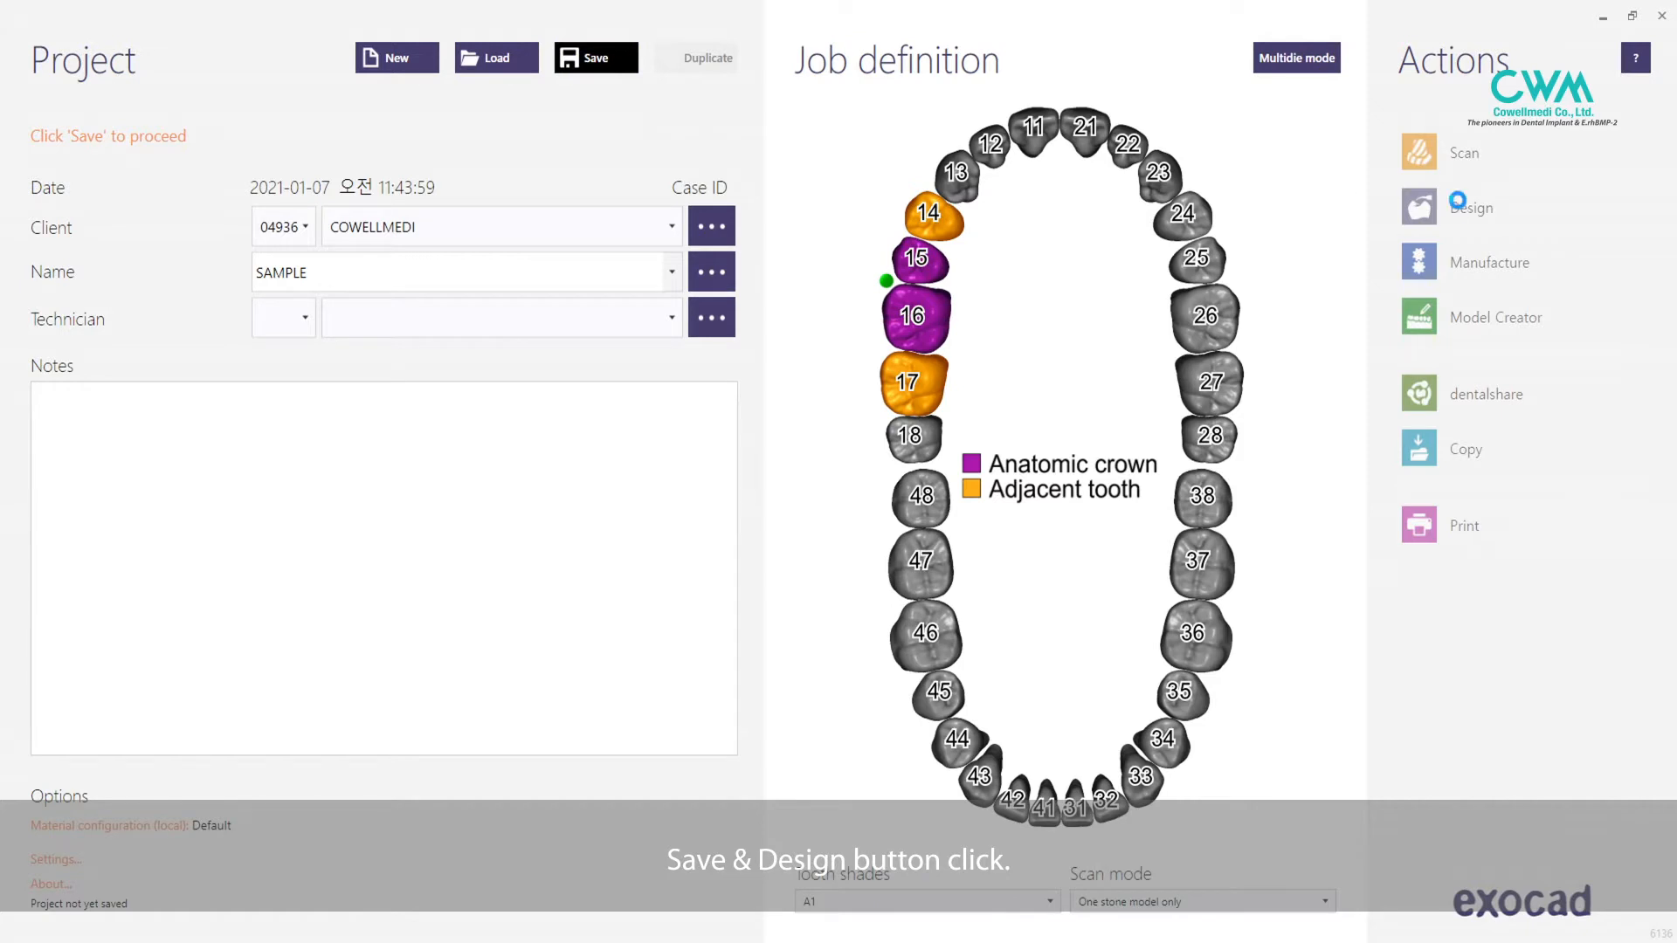
# - Start the design for the case and load upper as the upper jaw scan and abutment as the scan marker file
pyautogui.click(1457, 205)
pyautogui.click(899, 561)
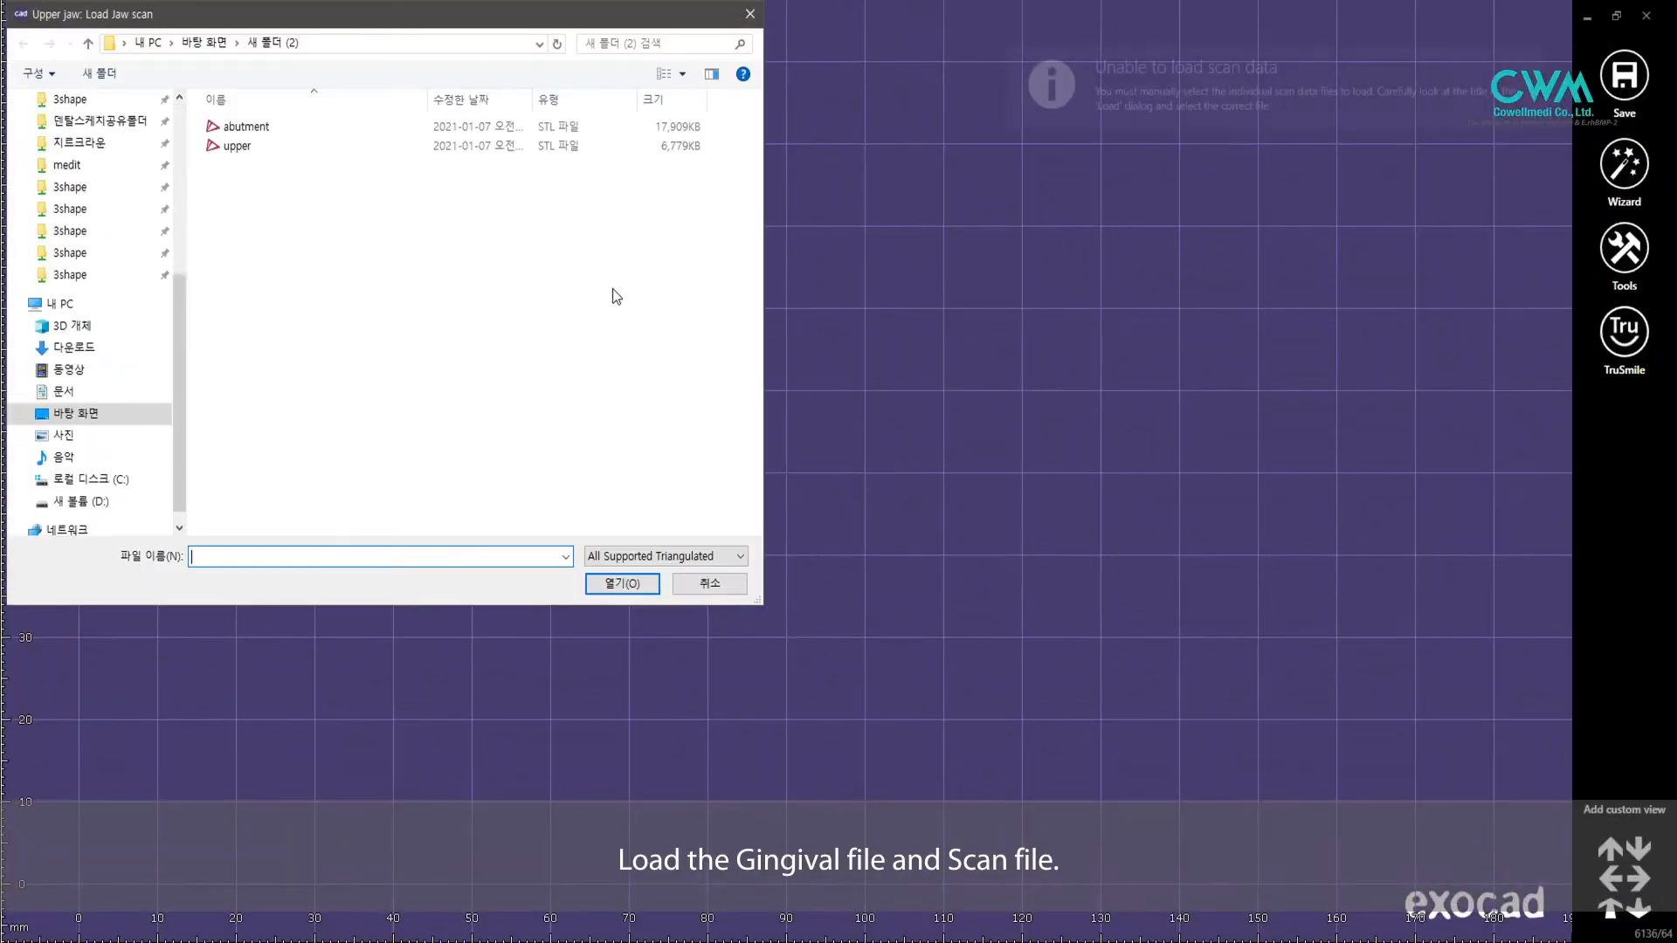
pyautogui.click(236, 149)
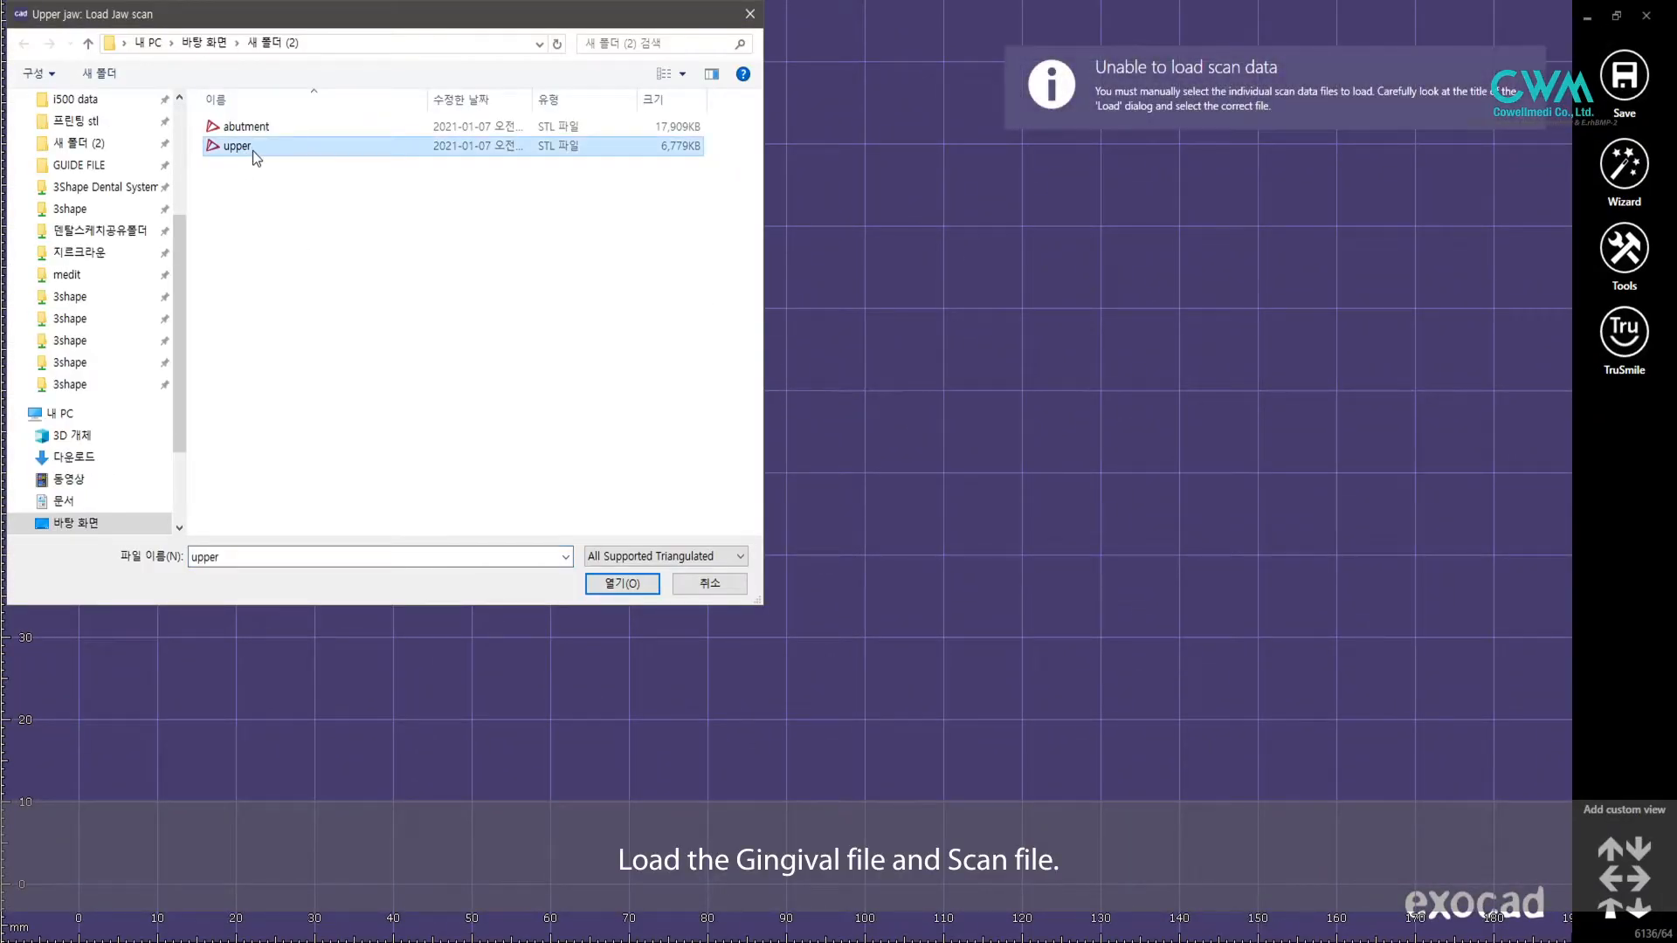
pyautogui.doubleClick(254, 150)
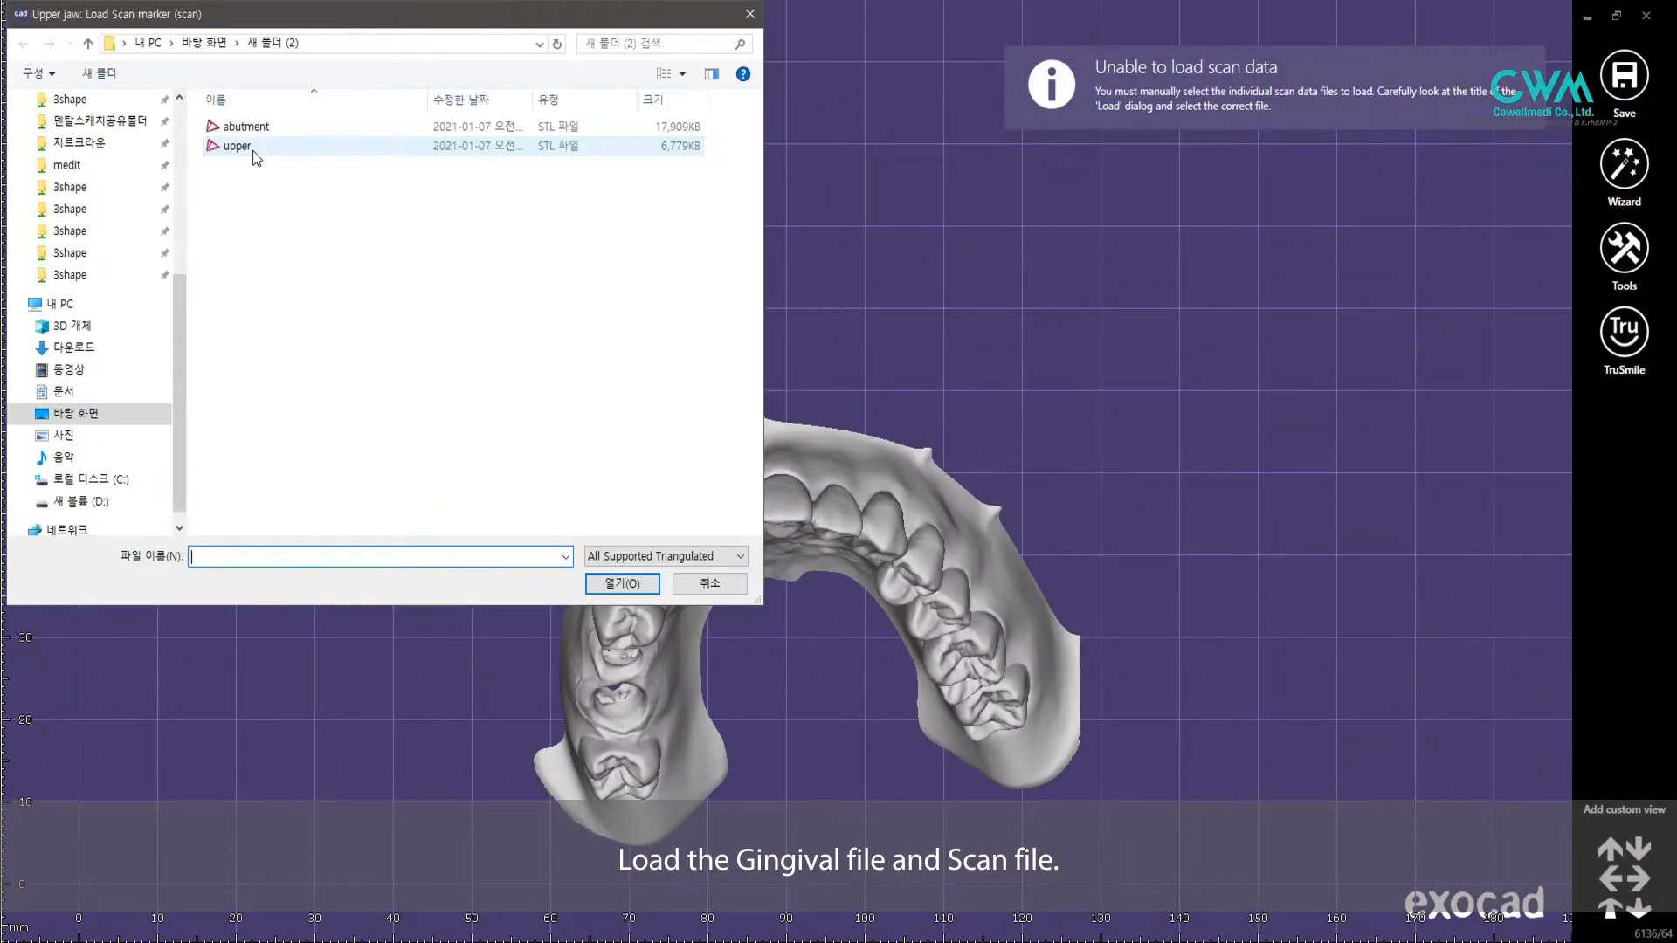
pyautogui.click(244, 128)
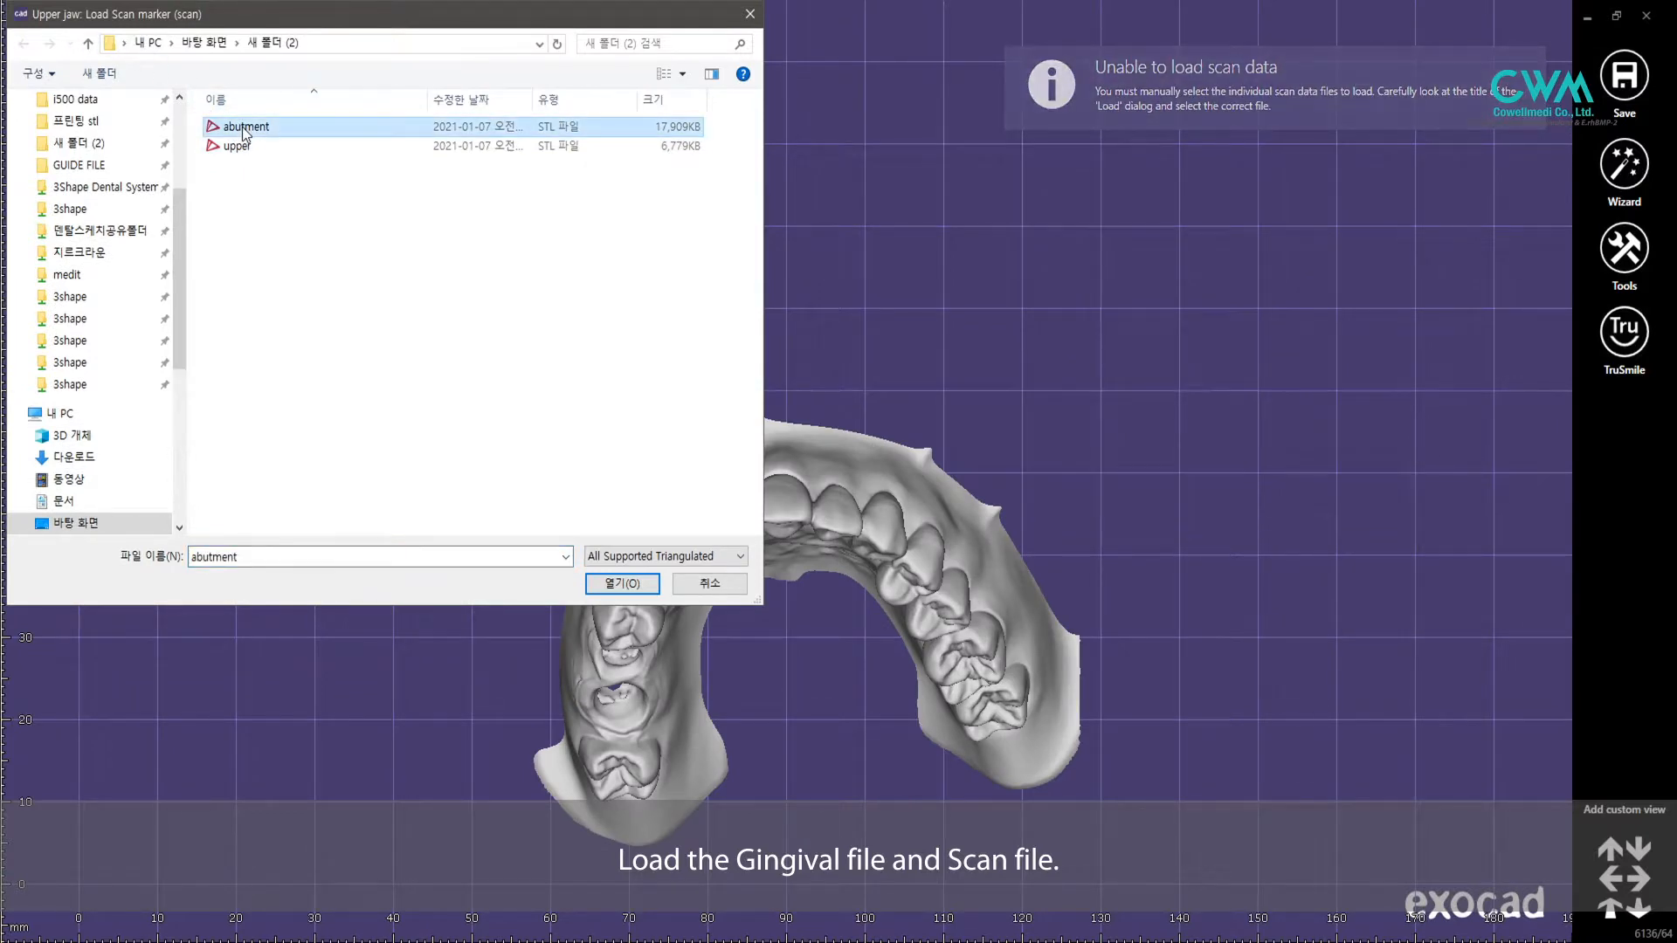
pyautogui.doubleClick(279, 125)
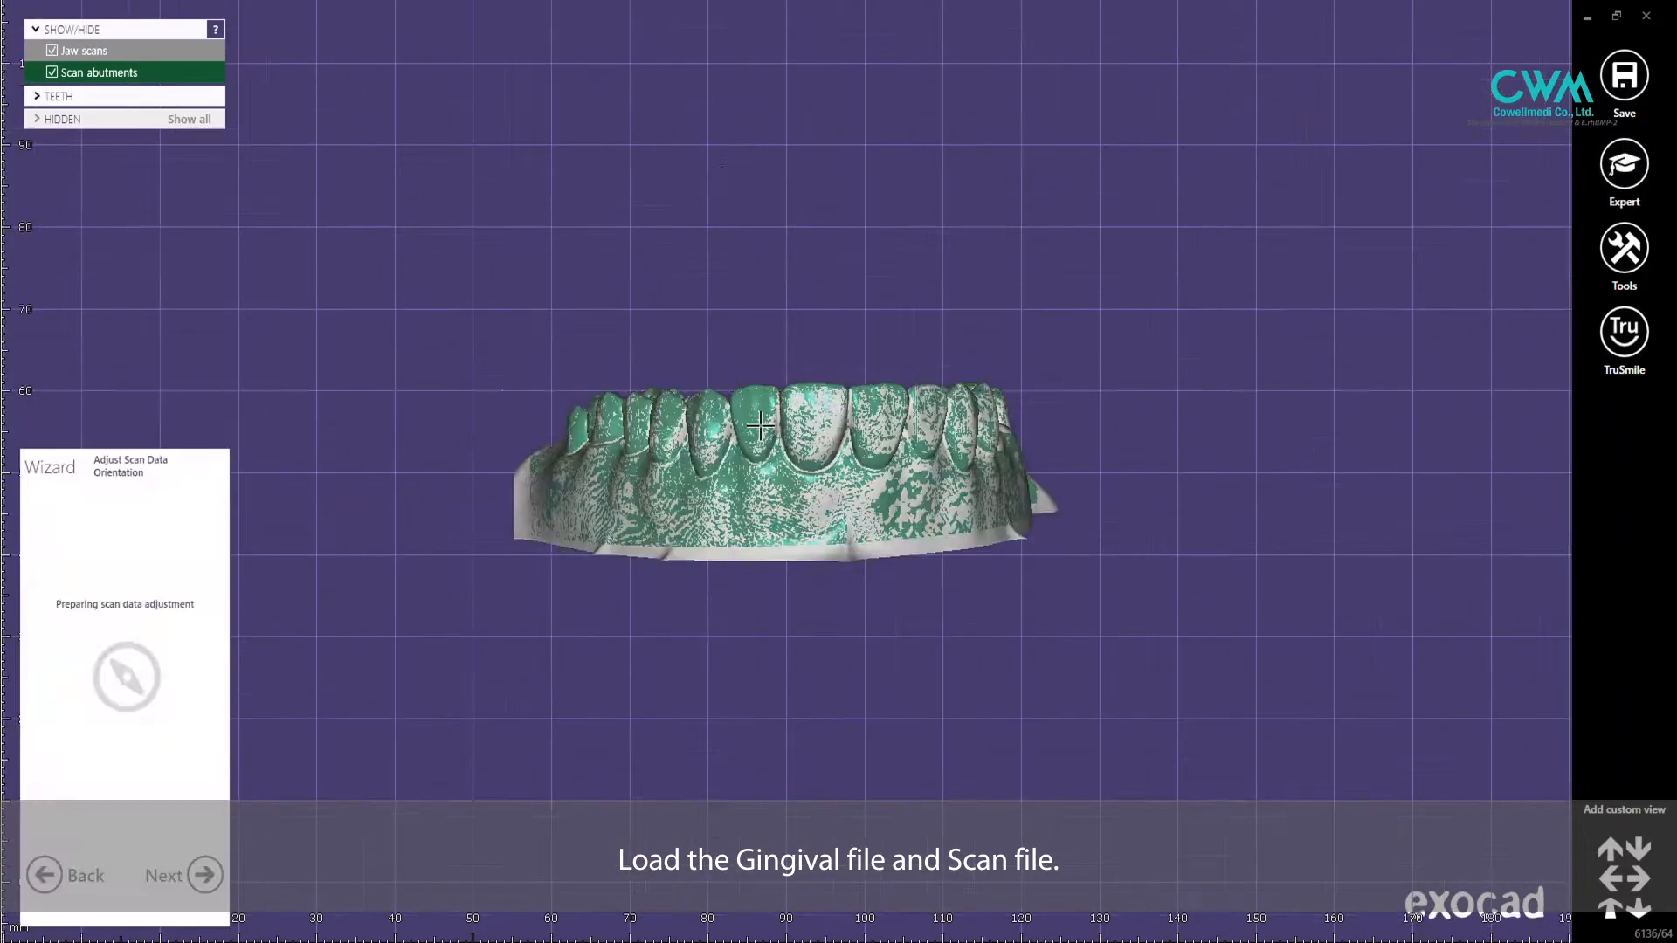
# - Orient the model to an occlusal view and set that view as the scan data axis
pyautogui.moveTo(763, 477); pyautogui.dragTo(779, 445, button='right')
pyautogui.scroll(-1, 753, 447)
pyautogui.scroll(1, 753, 447)
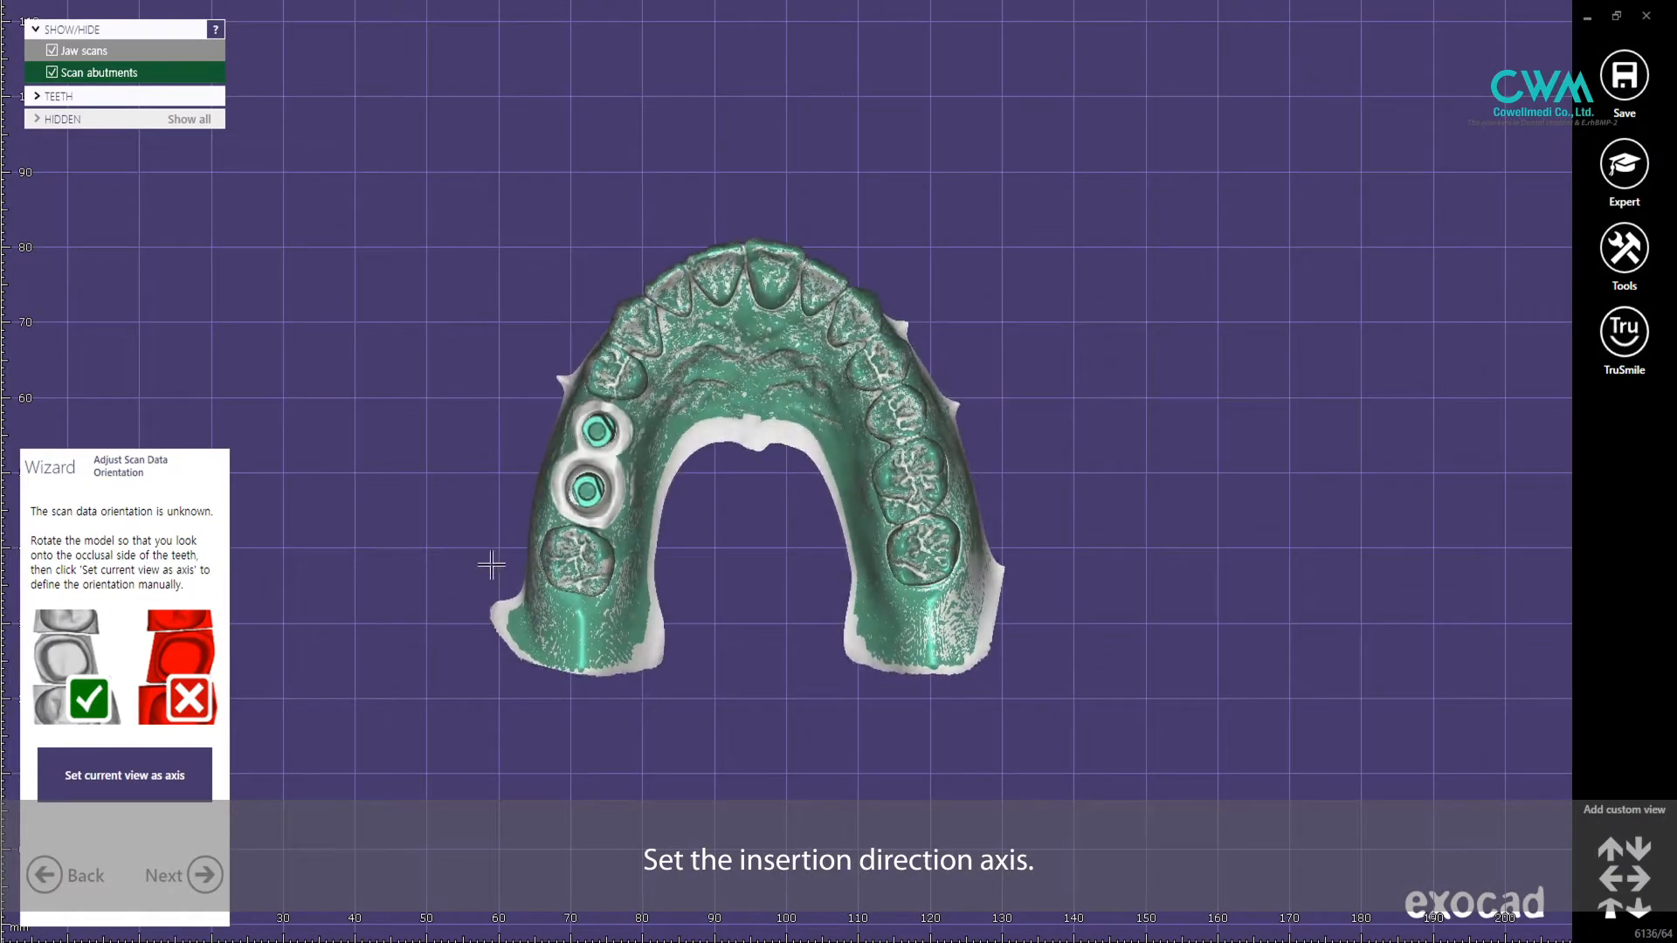
pyautogui.click(124, 775)
pyautogui.click(205, 875)
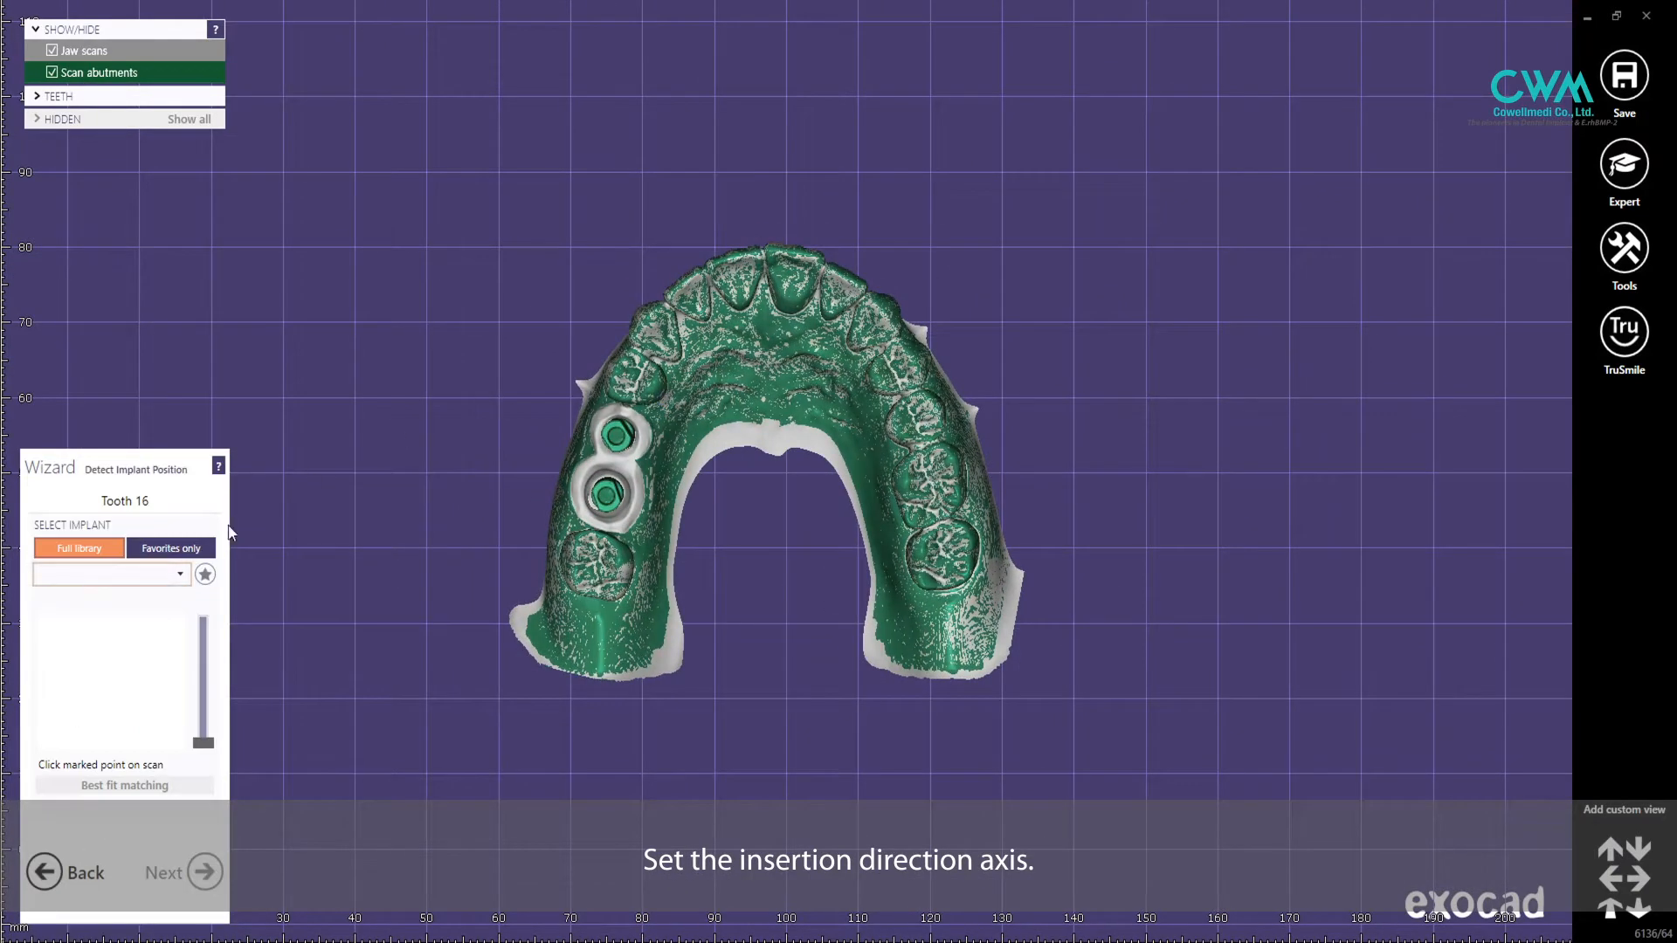
# - Choose Cowell_Sub MU Ti, 2SMHT55N, G035 as the implant for tooth 16 and match it to its scan body
pyautogui.click(126, 578)
pyautogui.scroll(-5, 124, 647)
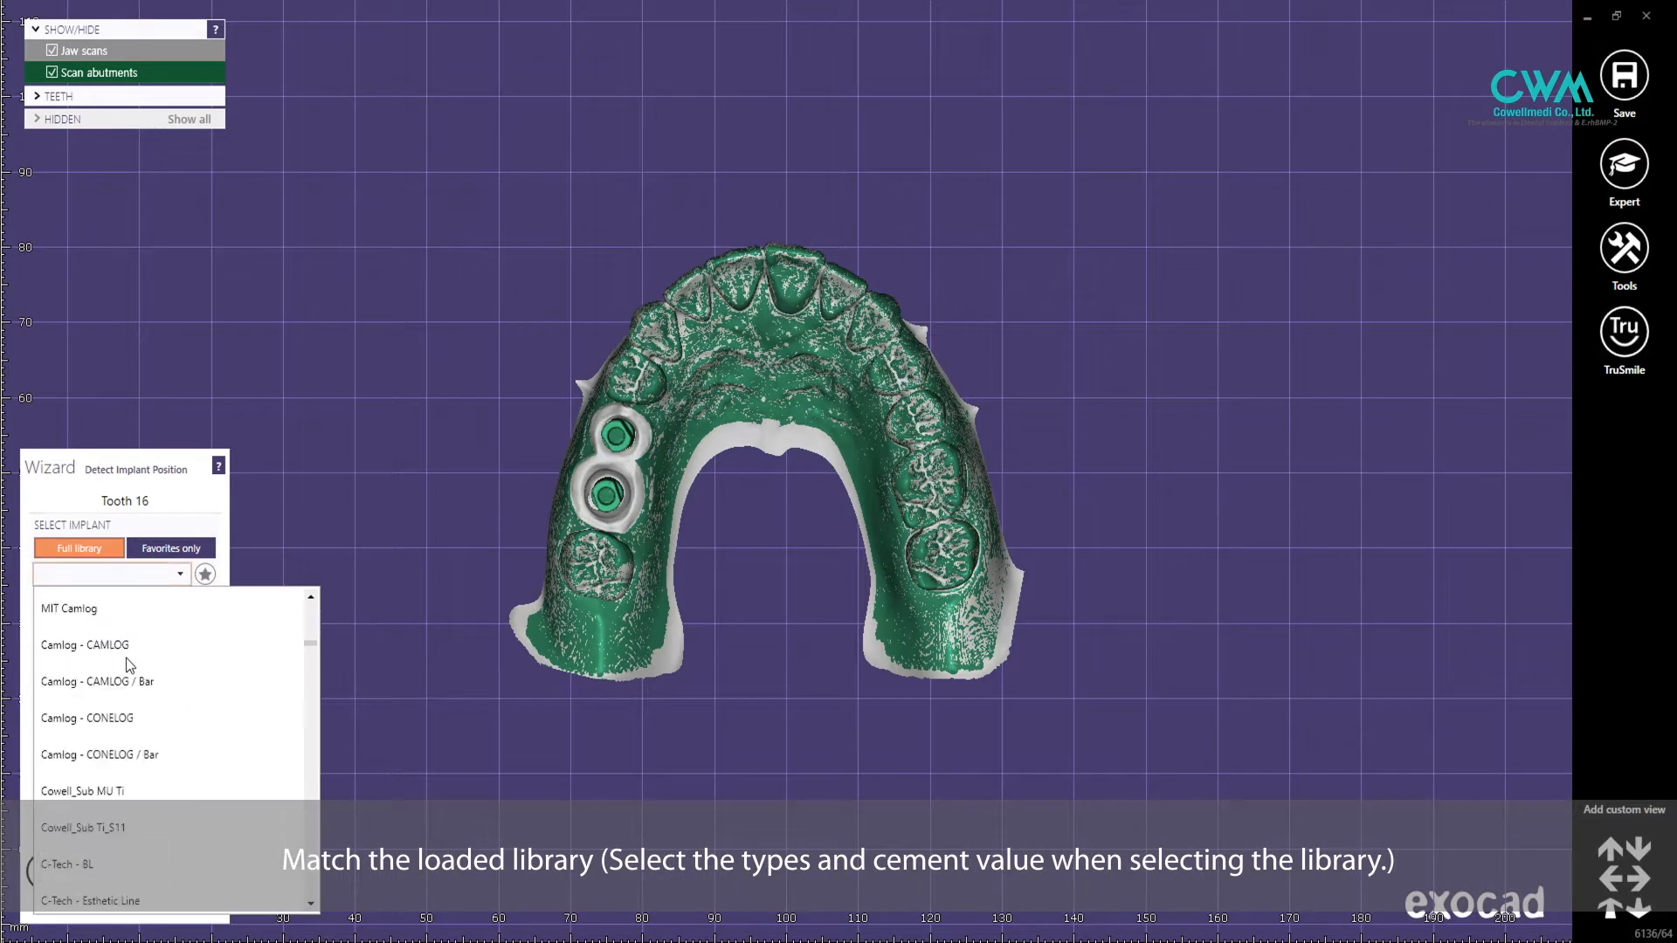
pyautogui.click(115, 790)
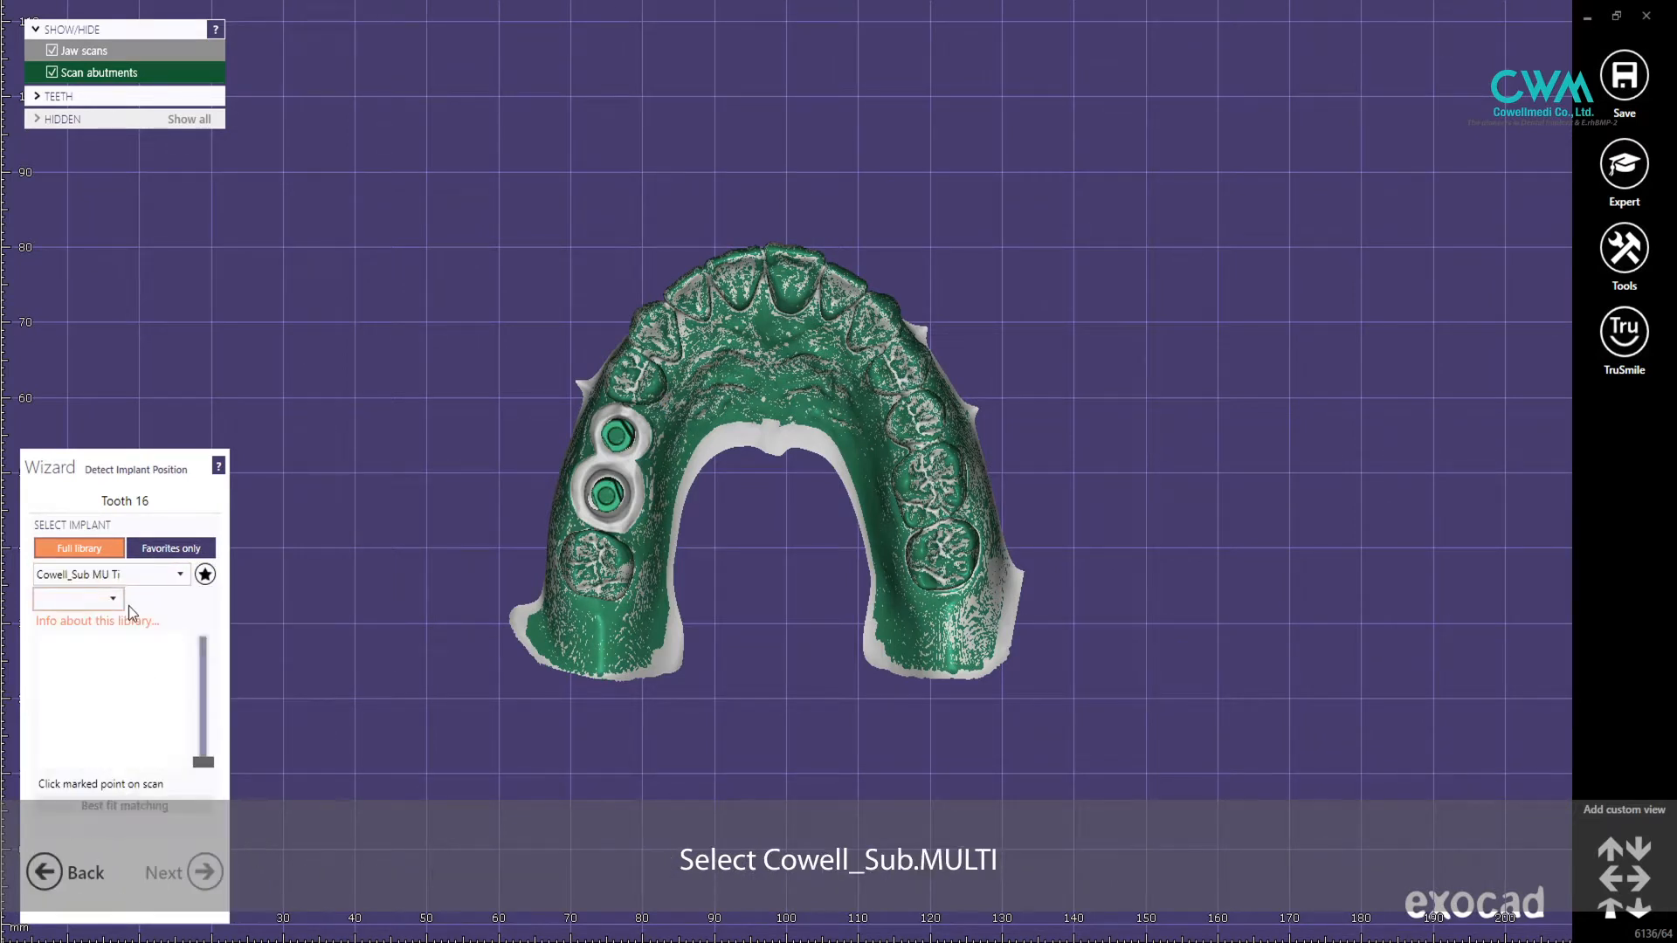
pyautogui.click(113, 599)
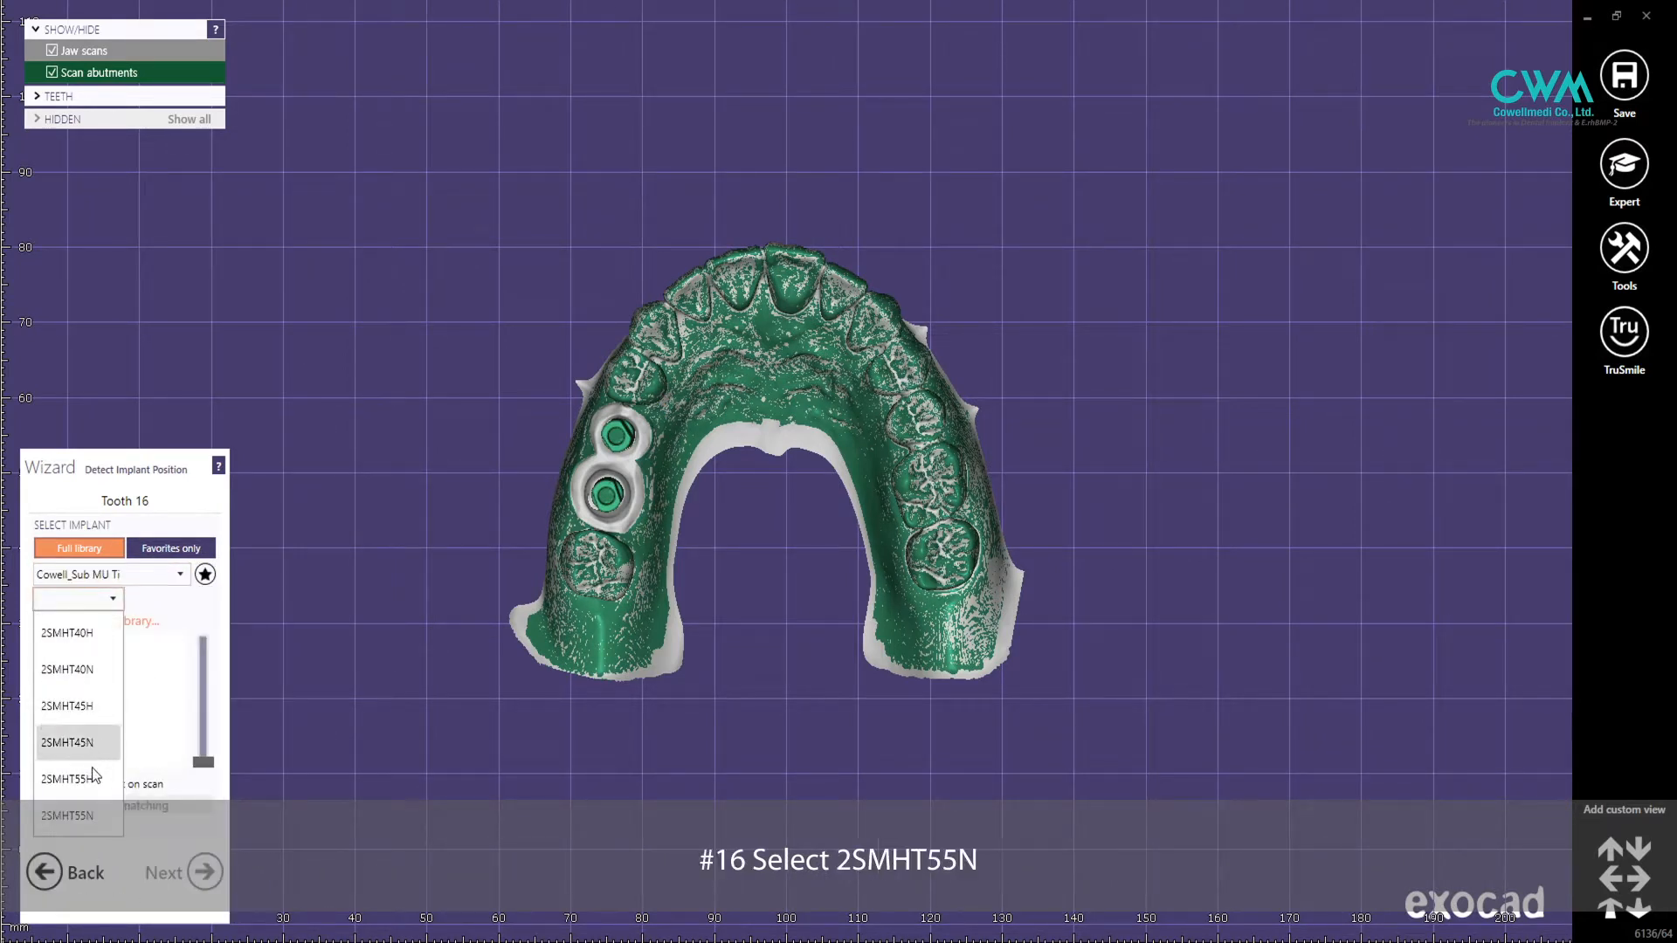
pyautogui.click(93, 812)
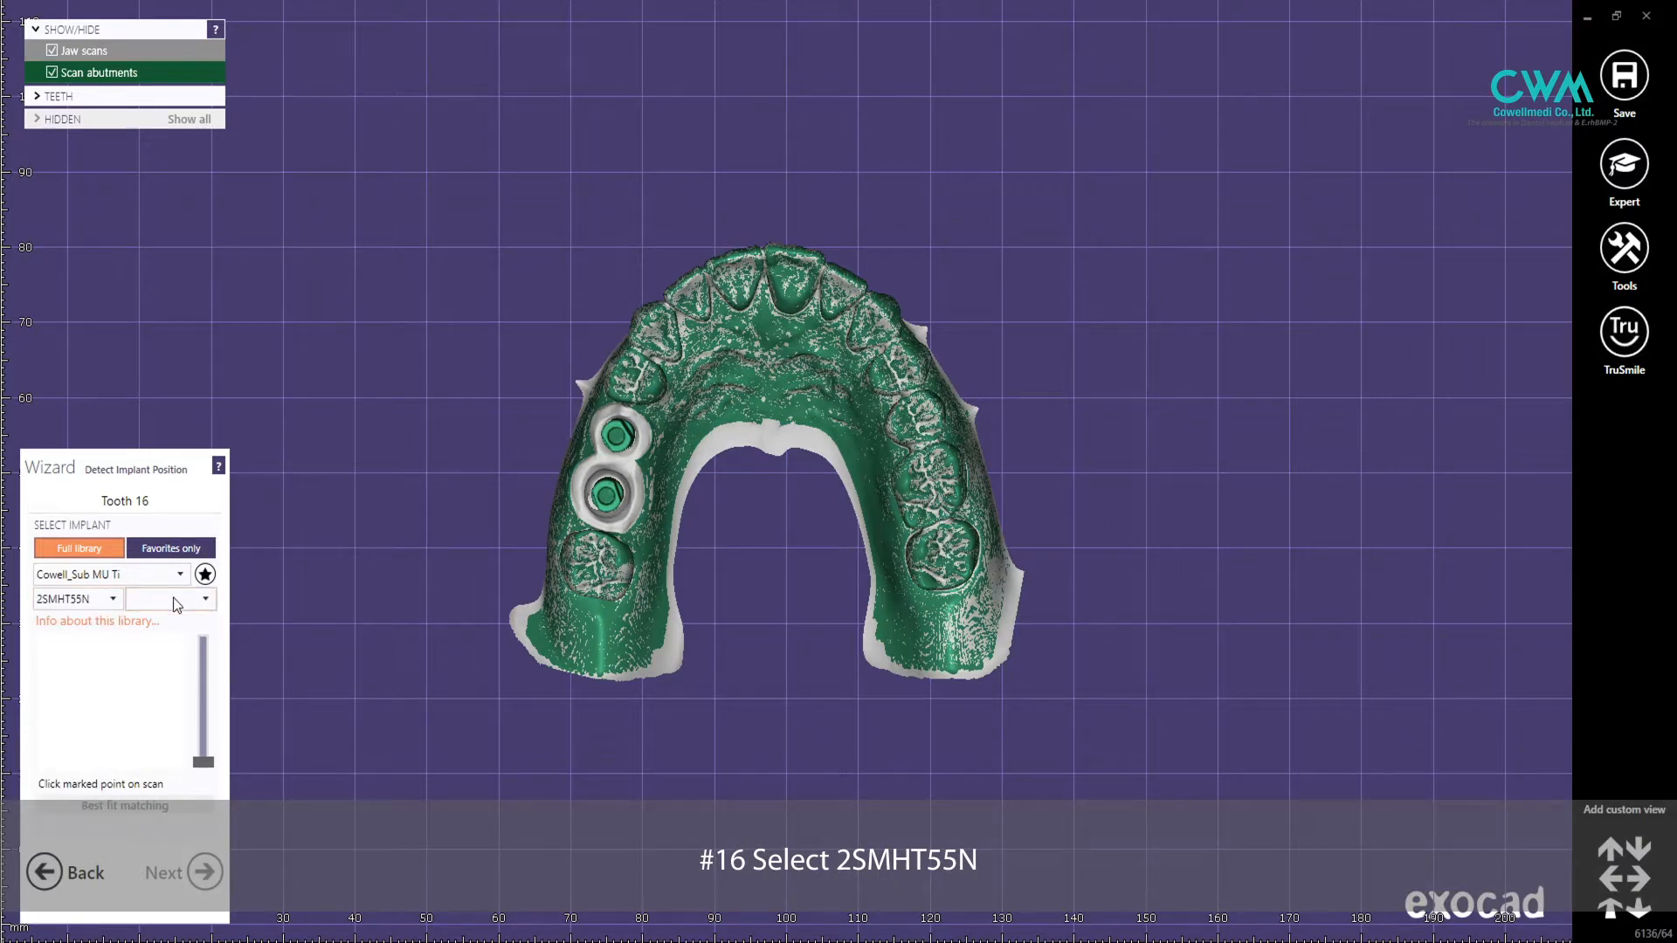
pyautogui.click(172, 690)
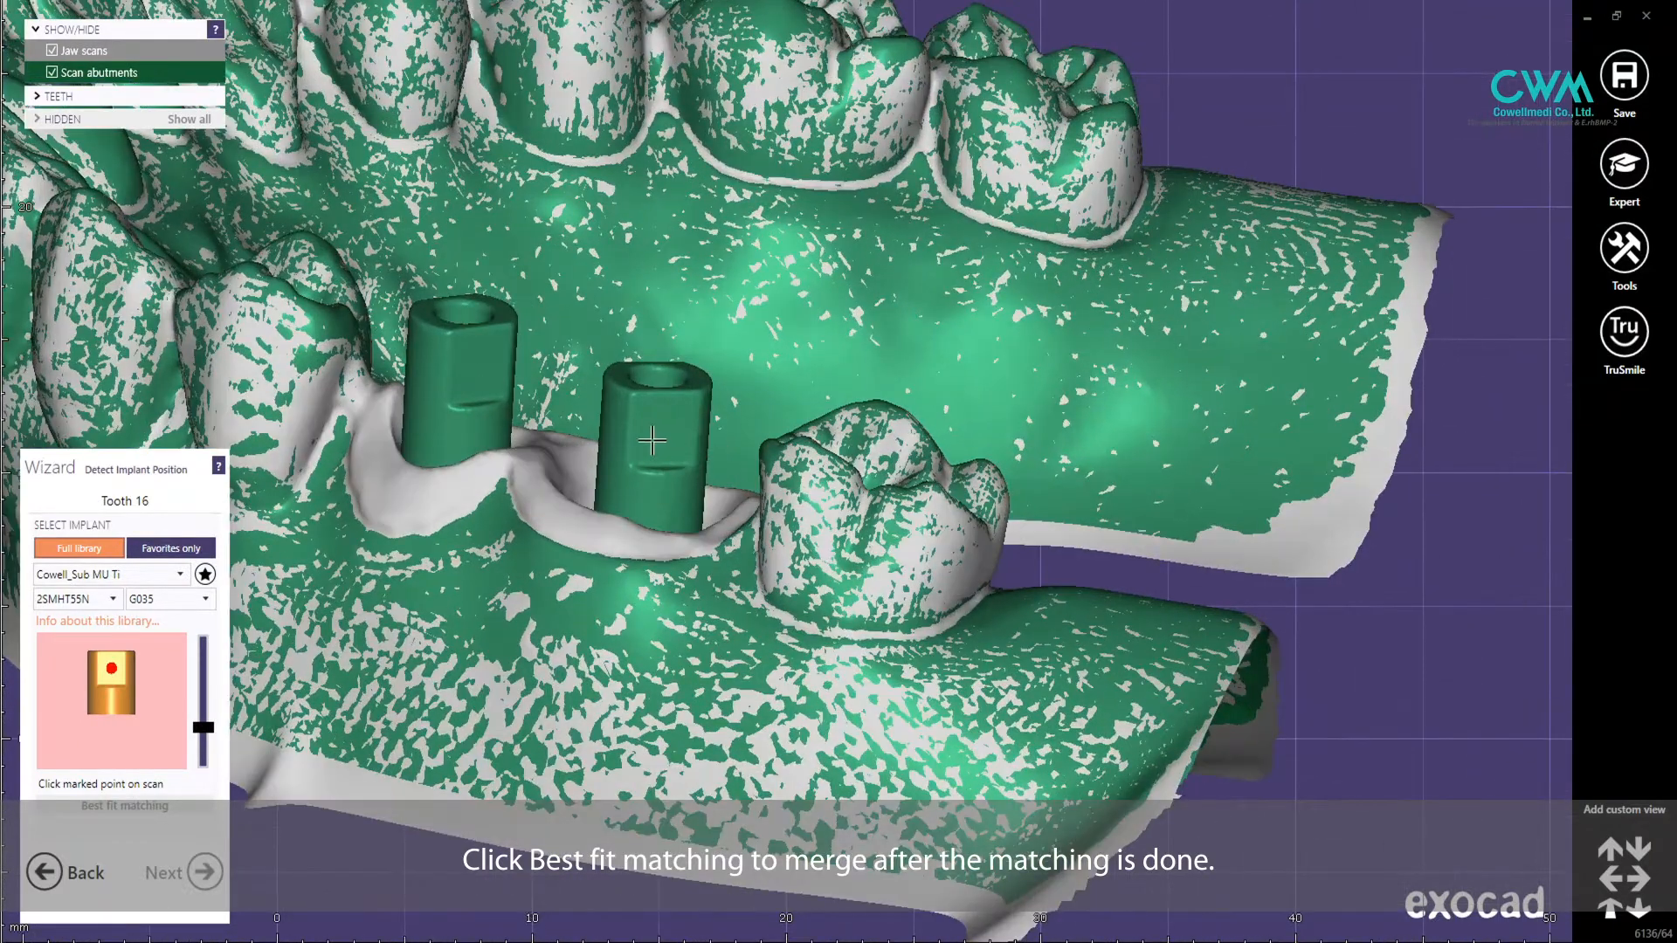
pyautogui.click(653, 435)
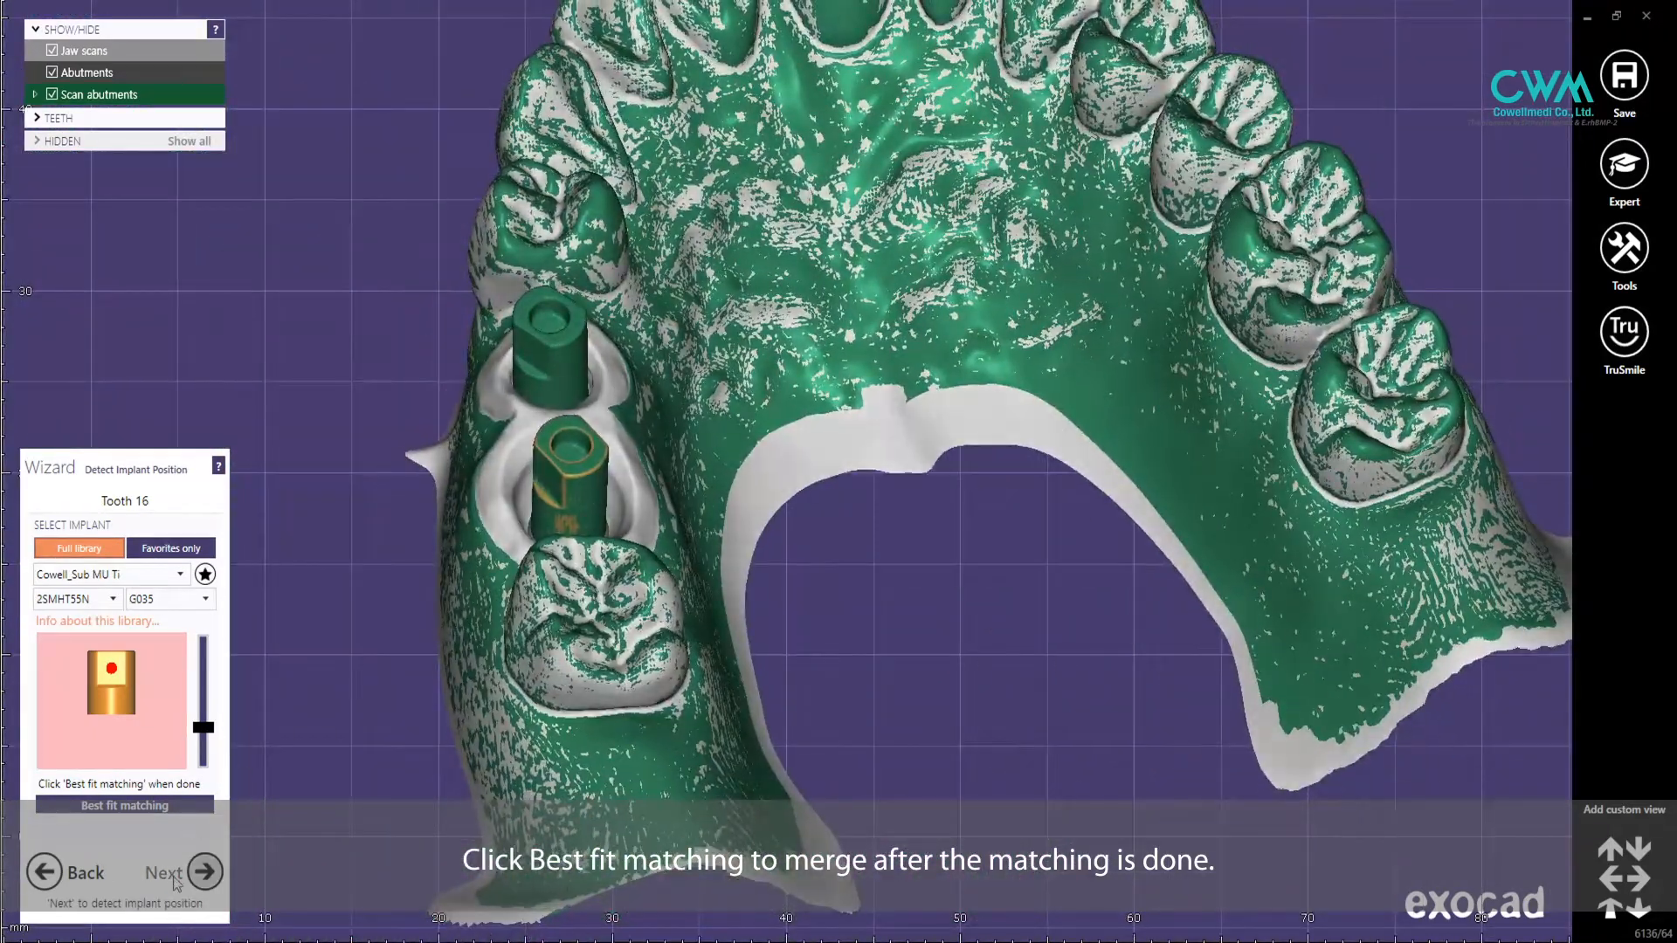
pyautogui.click(205, 872)
# - Choose 2SMHT45N with G035 as the implant for tooth 15 and match it to its scan body
pyautogui.click(101, 600)
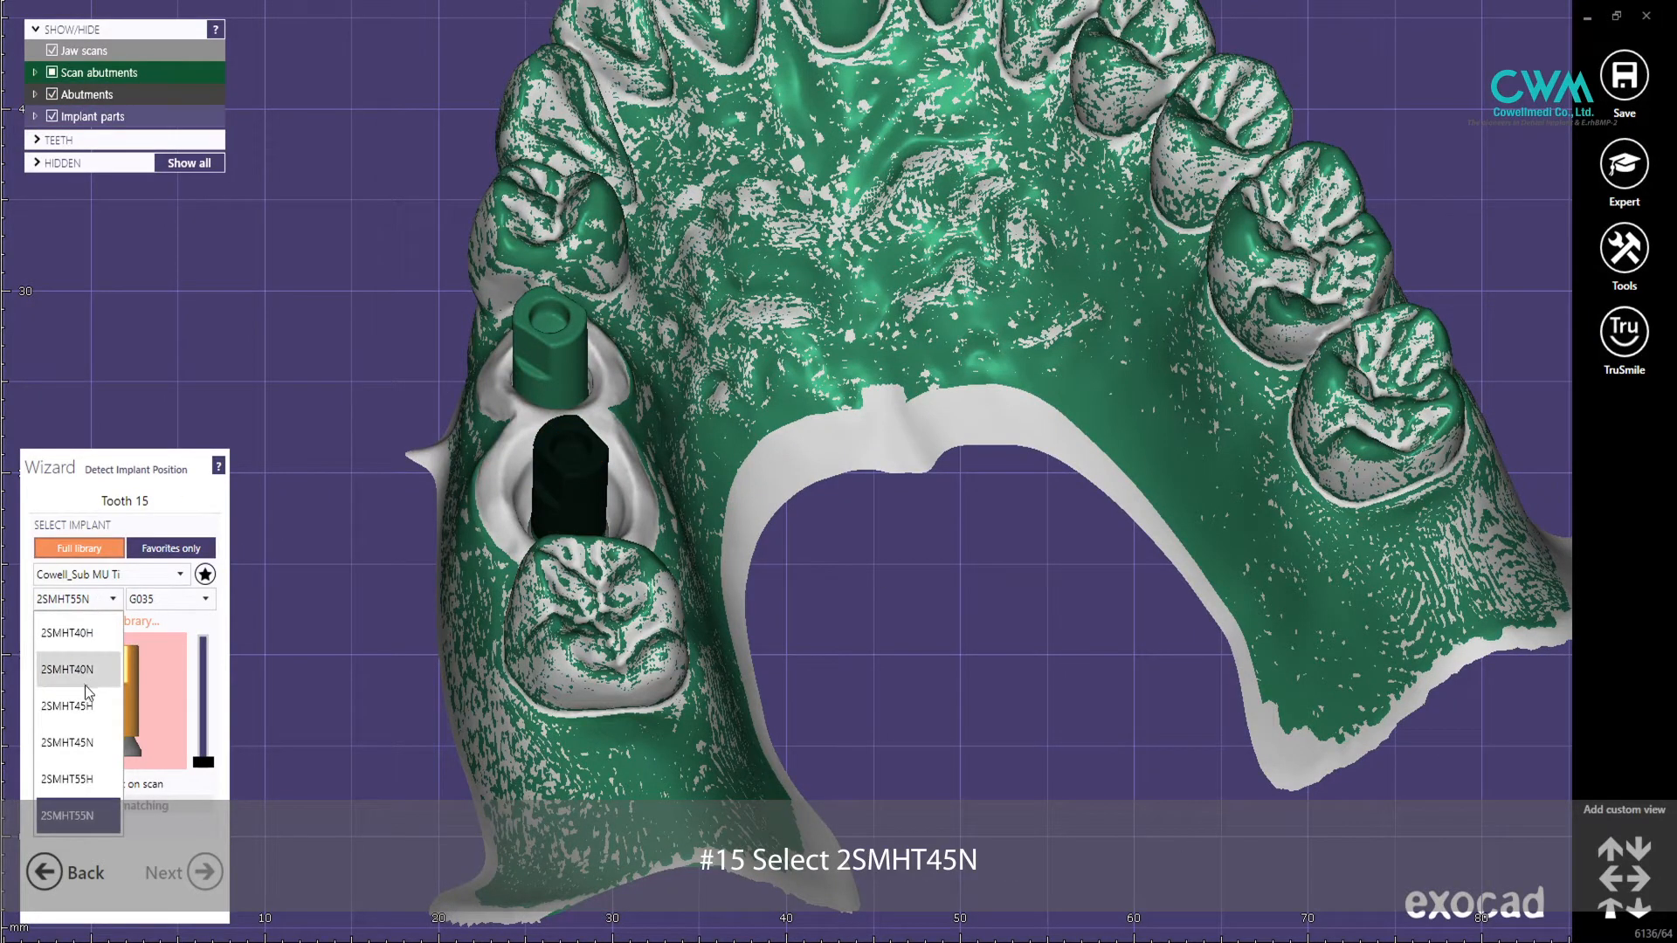
pyautogui.click(79, 743)
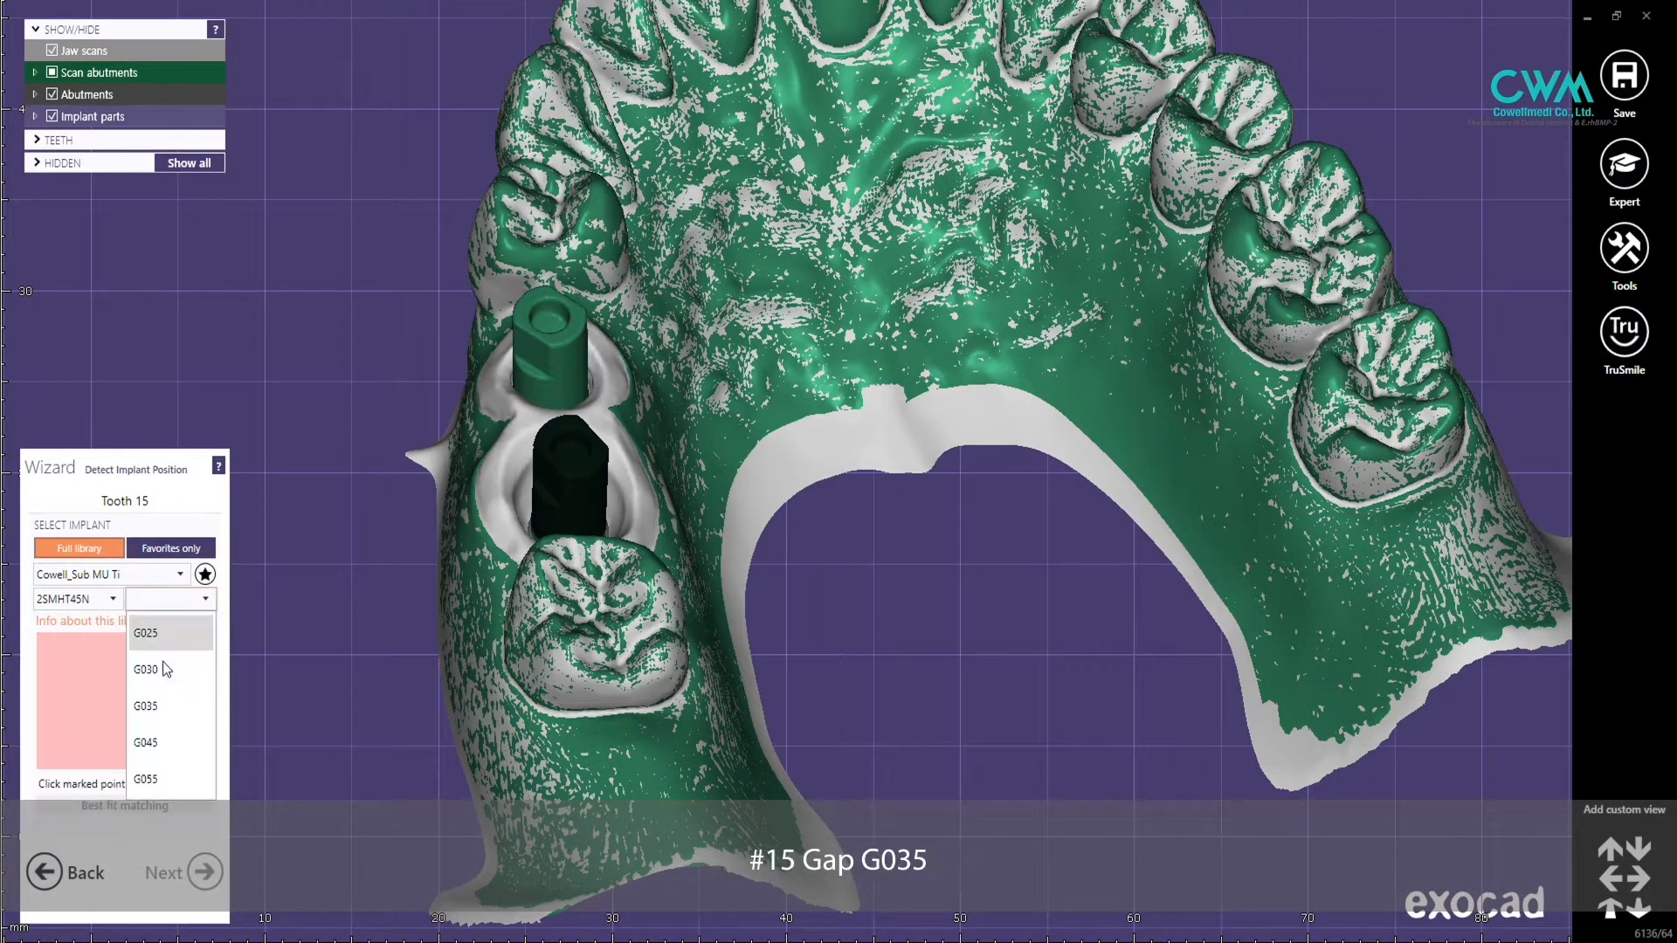
pyautogui.click(154, 698)
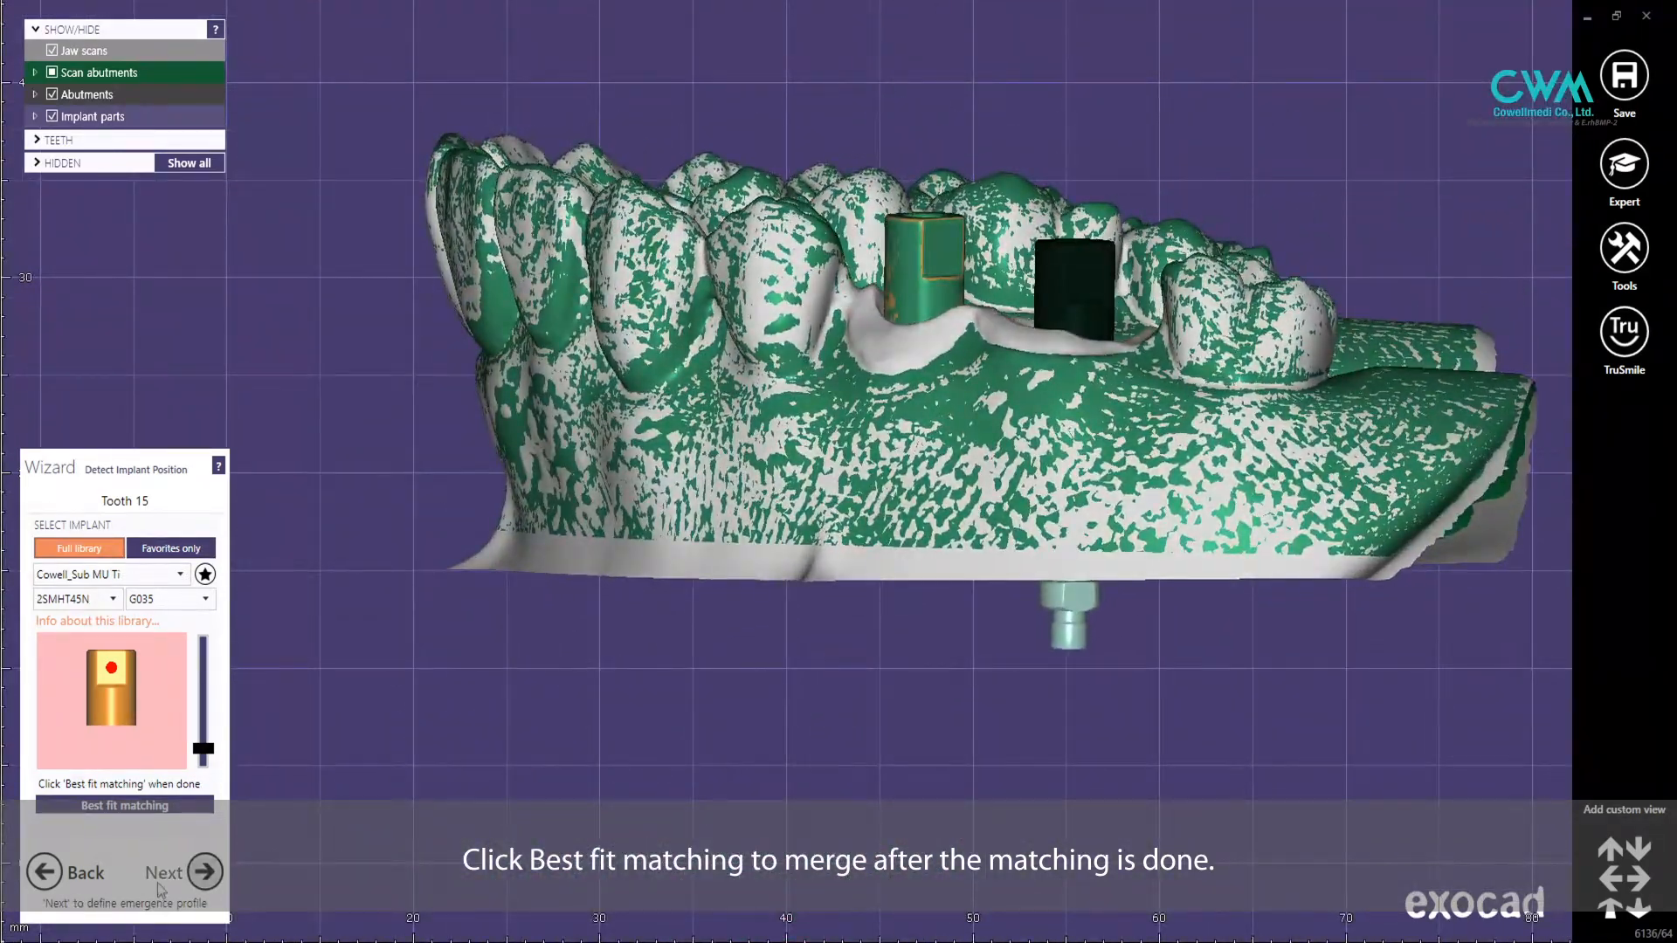
pyautogui.click(185, 881)
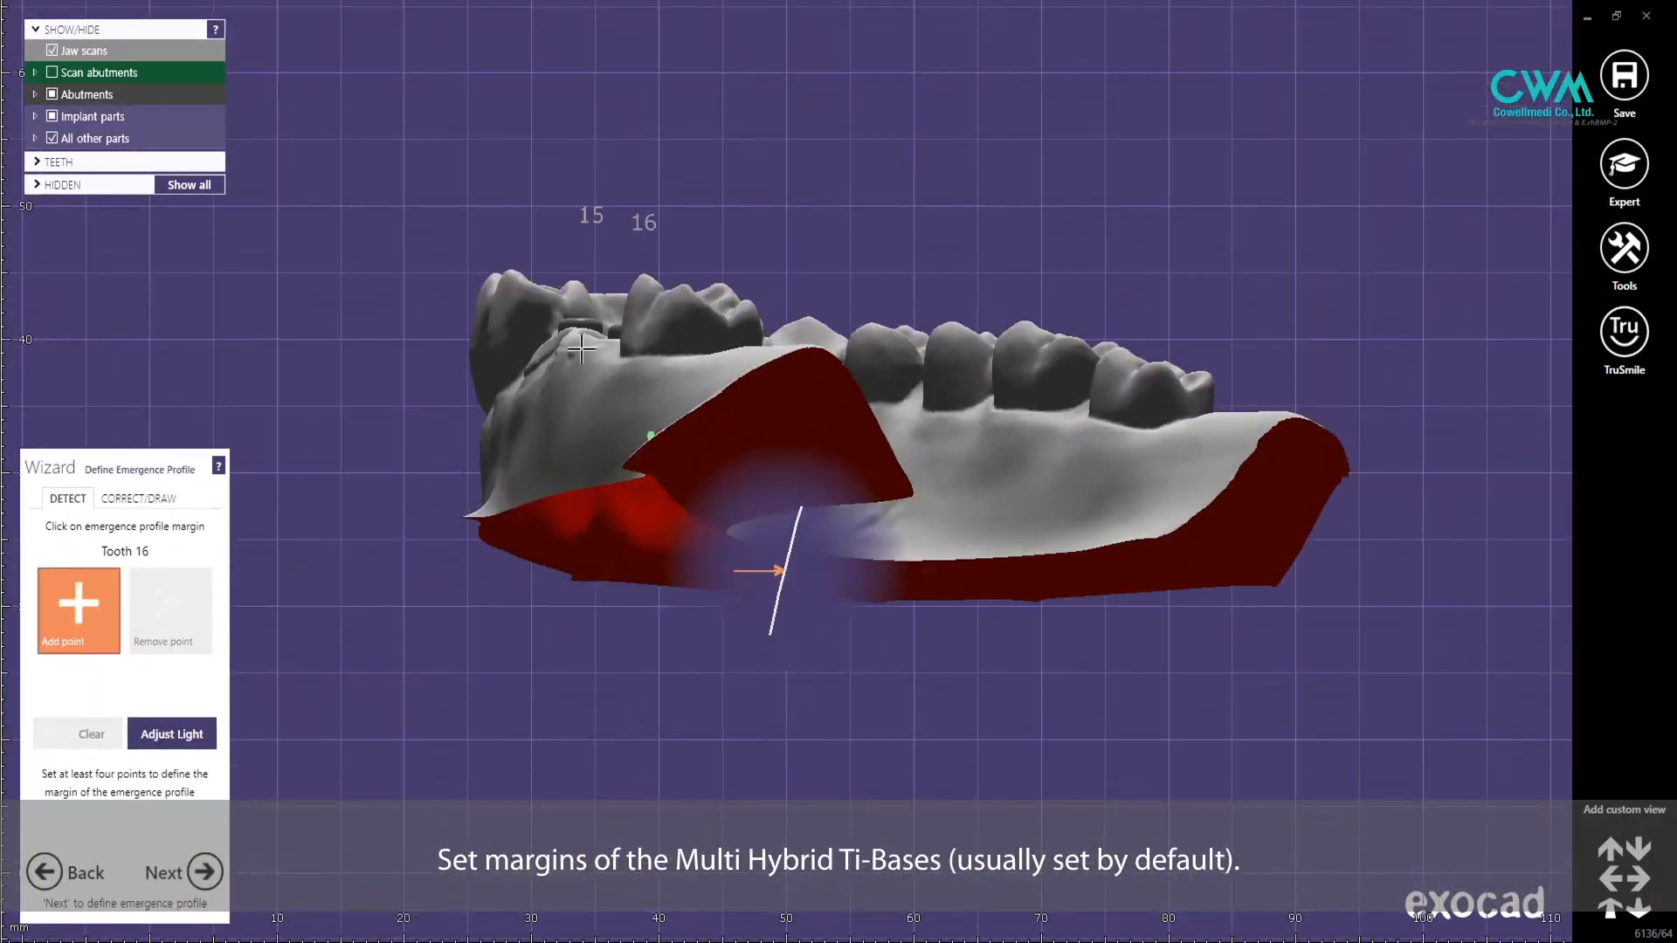
# - Check the default emergence profile margins of teeth 16 and 15 with the jaw scans hidden, and accept both
pyautogui.click(52, 50)
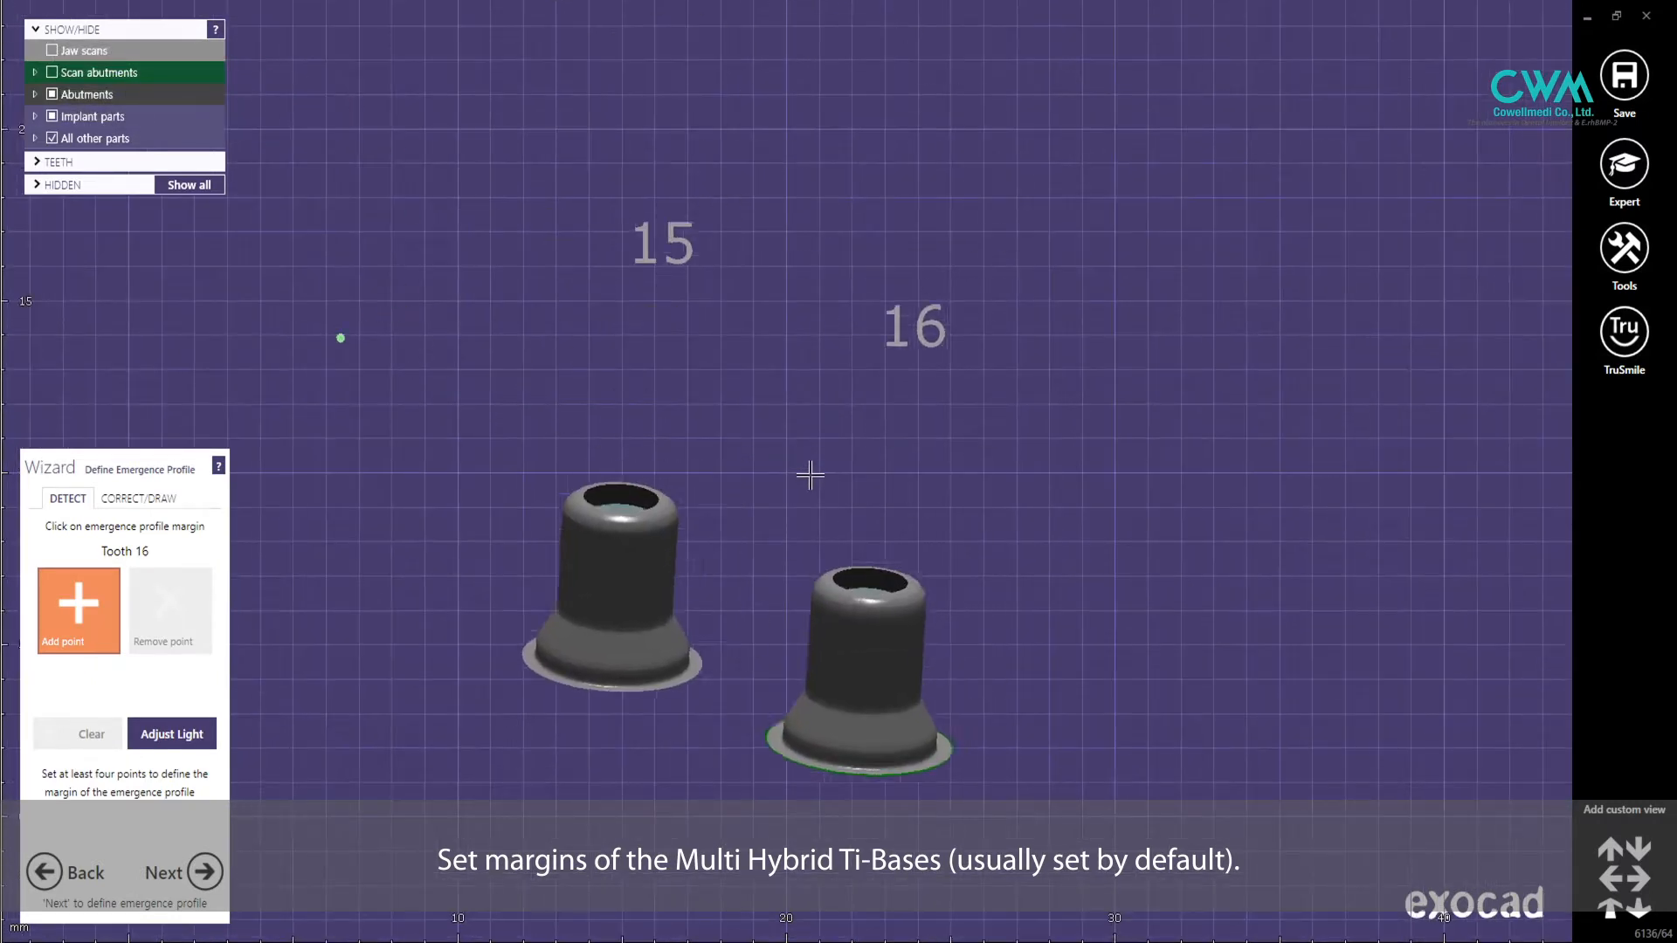
pyautogui.click(176, 884)
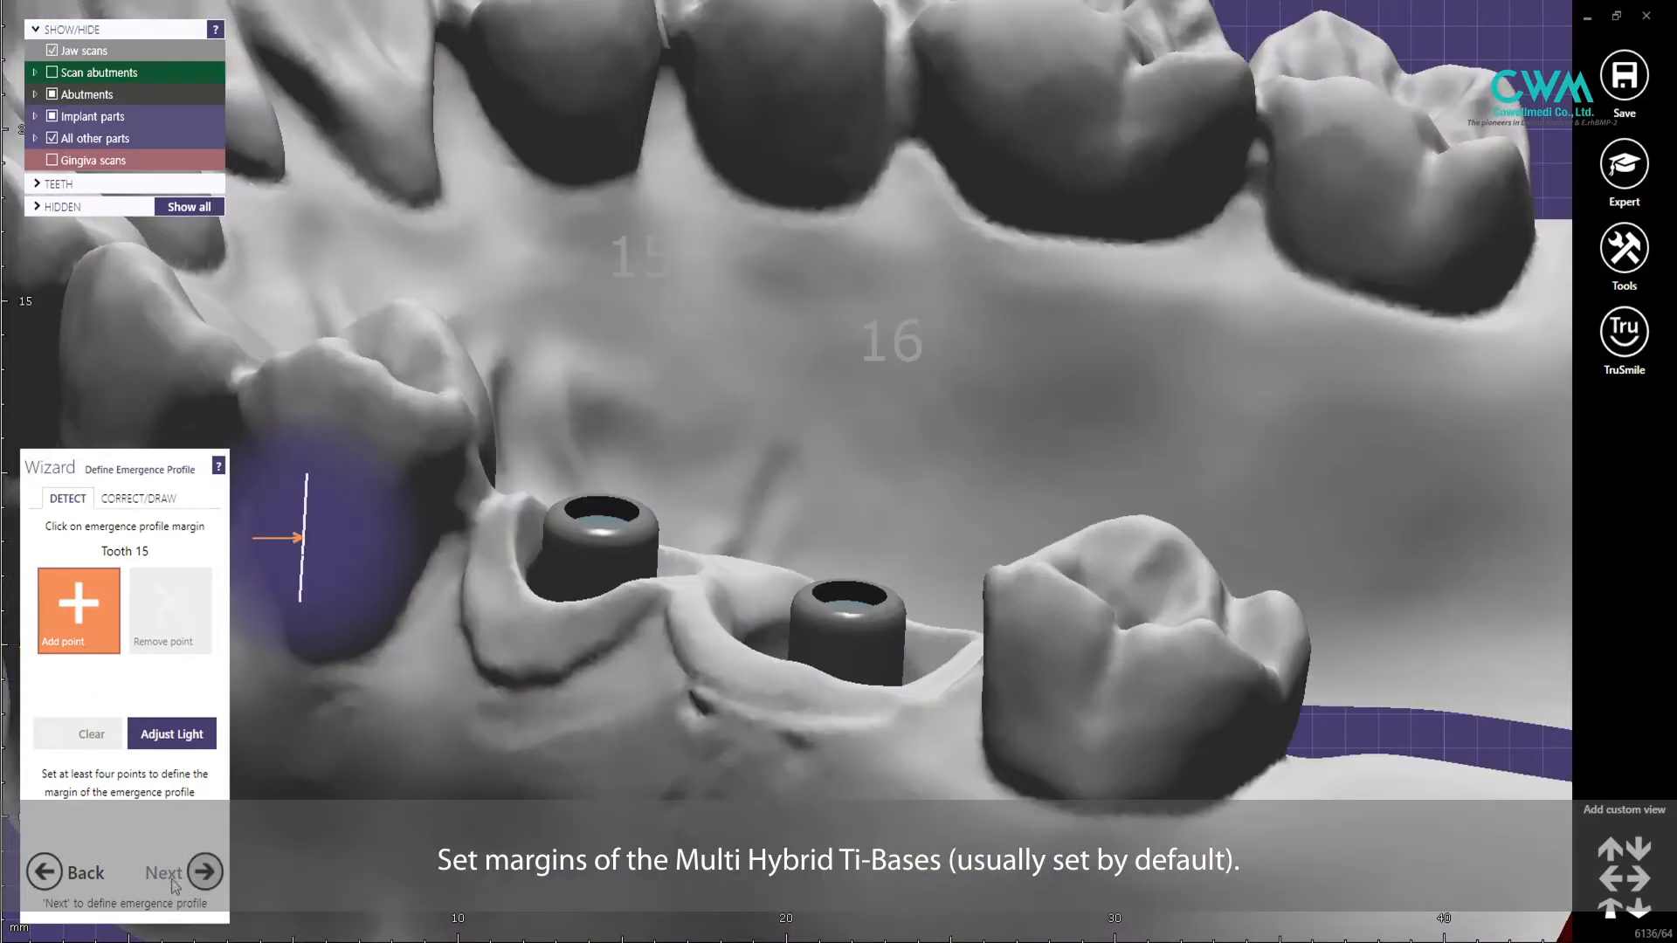
pyautogui.click(53, 51)
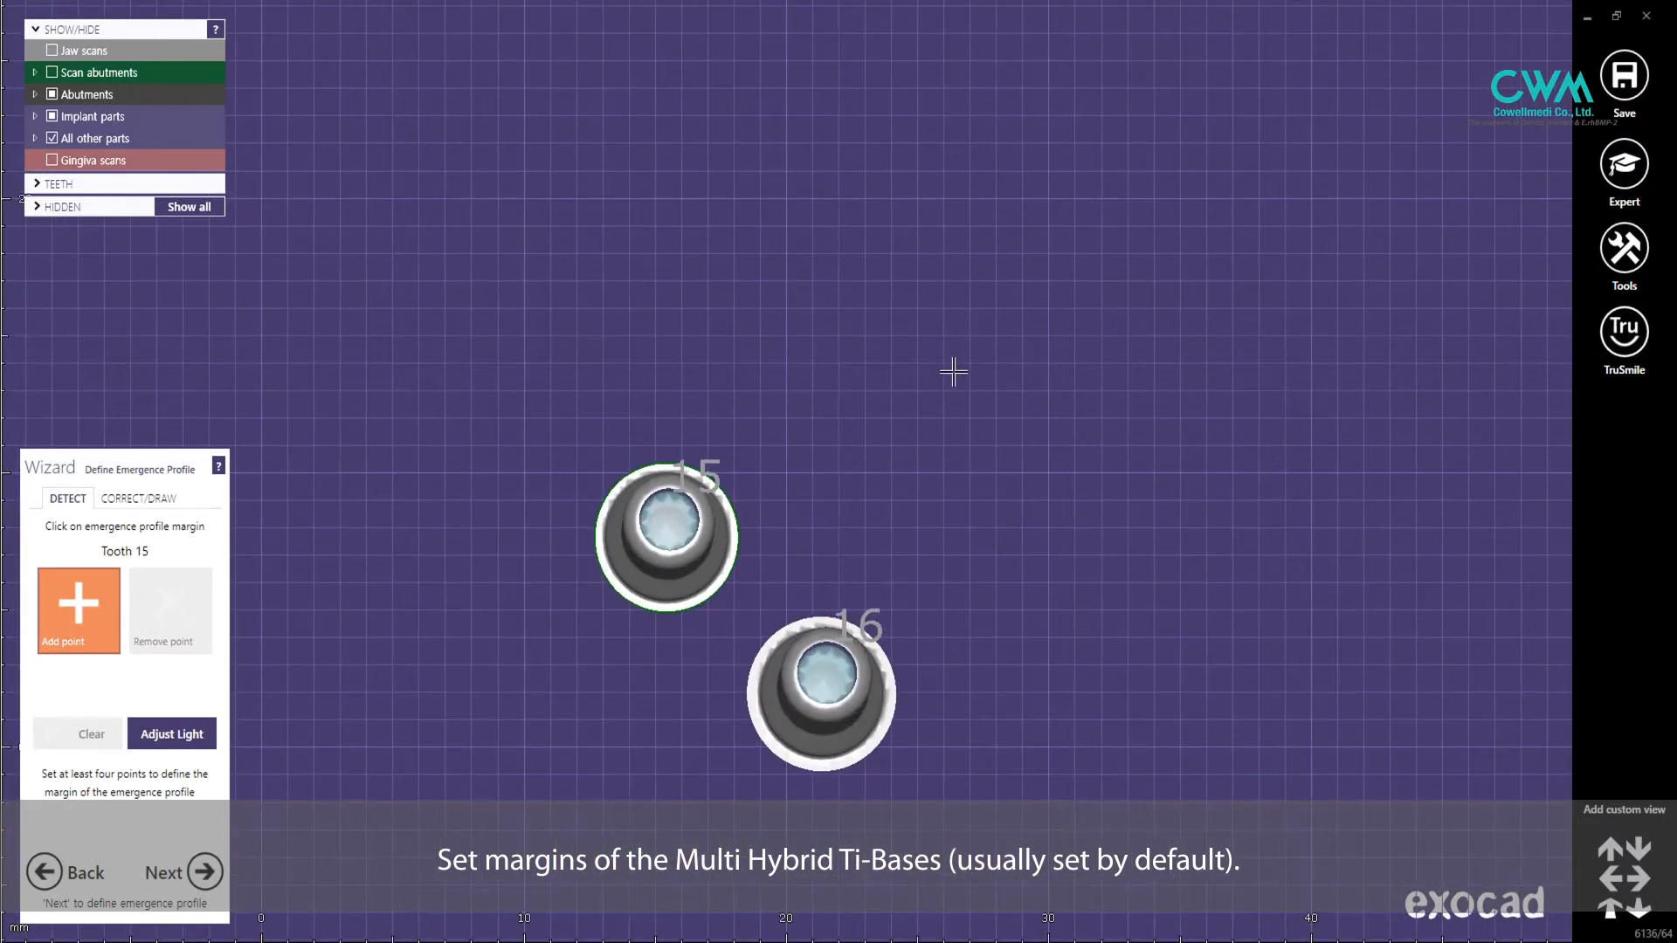
pyautogui.click(204, 872)
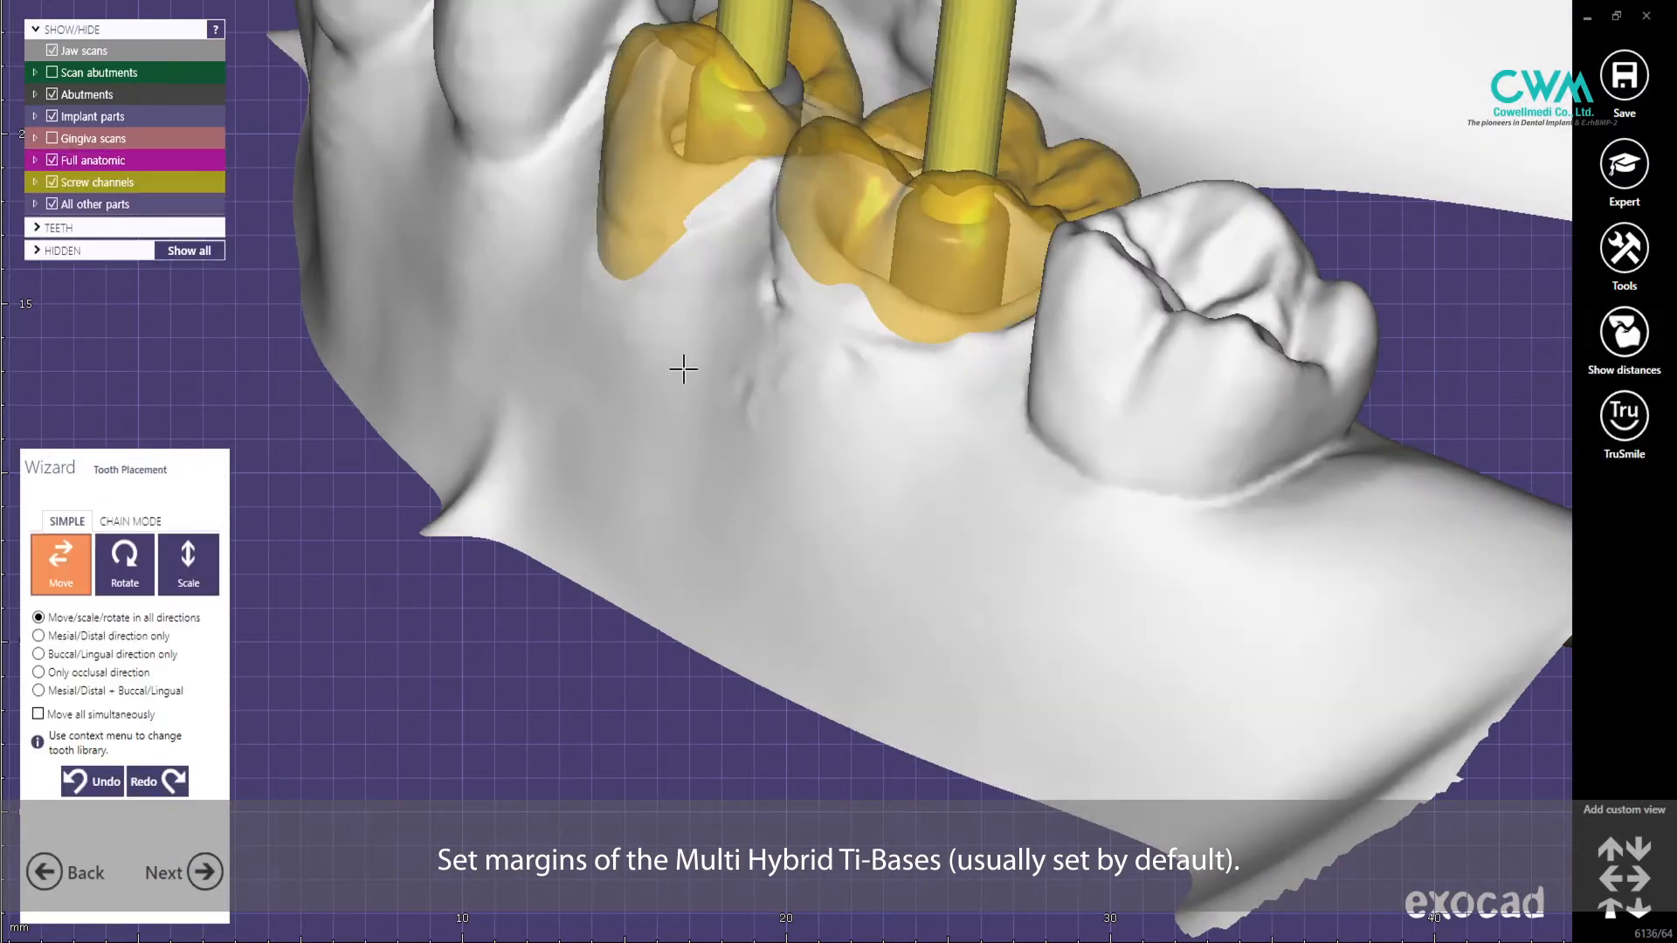
# - Reposition and enlarge the tooth 16 crown so it fills the gap in front of the neighbouring molar
pyautogui.scroll(2, 894, 294)
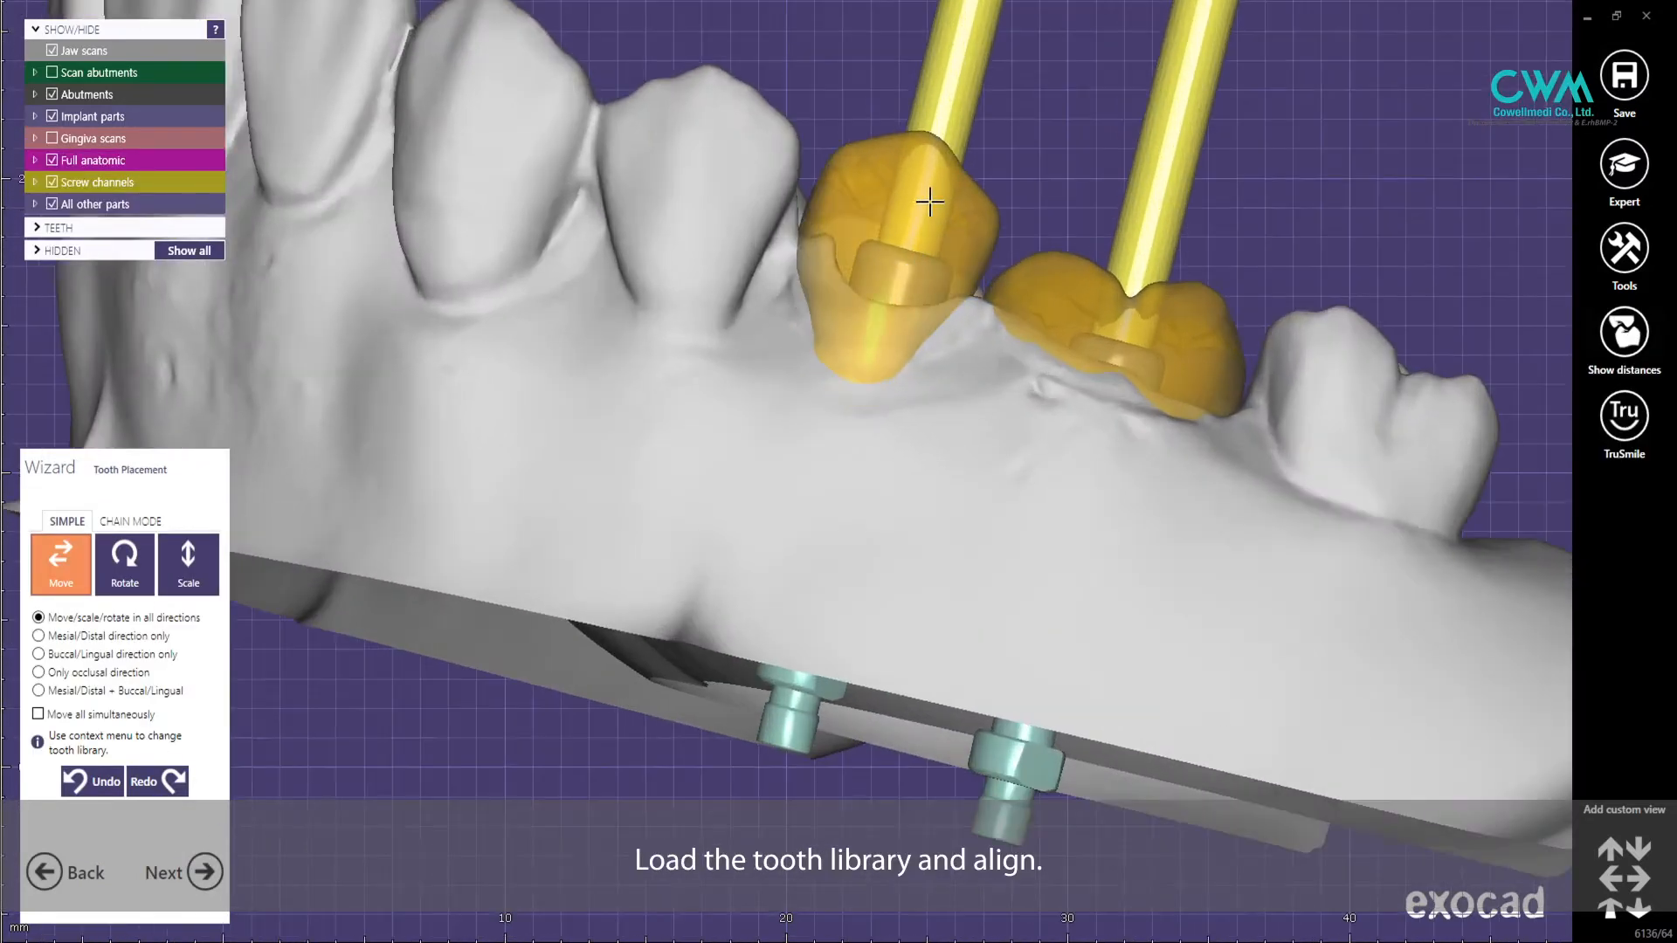
pyautogui.moveTo(926, 226); pyautogui.dragTo(850, 221, button='right')
pyautogui.scroll(-2, 984, 333)
pyautogui.moveTo(984, 332); pyautogui.dragTo(987, 380, button='right')
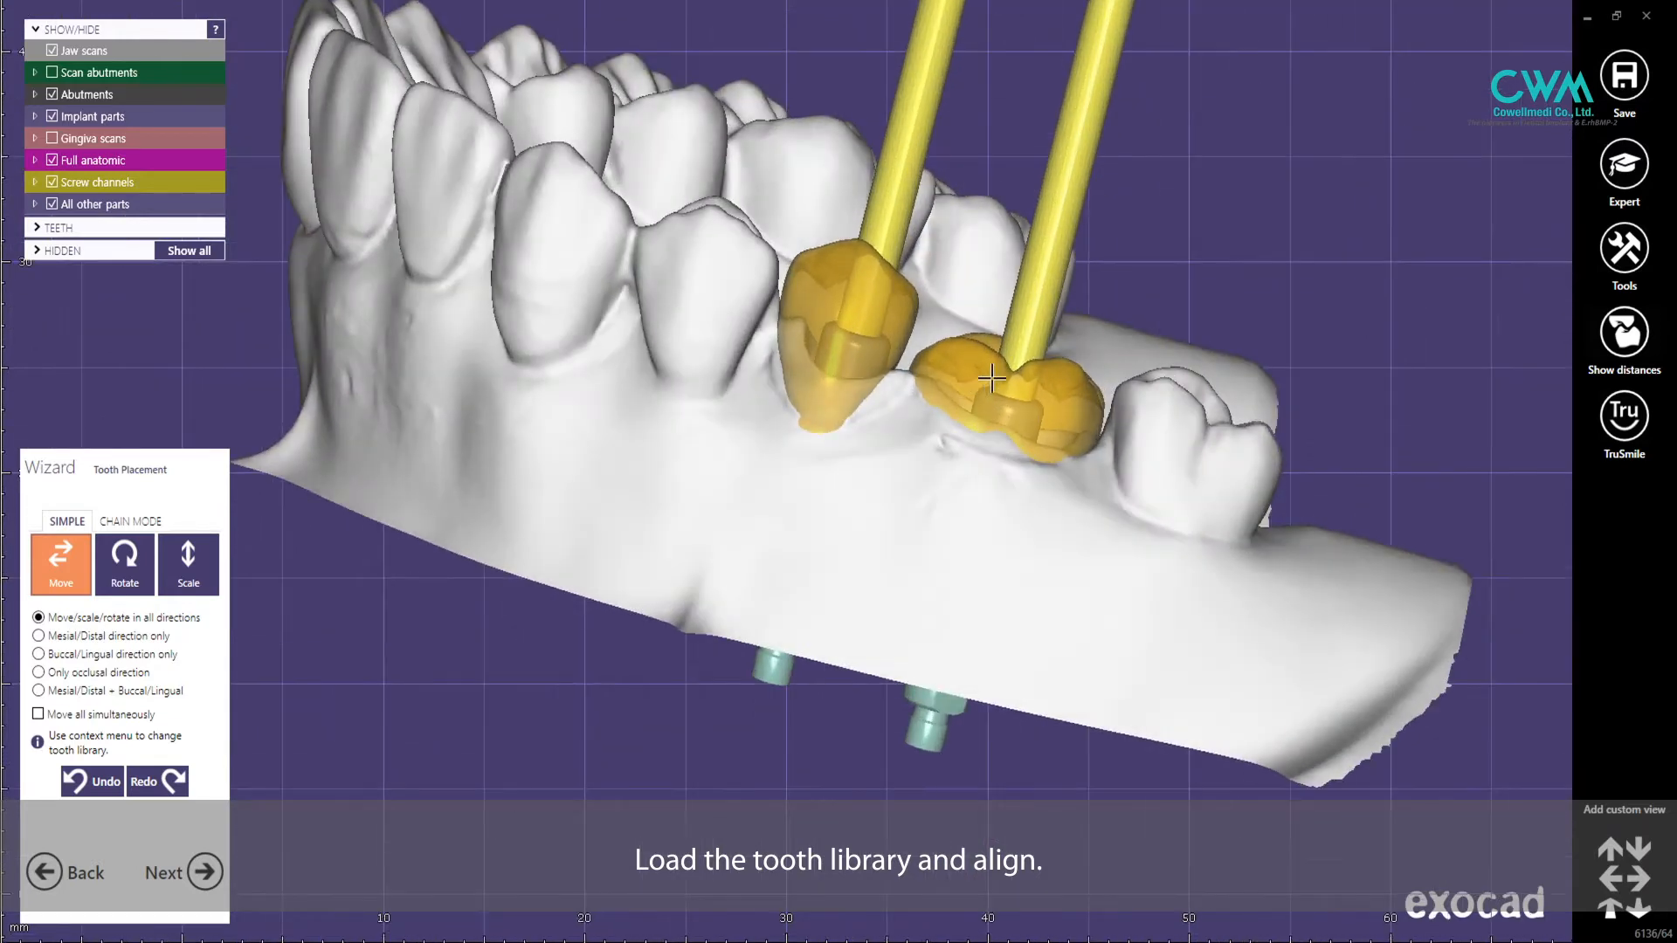
pyautogui.scroll(1, 1048, 330)
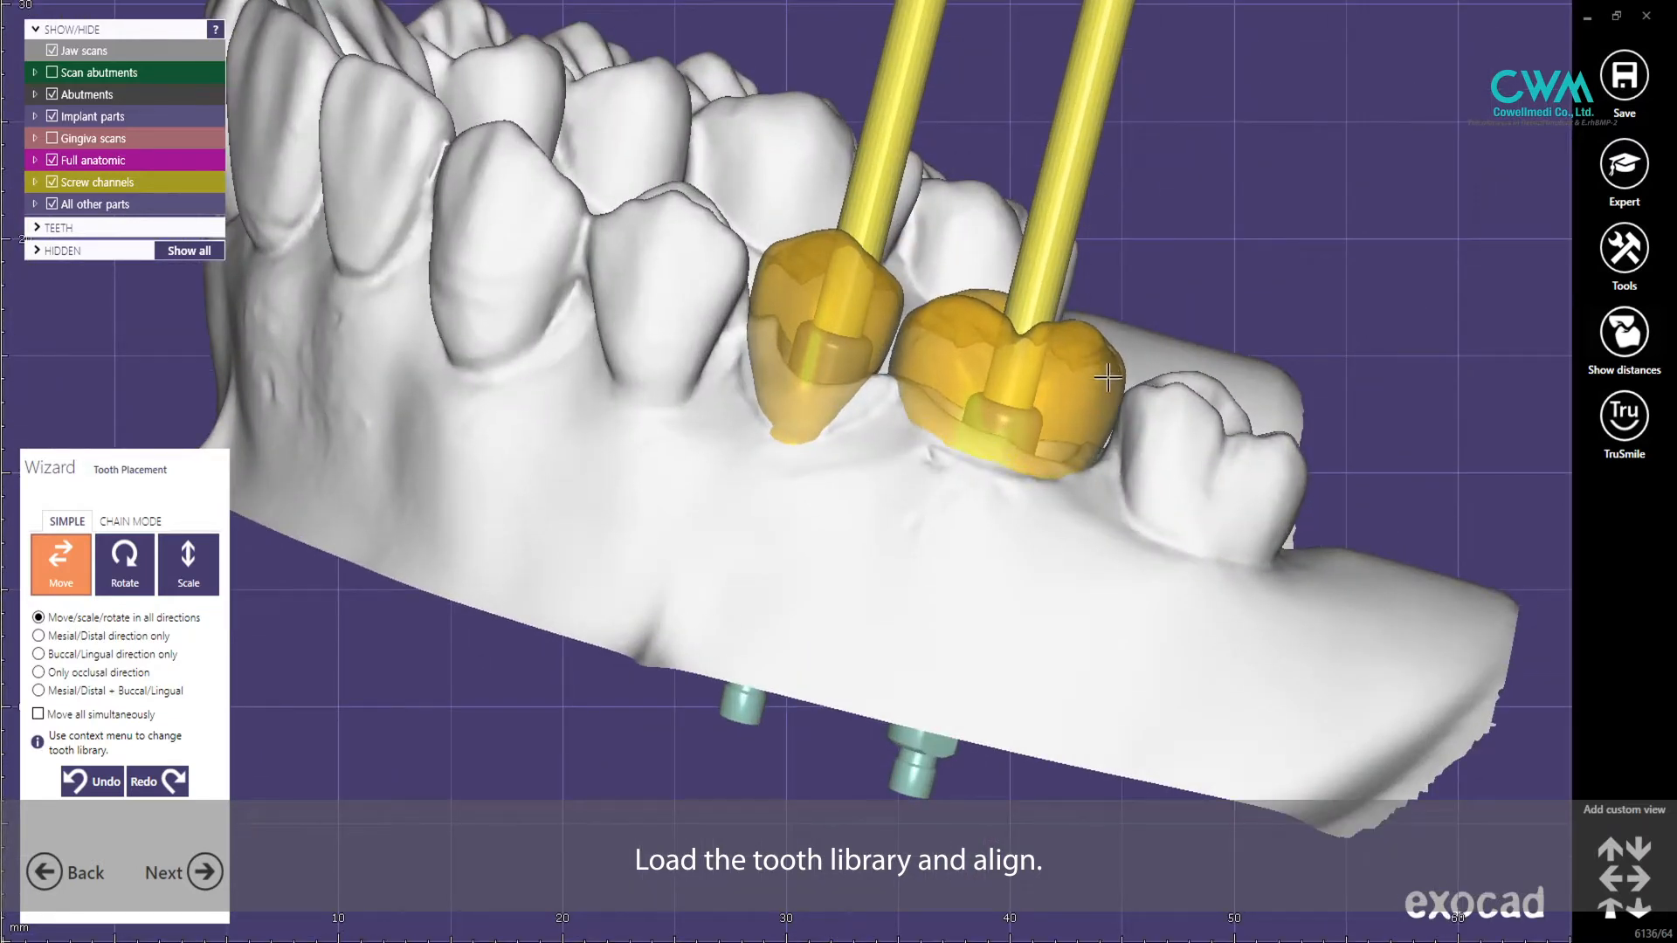
# - Align the tooth 15 and 16 crowns with the dental arch as seen from the occlusal side
pyautogui.scroll(-3, 1104, 344)
pyautogui.moveTo(1104, 344); pyautogui.dragTo(907, 331, button='right')
pyautogui.scroll(2, 969, 314)
pyautogui.scroll(2, 907, 331)
pyautogui.scroll(1, 908, 331)
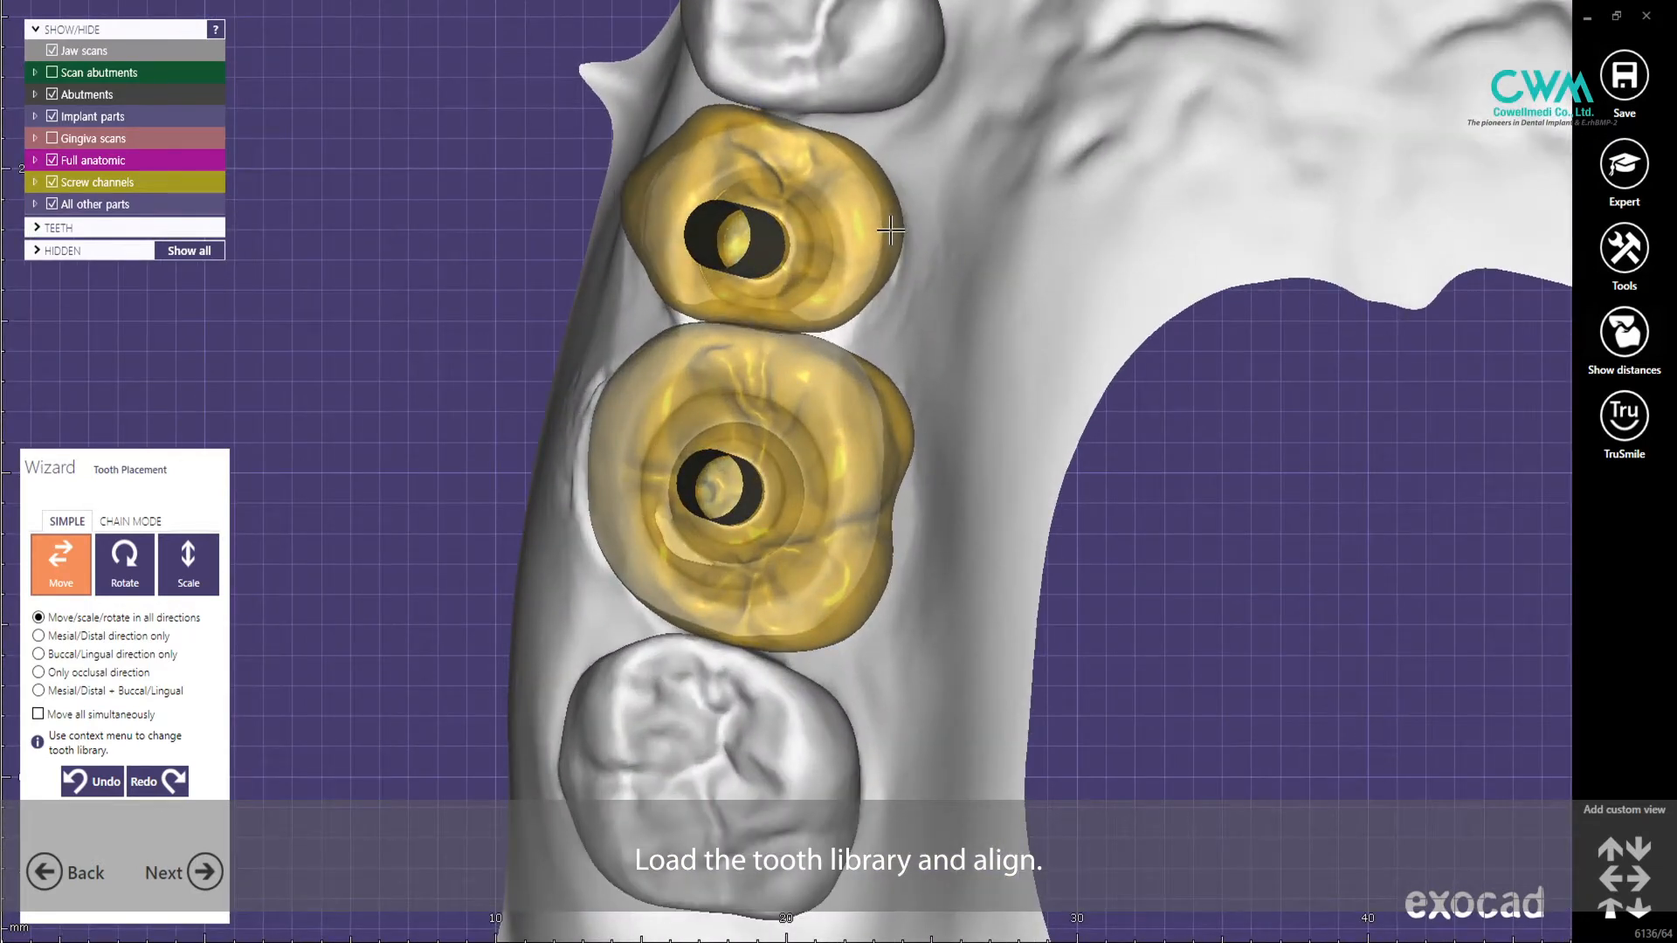
# - Fine-tune the height of the tooth 15 and 16 crowns against the neighbouring teeth from the buccal side, and finish tooth placement
pyautogui.scroll(-5, 885, 231)
pyautogui.moveTo(1034, 385); pyautogui.dragTo(970, 380, button='right')
pyautogui.scroll(5, 843, 373)
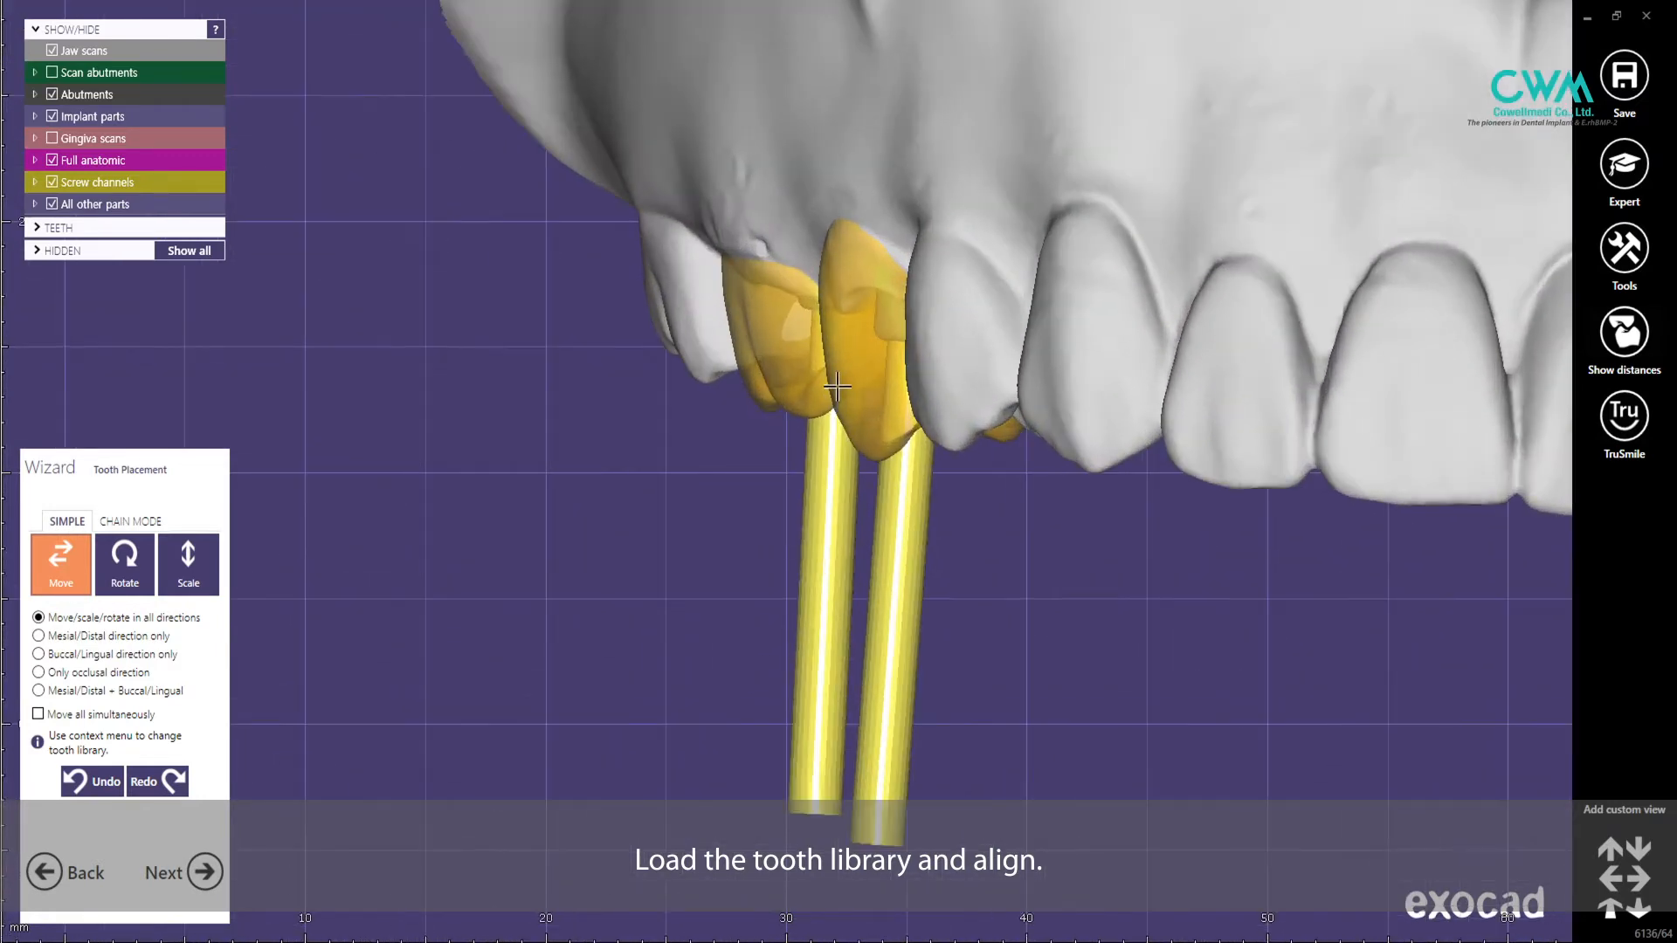
pyautogui.scroll(1, 783, 346)
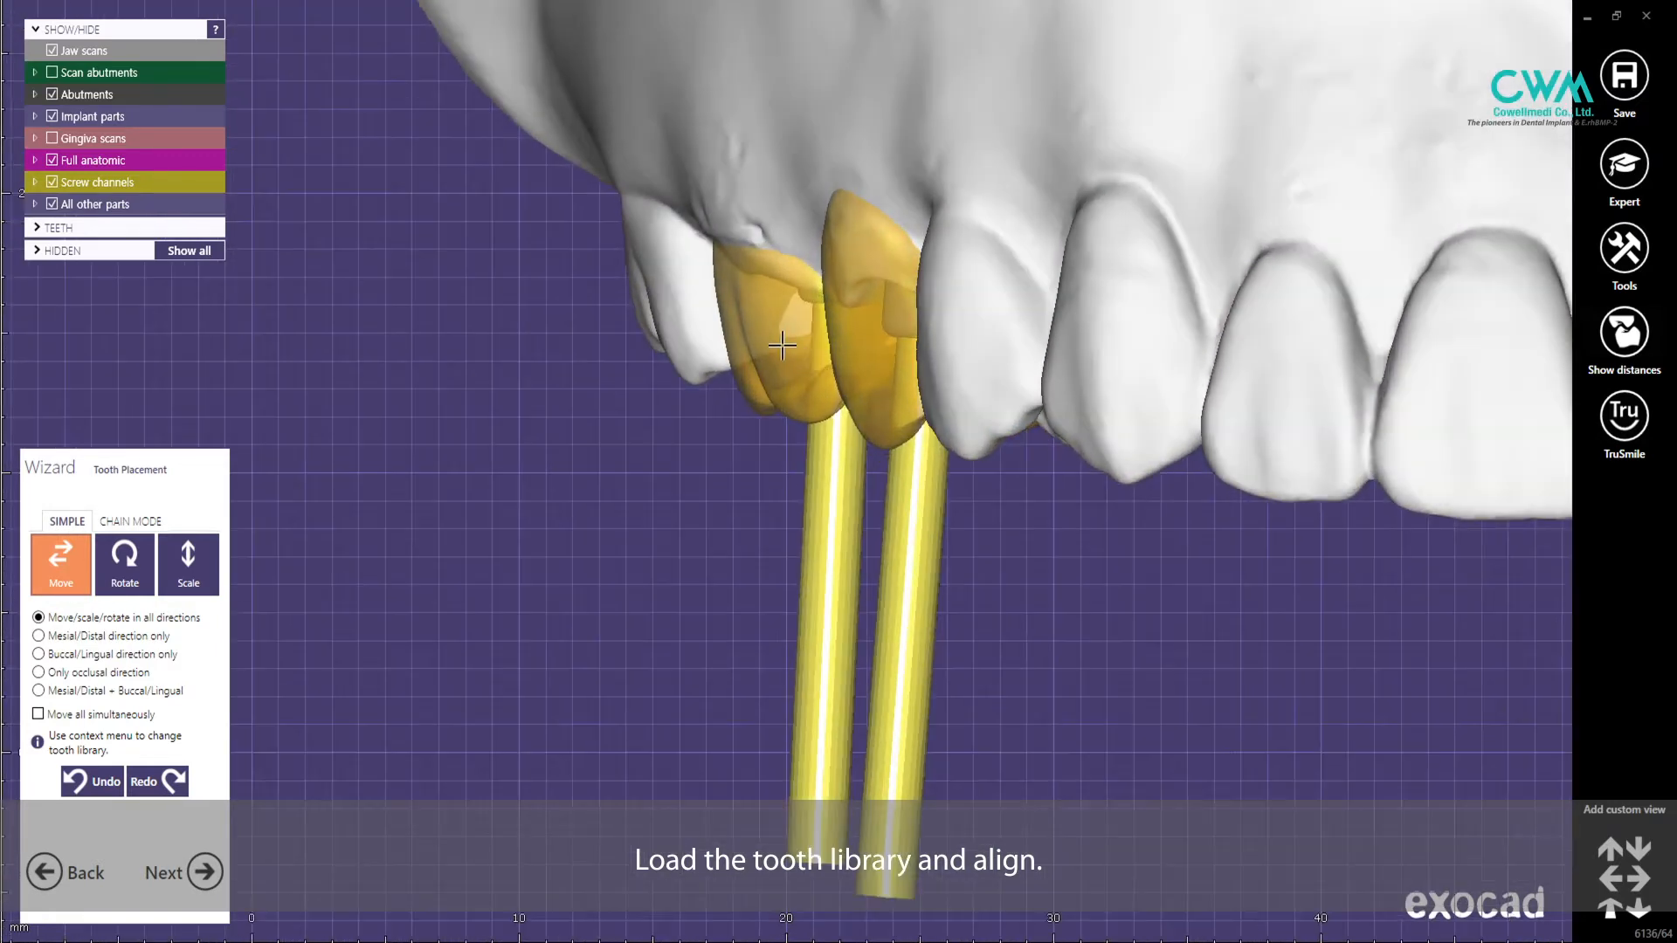
pyautogui.scroll(1, 782, 339)
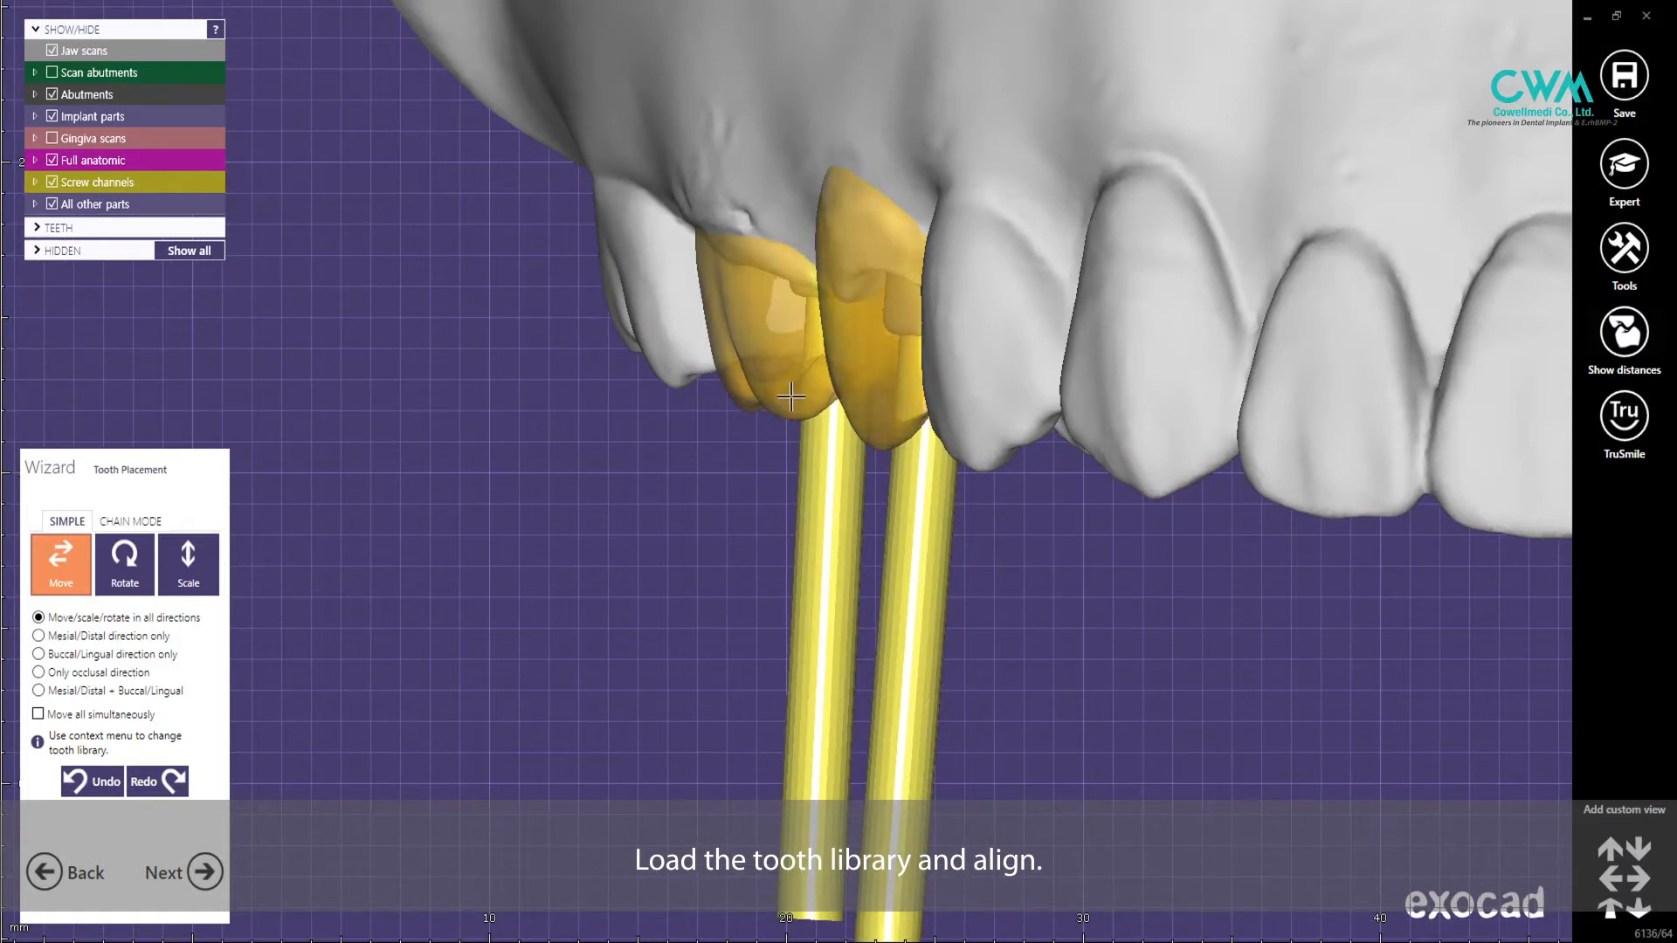
pyautogui.scroll(-8, 790, 403)
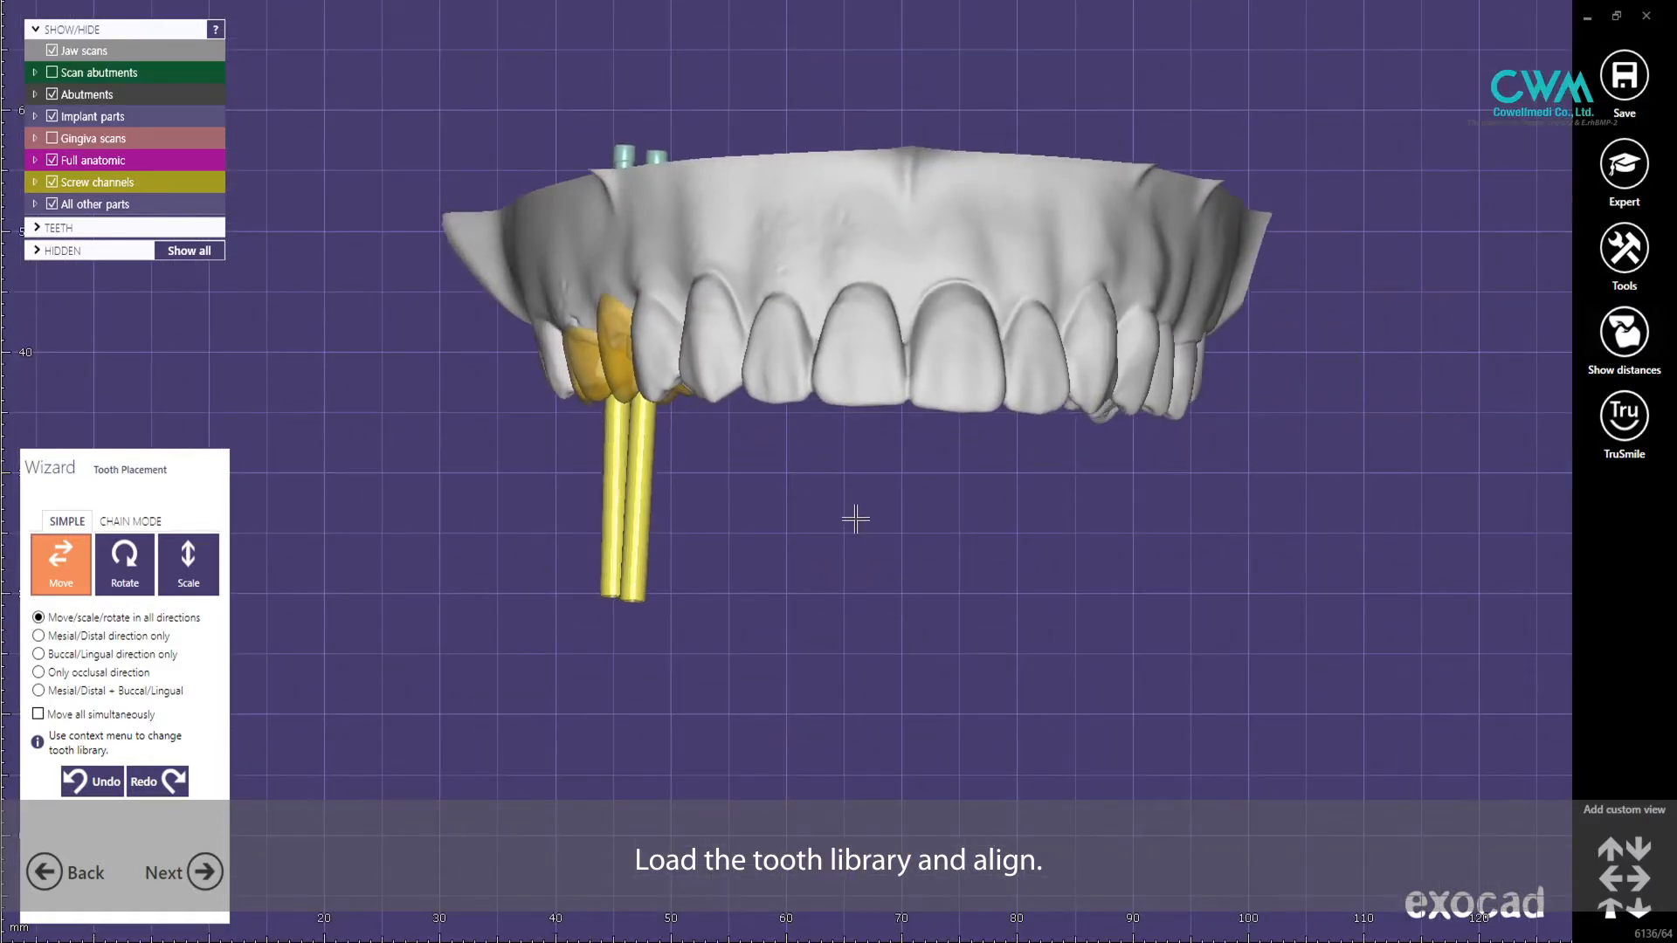
pyautogui.moveTo(737, 524); pyautogui.dragTo(721, 515, button='right')
pyautogui.scroll(1, 350, 686)
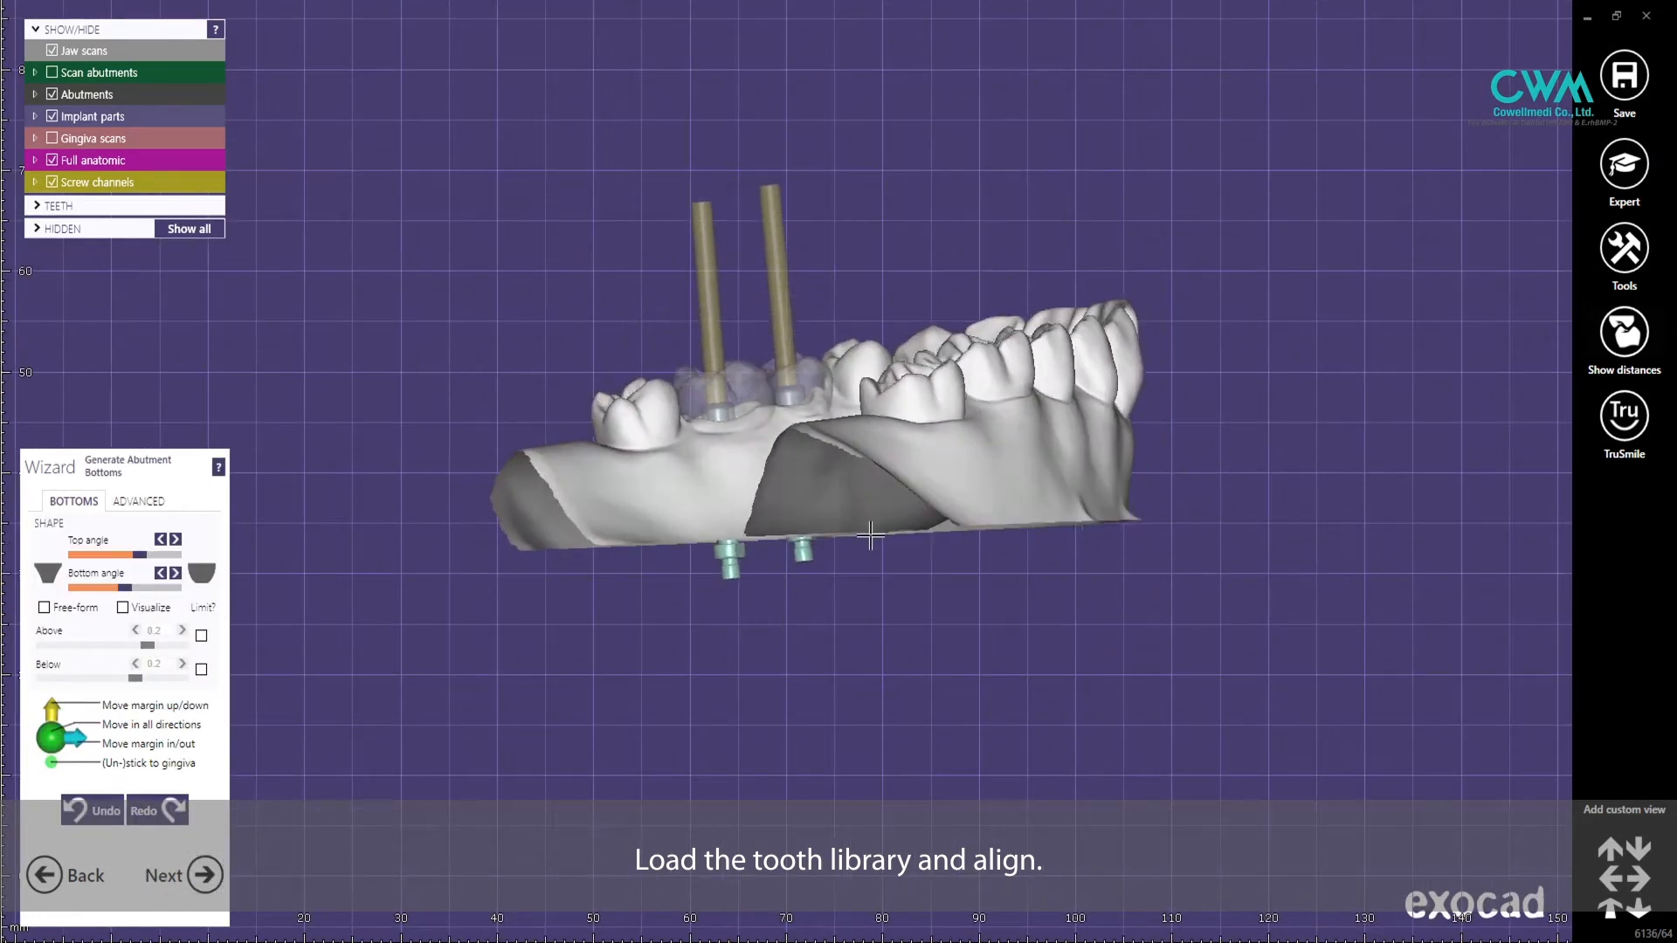
# - Open the profile border height for editing in the advanced abutment bottom settings and hide the jaw scans
pyautogui.click(137, 501)
pyautogui.click(165, 548)
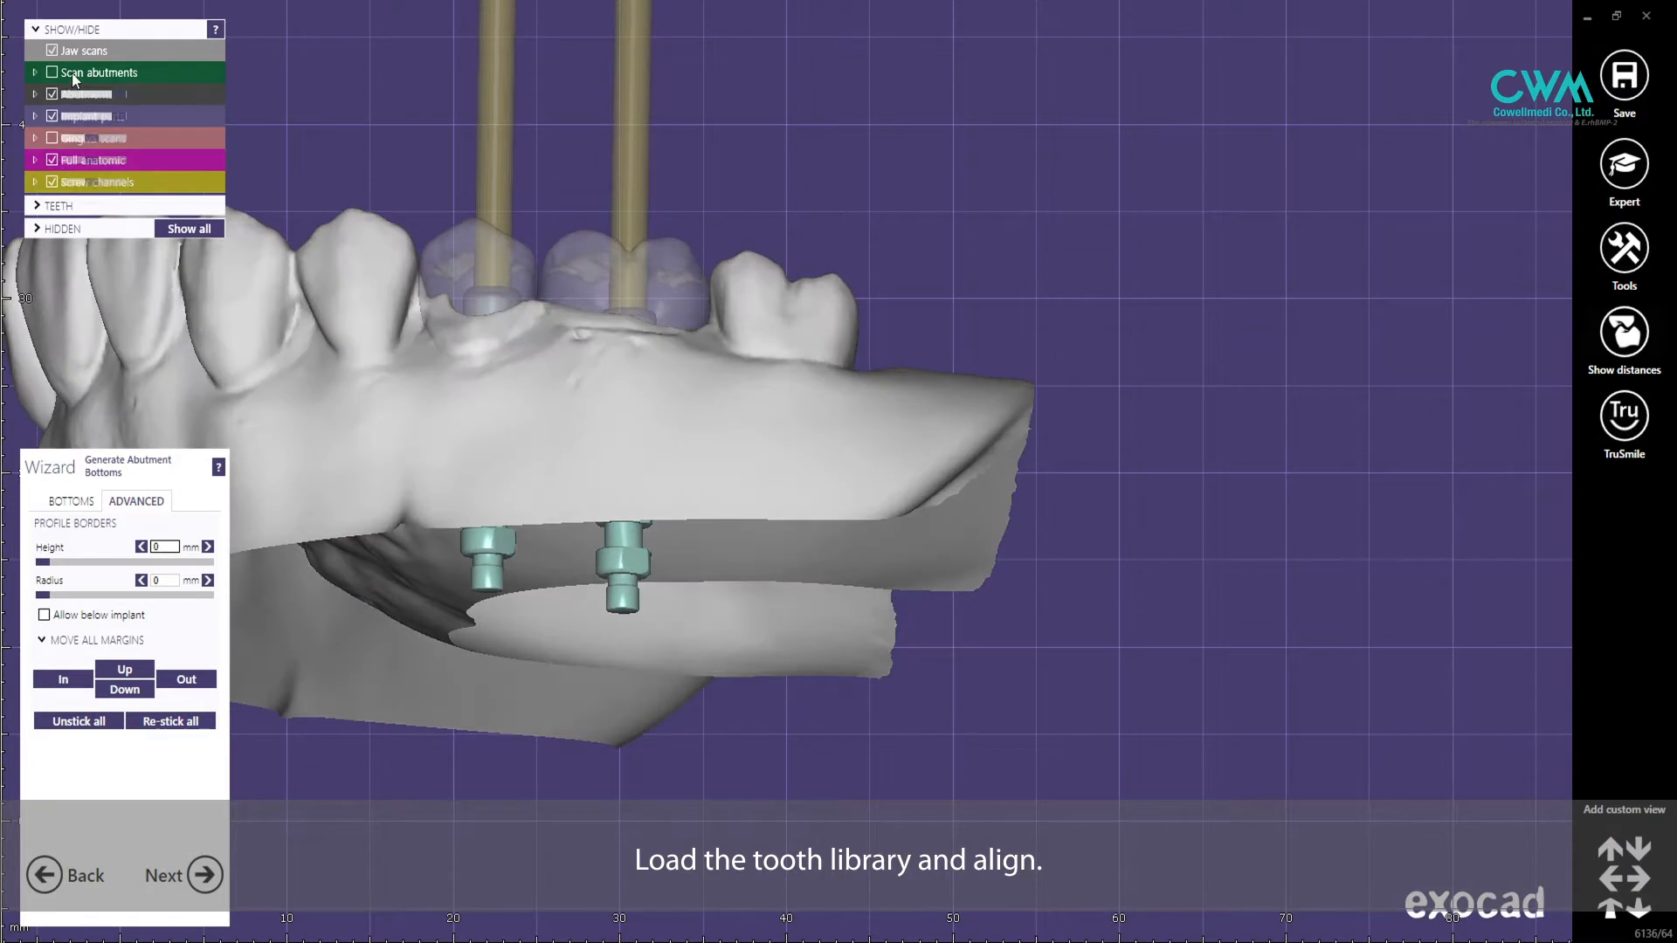
pyautogui.click(51, 51)
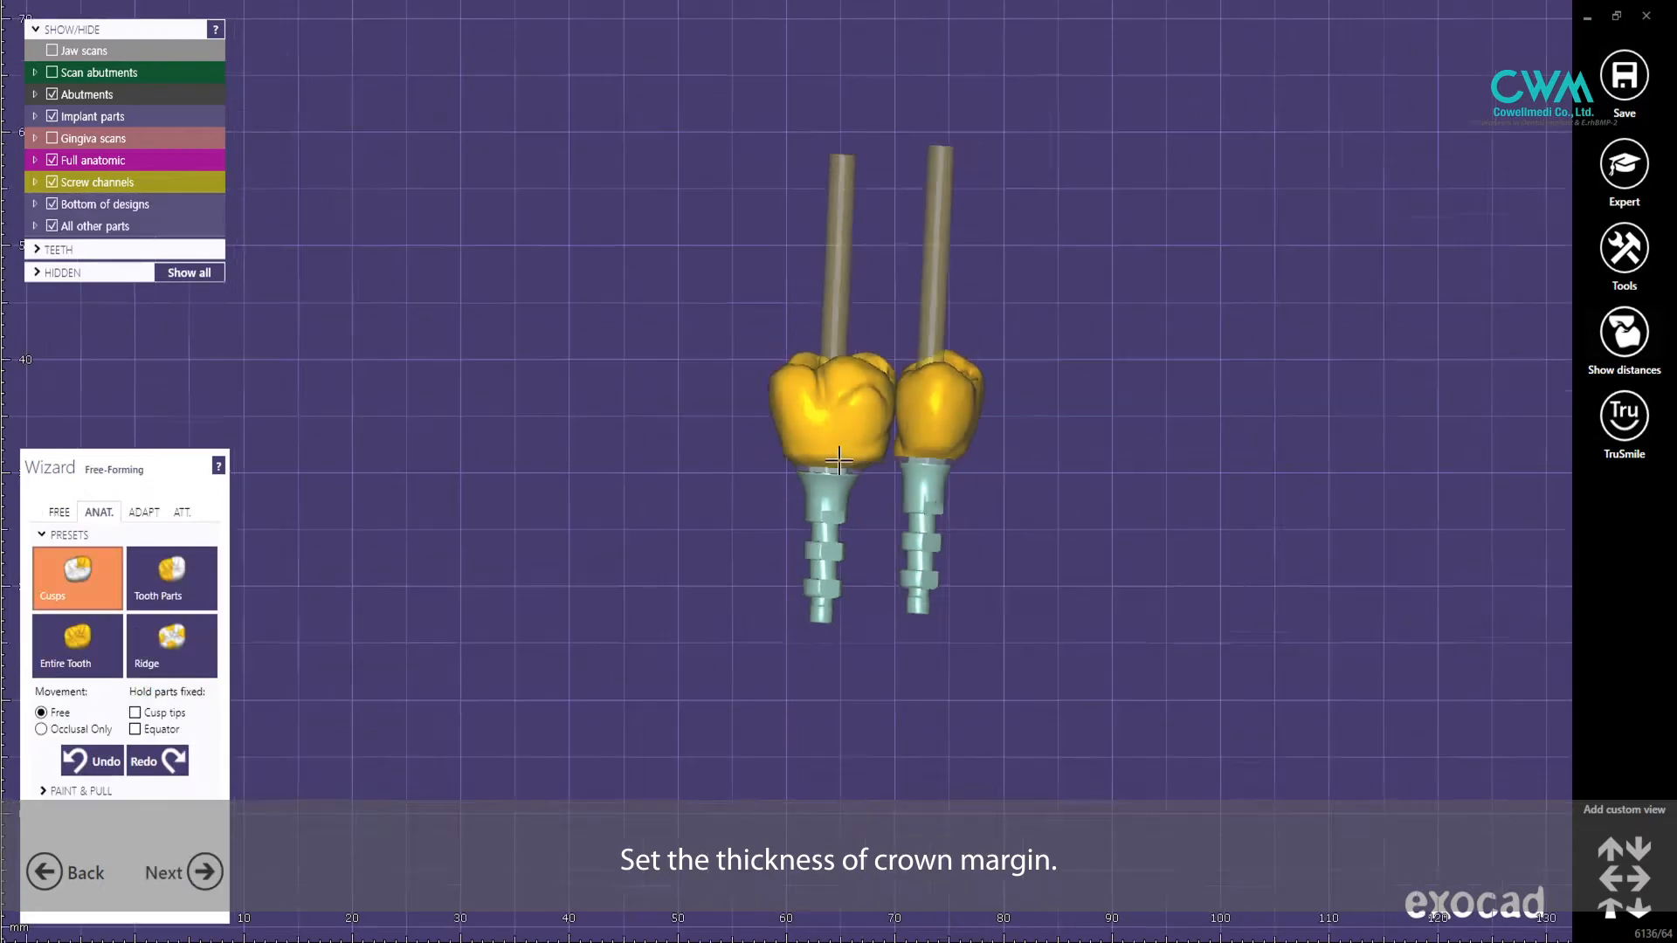
# - Toggle the jaw scans' visibility to check the two crowns with and without the model
pyautogui.click(51, 50)
pyautogui.click(51, 50)
pyautogui.click(51, 50)
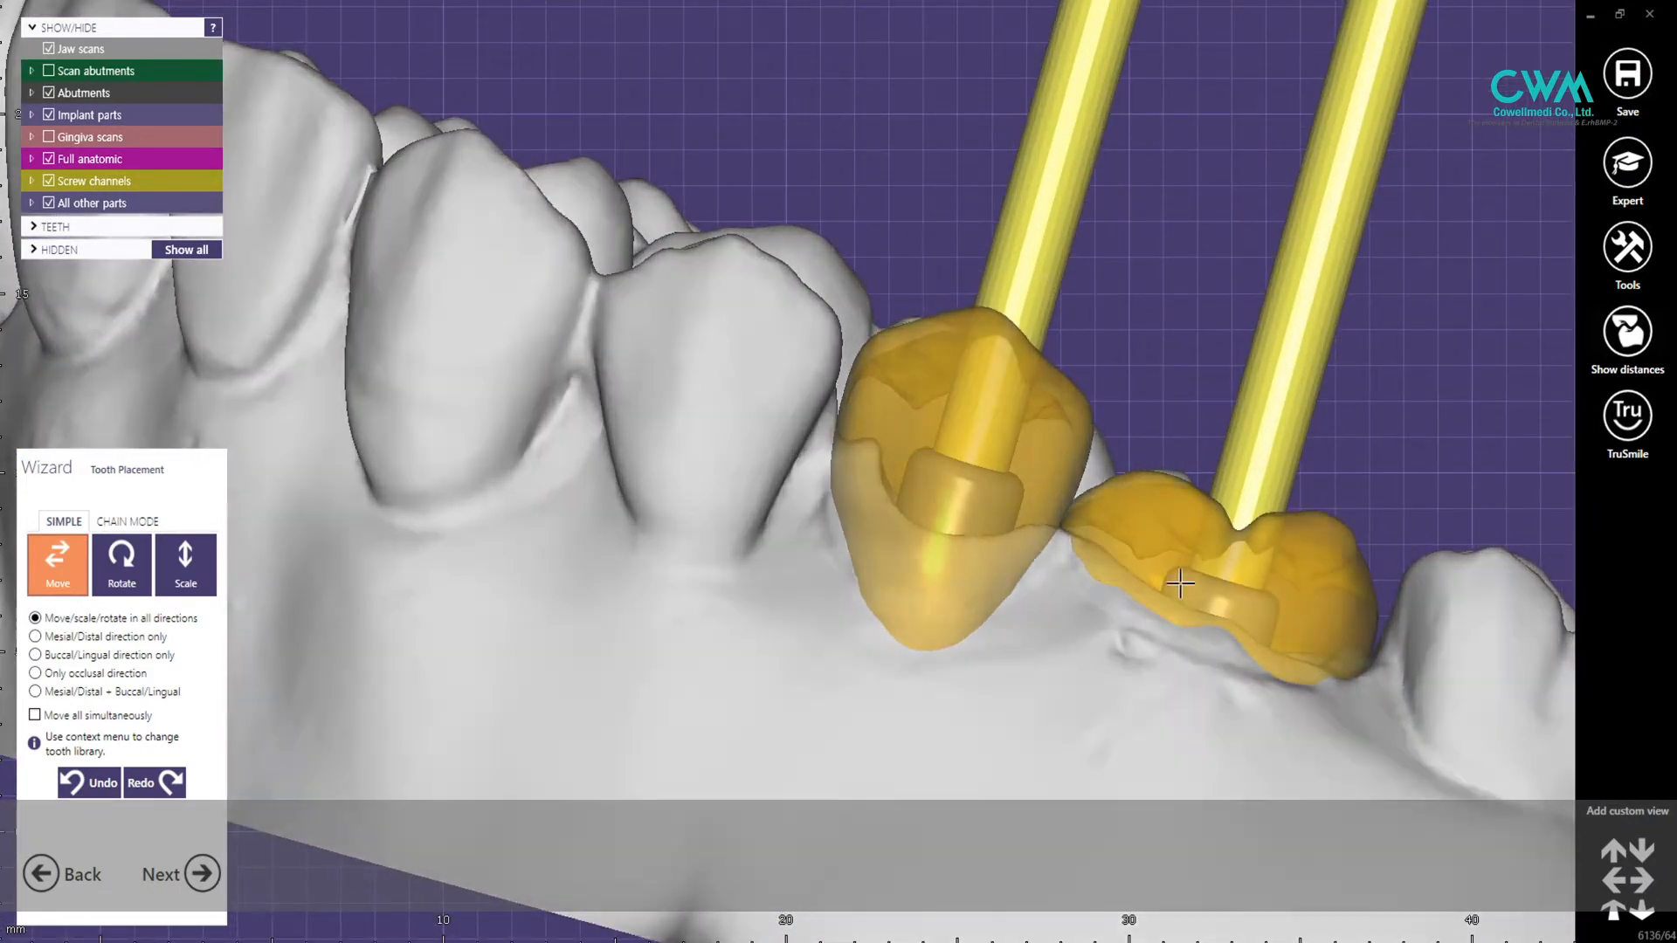
# - Raise the tooth 16 crown toward the occlusal level of its neighbours, adjusting it from different sides
pyautogui.moveTo(1179, 584); pyautogui.dragTo(1209, 542)
pyautogui.scroll(-3, 1181, 609)
pyautogui.moveTo(1208, 543); pyautogui.dragTo(1197, 708, button='right')
pyautogui.scroll(3, 1197, 707)
pyautogui.moveTo(1198, 708); pyautogui.dragTo(1235, 678)
pyautogui.scroll(-3, 1235, 678)
pyautogui.moveTo(1235, 678); pyautogui.dragTo(1199, 446, button='right')
pyautogui.scroll(3, 906, 258)
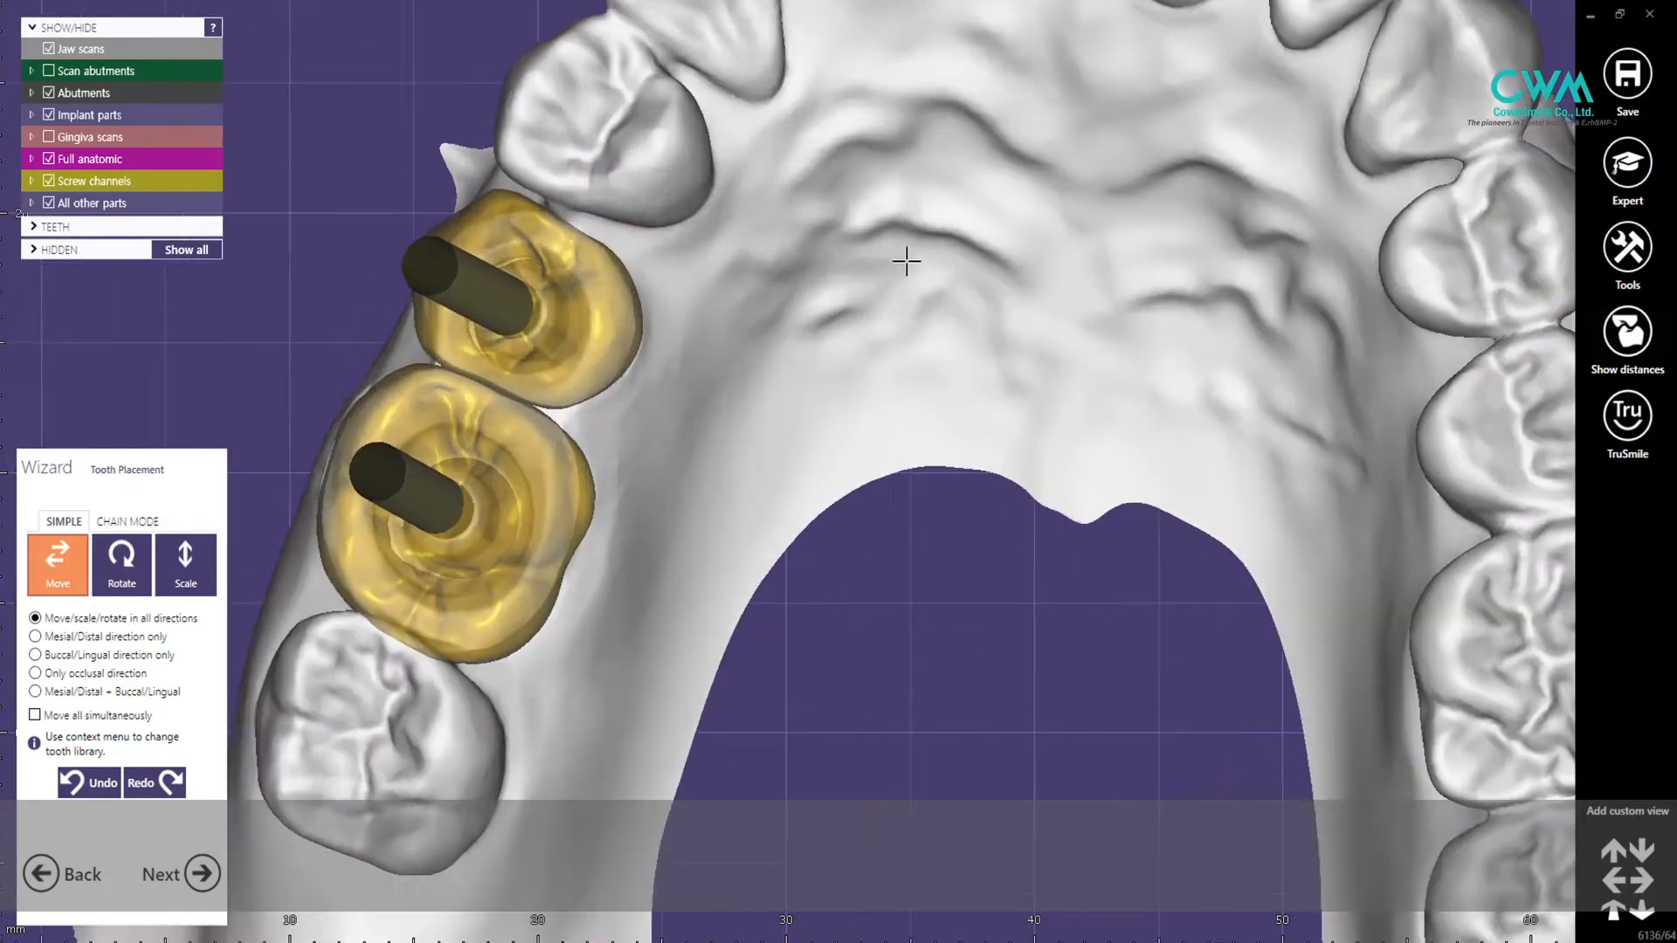
# - Shift the tooth 15 and 16 crowns in the occlusal view so they line up with the arch and neighbouring teeth
pyautogui.moveTo(580, 292); pyautogui.dragTo(554, 273)
pyautogui.moveTo(554, 273); pyautogui.dragTo(578, 267, button='right')
pyautogui.moveTo(577, 266); pyautogui.dragTo(578, 258)
pyautogui.moveTo(849, 378); pyautogui.dragTo(1177, 364, button='middle')
pyautogui.moveTo(825, 526); pyautogui.dragTo(813, 513)
pyautogui.moveTo(698, 465); pyautogui.dragTo(689, 469)
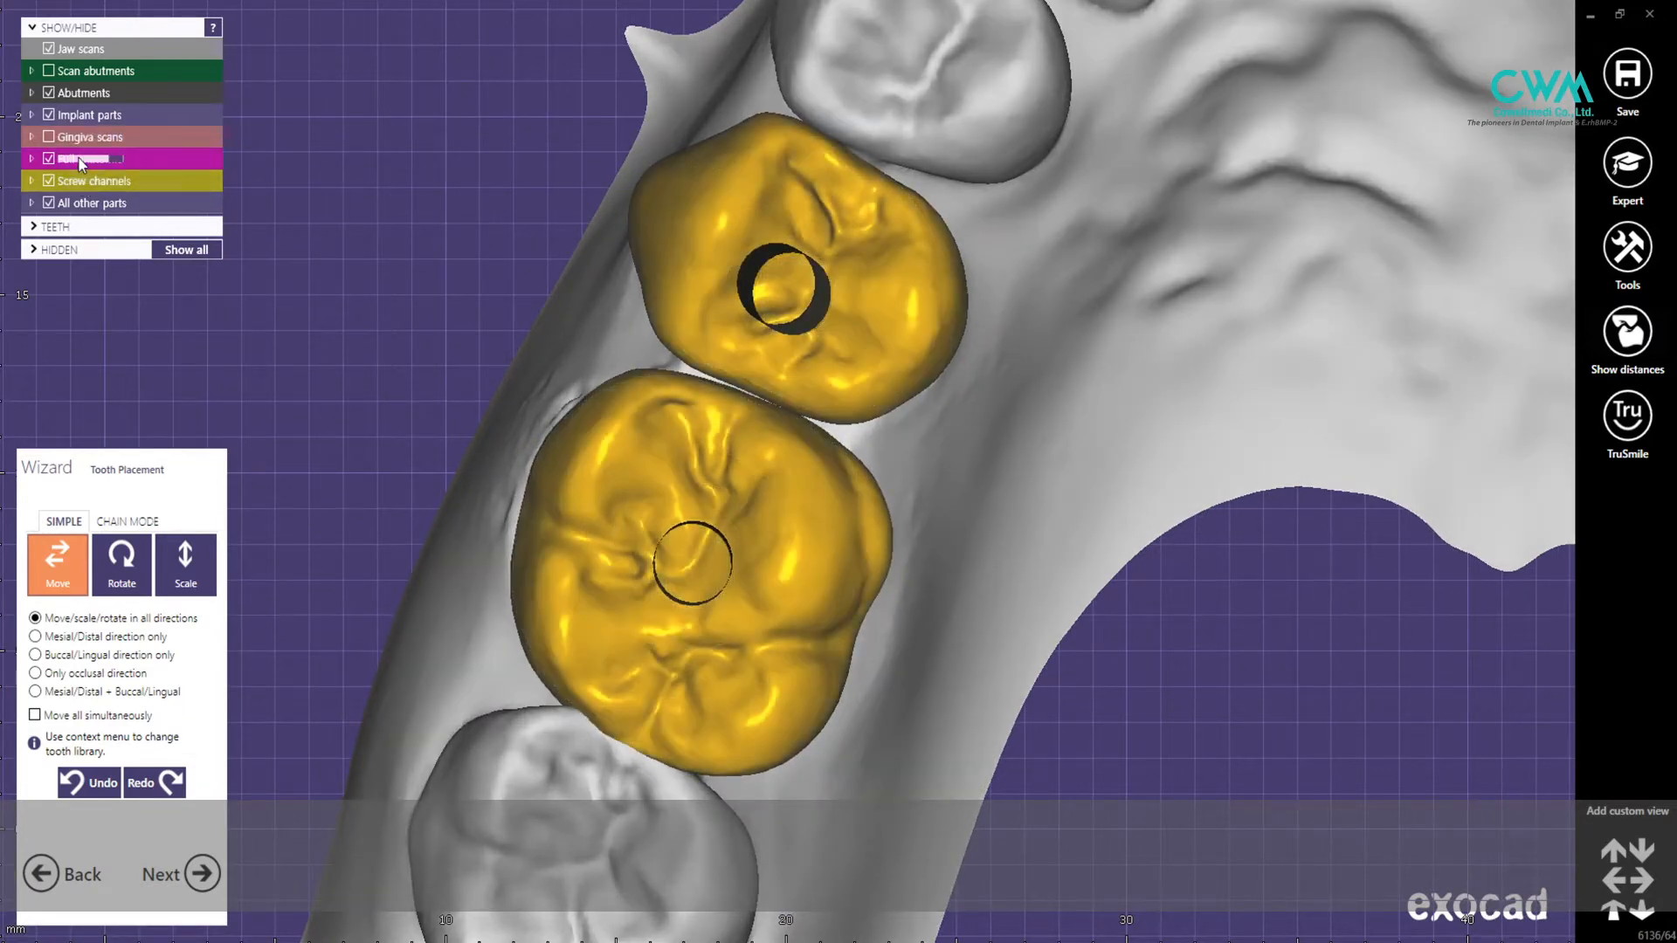
# - Shift the tooth 16 crown slightly in the occlusal view to refine its fit between the neighbouring teeth
pyautogui.scroll(2, 764, 365)
pyautogui.scroll(-3, 805, 507)
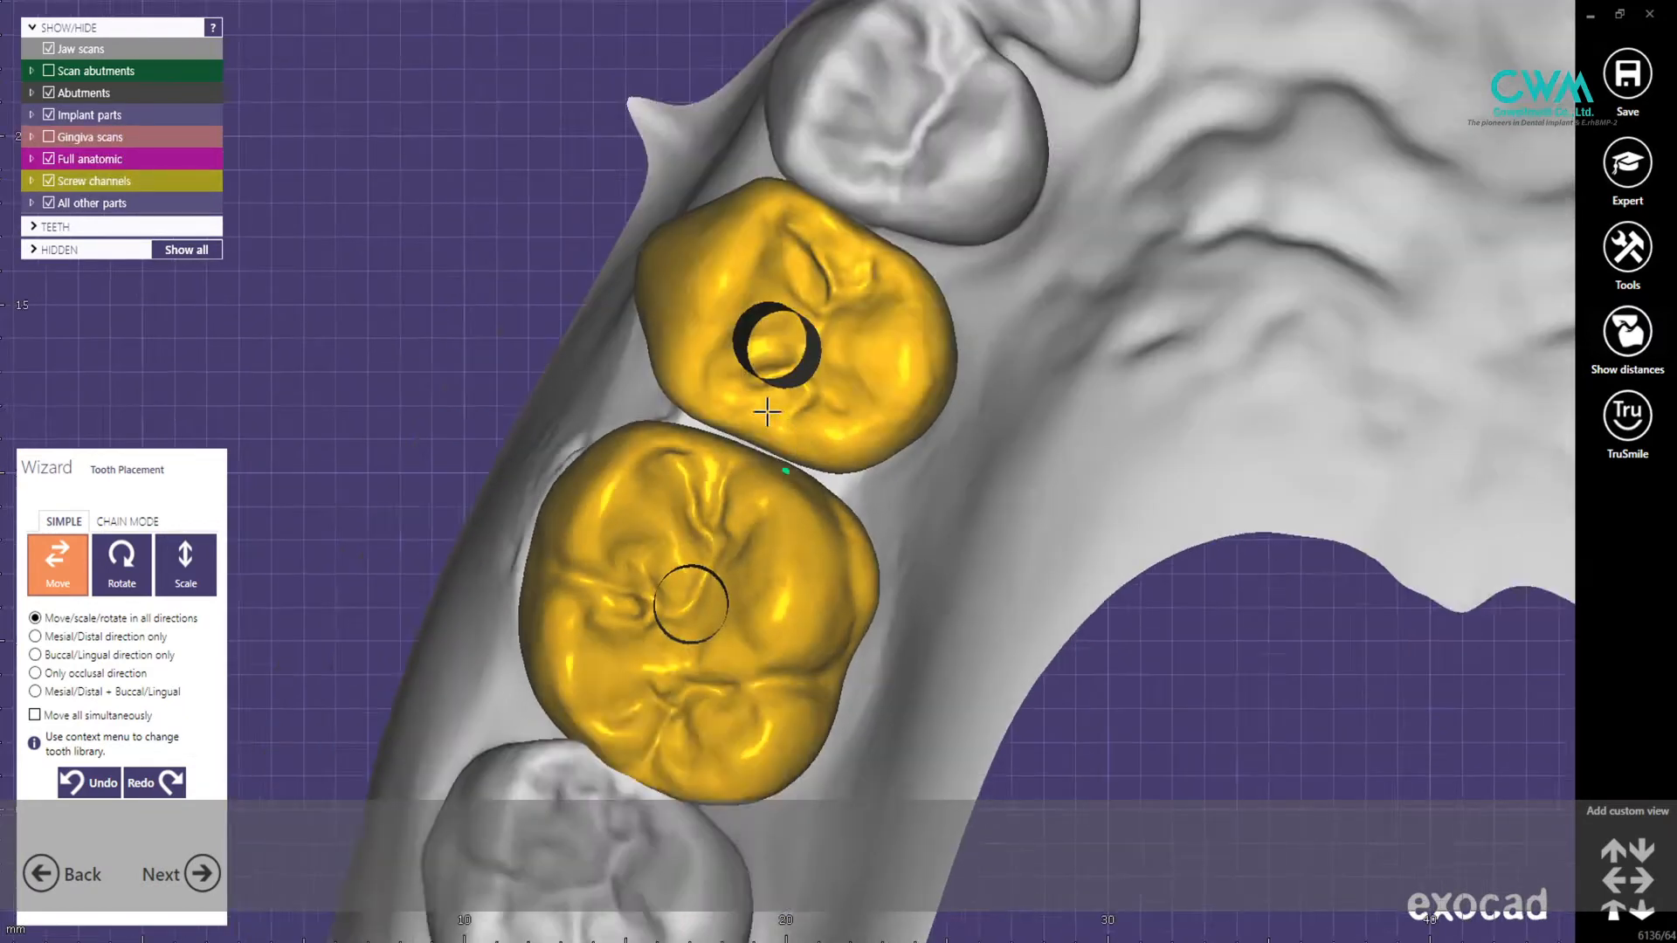
pyautogui.moveTo(806, 511); pyautogui.dragTo(831, 512)
pyautogui.scroll(-3, 999, 359)
pyautogui.moveTo(831, 511); pyautogui.dragTo(957, 360, button='right')
pyautogui.scroll(4, 913, 363)
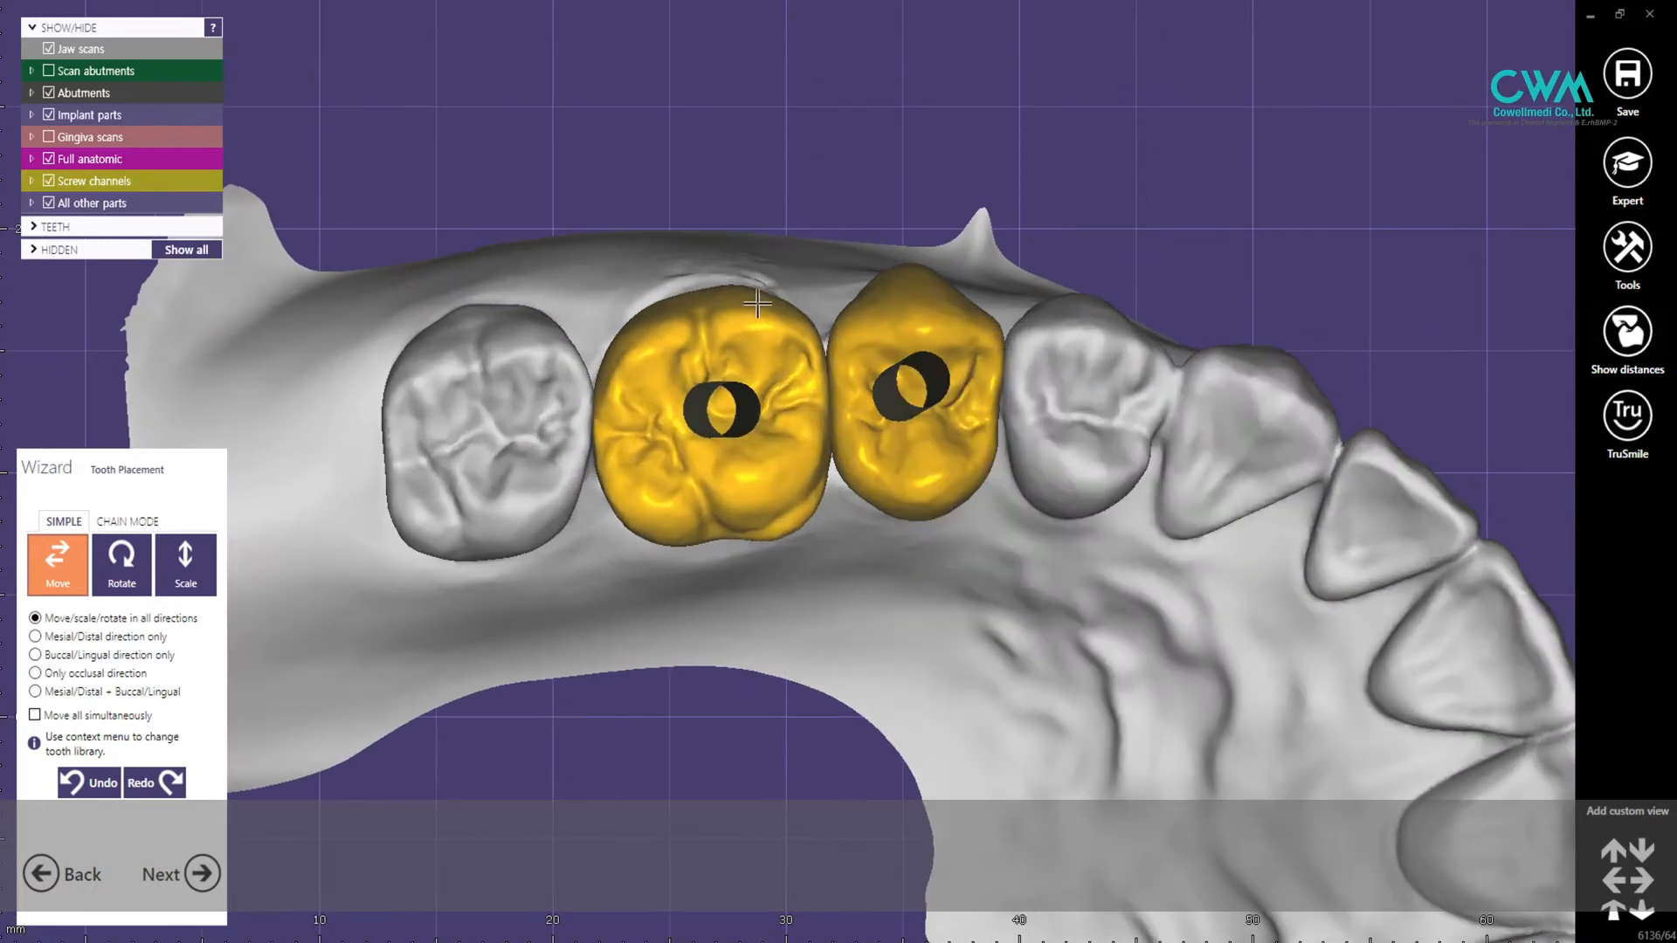
pyautogui.moveTo(761, 452); pyautogui.dragTo(780, 396, button='right')
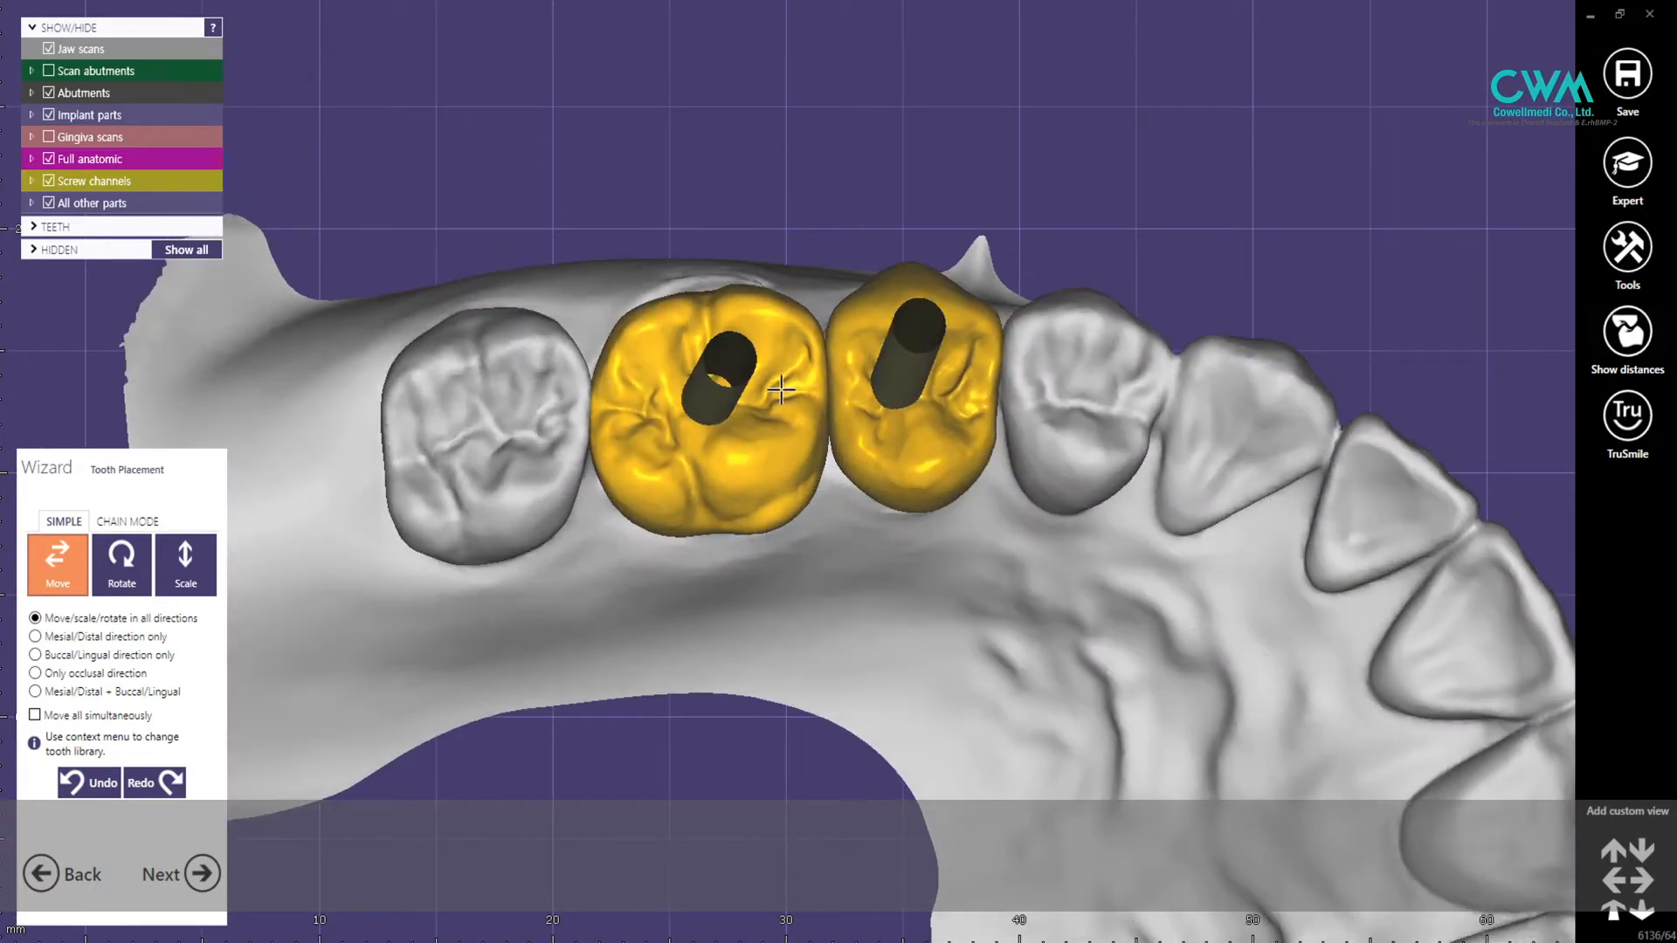
pyautogui.rightClick(626, 86)
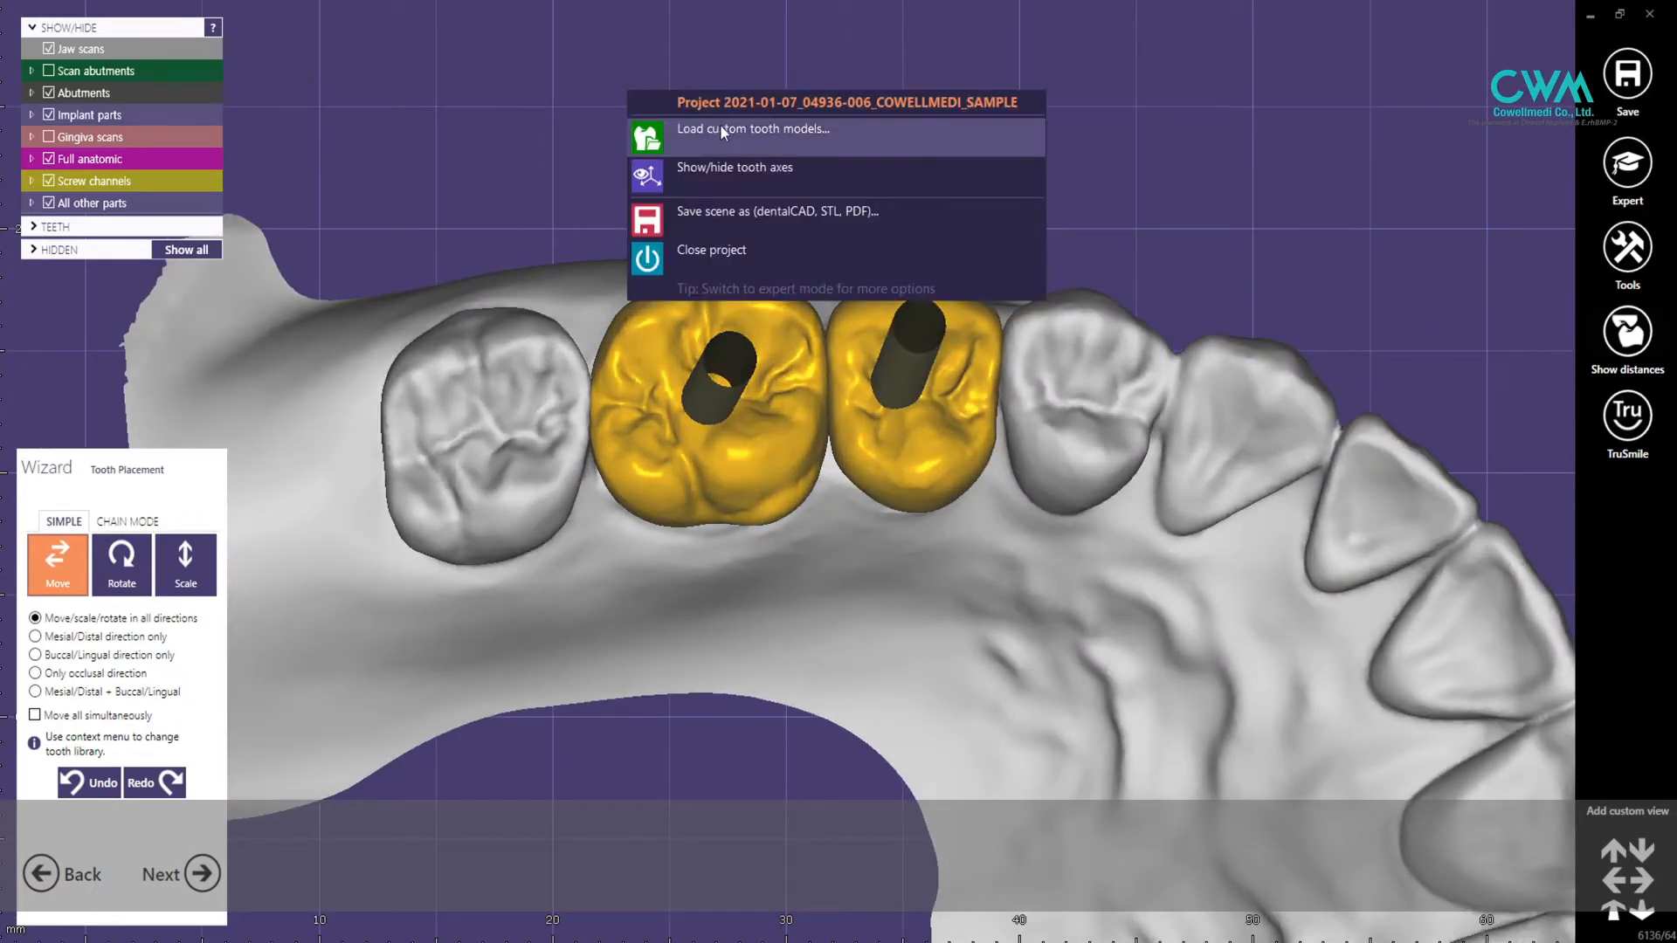
pyautogui.click(751, 139)
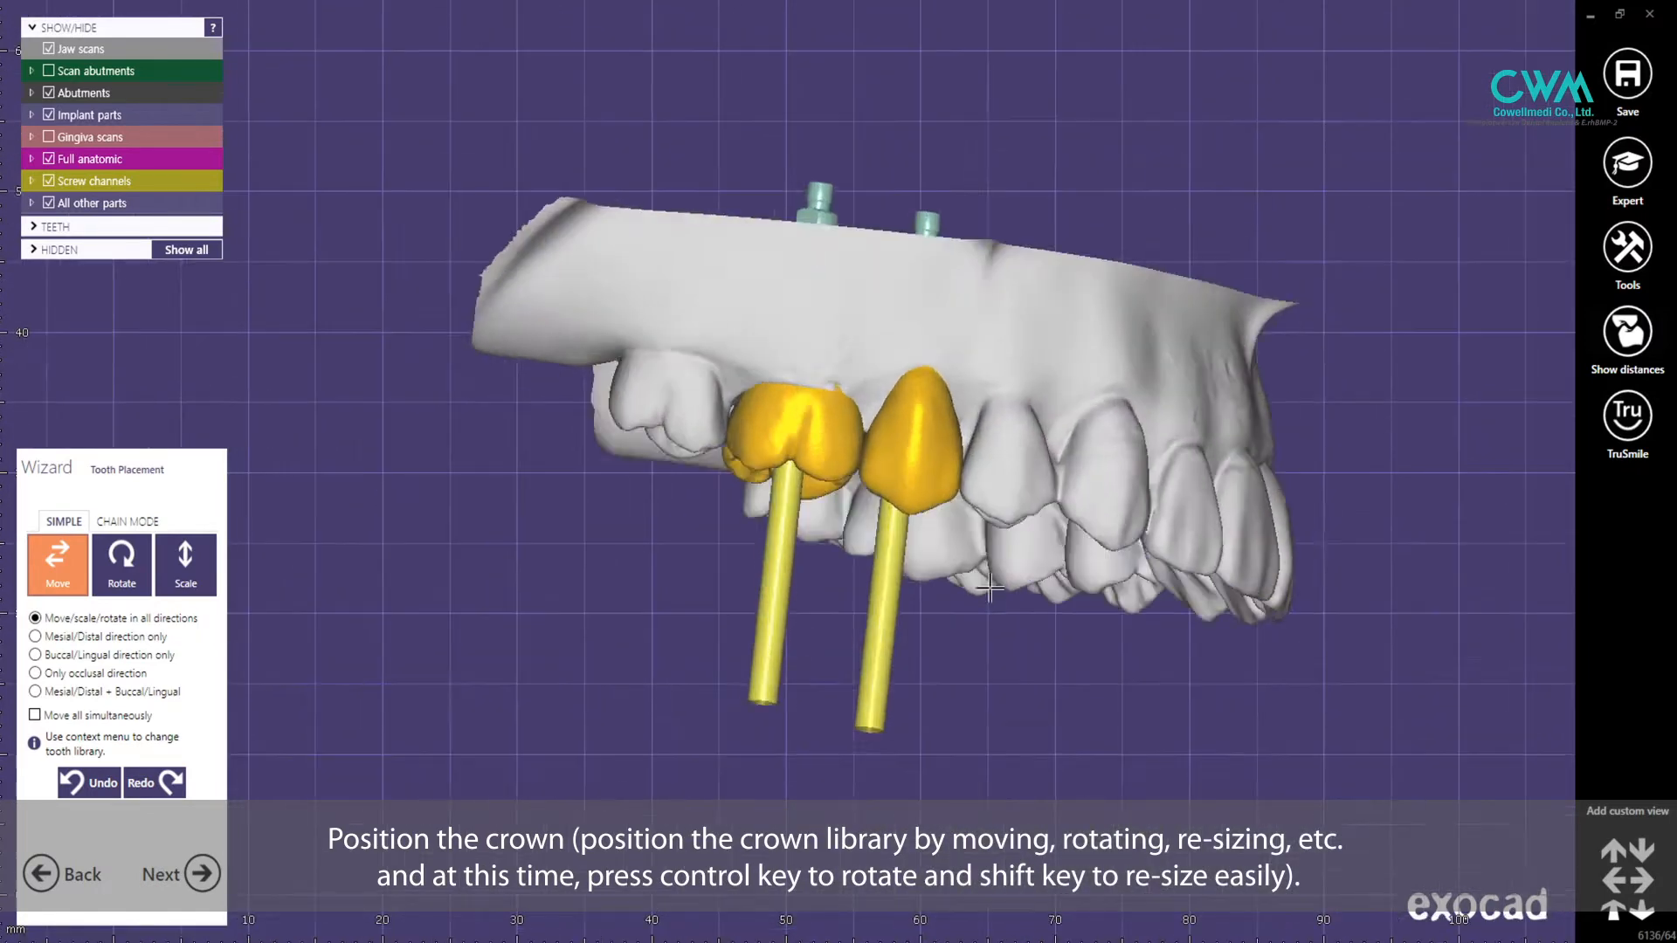
# - Examine the height and buccal alignment of both crowns against the neighbouring teeth from the buccal, front and occlusal sides
pyautogui.moveTo(990, 588); pyautogui.dragTo(930, 550, button='right')
pyautogui.scroll(3, 786, 494)
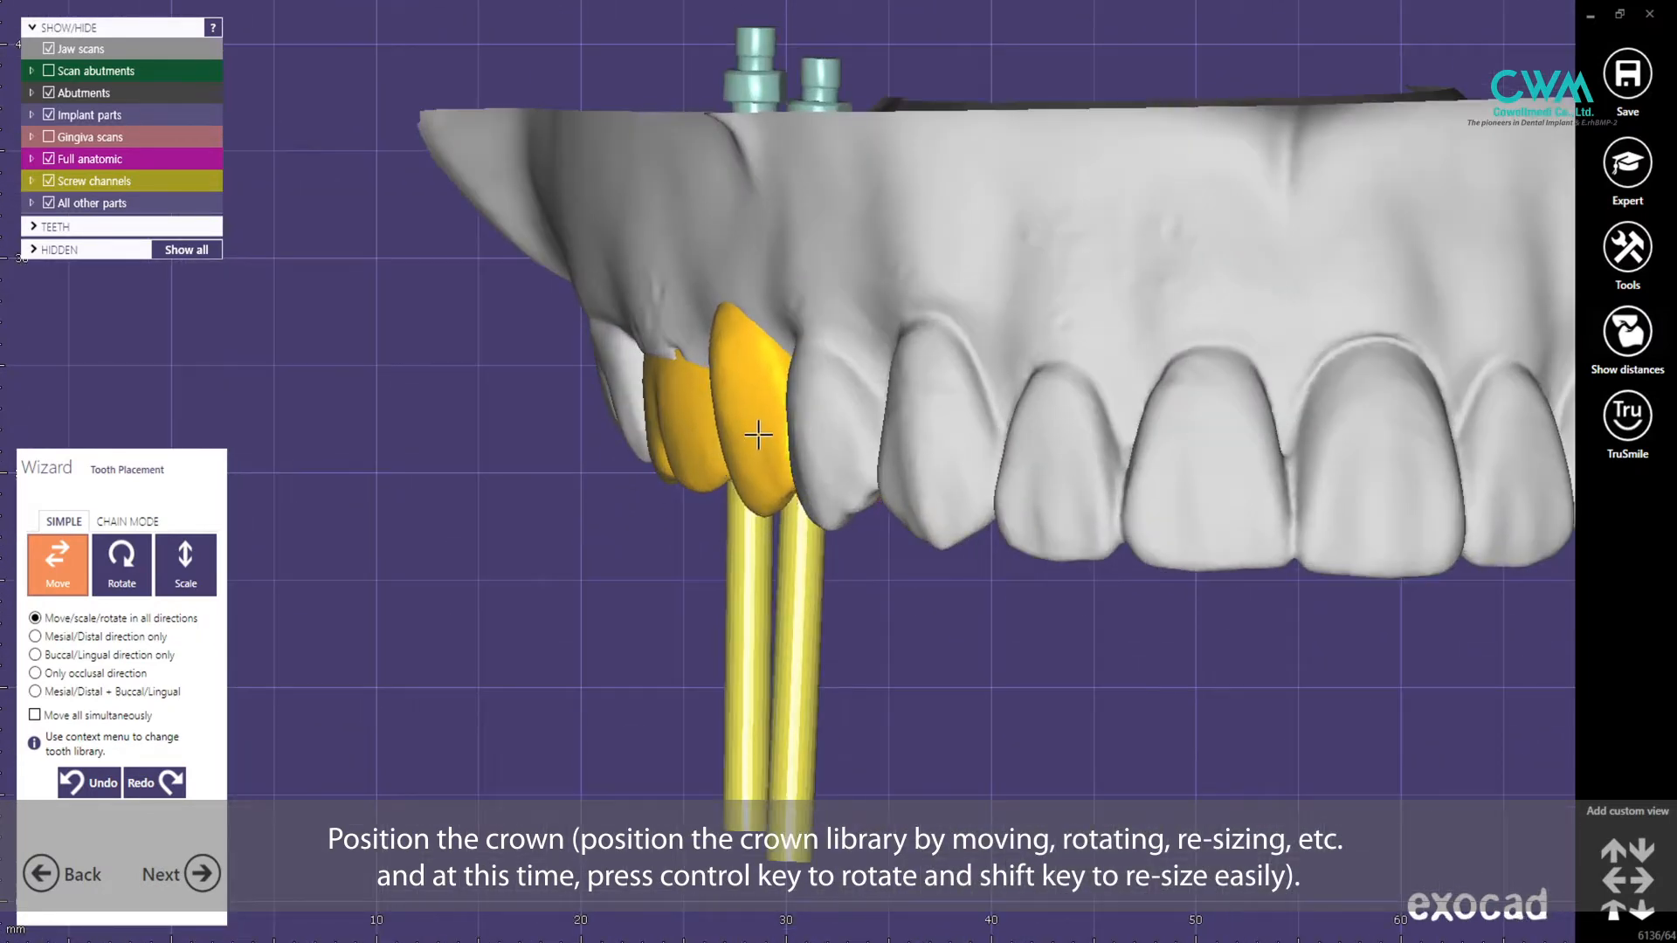
pyautogui.scroll(3, 759, 434)
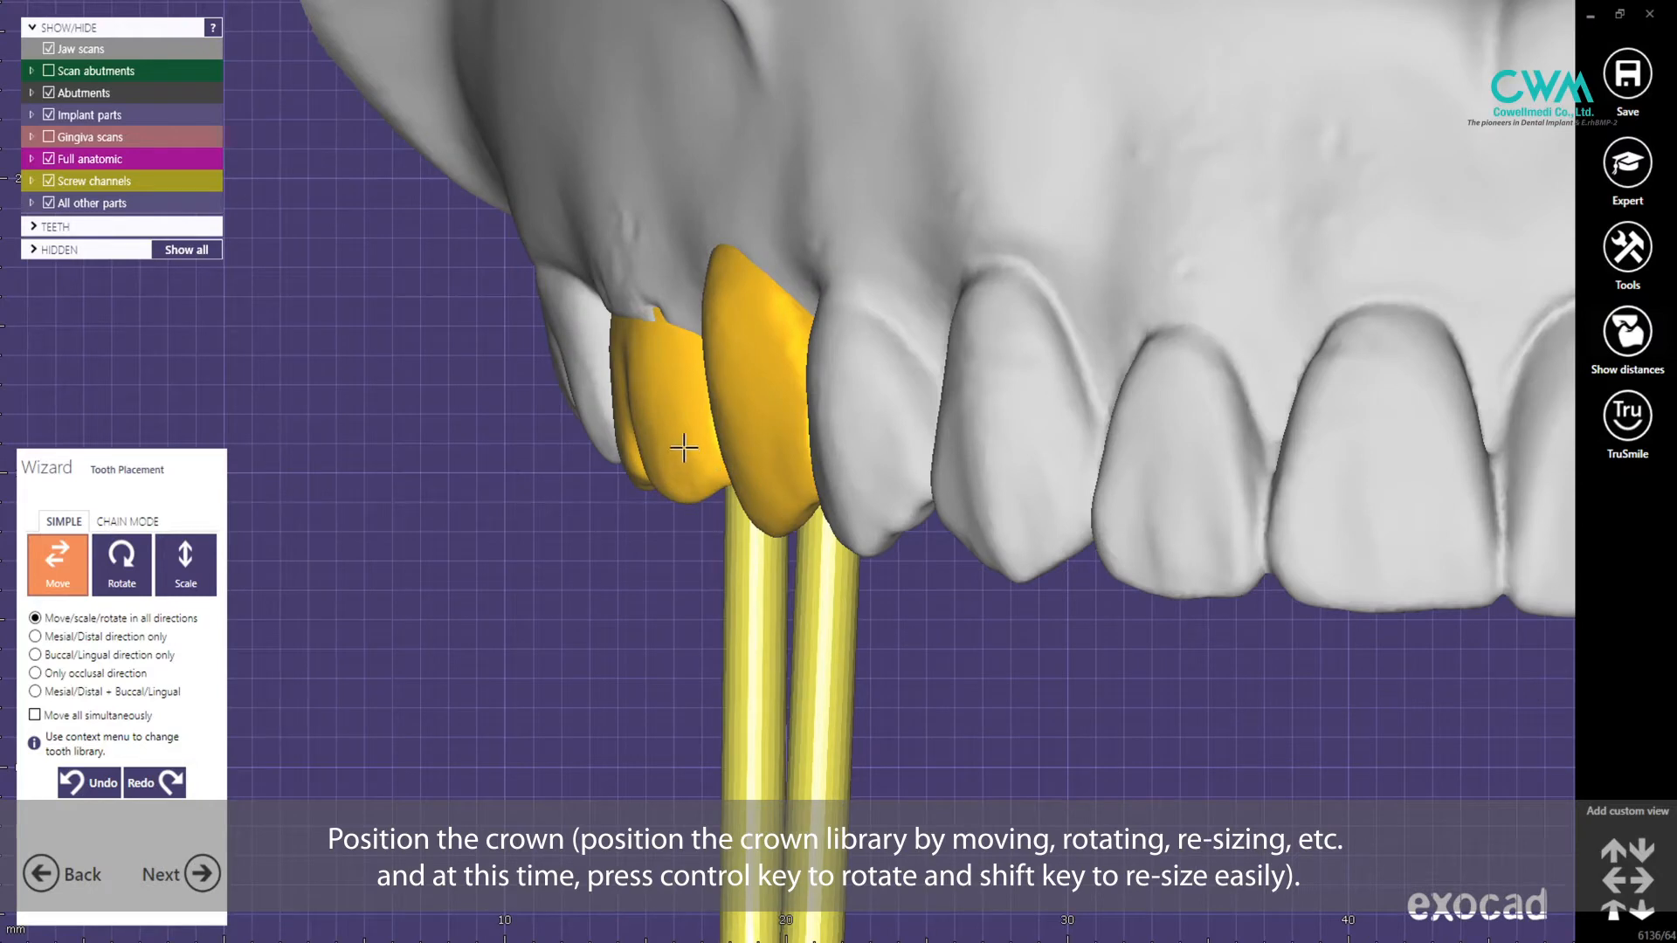
pyautogui.scroll(-3, 673, 422)
pyautogui.scroll(4, 728, 434)
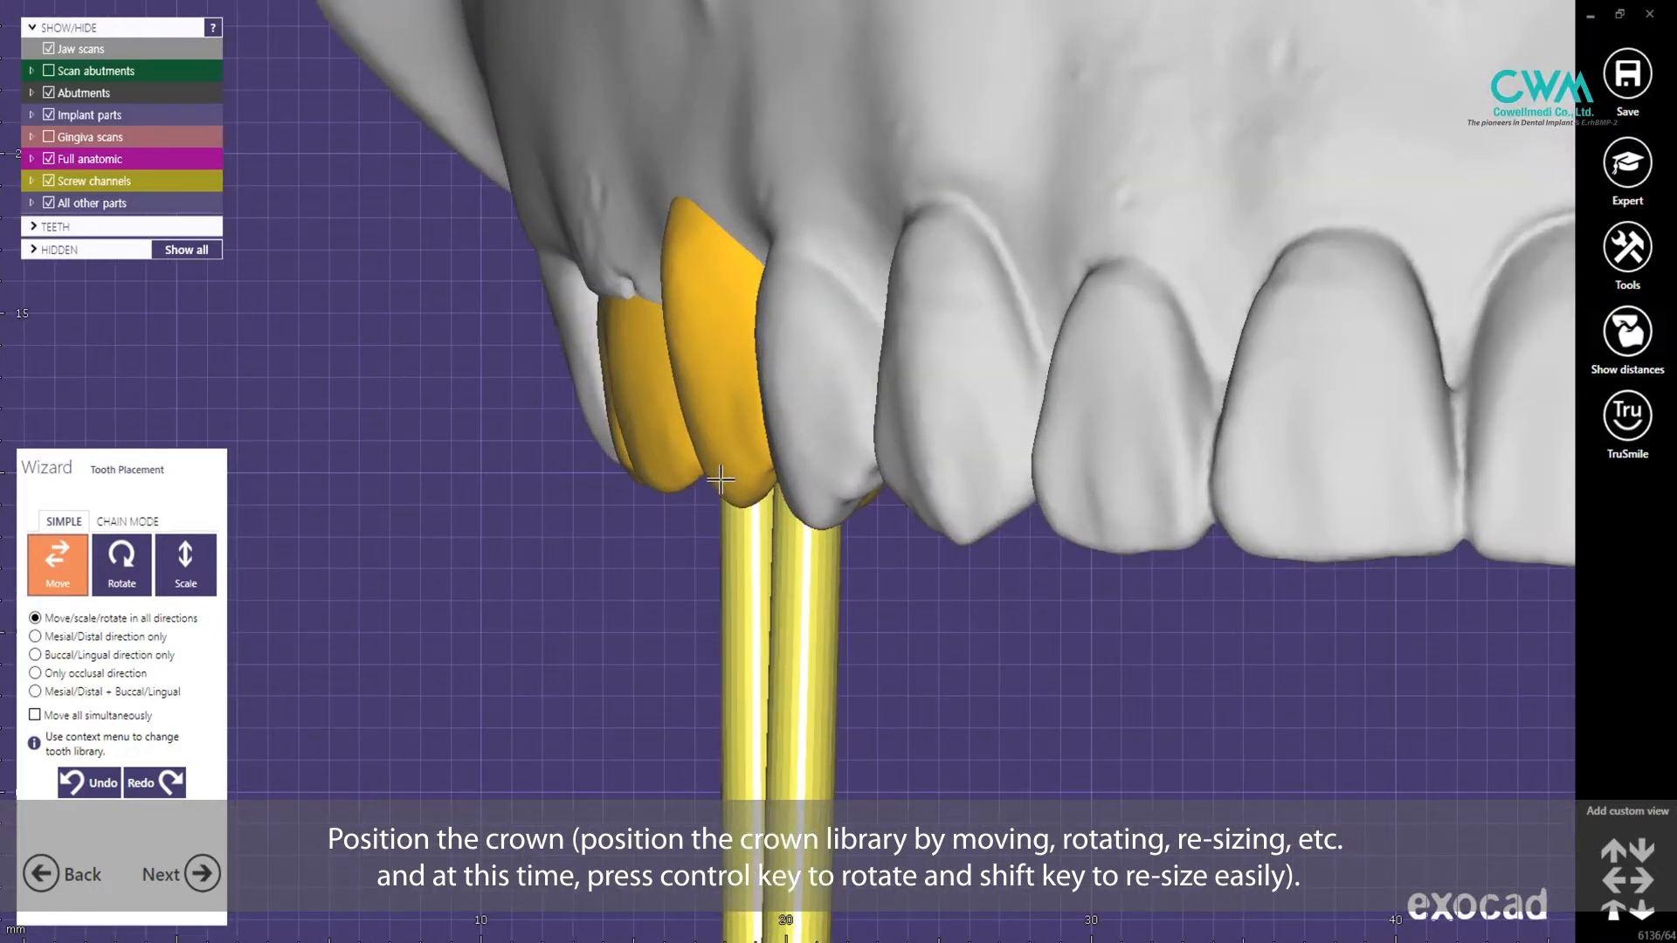
pyautogui.scroll(-3, 767, 698)
pyautogui.moveTo(767, 813); pyautogui.dragTo(821, 579, button='right')
pyautogui.scroll(1, 778, 596)
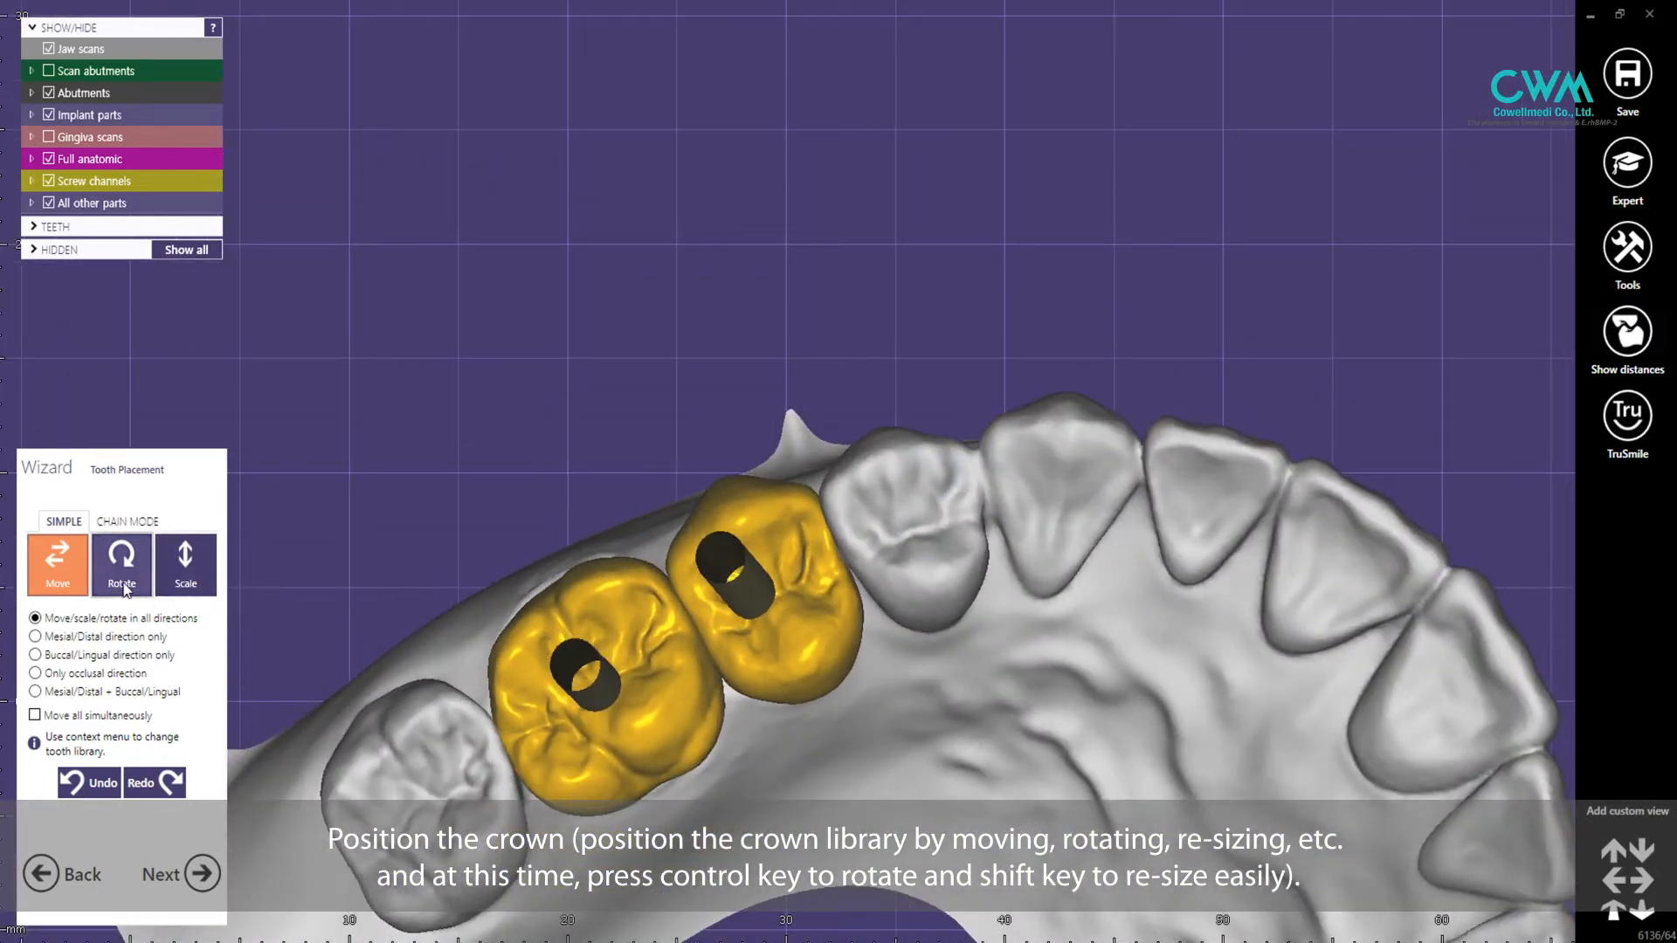
# - Go through the rotate and scale modes, return to moving, and nudge the tooth 16 crown in the occlusal view
pyautogui.click(123, 578)
pyautogui.scroll(3, 672, 686)
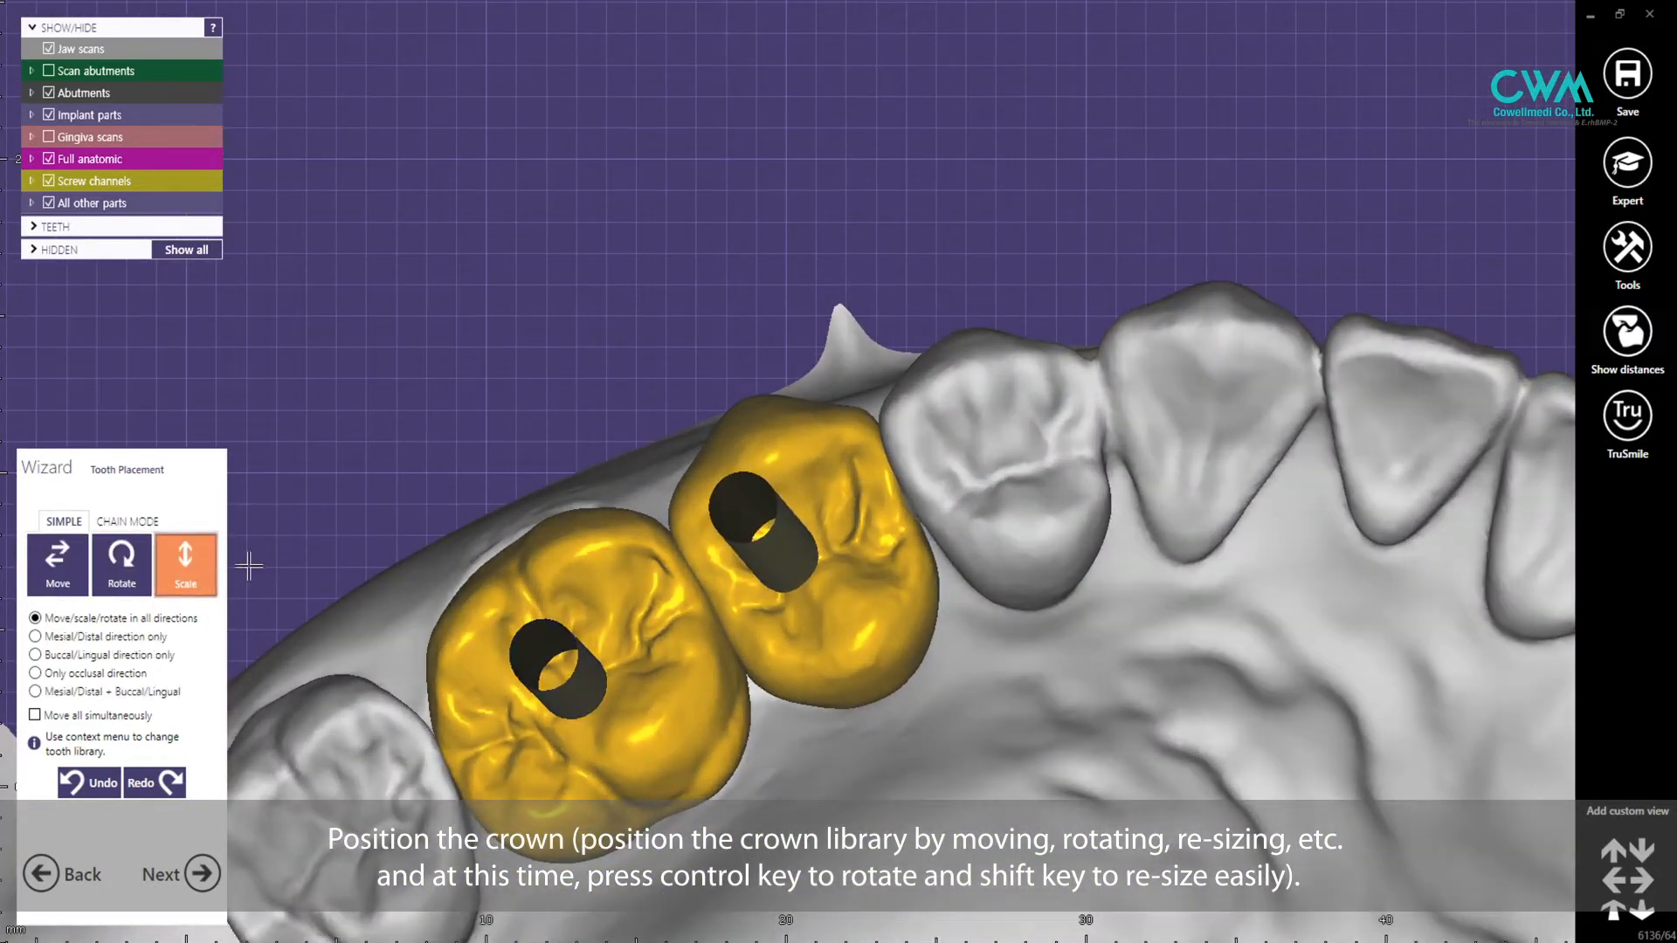
pyautogui.scroll(2, 860, 638)
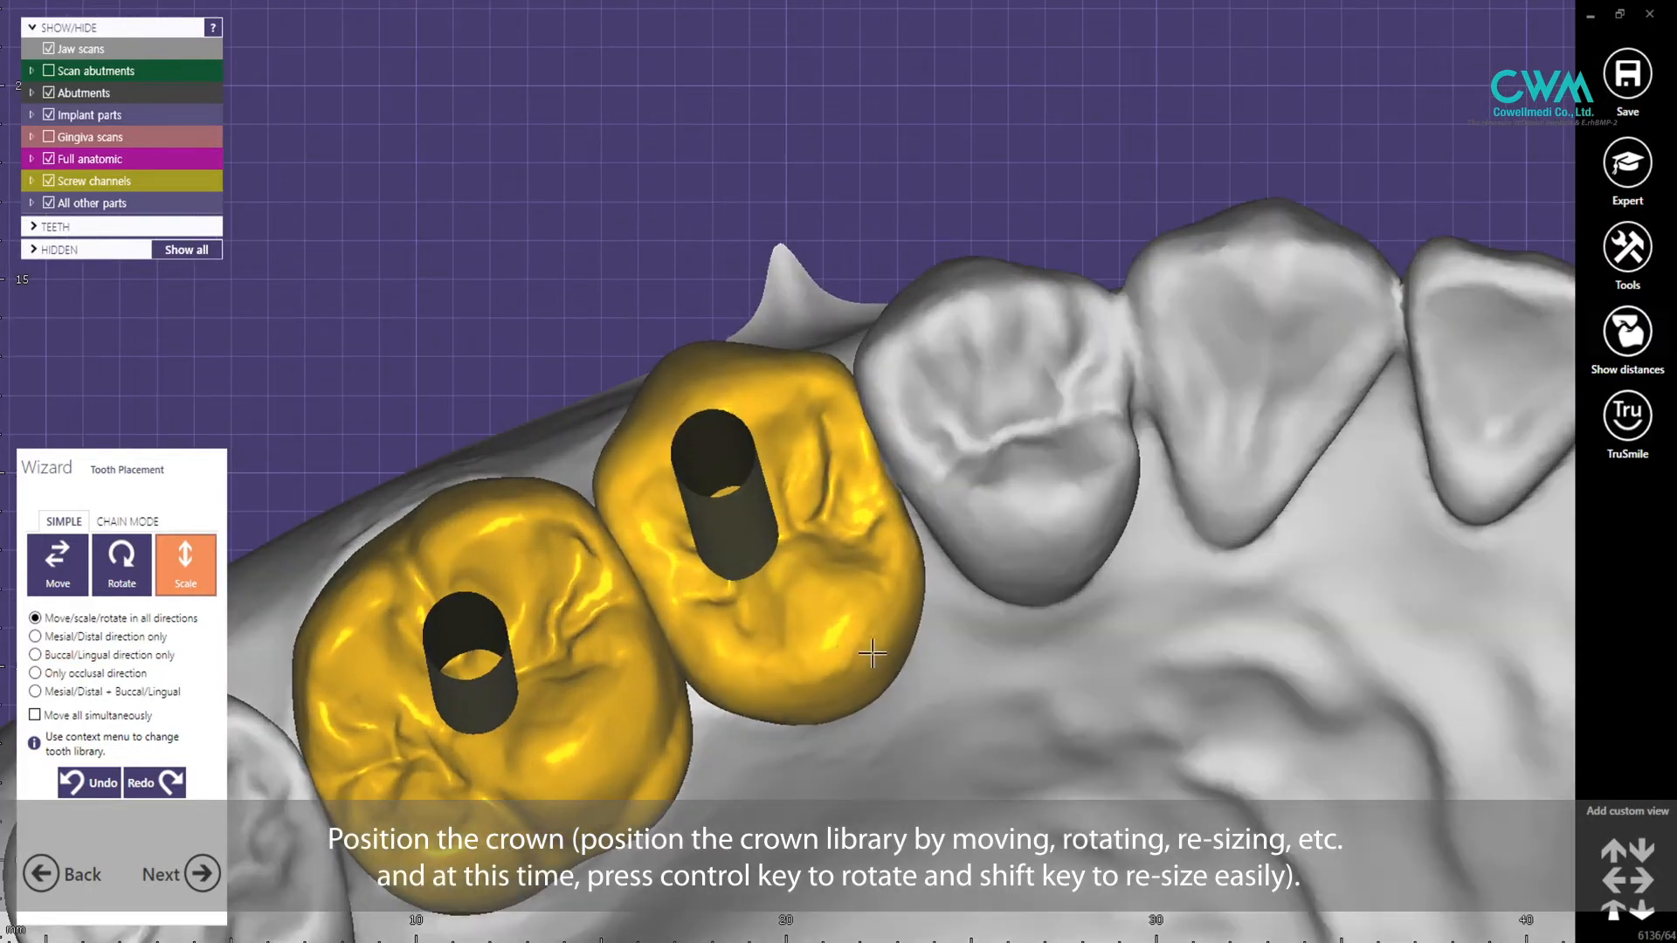
pyautogui.scroll(-2, 850, 464)
pyautogui.moveTo(850, 464); pyautogui.dragTo(347, 461, button='right')
pyautogui.scroll(1, 347, 460)
pyautogui.scroll(1, 347, 460)
pyautogui.click(121, 564)
pyautogui.scroll(1, 755, 464)
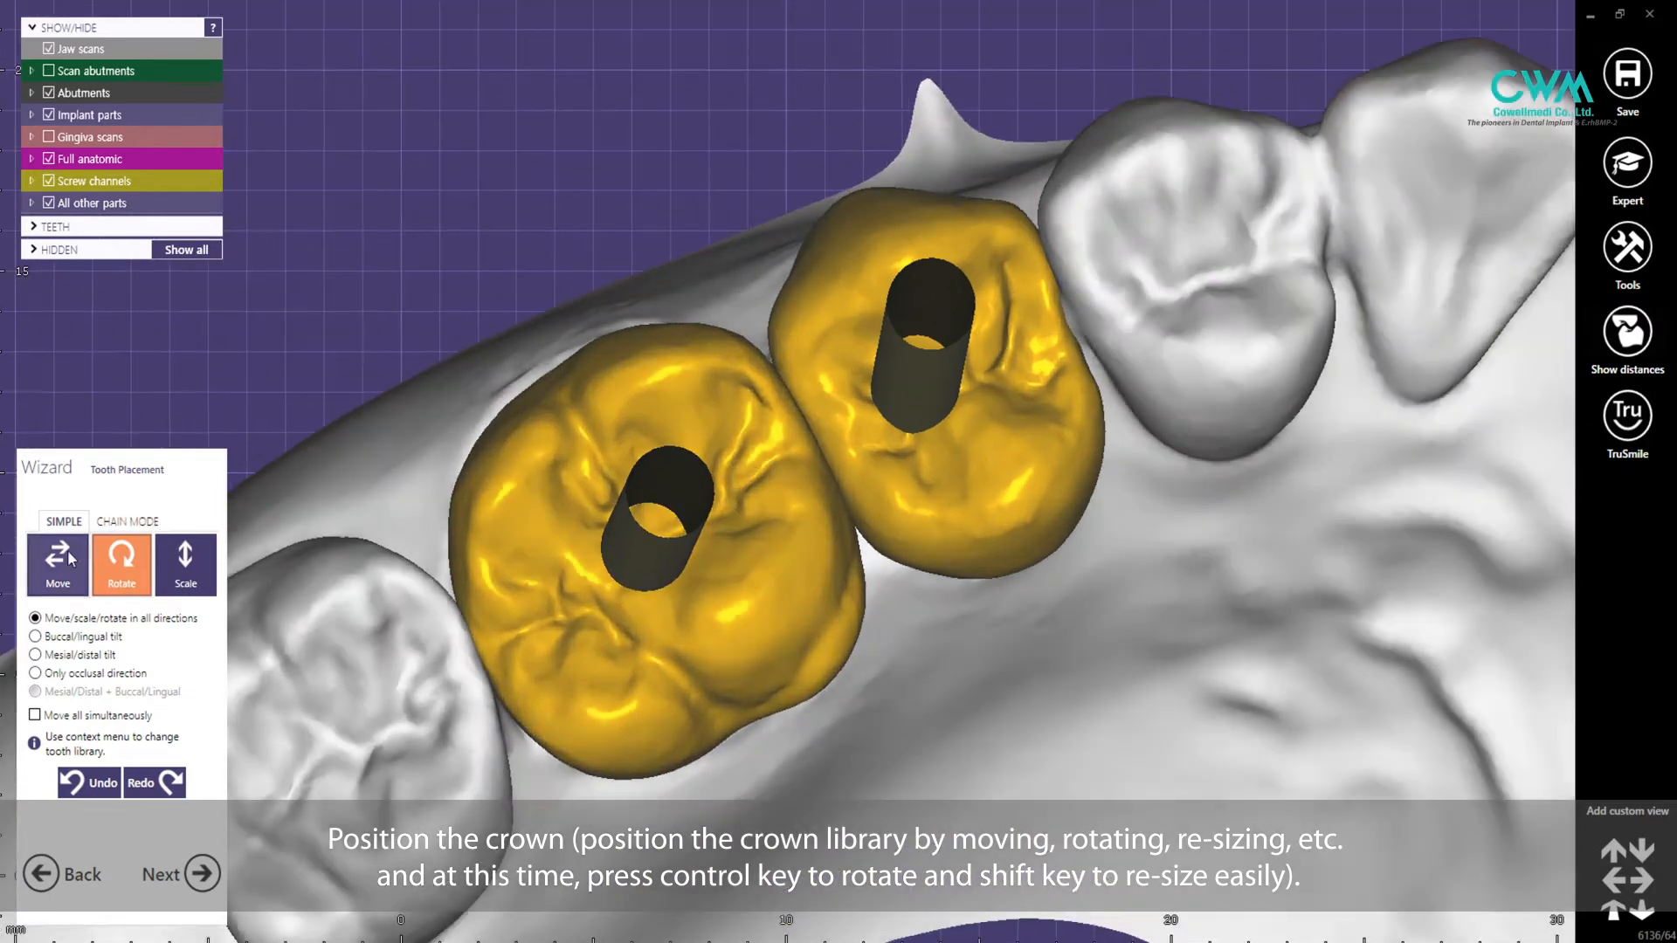
pyautogui.click(58, 565)
pyautogui.scroll(1, 647, 562)
pyautogui.moveTo(647, 560); pyautogui.dragTo(647, 567)
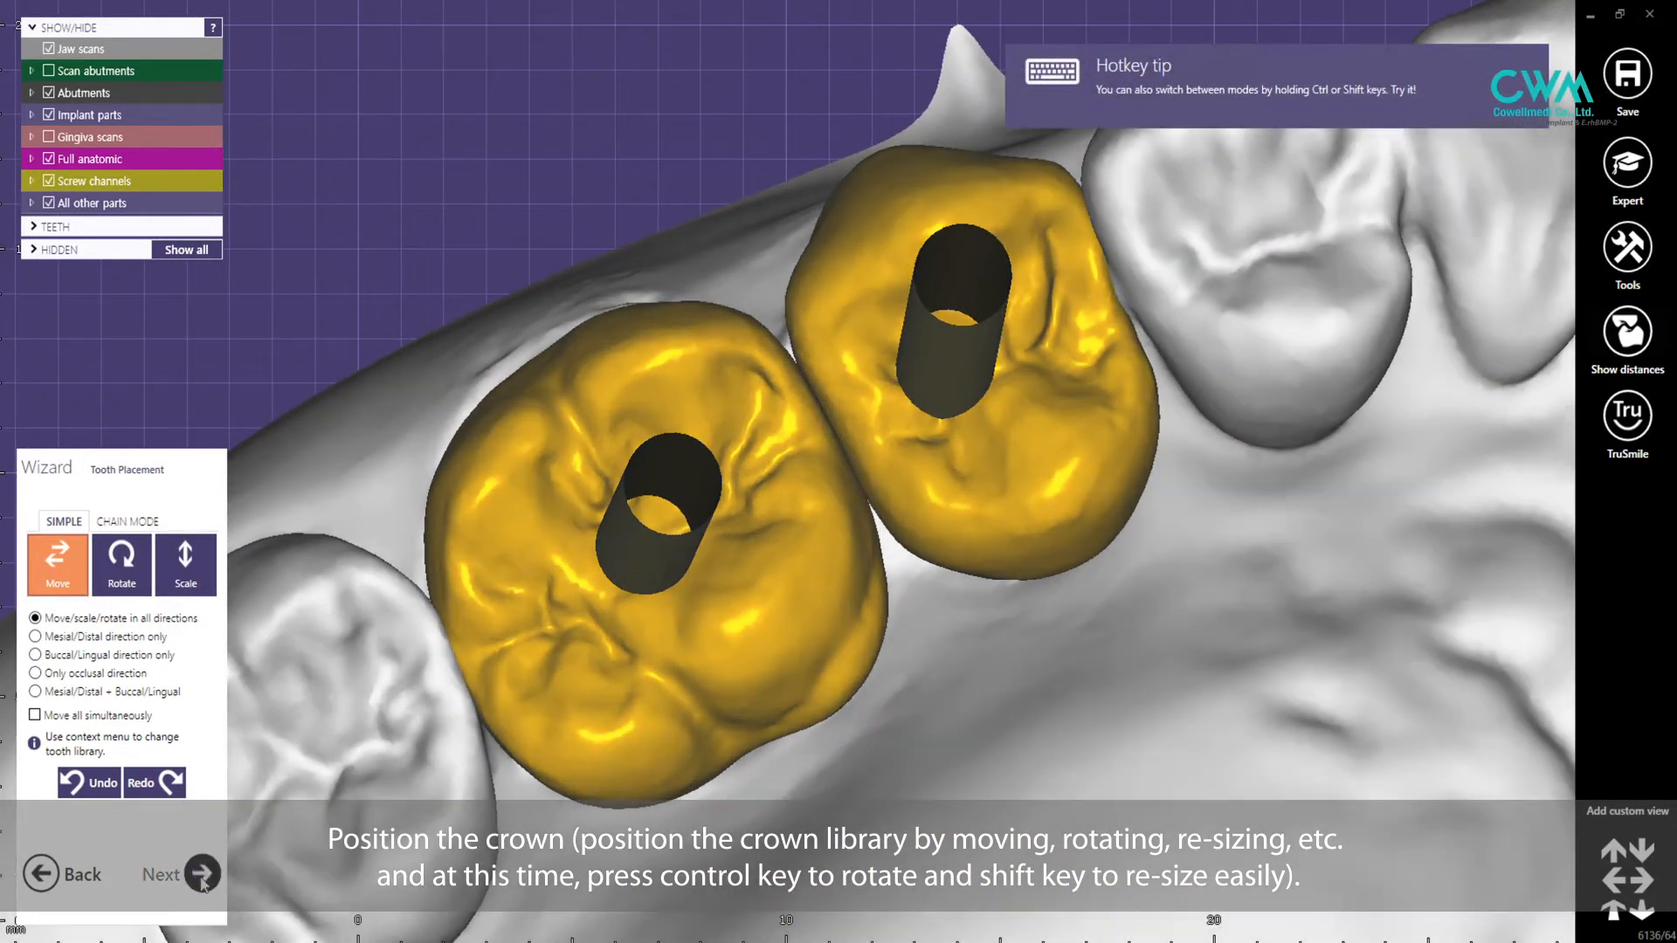
# - Accept the tooth placement, continue to abutment bottom generation, and hide the jaw scans to expose the crowns over the Ti-bases
pyautogui.click(201, 875)
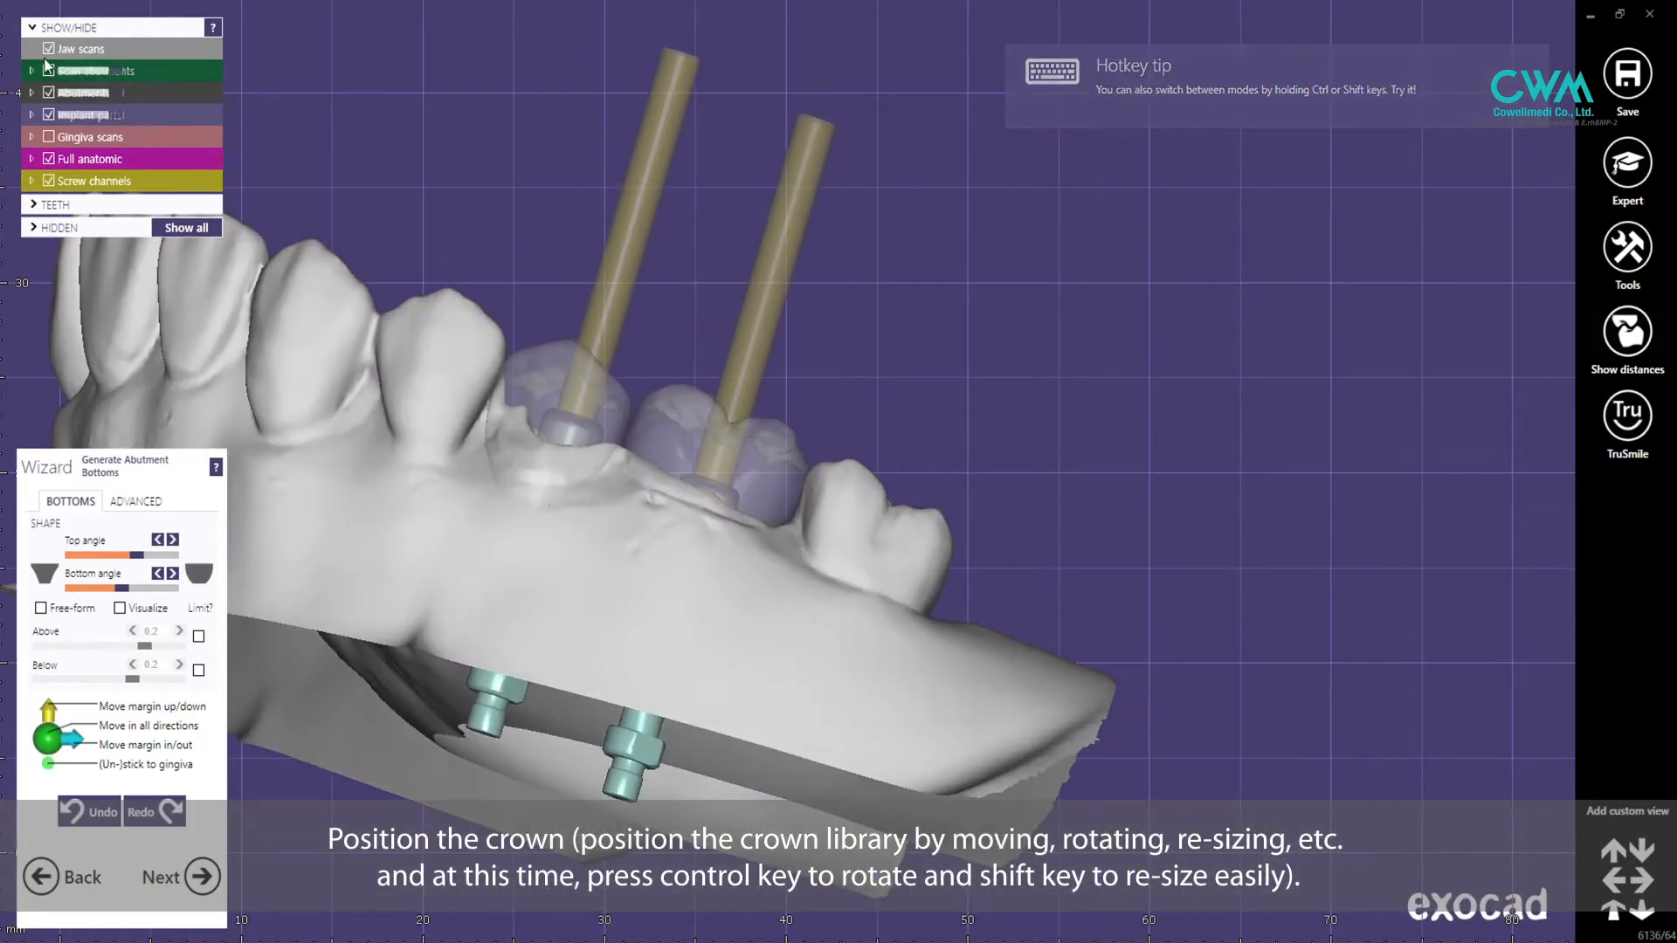
pyautogui.click(48, 49)
pyautogui.click(48, 50)
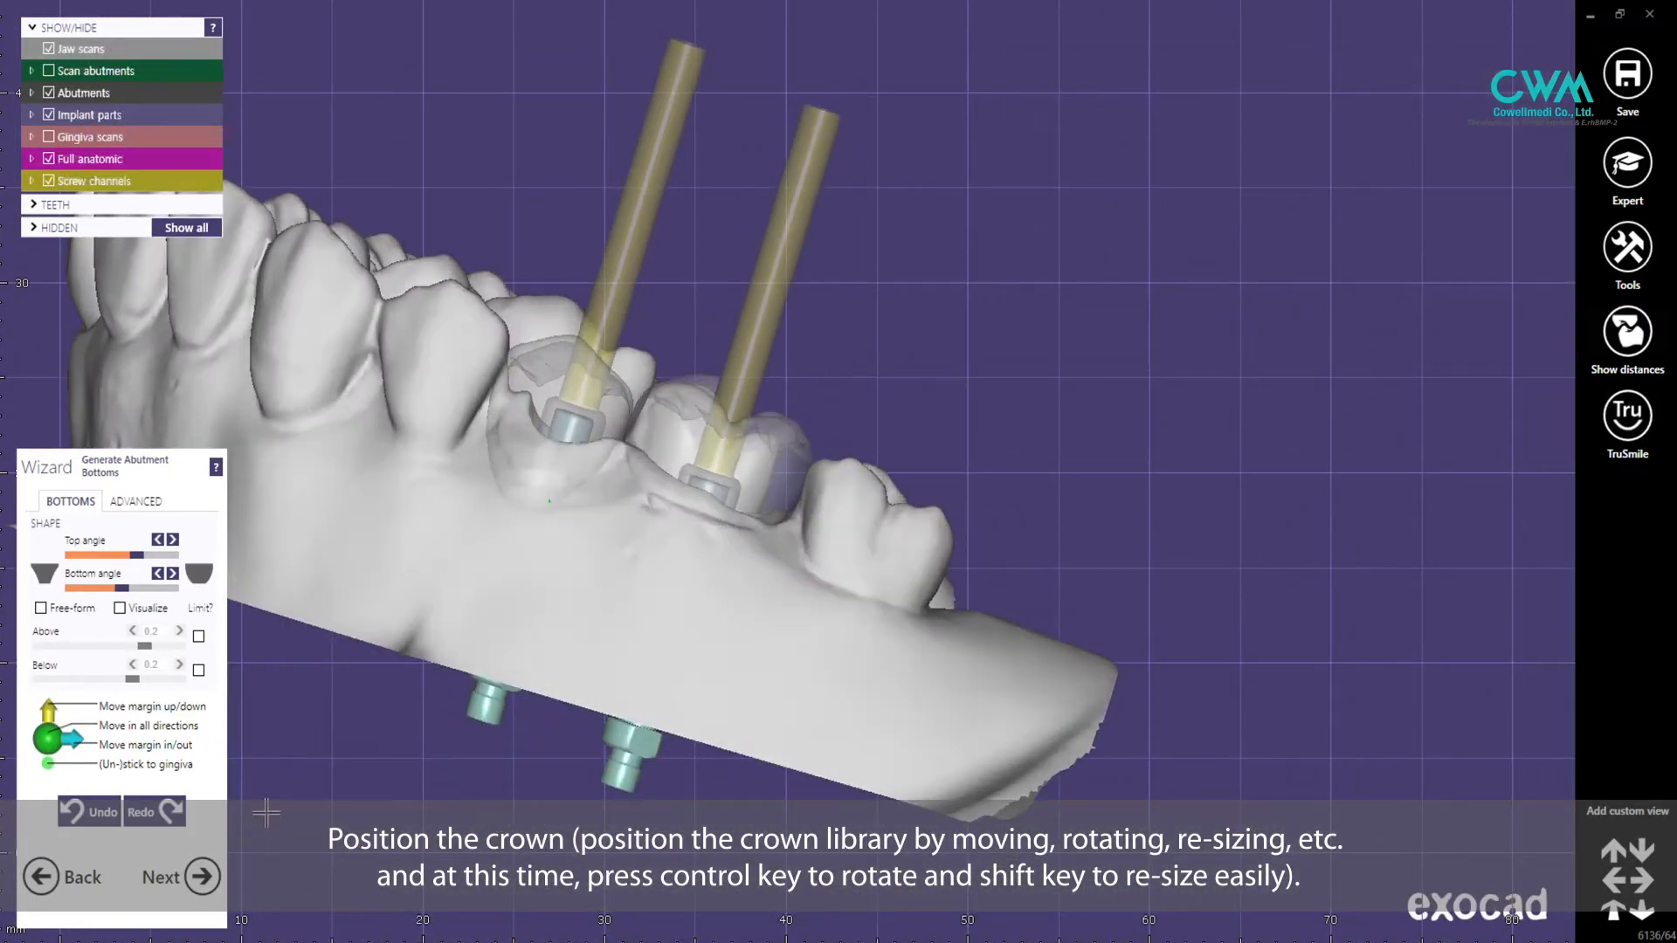
pyautogui.click(48, 50)
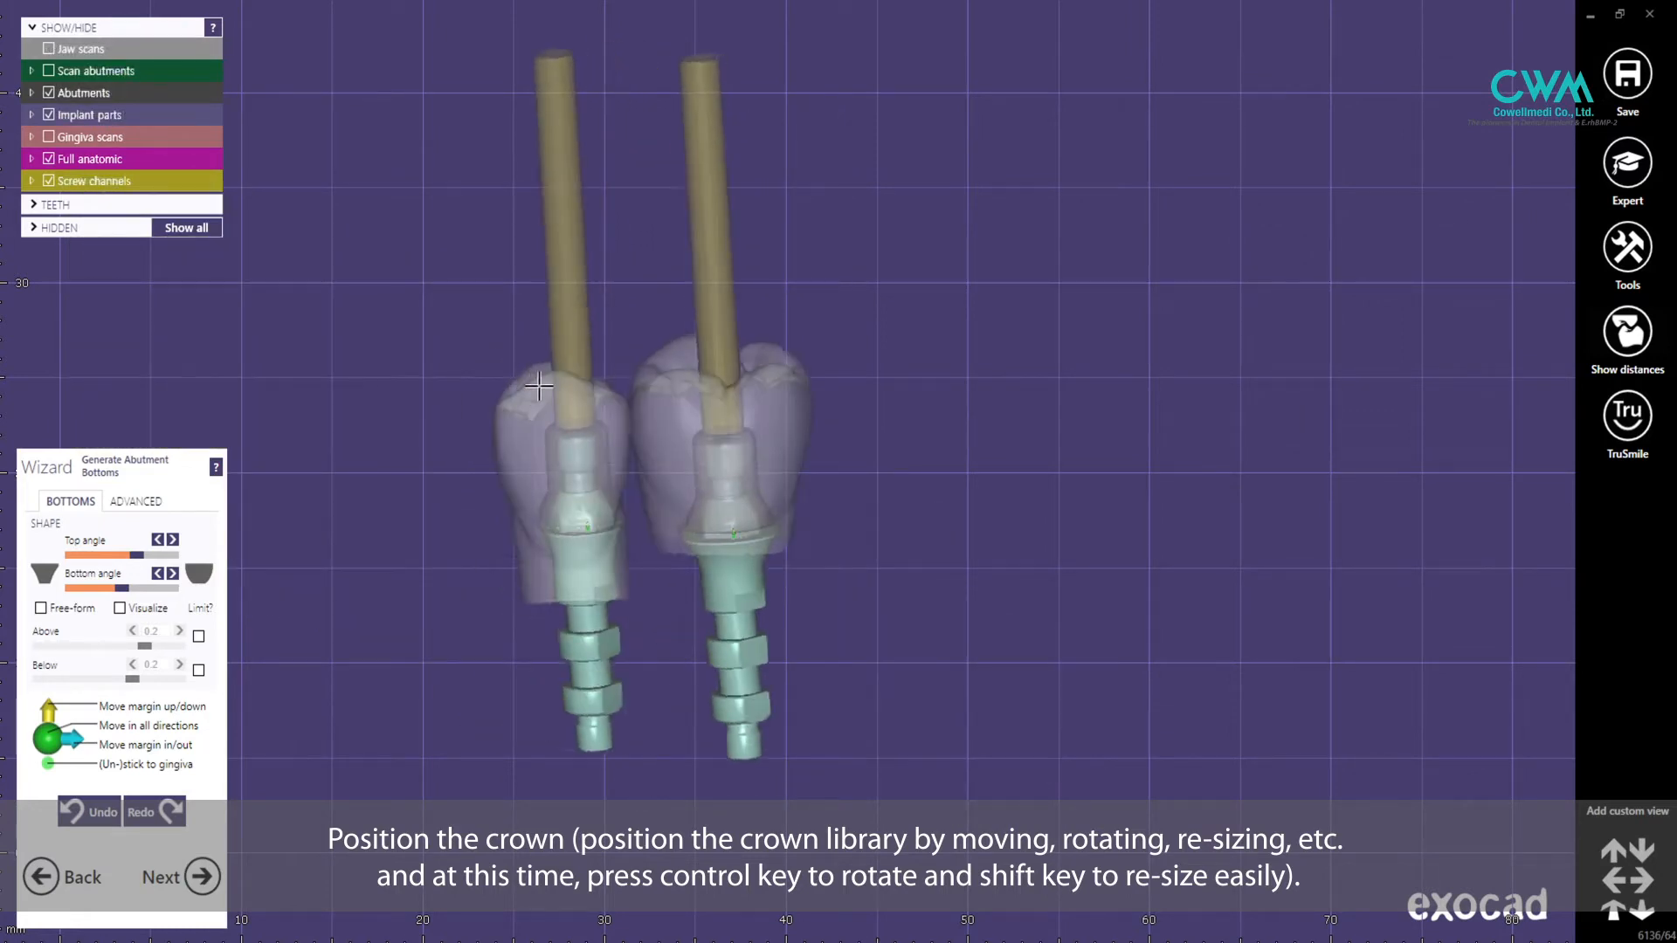
pyautogui.scroll(4, 839, 489)
pyautogui.moveTo(839, 489); pyautogui.dragTo(1106, 540, button='right')
# - Set the profile border height to 0 mm in the advanced abutment bottom settings and generate the crown bottoms
pyautogui.click(202, 875)
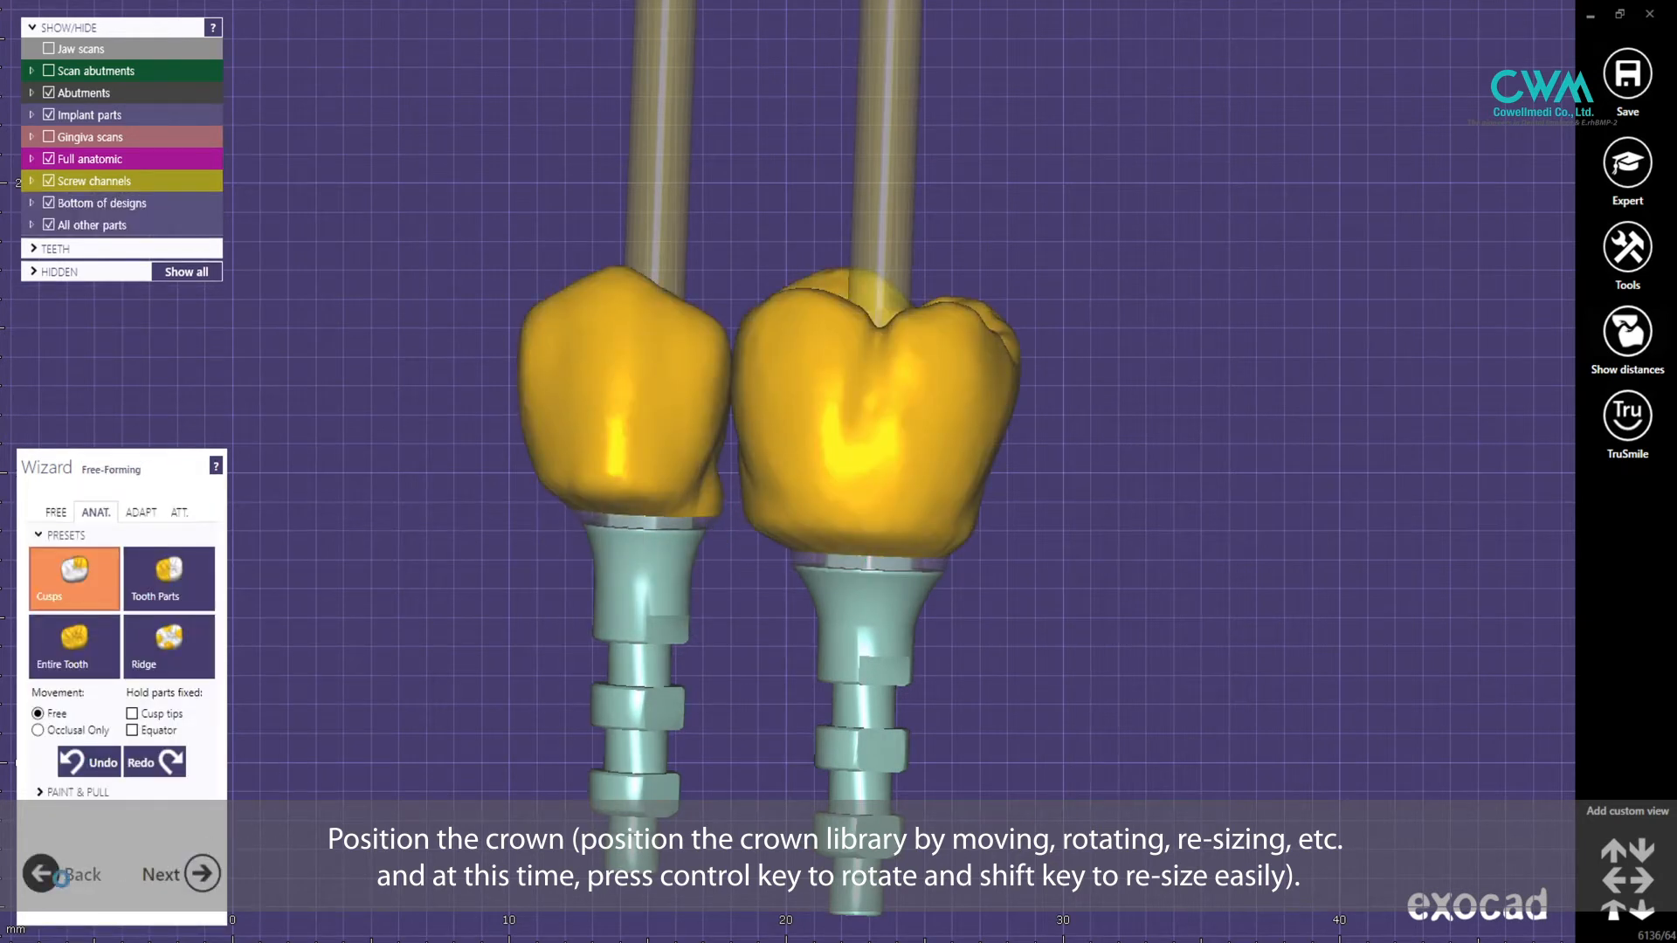
pyautogui.click(61, 875)
pyautogui.click(134, 501)
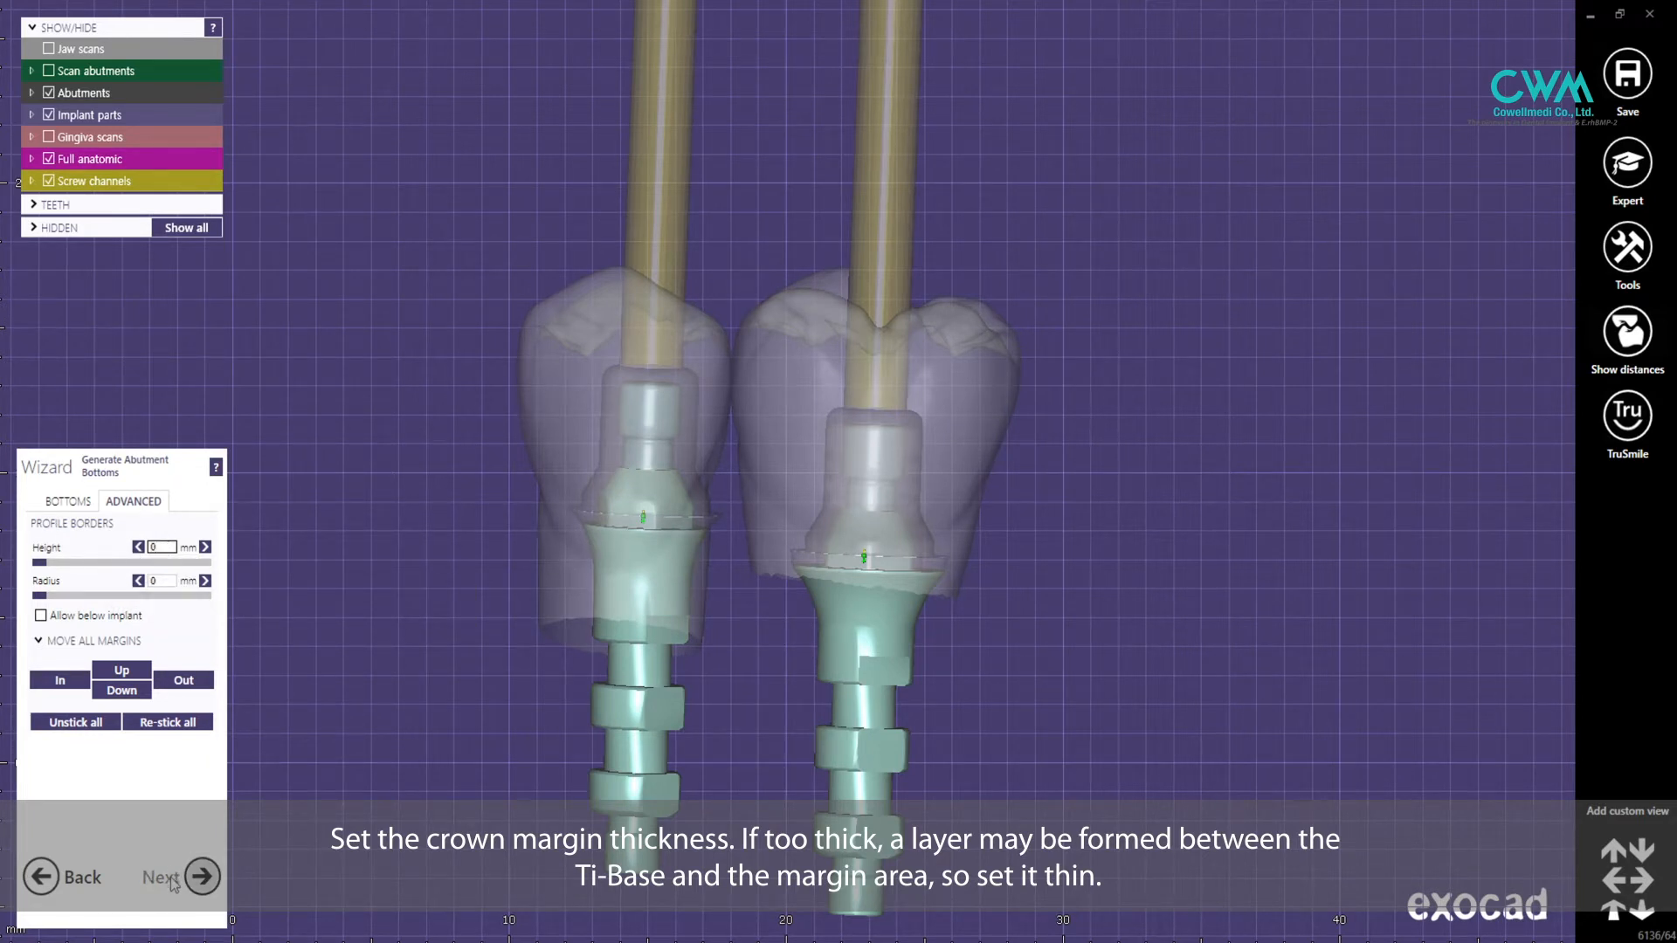
pyautogui.scroll(3, 831, 704)
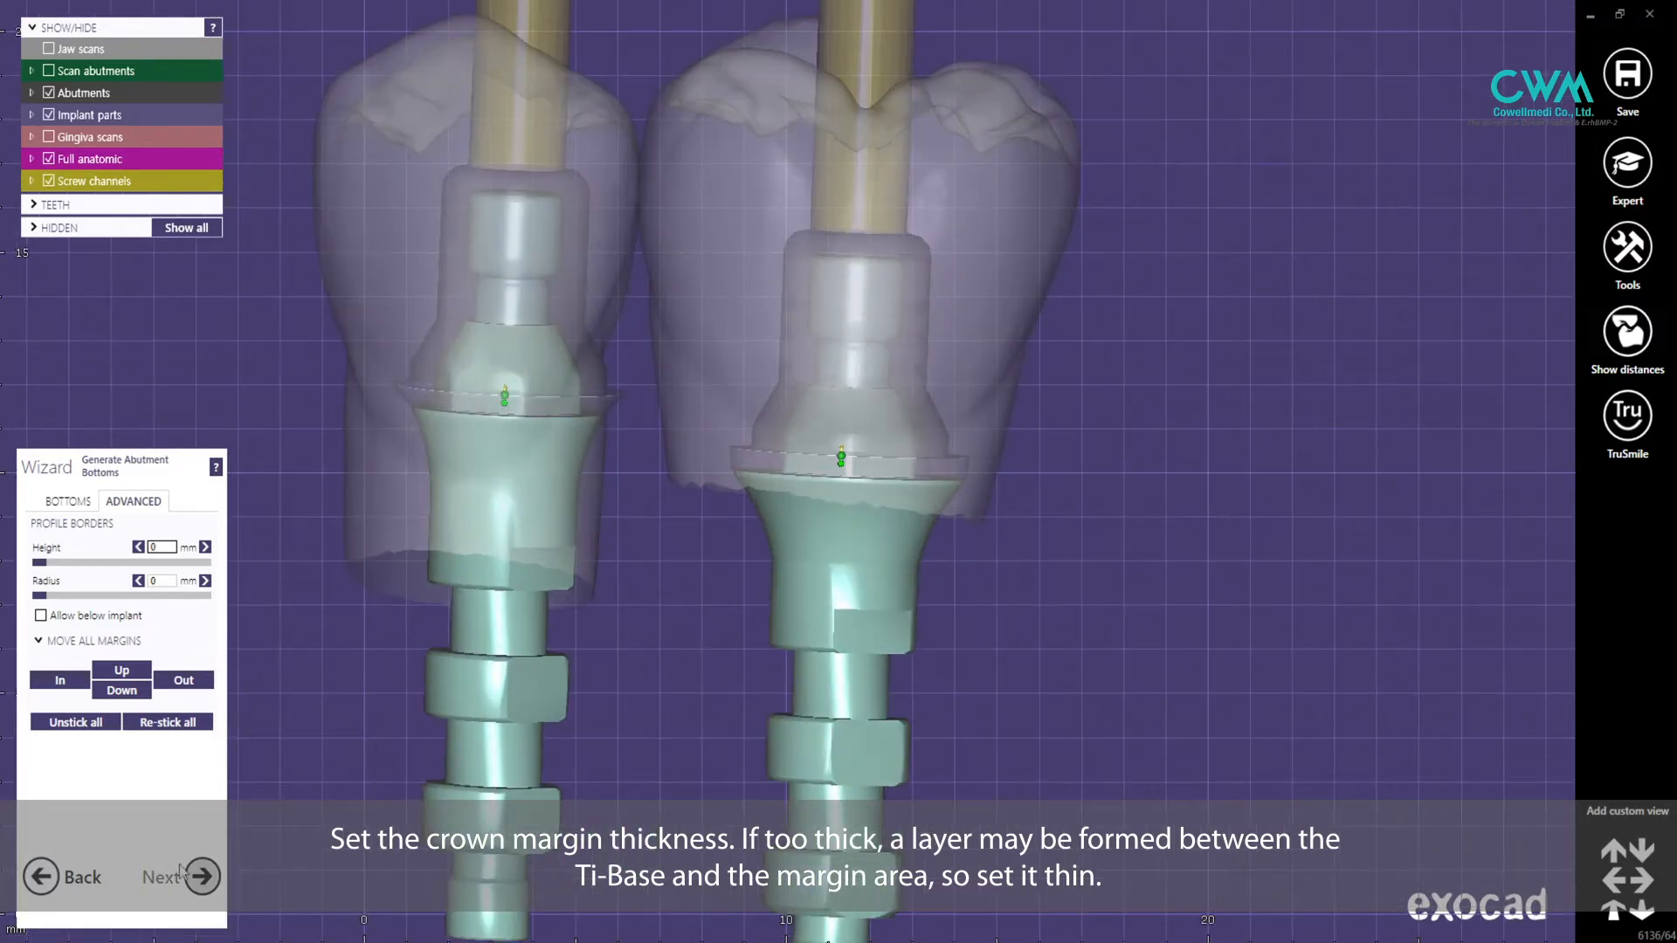
pyautogui.click(201, 874)
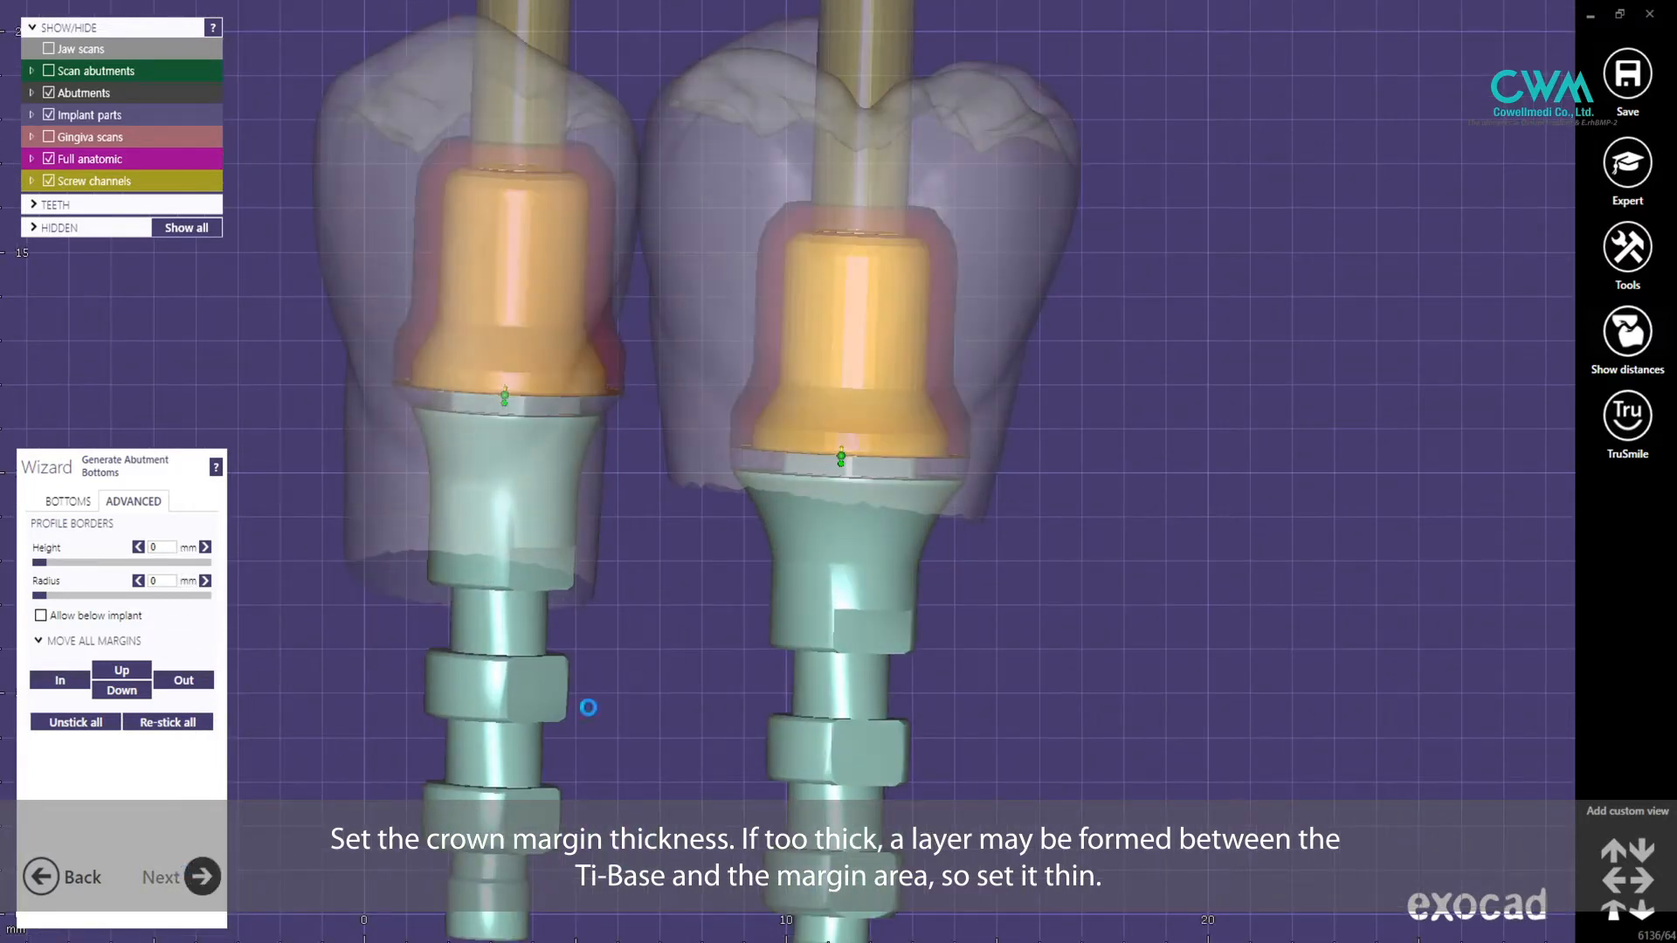
# - Display the jaw scans around the two crowns in the occlusal view for free-forming
pyautogui.scroll(-5, 834, 516)
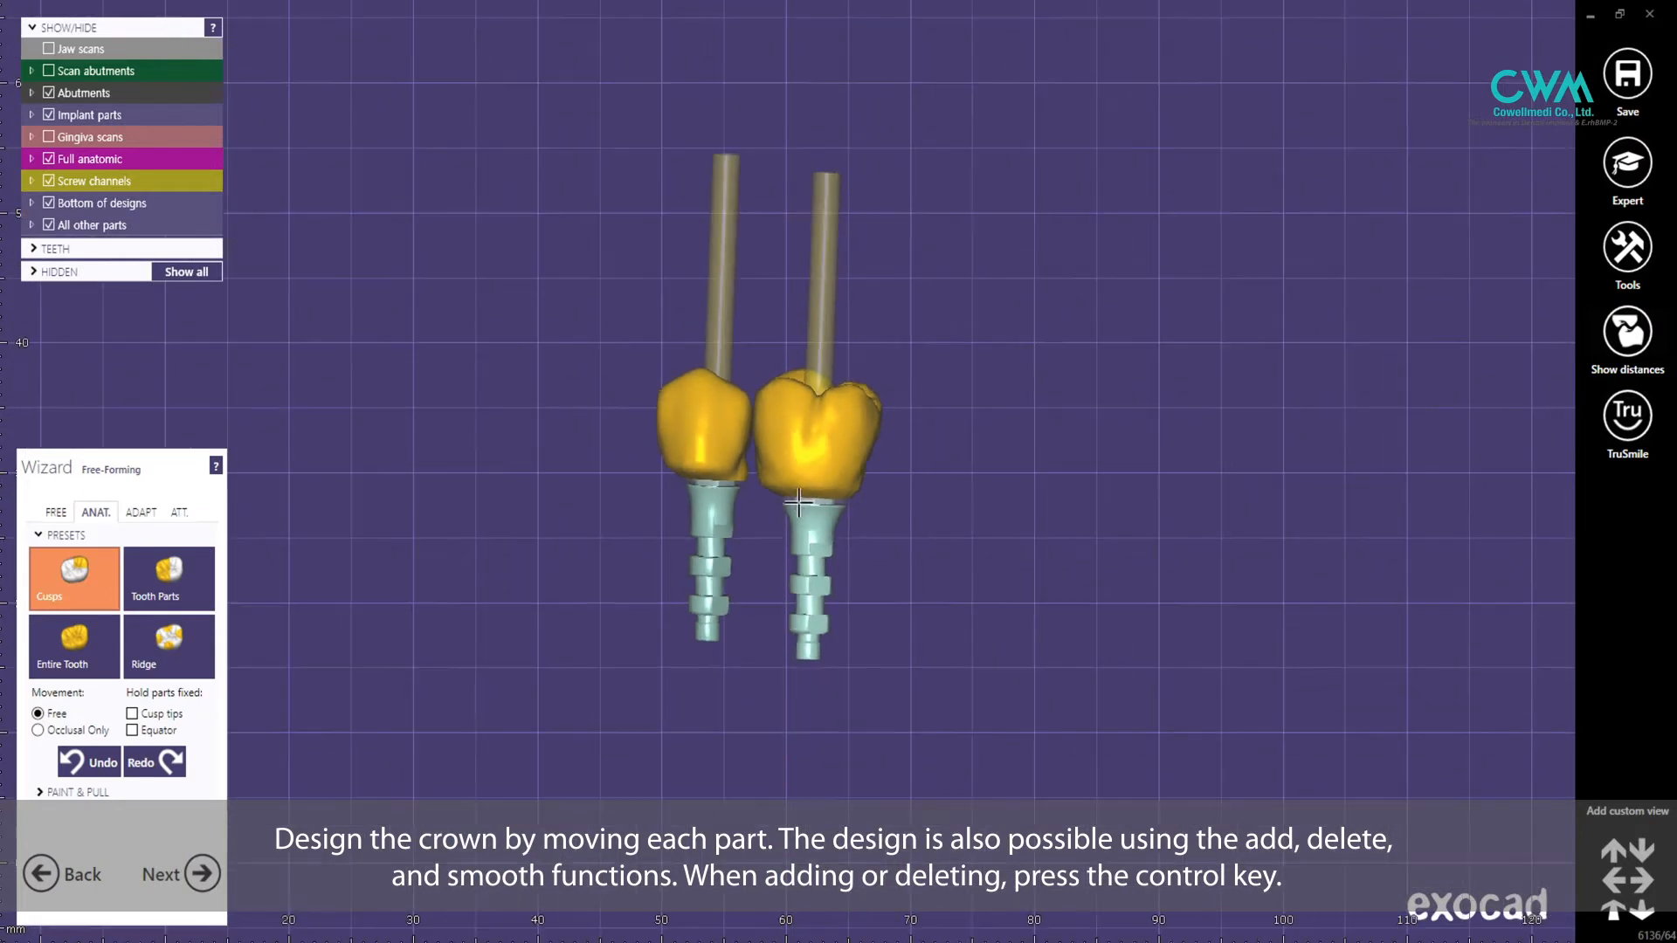
pyautogui.scroll(-2, 734, 516)
pyautogui.moveTo(769, 489); pyautogui.dragTo(690, 546, button='right')
pyautogui.scroll(2, 690, 546)
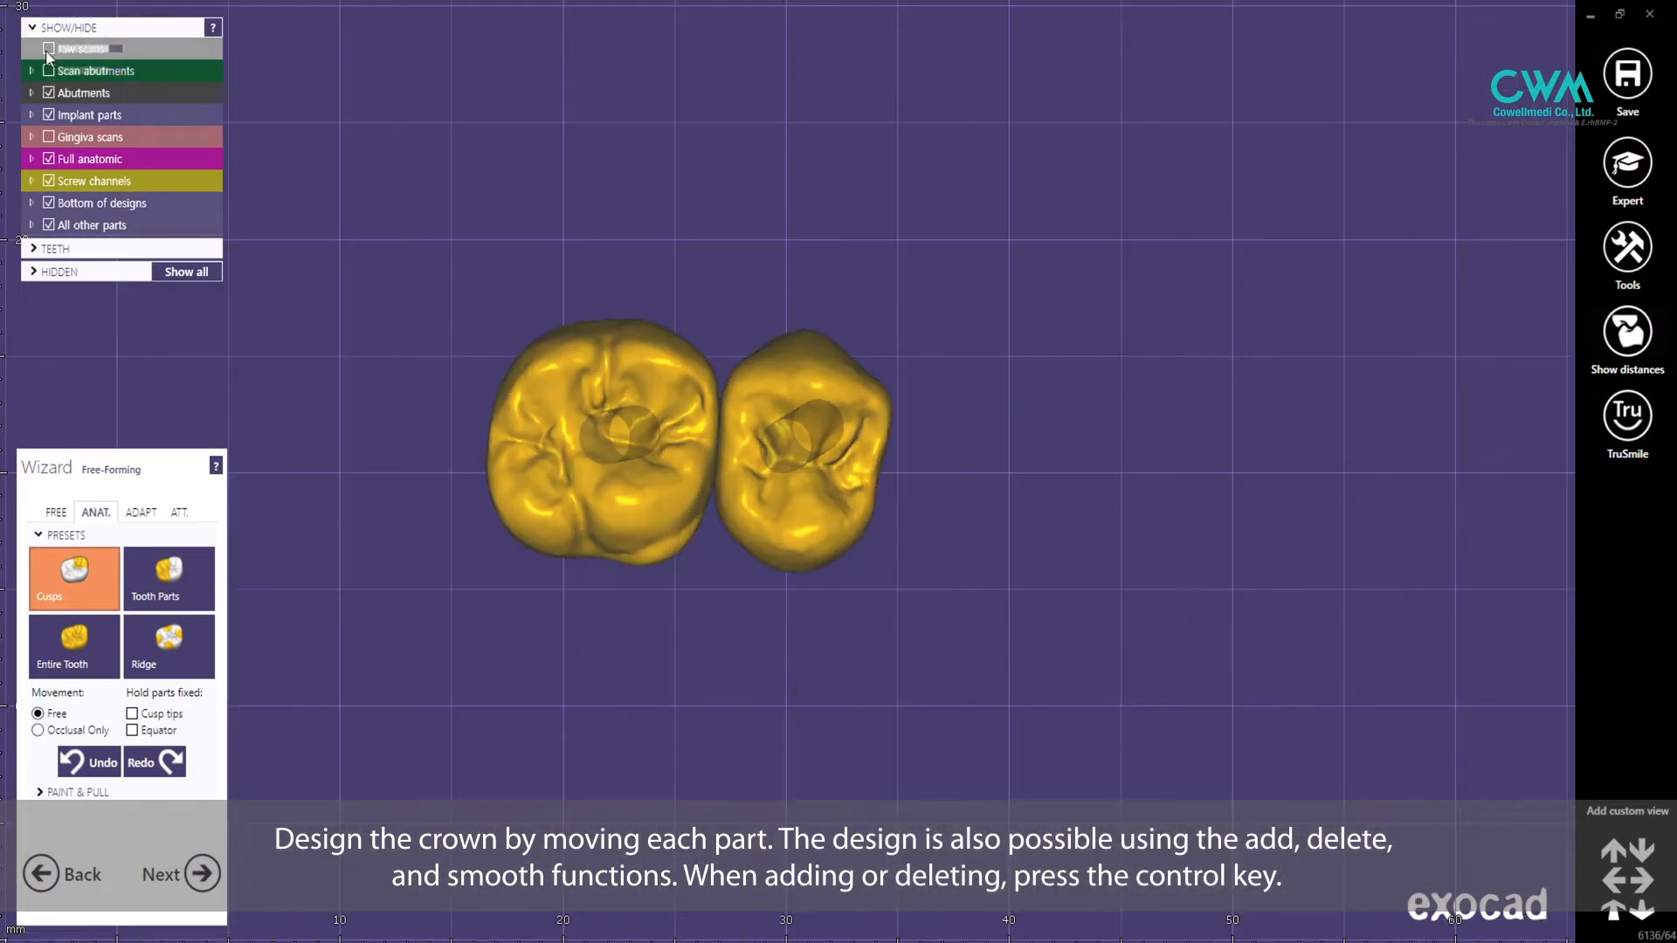
pyautogui.click(48, 49)
# - Reshape a crown cusp with the Cusps preset and check the shape from several angles
pyautogui.scroll(5, 802, 387)
pyautogui.scroll(-3, 810, 381)
pyautogui.scroll(3, 743, 340)
pyautogui.moveTo(736, 342); pyautogui.dragTo(753, 305)
pyautogui.scroll(-3, 757, 304)
pyautogui.scroll(2, 756, 304)
pyautogui.moveTo(756, 304); pyautogui.dragTo(958, 314, button='right')
pyautogui.scroll(-1, 958, 314)
pyautogui.moveTo(1119, 419); pyautogui.dragTo(1112, 647, button='right')
pyautogui.scroll(2, 1111, 648)
pyautogui.scroll(-3, 839, 603)
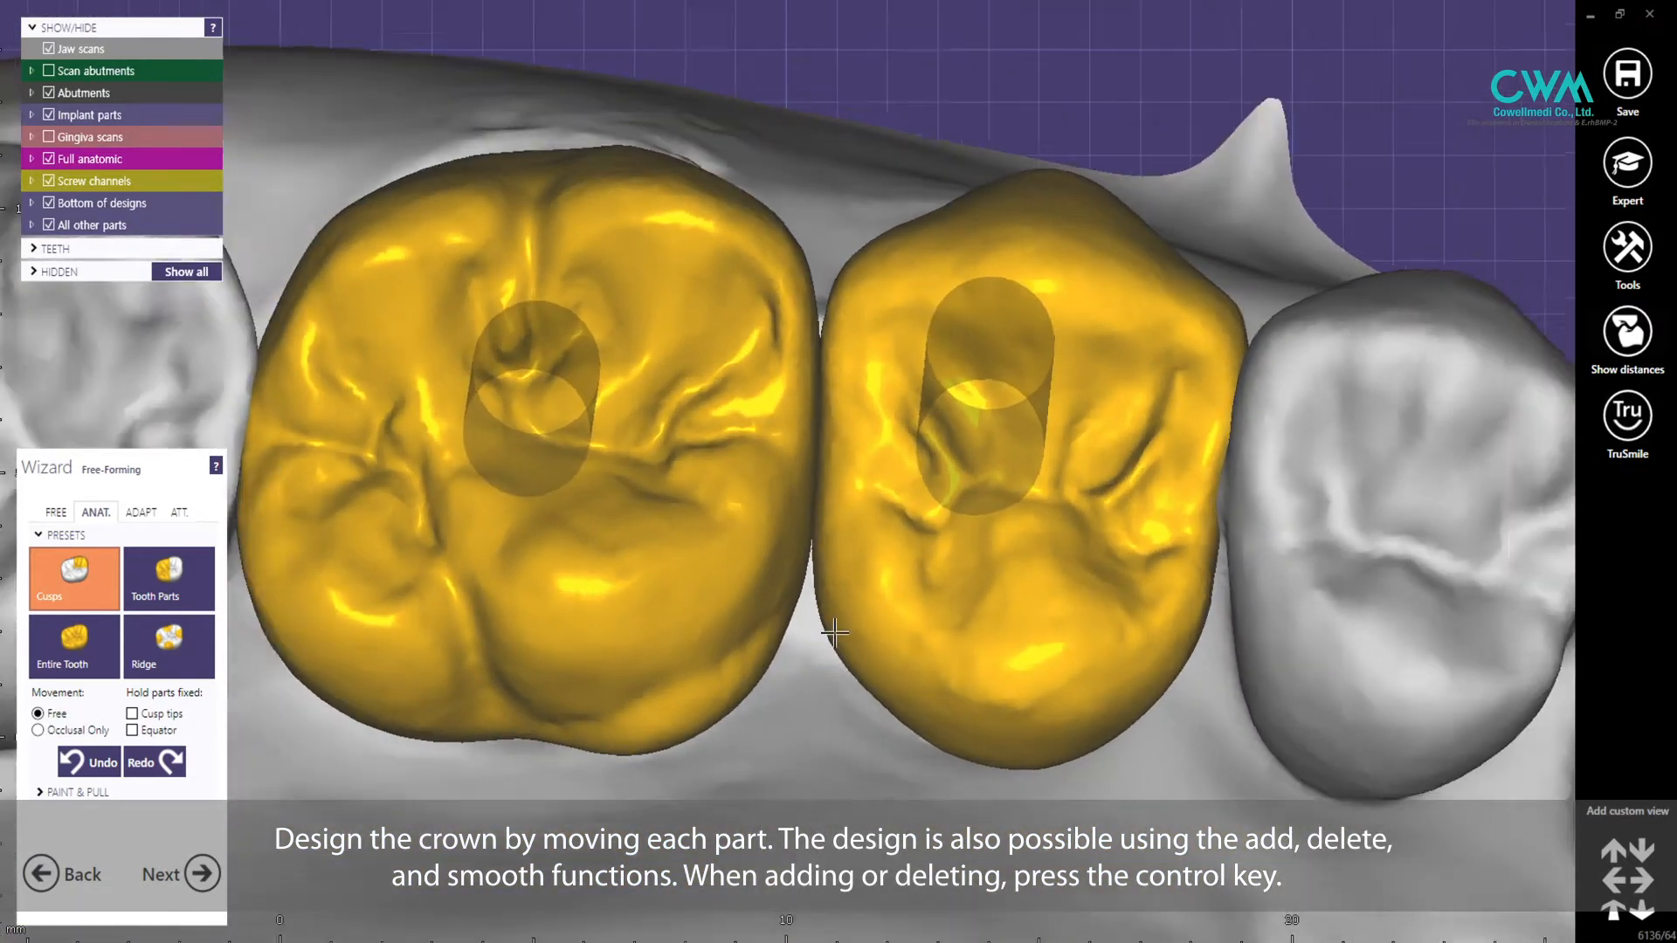
# - Adjust the occlusal ridge on the distal half of the tooth 15 crown with the Ridge preset
pyautogui.click(138, 652)
pyautogui.scroll(5, 887, 588)
pyautogui.moveTo(914, 502); pyautogui.dragTo(947, 487)
pyautogui.scroll(-3, 1091, 358)
pyautogui.moveTo(1153, 427); pyautogui.dragTo(1389, 536, button='middle')
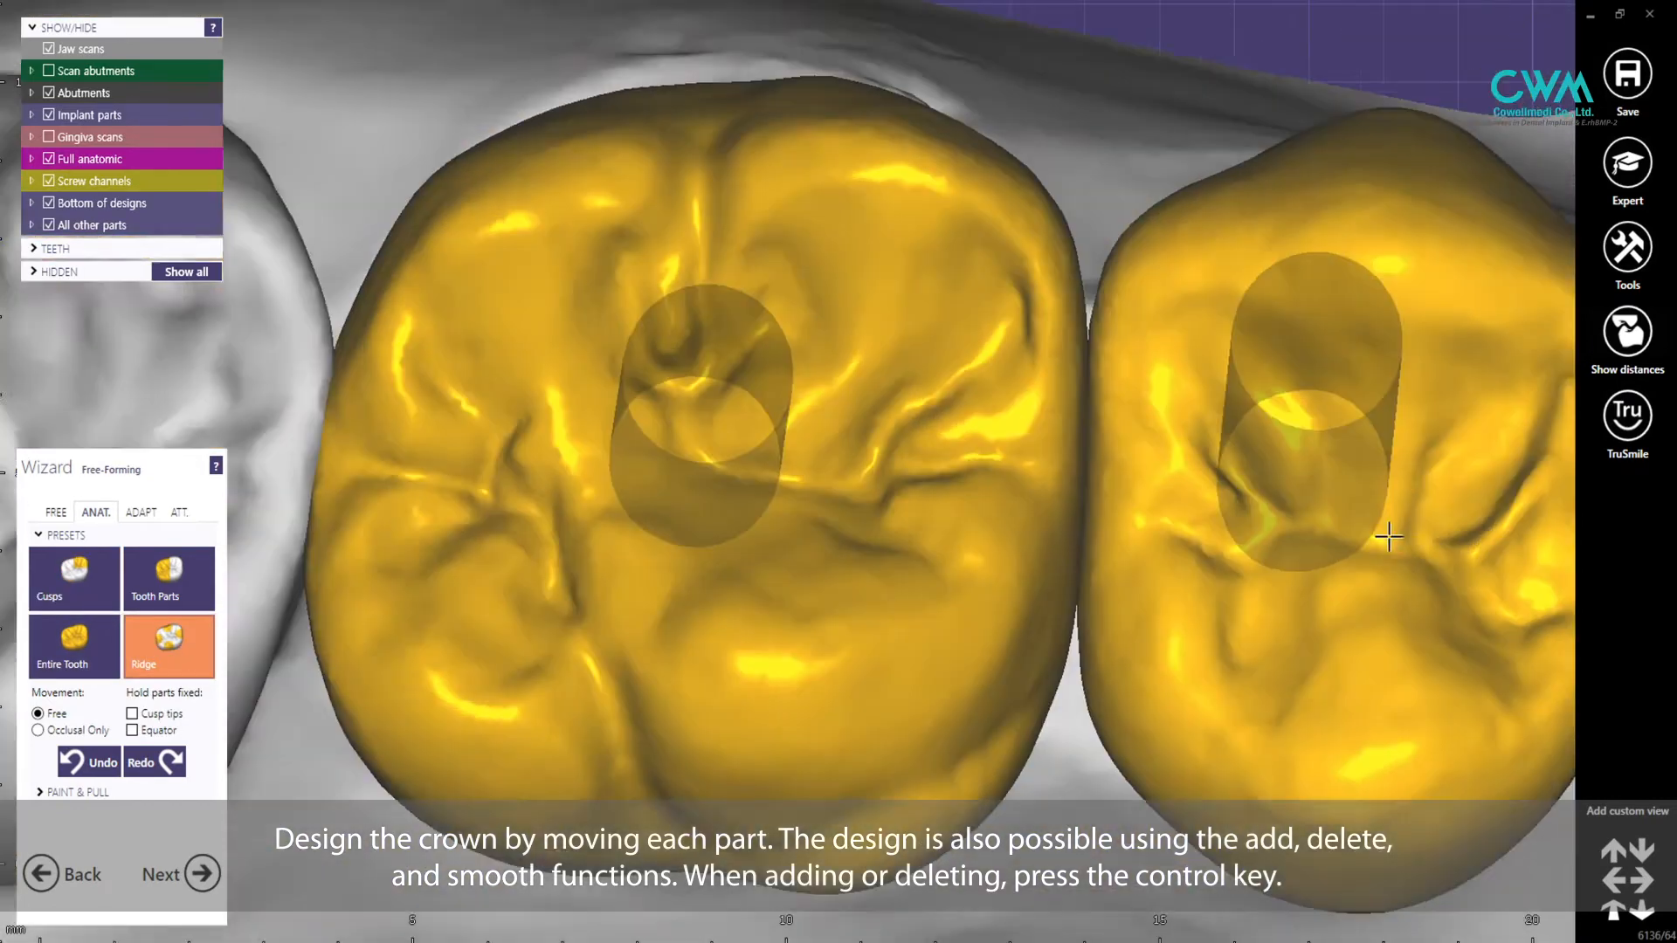
# - Hide the screw channels so the full occlusal surfaces of both crowns can be shaped
pyautogui.scroll(2, 704, 432)
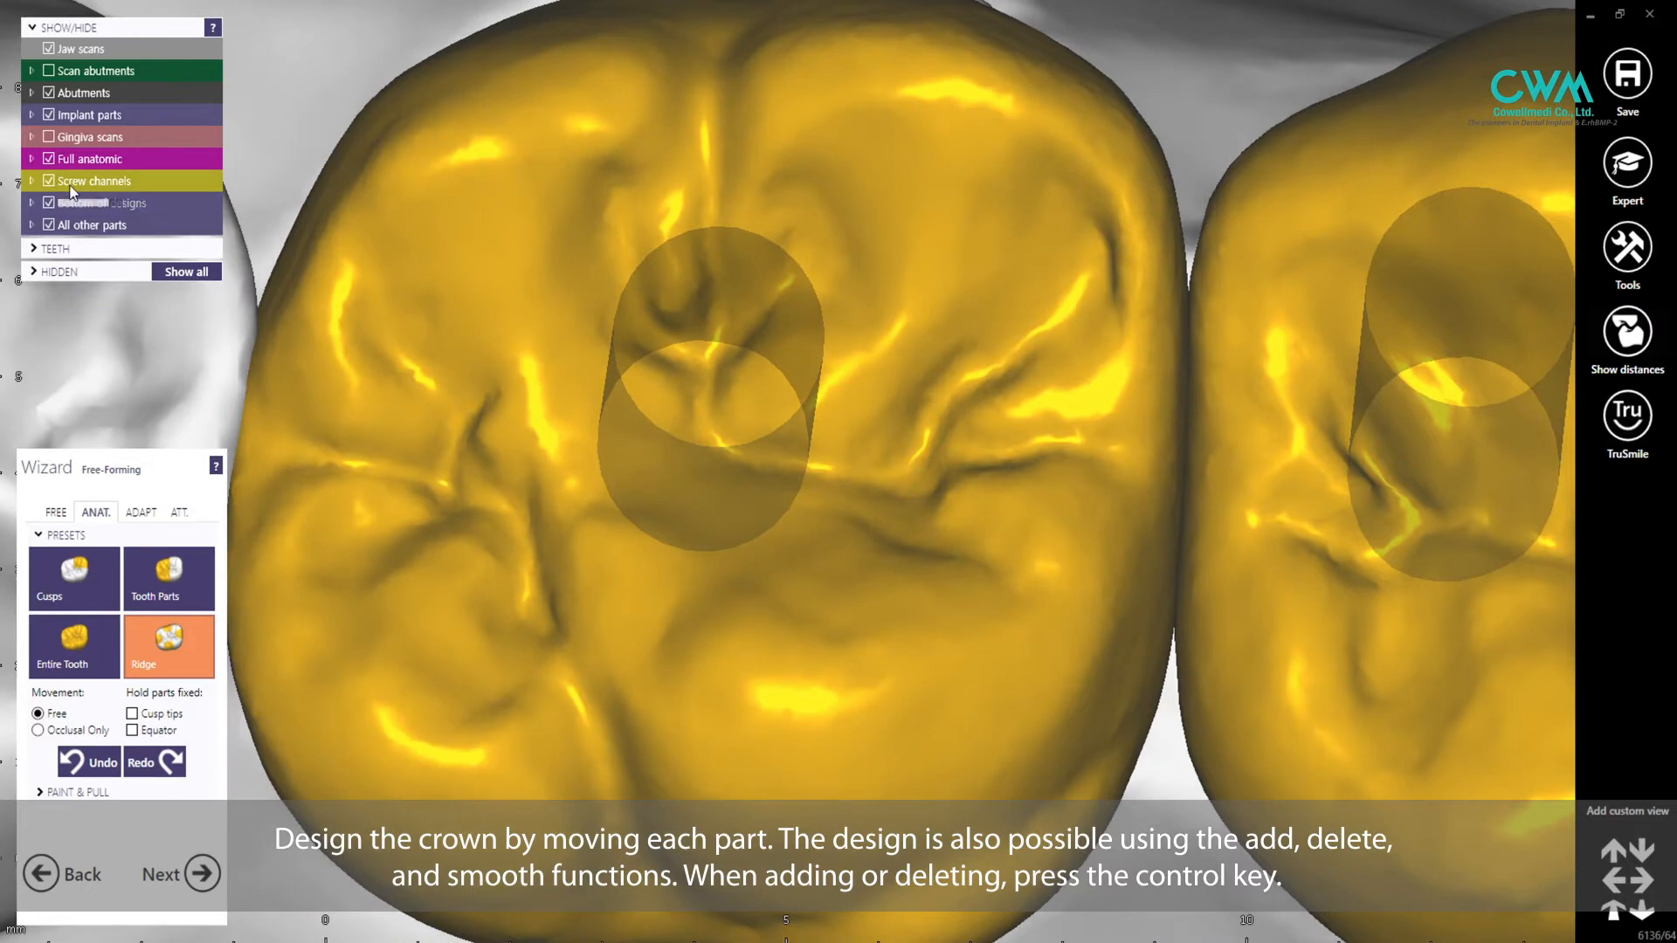
pyautogui.click(49, 181)
pyautogui.scroll(-4, 742, 415)
pyautogui.scroll(1, 706, 416)
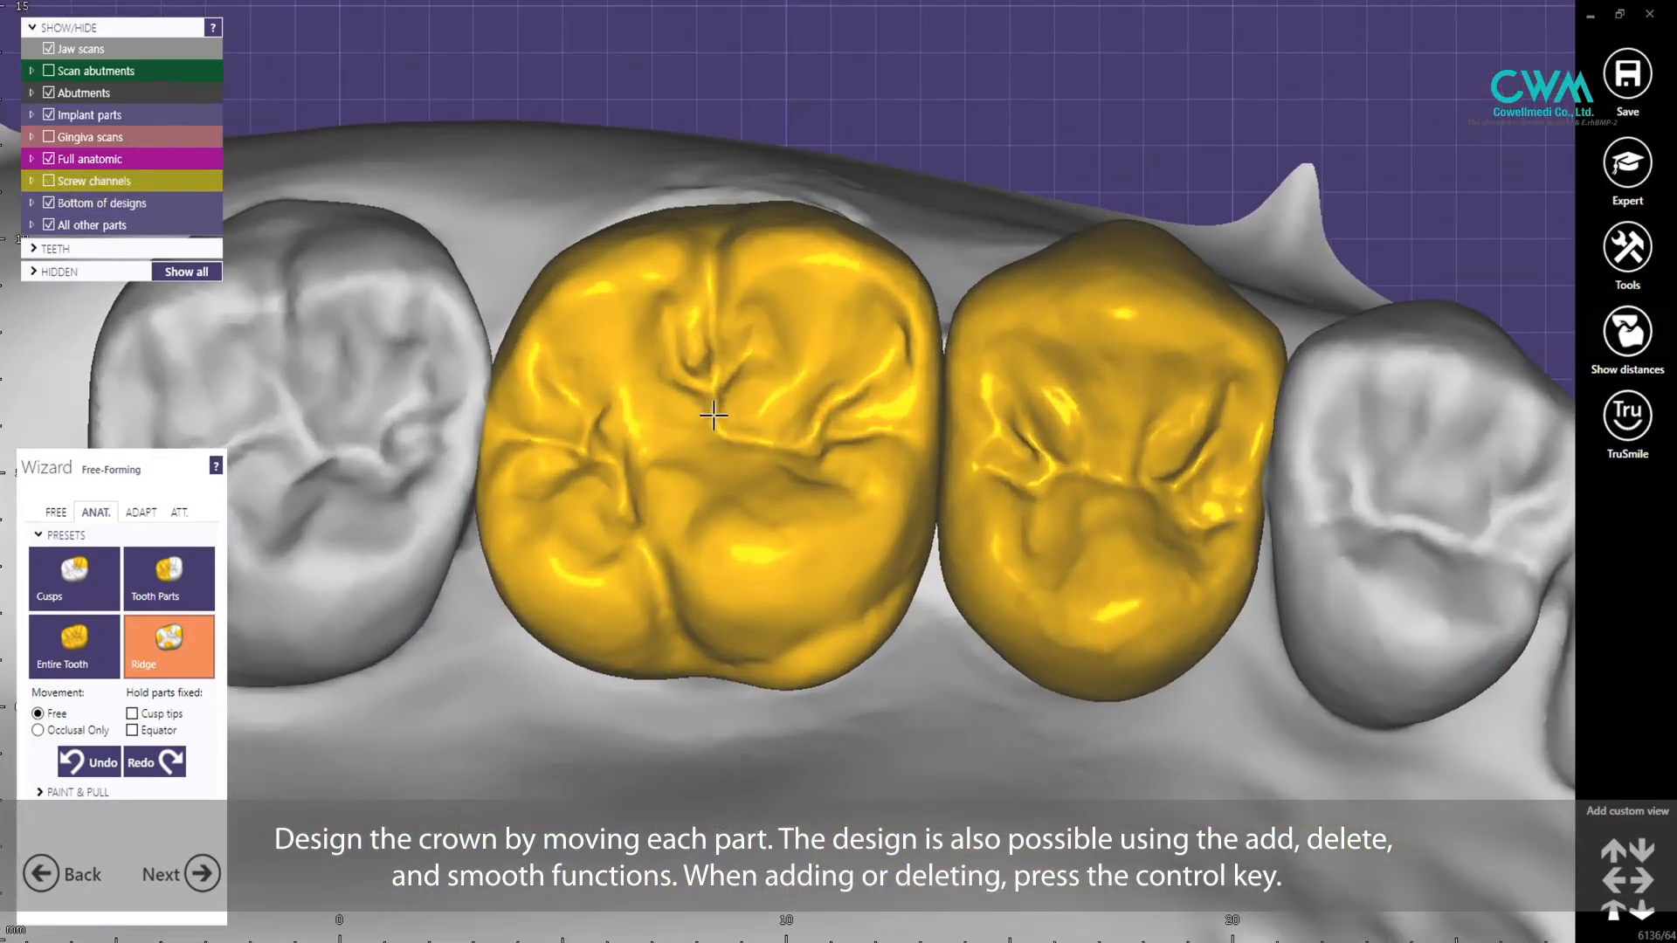
pyautogui.scroll(1, 656, 461)
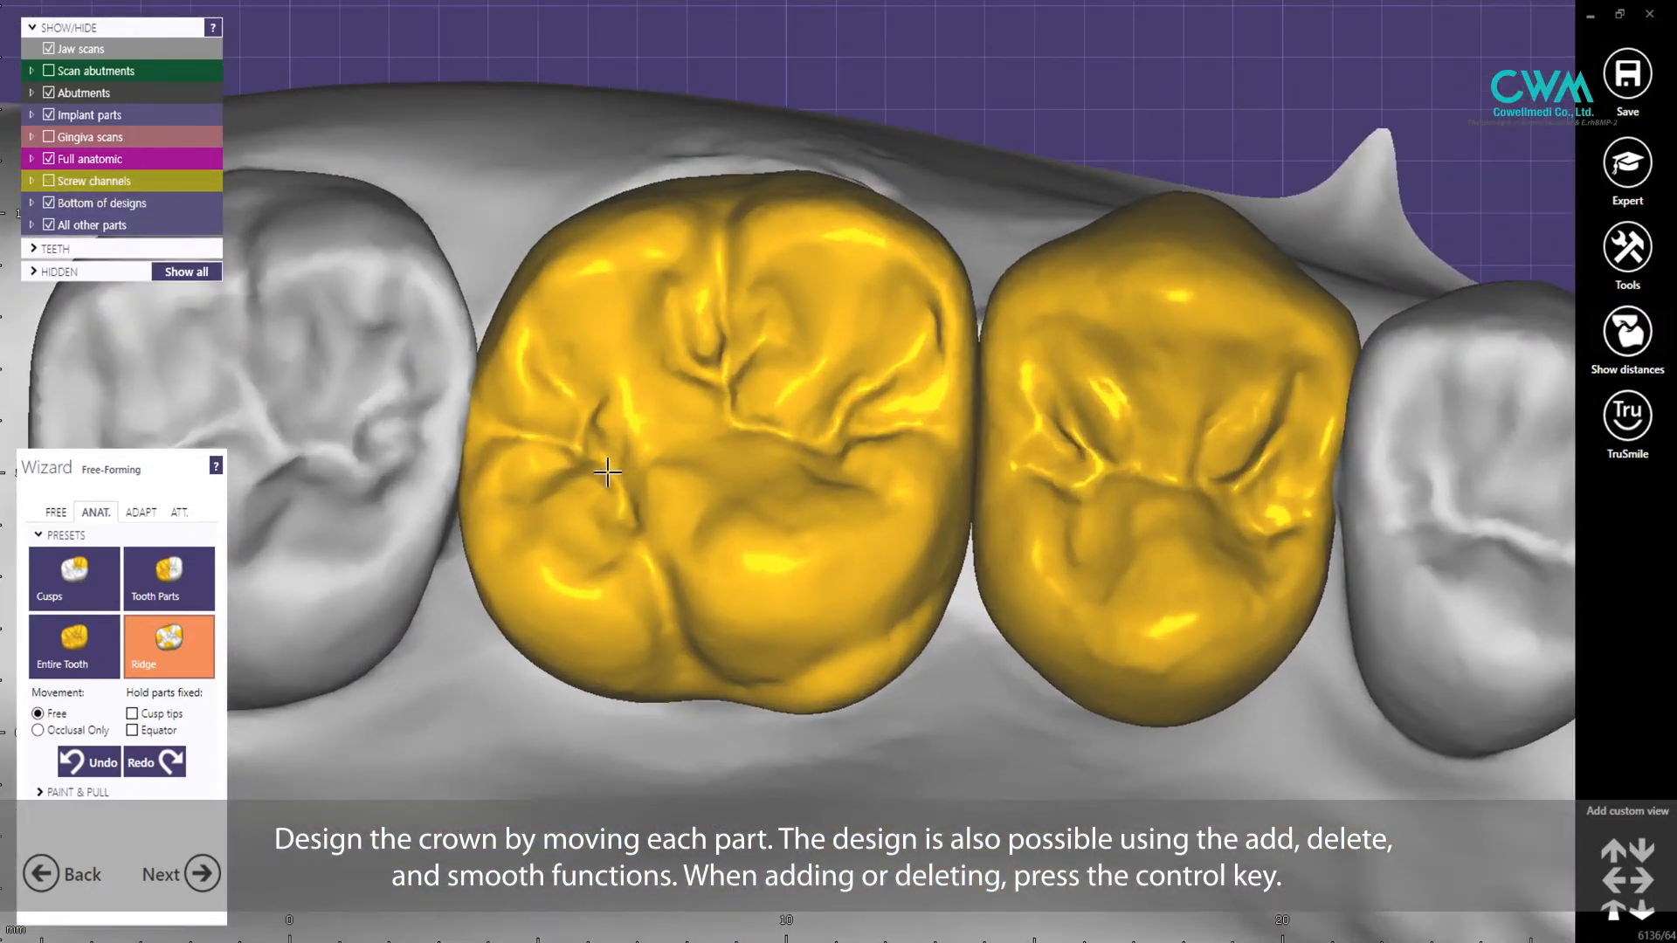
# - Pull the distal side of the tooth 16 crown slightly toward the neighbouring molar with the Tooth Parts preset
pyautogui.scroll(2, 500, 428)
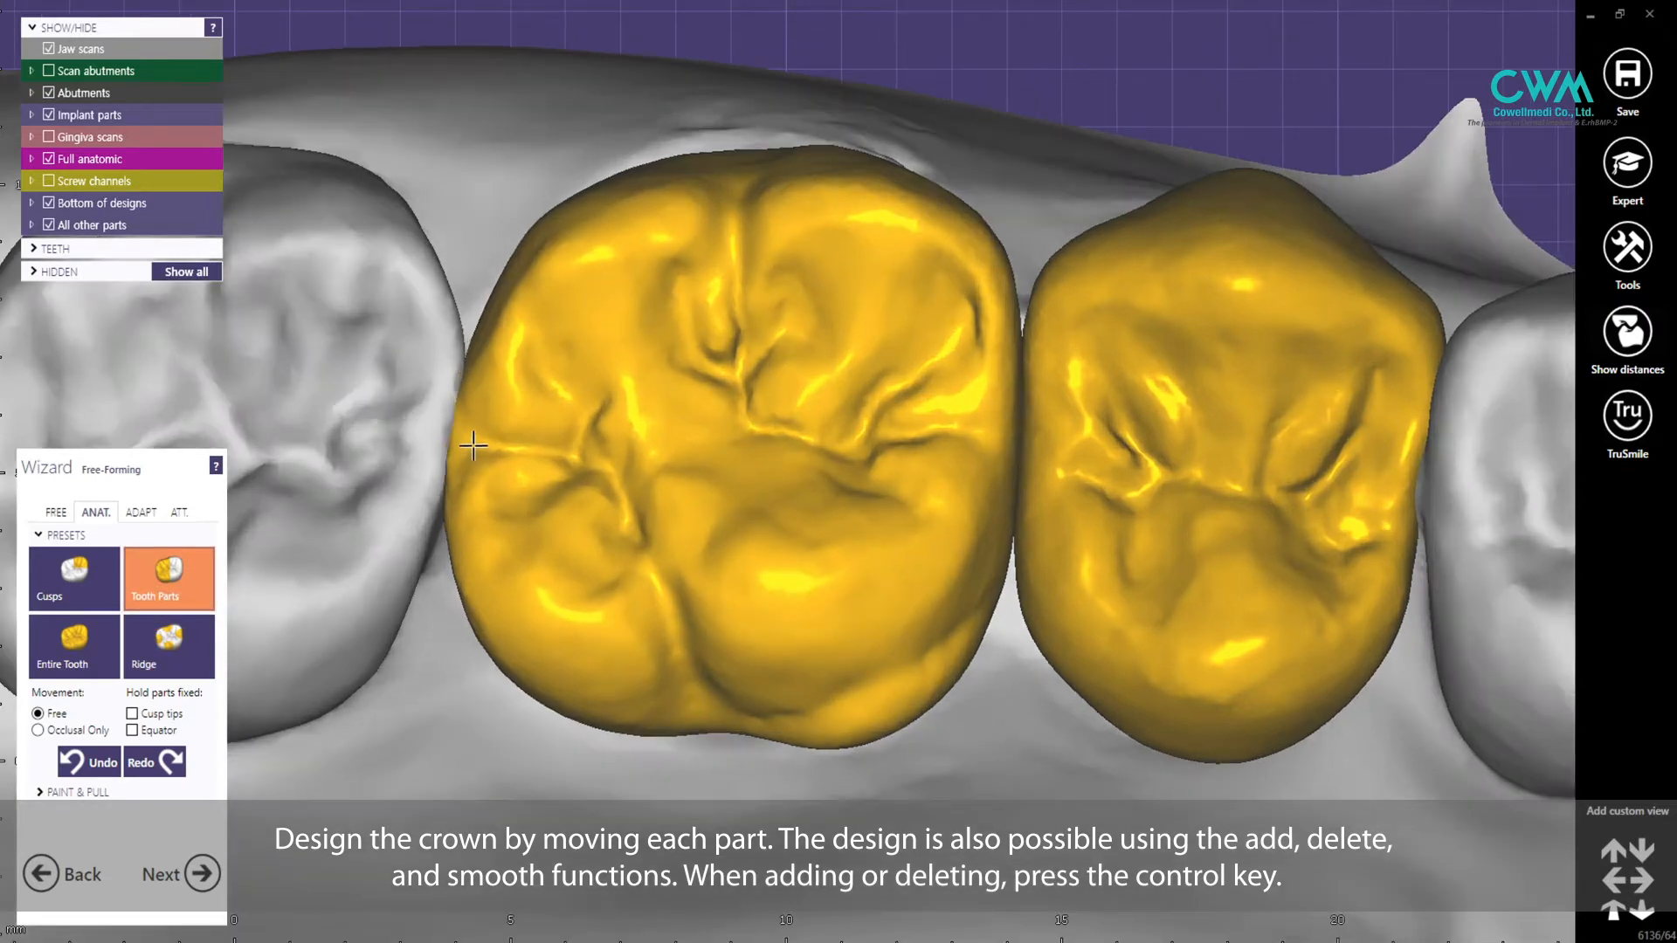
pyautogui.moveTo(470, 456); pyautogui.dragTo(465, 457)
pyautogui.scroll(-1, 588, 453)
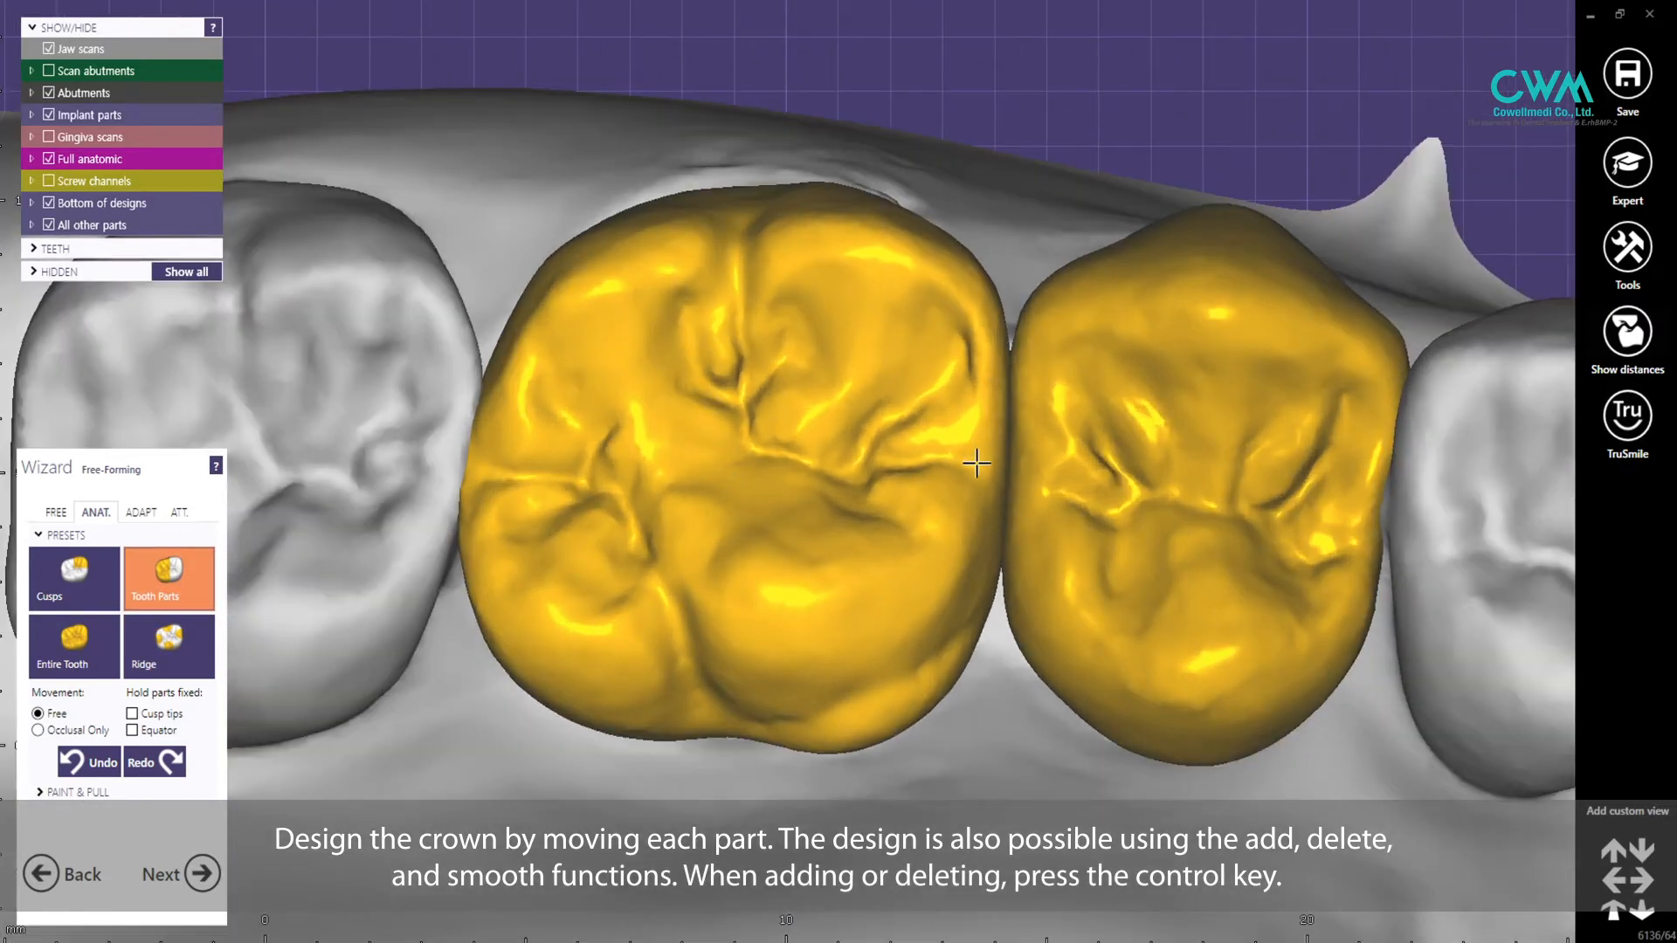
pyautogui.scroll(-2, 988, 447)
pyautogui.middleClick(1062, 401)
pyautogui.scroll(1, 943, 374)
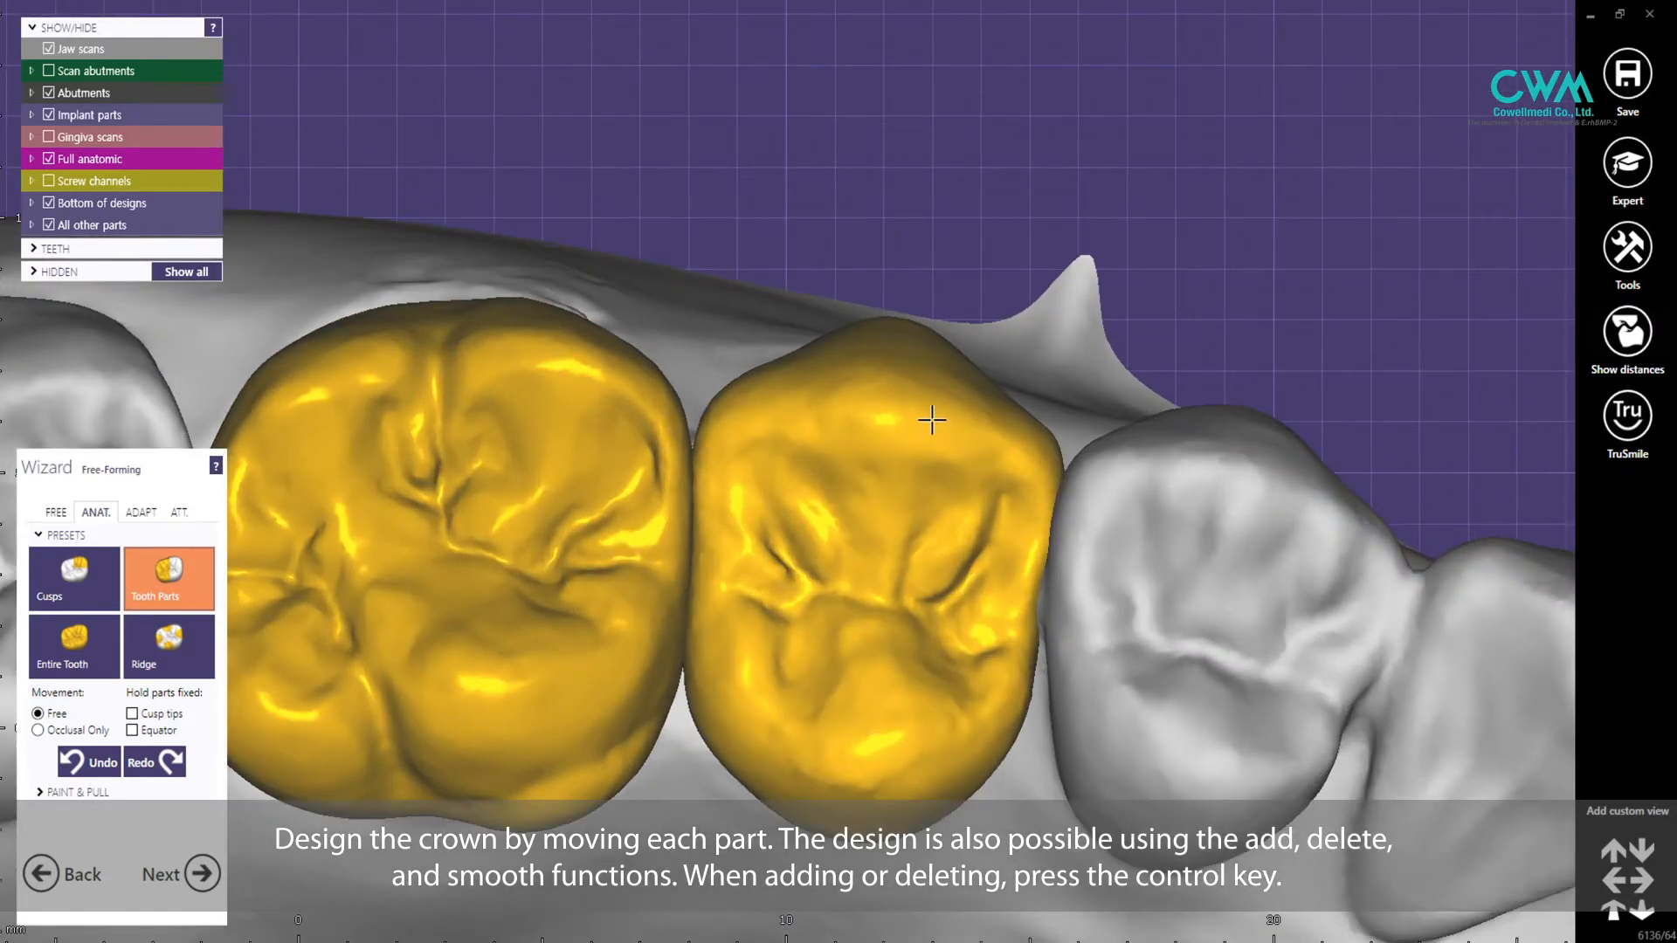
pyautogui.scroll(-2, 932, 420)
pyautogui.middleClick(657, 498)
# - Switch to the Entire Tooth and then the Ridge preset, and refine the tooth 15 crown's distal ridge with screw channels hidden
pyautogui.click(74, 647)
pyautogui.moveTo(699, 602); pyautogui.dragTo(657, 766, button='middle')
pyautogui.scroll(2, 1088, 641)
pyautogui.click(159, 668)
pyautogui.scroll(4, 1039, 611)
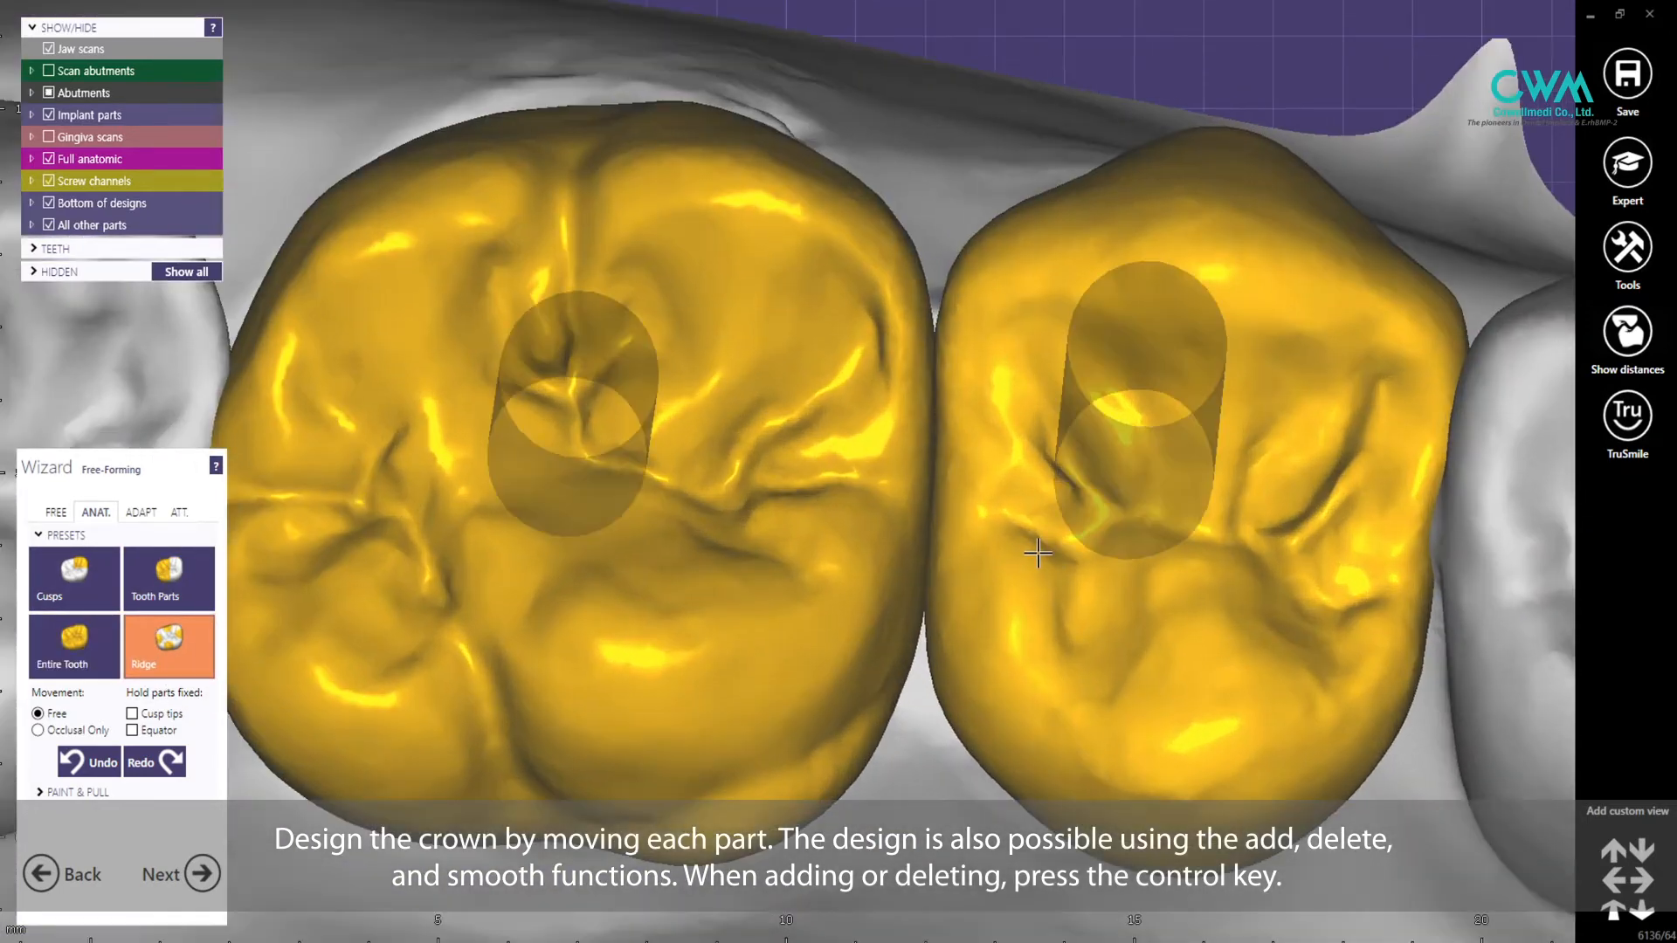
pyautogui.moveTo(1085, 566); pyautogui.dragTo(948, 560, button='middle')
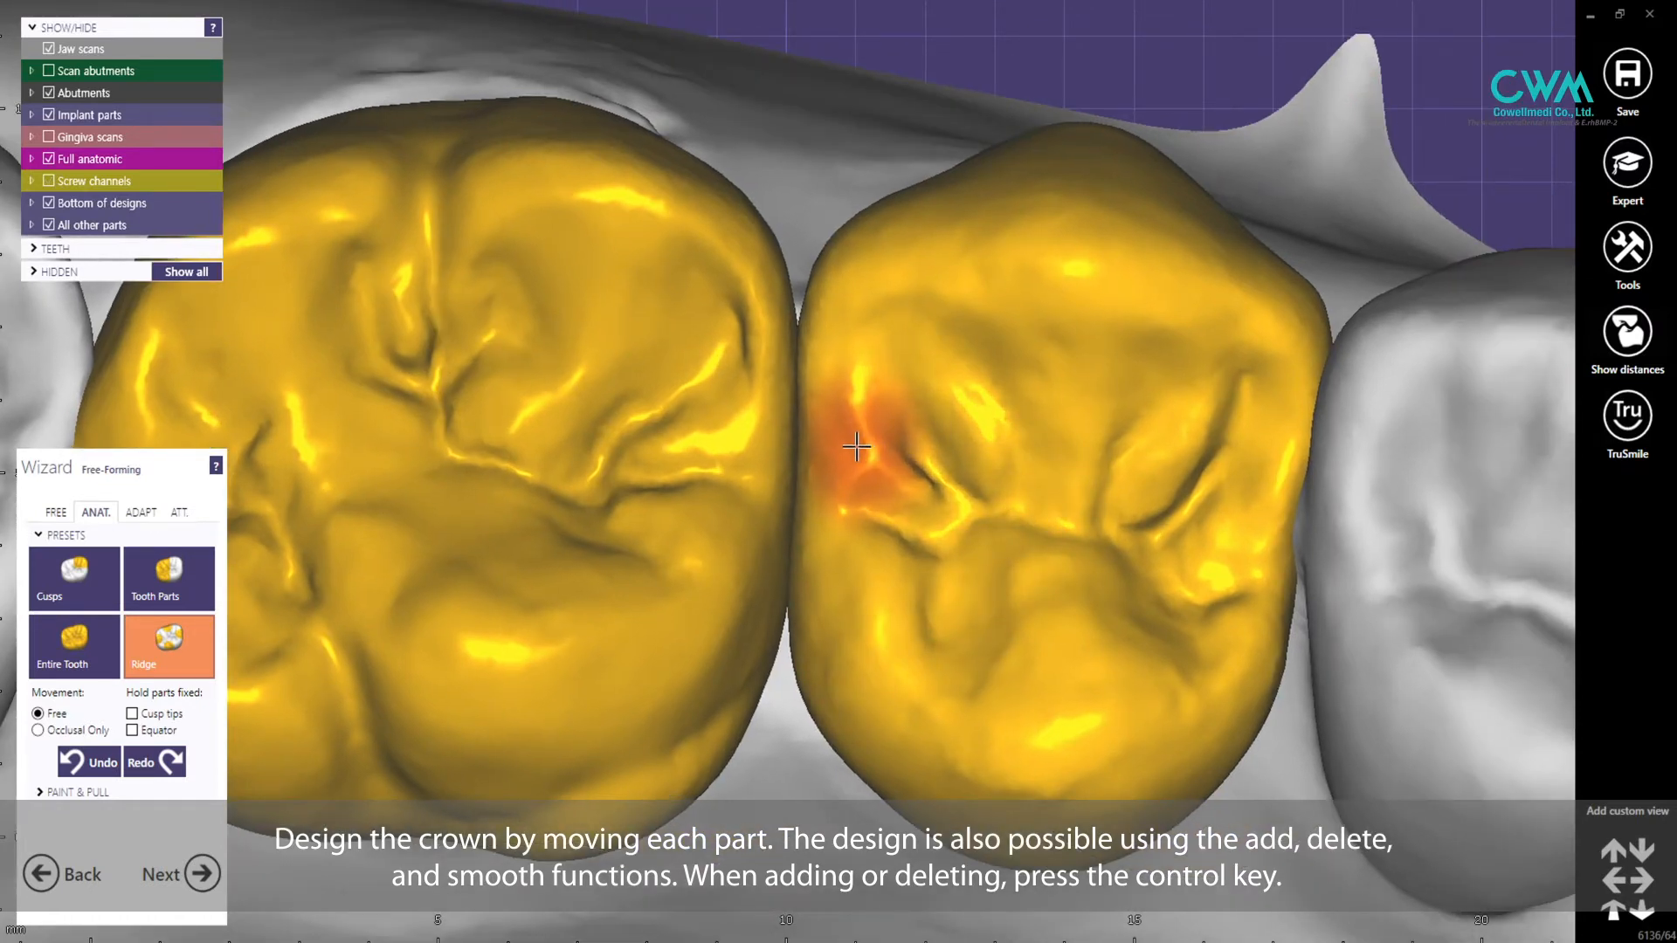
pyautogui.moveTo(816, 692)
pyautogui.mouseDown(button='right')
pyautogui.moveTo(816, 756)
pyautogui.moveTo(822, 715)
pyautogui.mouseUp(button='right')
pyautogui.scroll(-3, 821, 716)
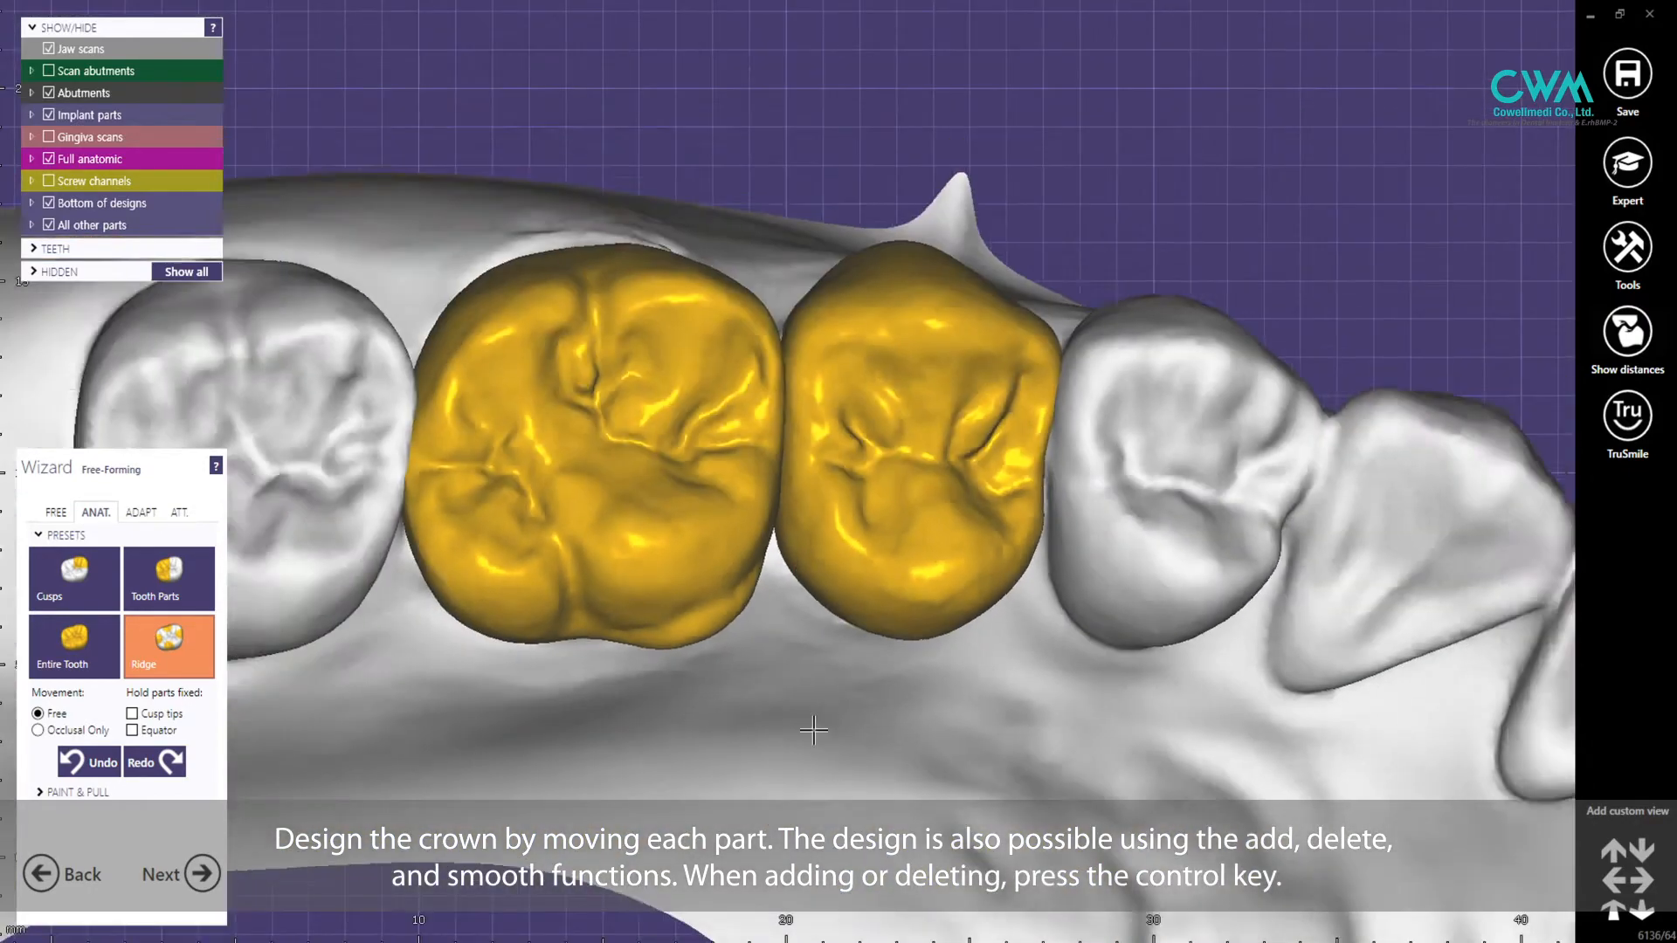
pyautogui.scroll(2, 799, 333)
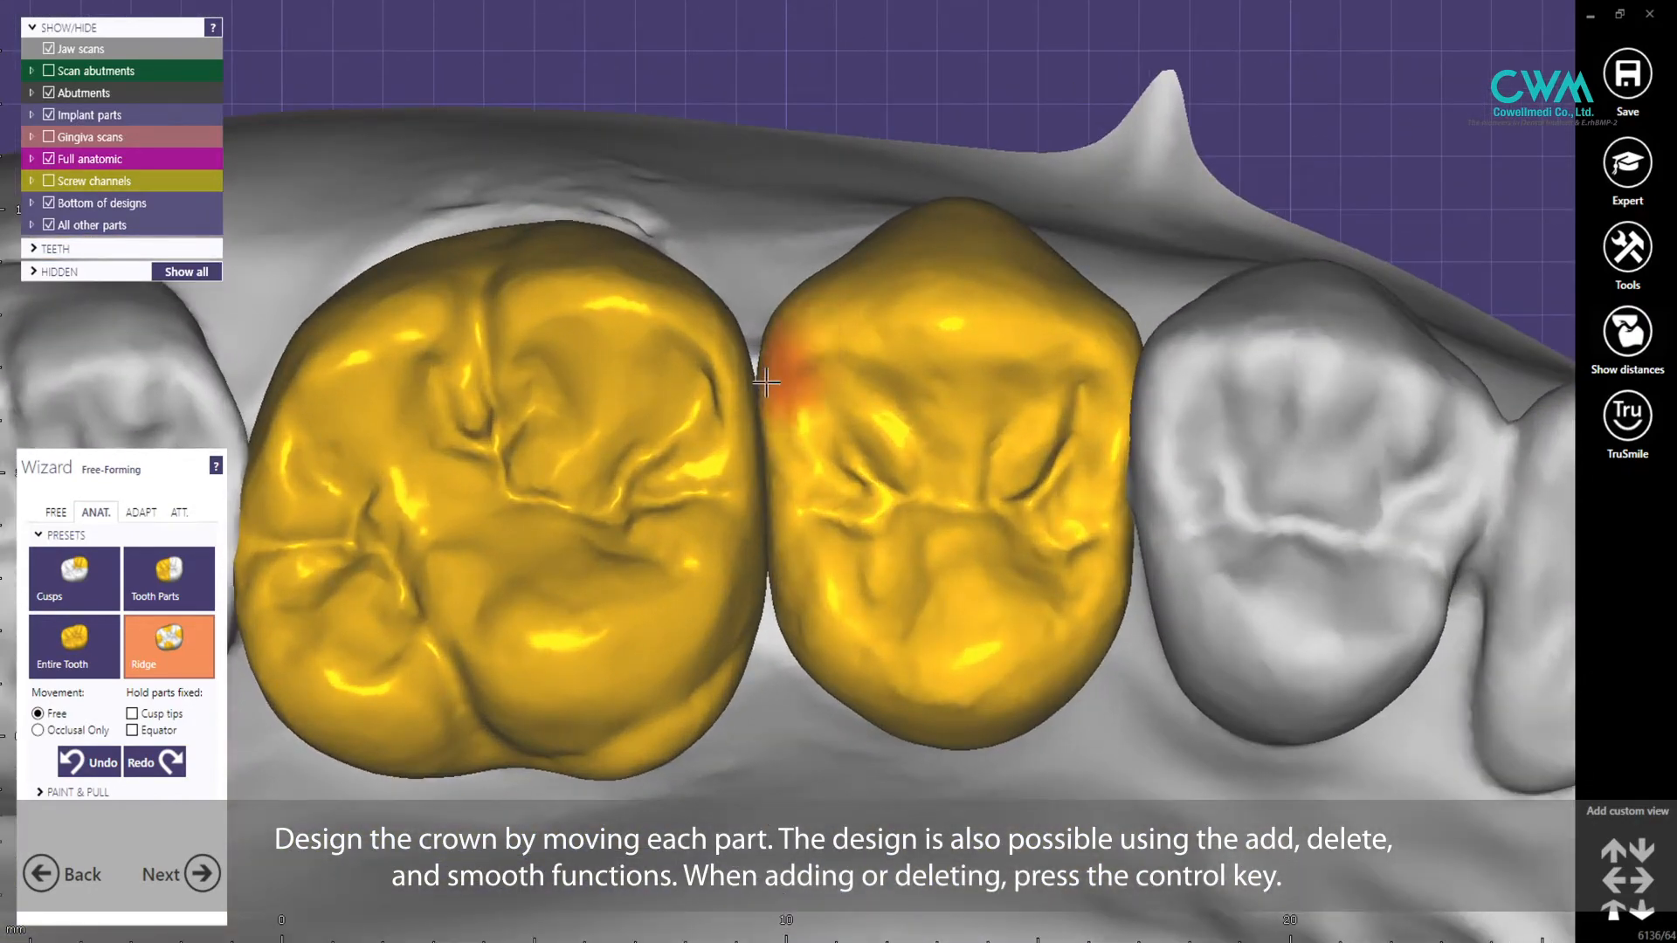
# - Refine the buccal side of the tooth 15 crown with the Cusps preset, working from its distobuccal edge toward the gum line
pyautogui.scroll(-2, 463, 603)
pyautogui.click(84, 573)
pyautogui.scroll(-2, 887, 568)
pyautogui.moveTo(899, 590); pyautogui.dragTo(887, 568, button='right')
pyautogui.scroll(3, 808, 492)
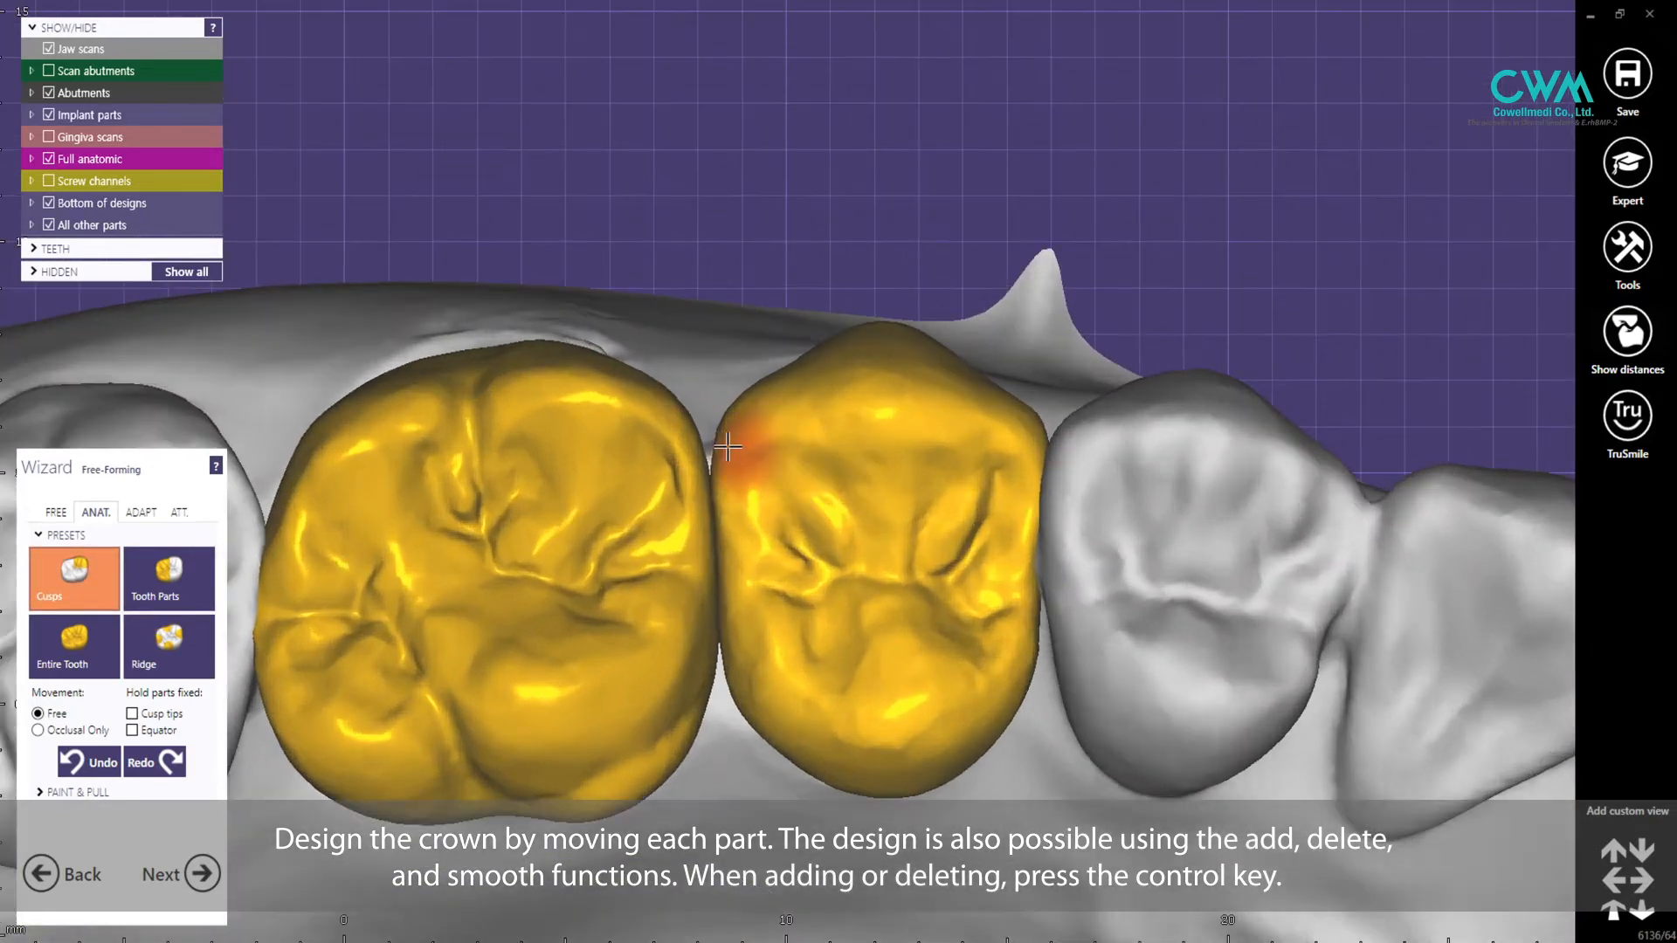
pyautogui.scroll(-2, 702, 479)
pyautogui.moveTo(704, 552)
pyautogui.mouseDown(button='right')
pyautogui.moveTo(704, 537)
pyautogui.moveTo(704, 554)
pyautogui.mouseUp(button='right')
pyautogui.scroll(2, 749, 358)
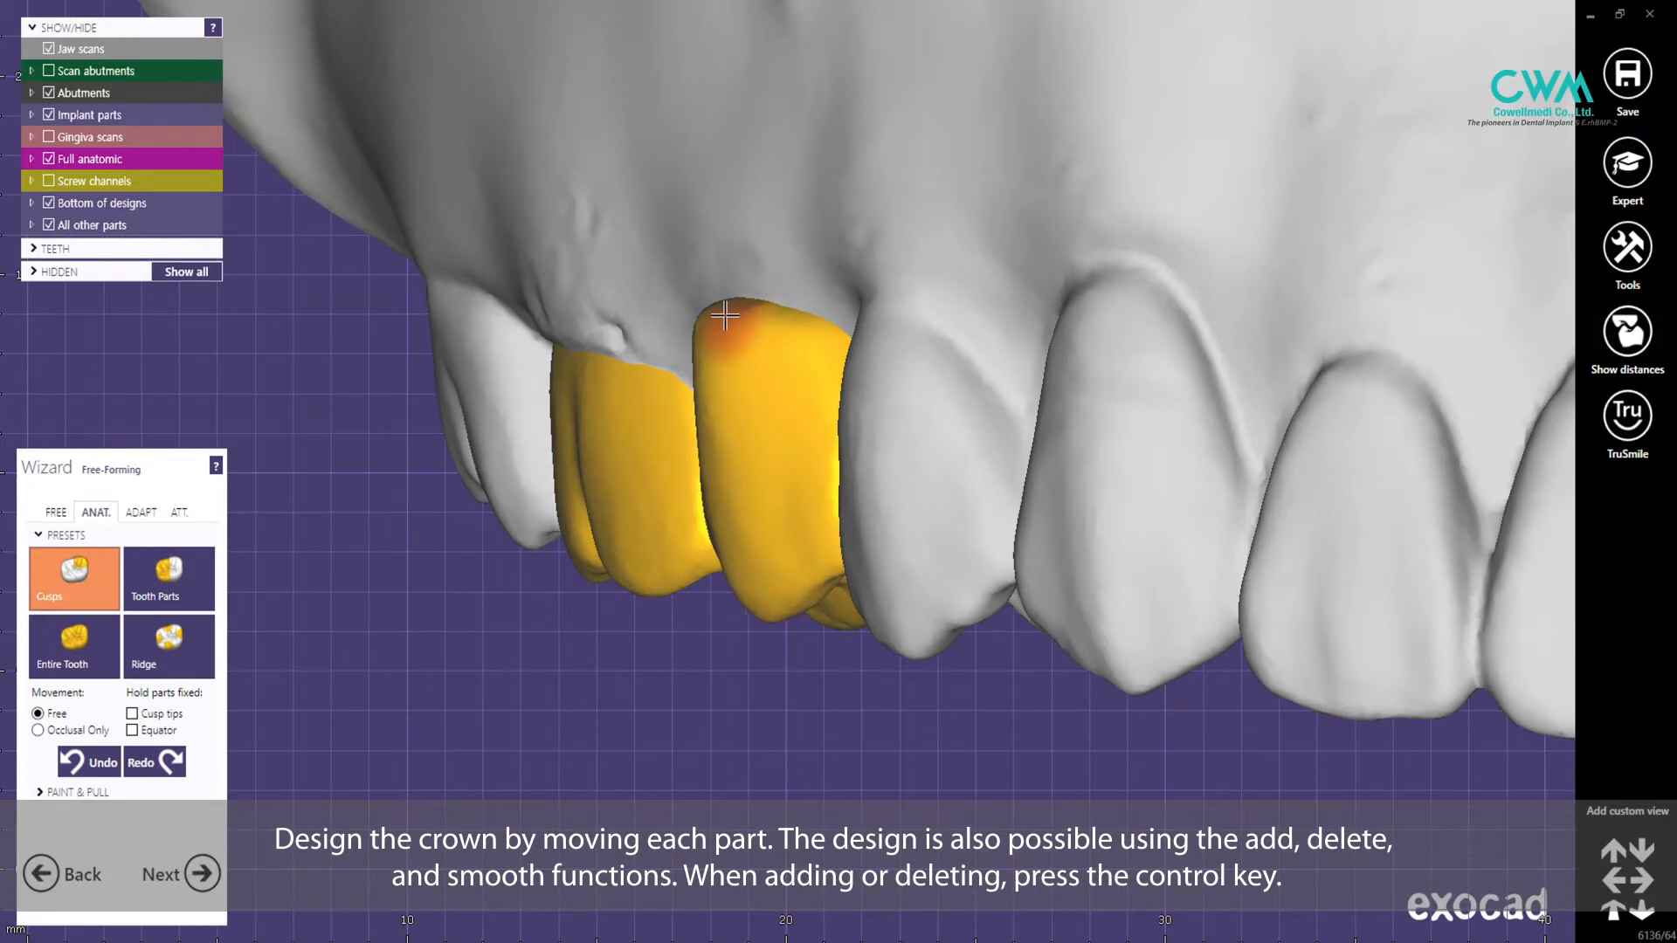
# - Smooth the gingival underside of the tooth 15 crown around its Ti-base using free-form Smooth/Flatten with an enlarged brush
pyautogui.click(56, 512)
pyautogui.click(135, 568)
pyautogui.moveTo(535, 545); pyautogui.dragTo(1108, 442, button='right')
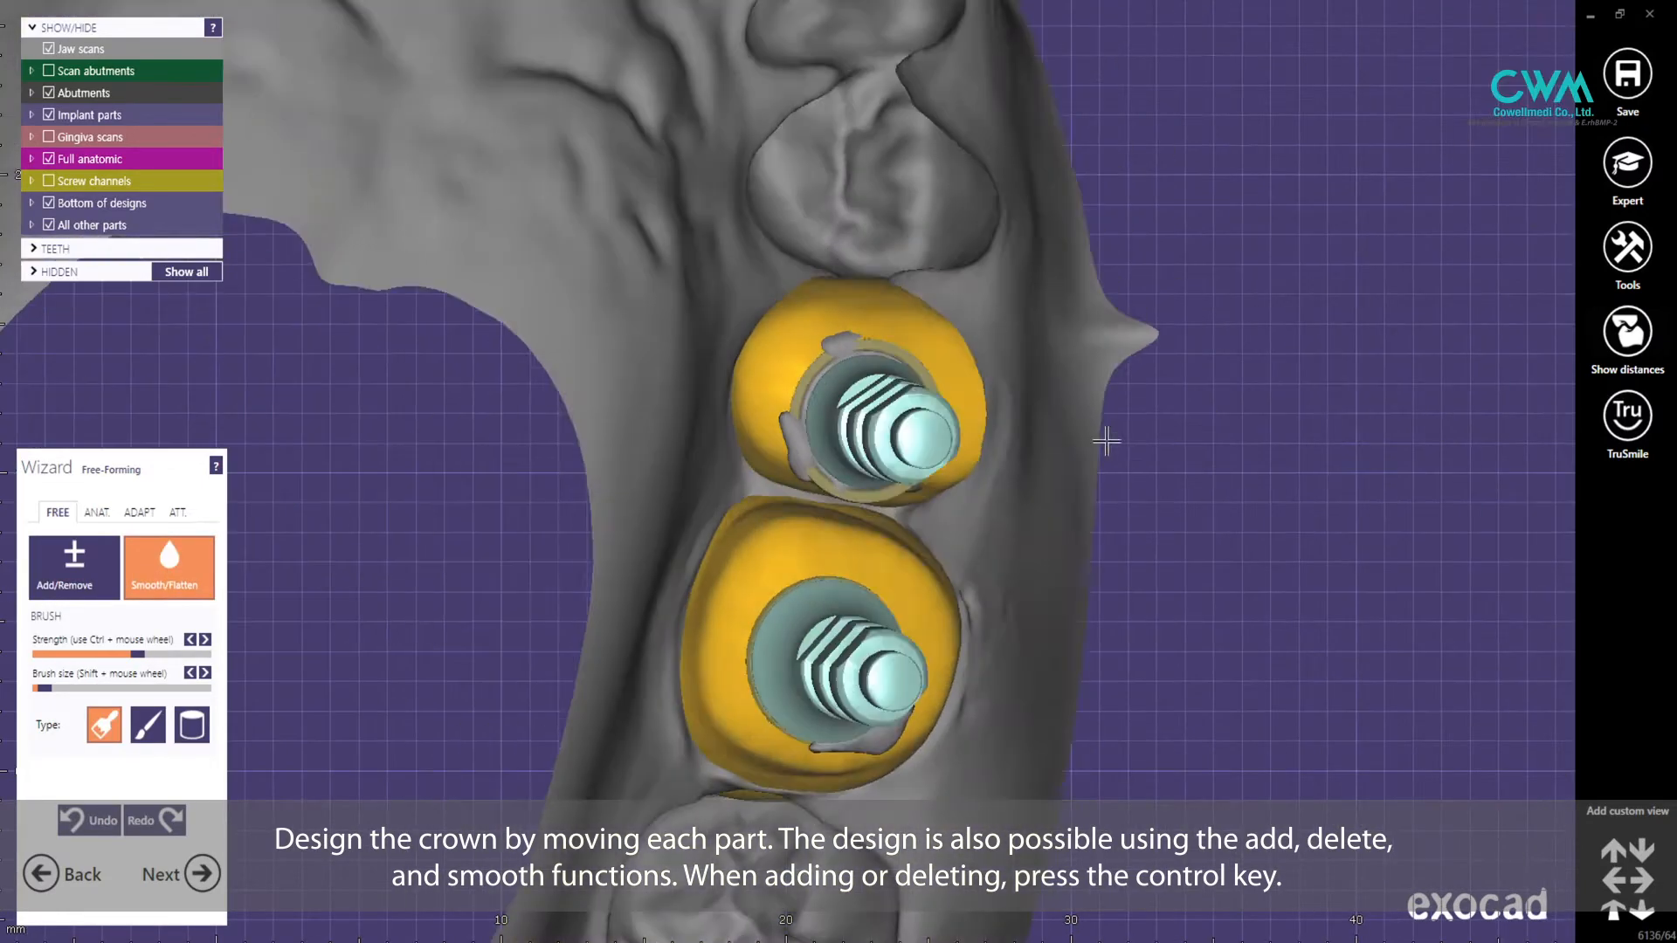
pyautogui.scroll(2, 917, 385)
pyautogui.keyDown('shift'); pyautogui.scroll(4, 746, 259); pyautogui.keyUp('shift')
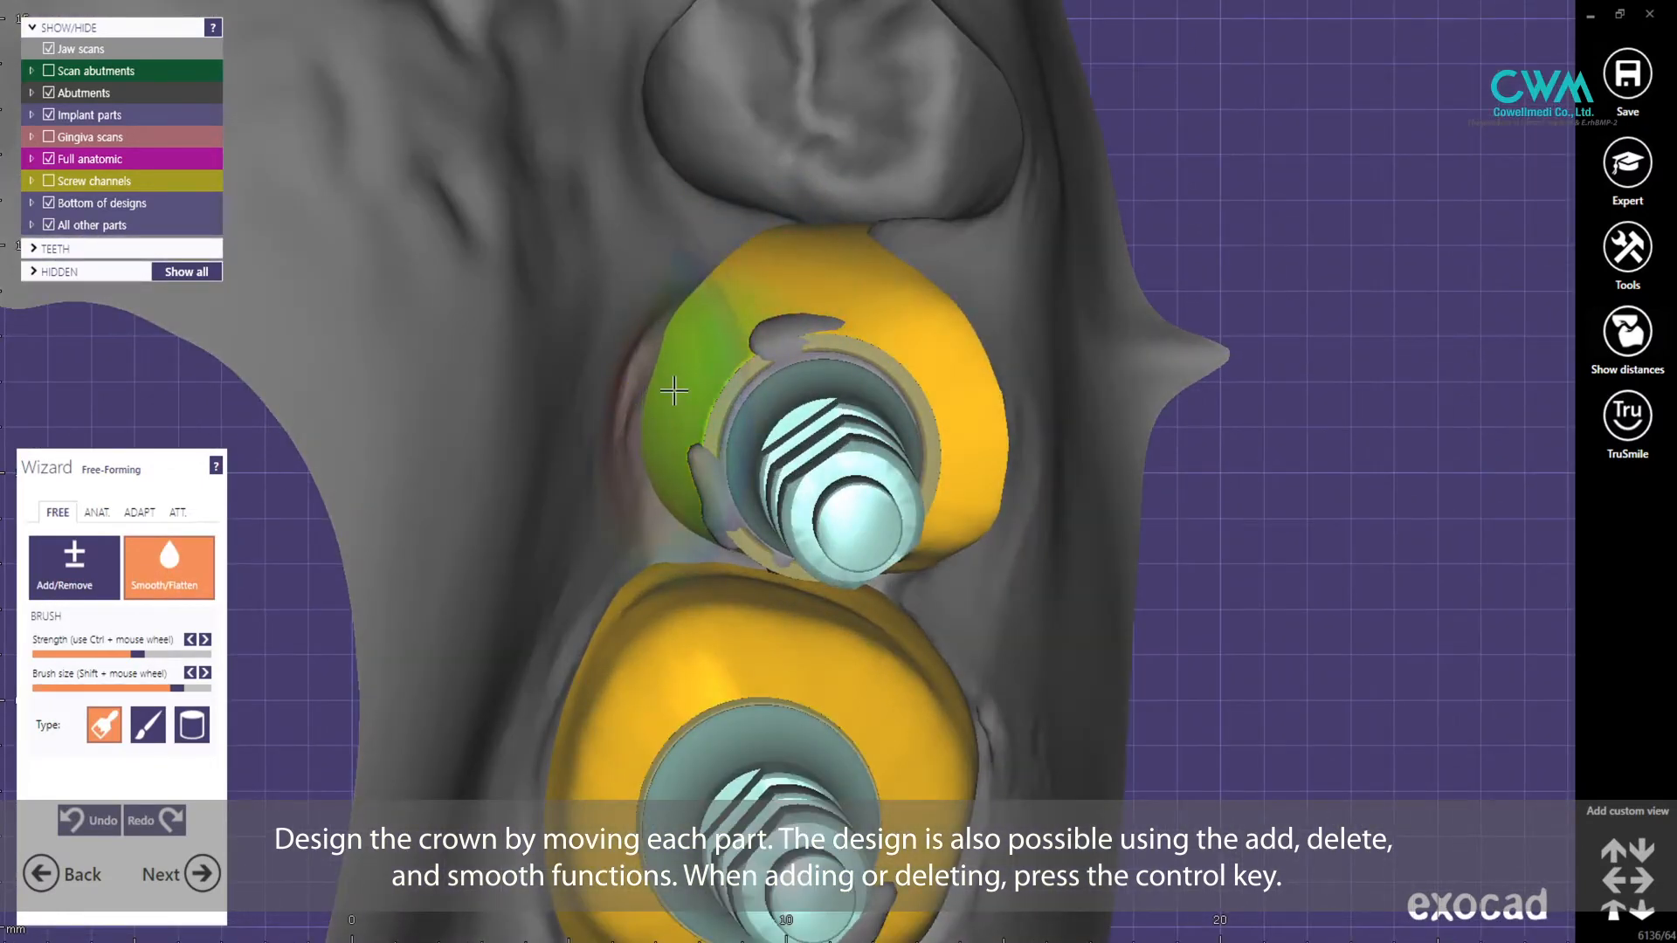
pyautogui.moveTo(907, 423); pyautogui.dragTo(809, 392, button='right')
# - Smooth the underside of the tooth 16 crown all around its Ti-base with Smooth/Flatten, varying the brush size
pyautogui.keyDown('shift'); pyautogui.scroll(-2, 809, 393); pyautogui.keyUp('shift')
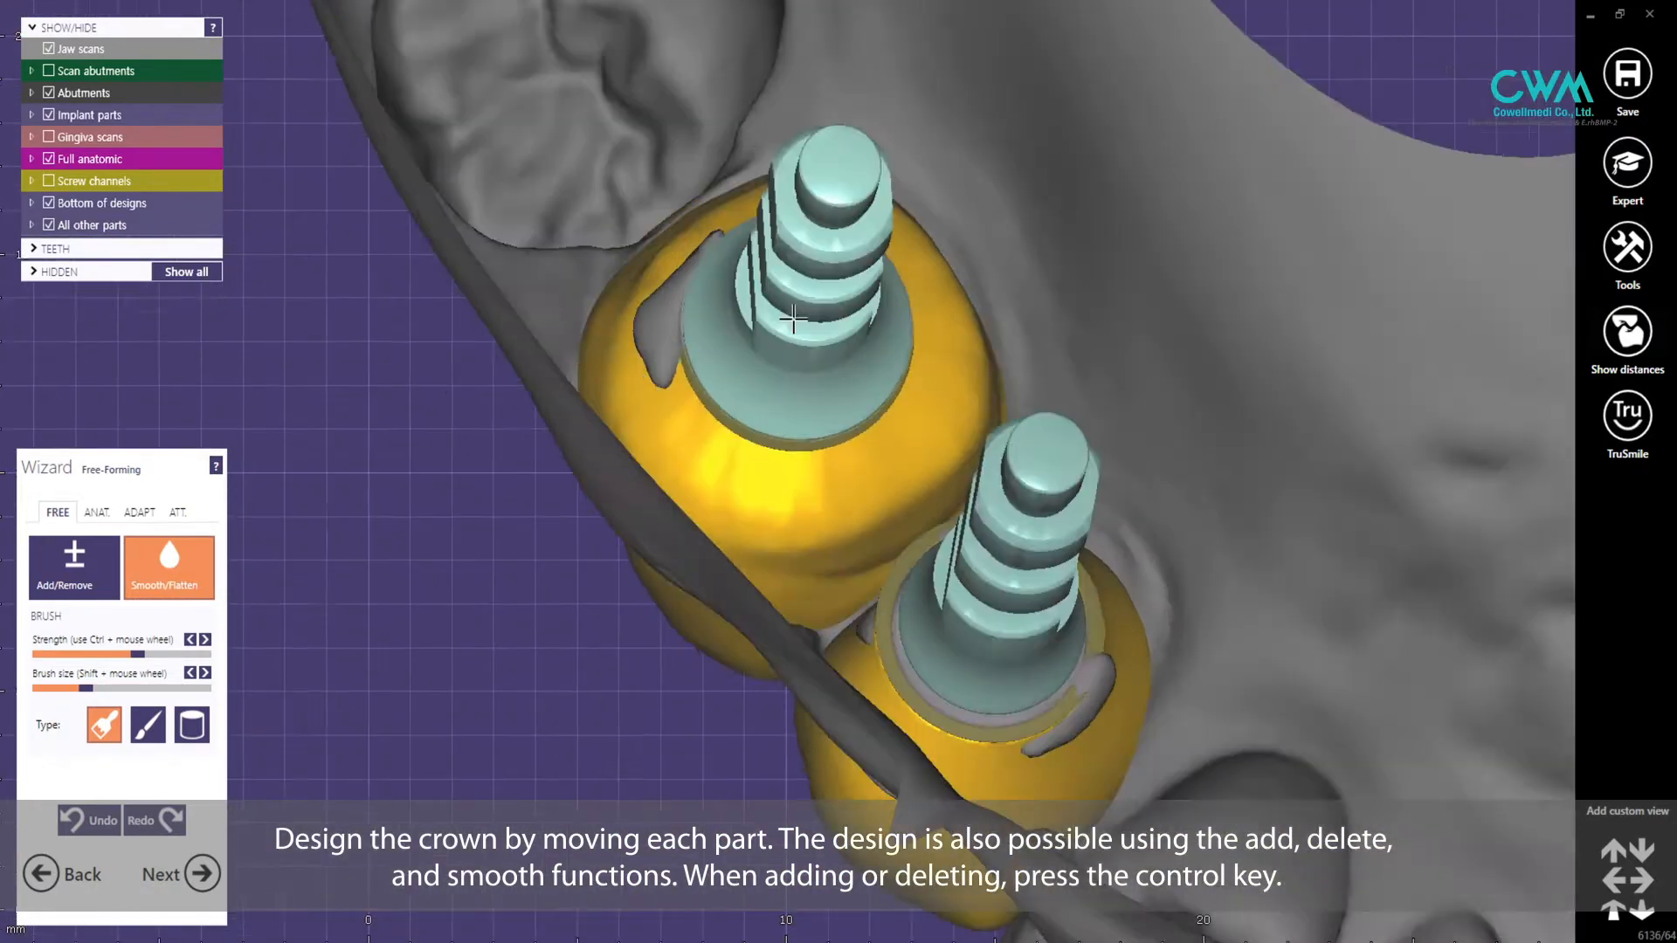
pyautogui.keyDown('shift'); pyautogui.scroll(2, 618, 335); pyautogui.keyUp('shift')
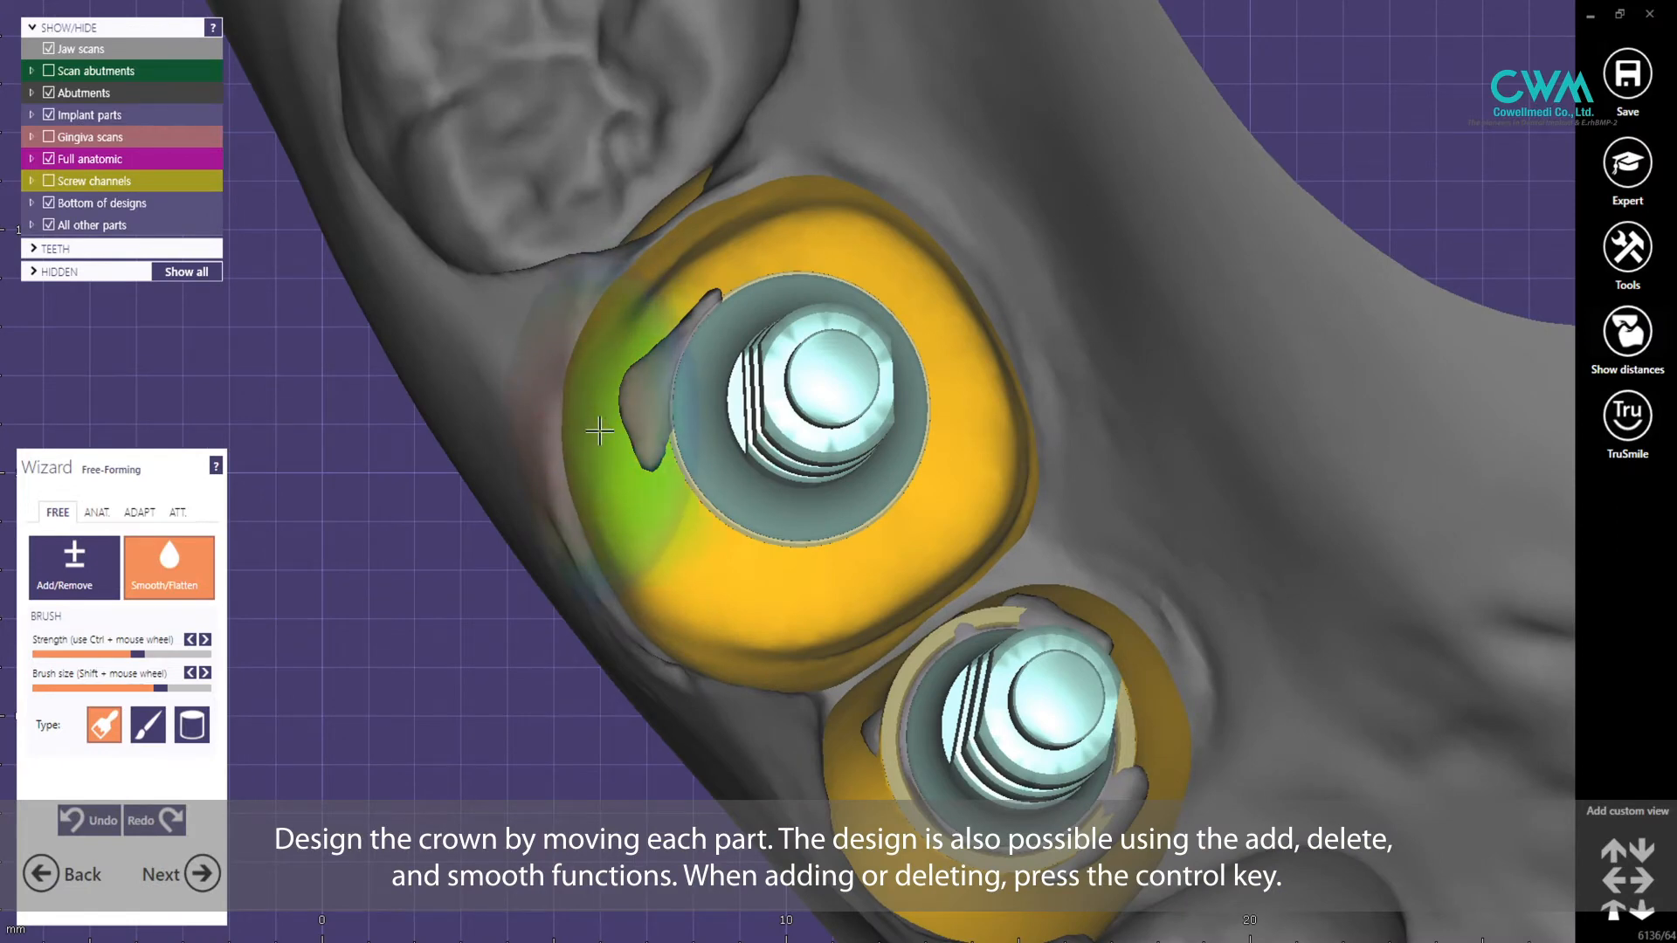
pyautogui.moveTo(709, 601); pyautogui.dragTo(973, 490)
pyautogui.moveTo(973, 490); pyautogui.dragTo(810, 612, button='right')
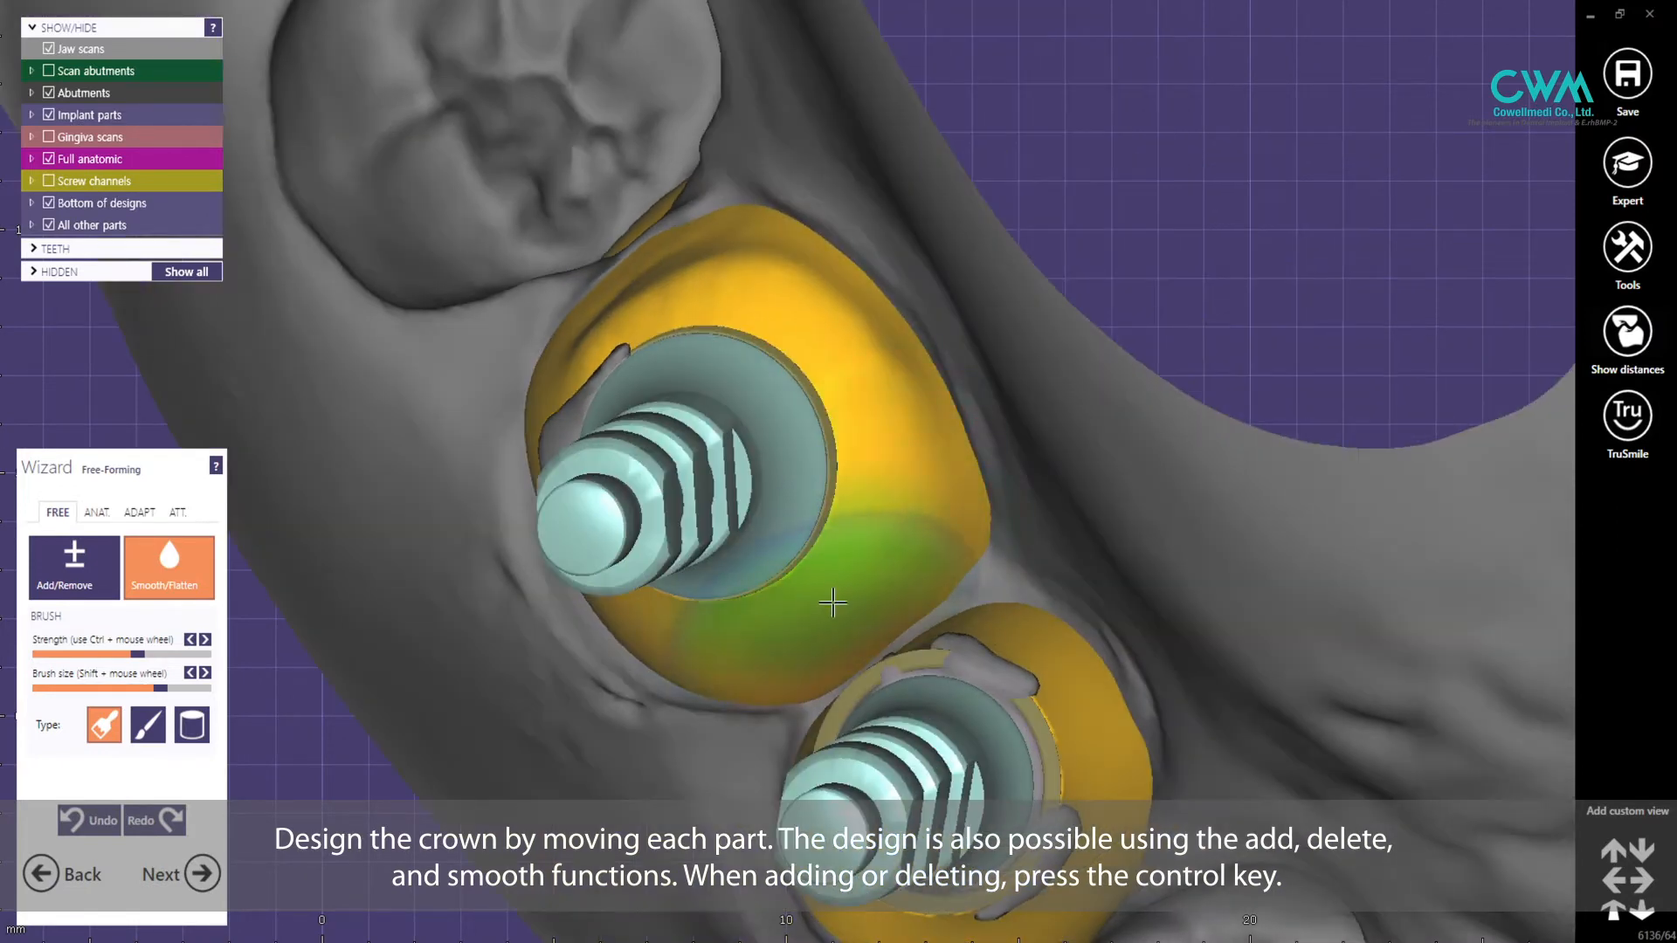
pyautogui.keyDown('shift'); pyautogui.scroll(-2, 679, 310); pyautogui.keyUp('shift')
pyautogui.moveTo(842, 250); pyautogui.dragTo(978, 366, button='right')
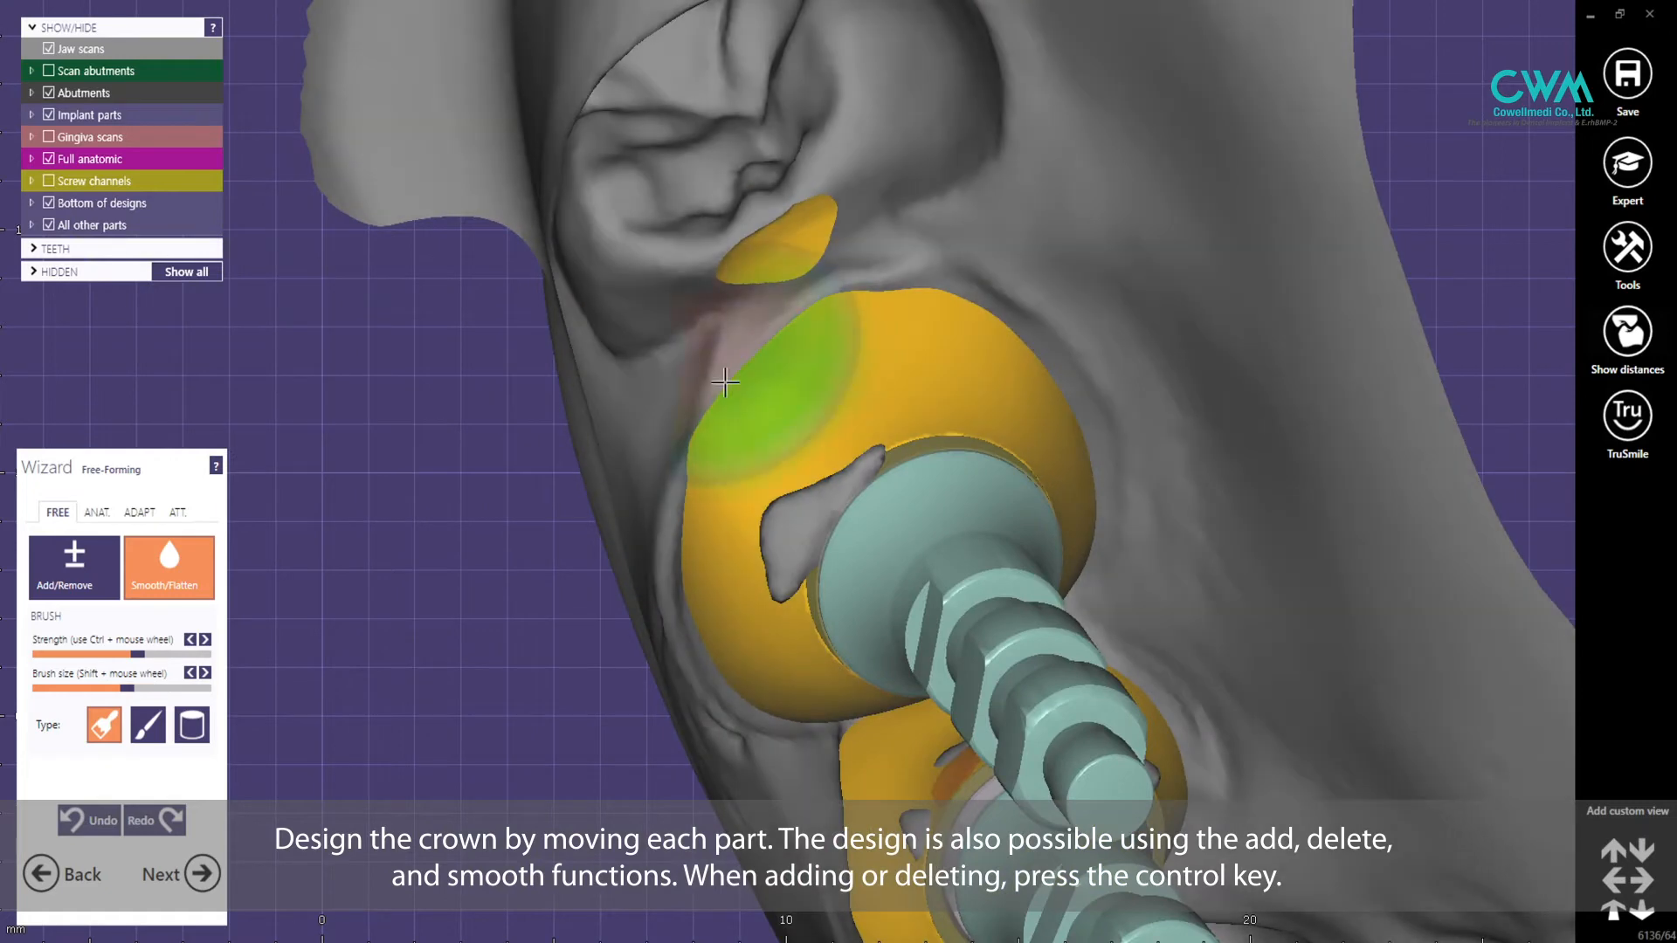
pyautogui.moveTo(984, 300); pyautogui.dragTo(865, 201, button='right')
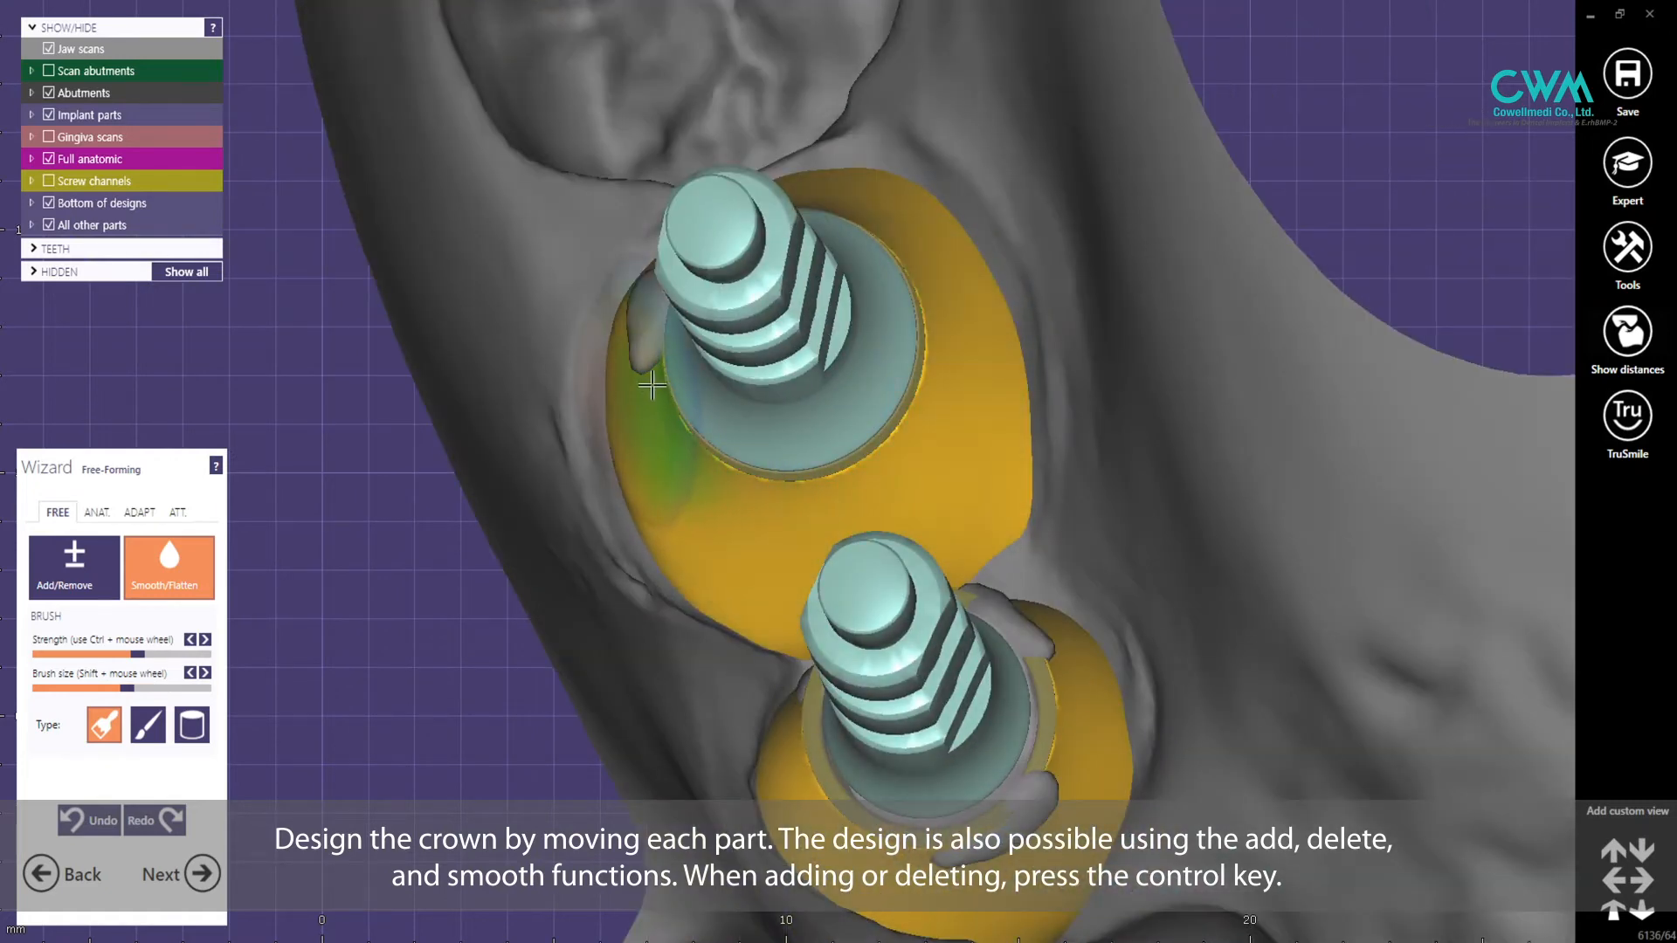
pyautogui.moveTo(992, 328)
pyautogui.mouseDown(button='right')
pyautogui.moveTo(1036, 375)
pyautogui.moveTo(809, 517)
pyautogui.moveTo(733, 480)
pyautogui.moveTo(797, 300)
pyautogui.moveTo(783, 306)
pyautogui.mouseUp(button='right')
# - Smooth the buccal surfaces of both crowns with a smaller Smooth/Flatten brush
pyautogui.scroll(-3, 783, 307)
pyautogui.scroll(5, 676, 446)
pyautogui.keyDown('shift'); pyautogui.scroll(-2, 690, 368); pyautogui.keyUp('shift')
pyautogui.moveTo(812, 441)
pyautogui.mouseDown(button='right')
pyautogui.moveTo(1011, 437)
pyautogui.moveTo(824, 405)
pyautogui.mouseUp(button='right')
pyautogui.keyDown('shift'); pyautogui.scroll(-3, 824, 404); pyautogui.keyUp('shift')
pyautogui.scroll(3, 768, 411)
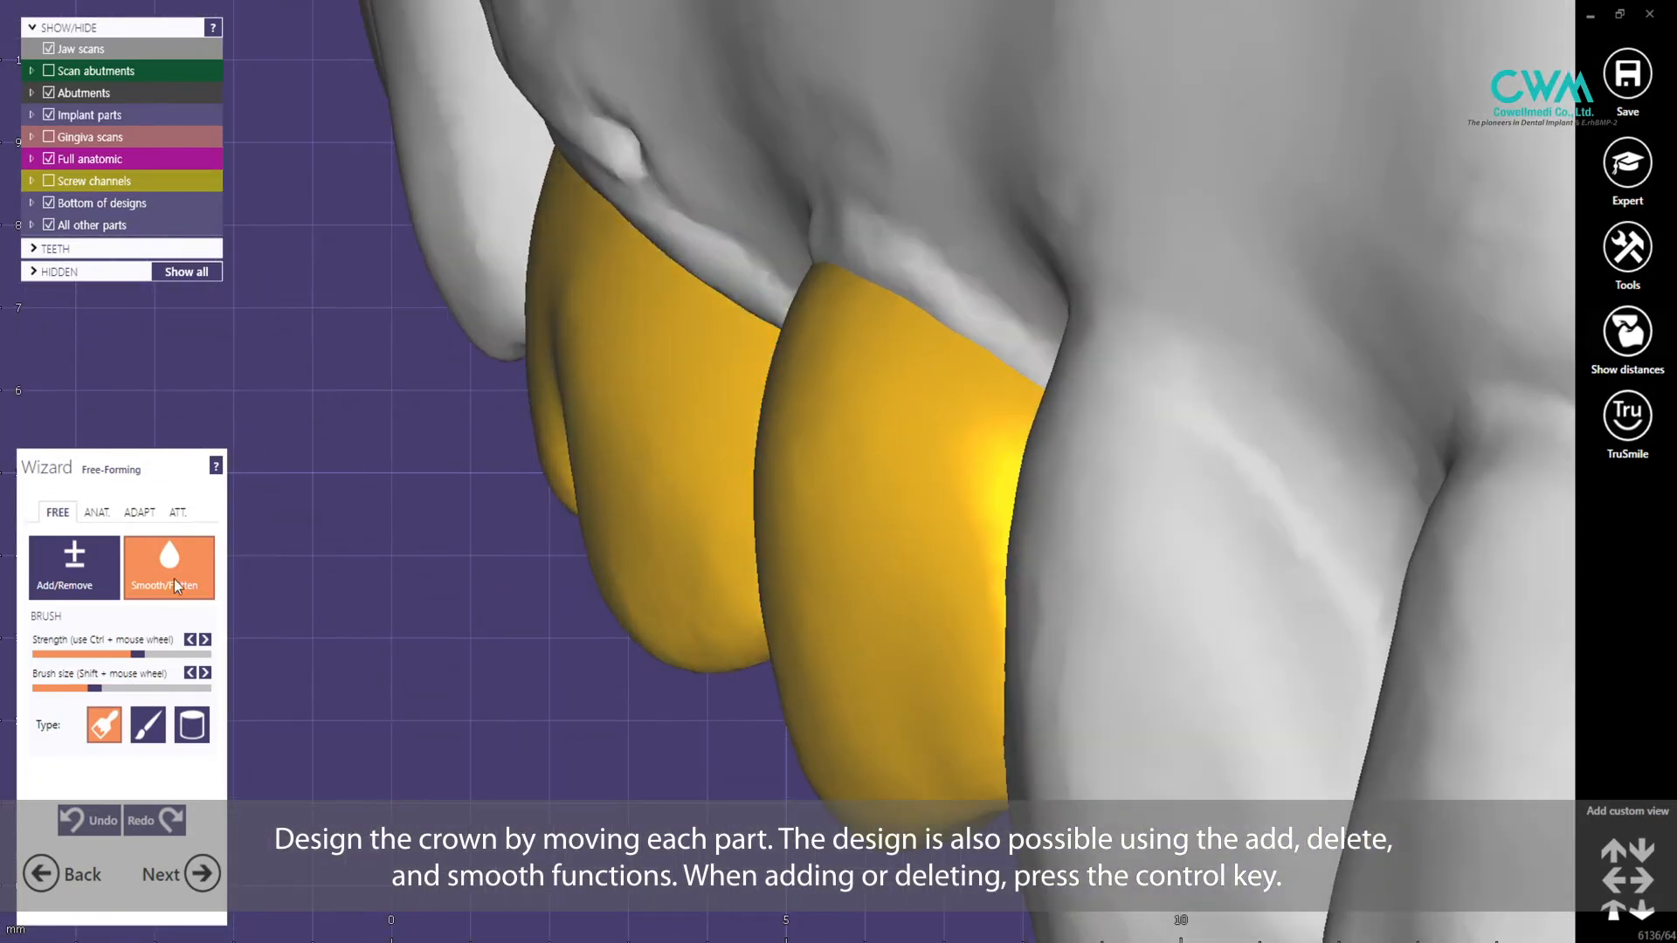
# - Contour the buccal surfaces of the tooth 15 and 16 crowns with Add/Remove, adjusting the brush size to each area
pyautogui.scroll(-2, 808, 456)
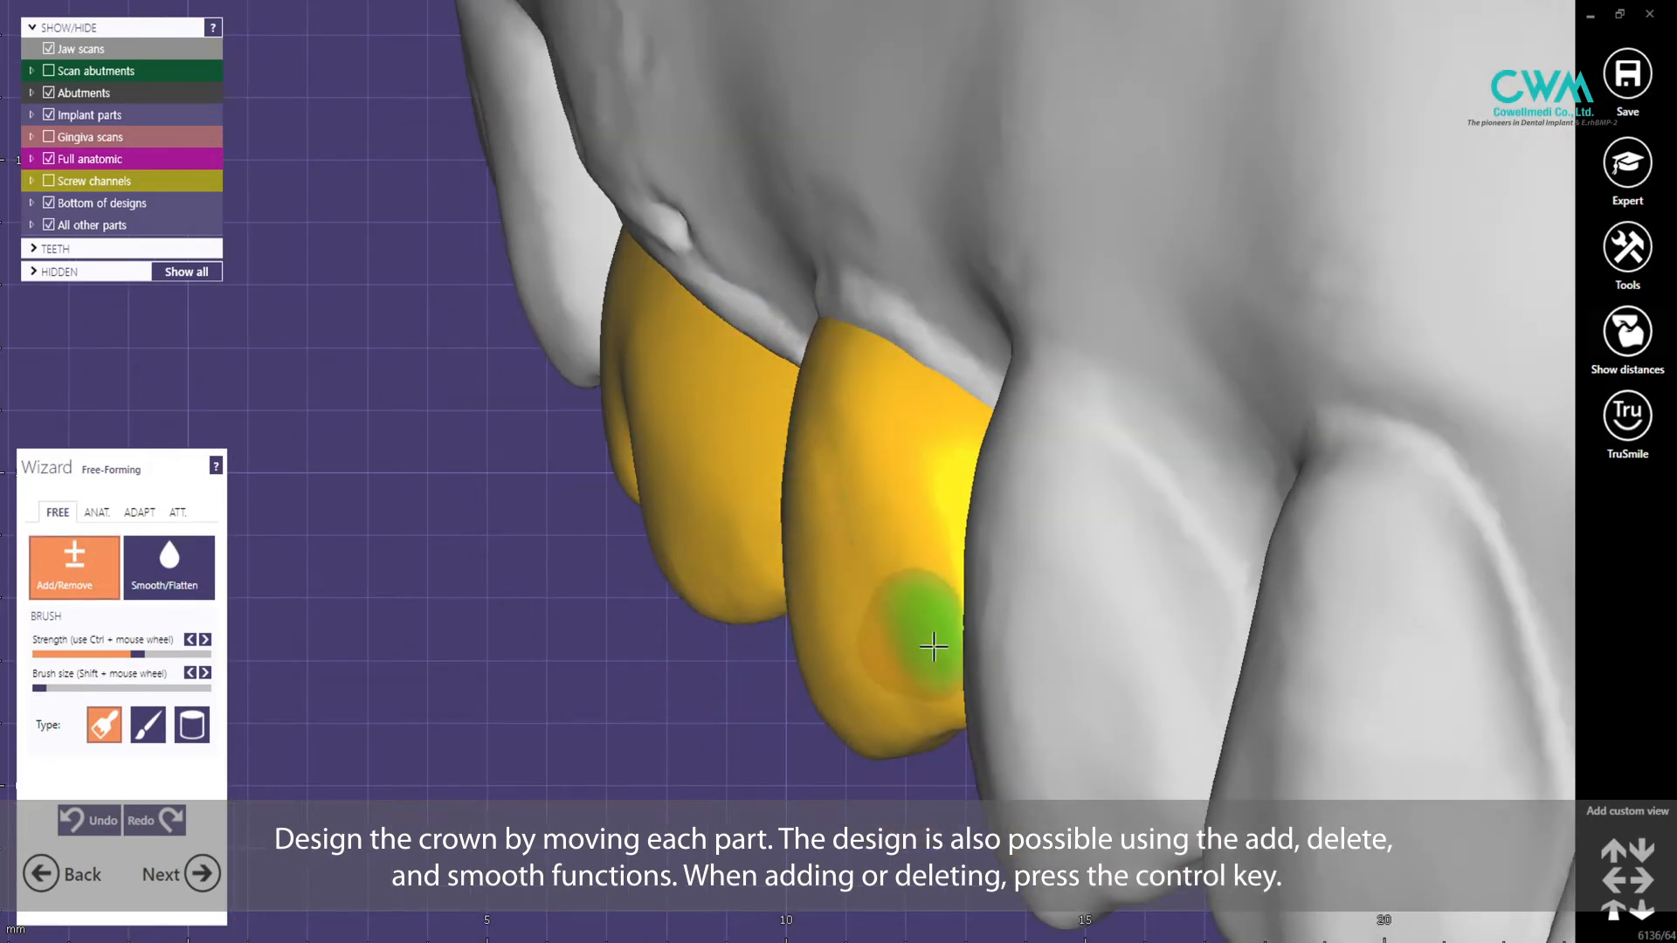
pyautogui.scroll(1, 797, 468)
pyautogui.keyDown('shift'); pyautogui.scroll(2, 733, 427); pyautogui.keyUp('shift')
pyautogui.moveTo(667, 386)
pyautogui.mouseDown(button='right')
pyautogui.moveTo(591, 497)
pyautogui.moveTo(599, 578)
pyautogui.mouseUp(button='right')
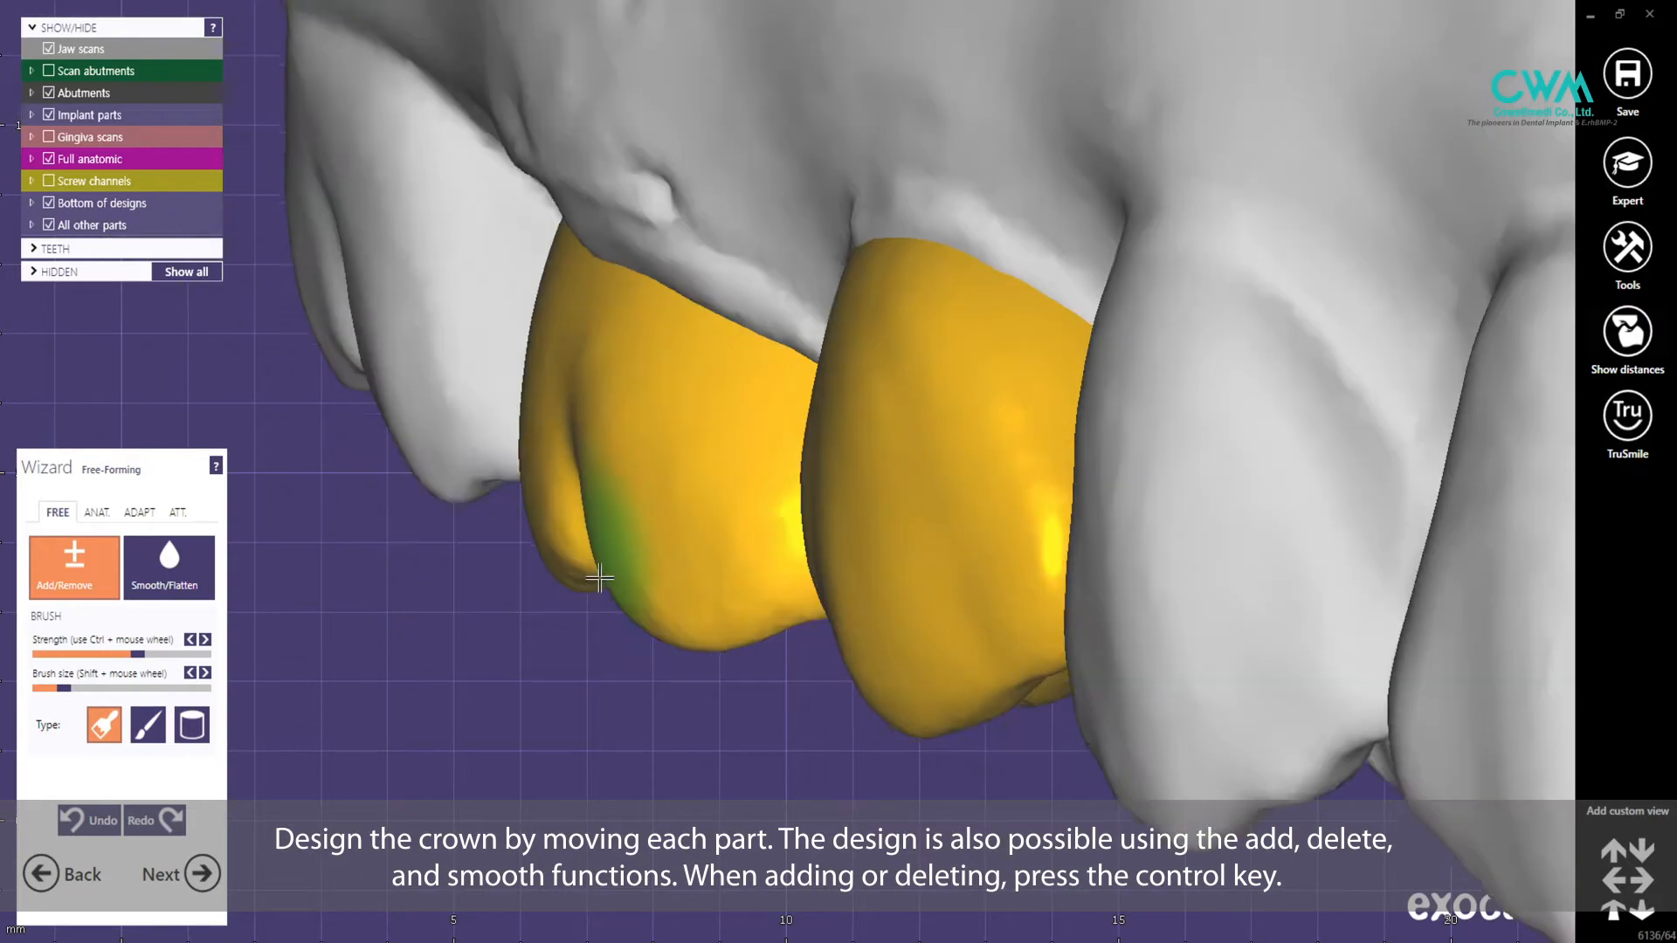
pyautogui.keyDown('shift'); pyautogui.scroll(-2, 564, 346); pyautogui.keyUp('shift')
pyautogui.scroll(-2, 535, 348)
pyautogui.moveTo(838, 454); pyautogui.dragTo(782, 375, button='right')
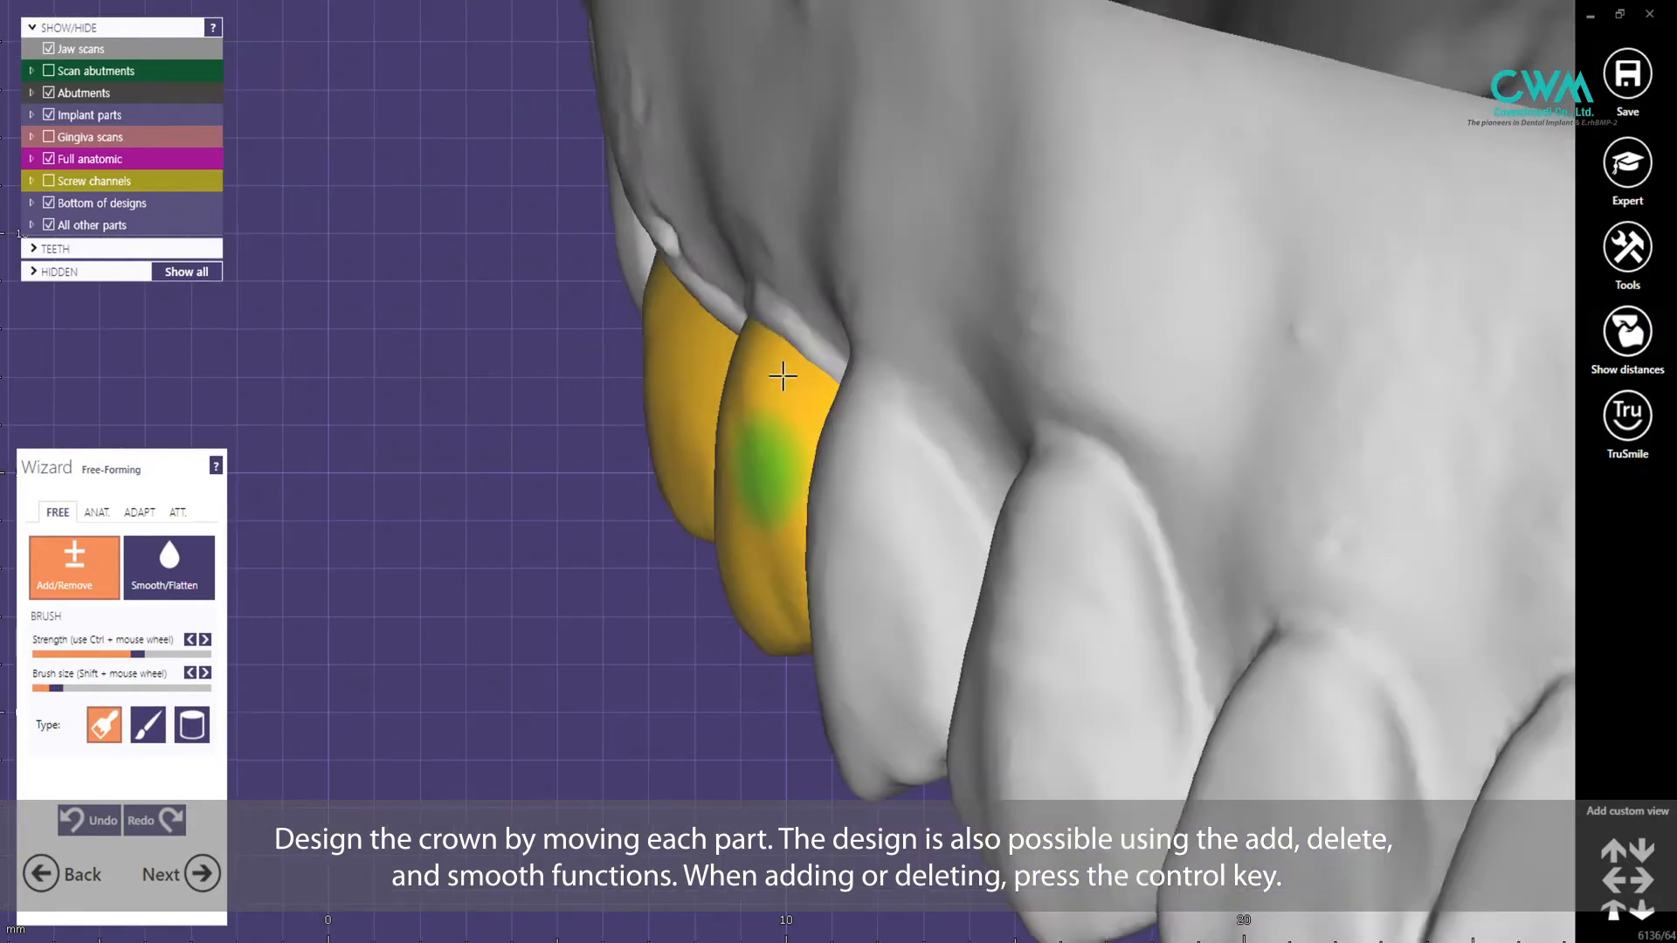
pyautogui.keyDown('shift'); pyautogui.scroll(3, 700, 498); pyautogui.keyUp('shift')
pyautogui.moveTo(699, 498); pyautogui.dragTo(738, 495, button='right')
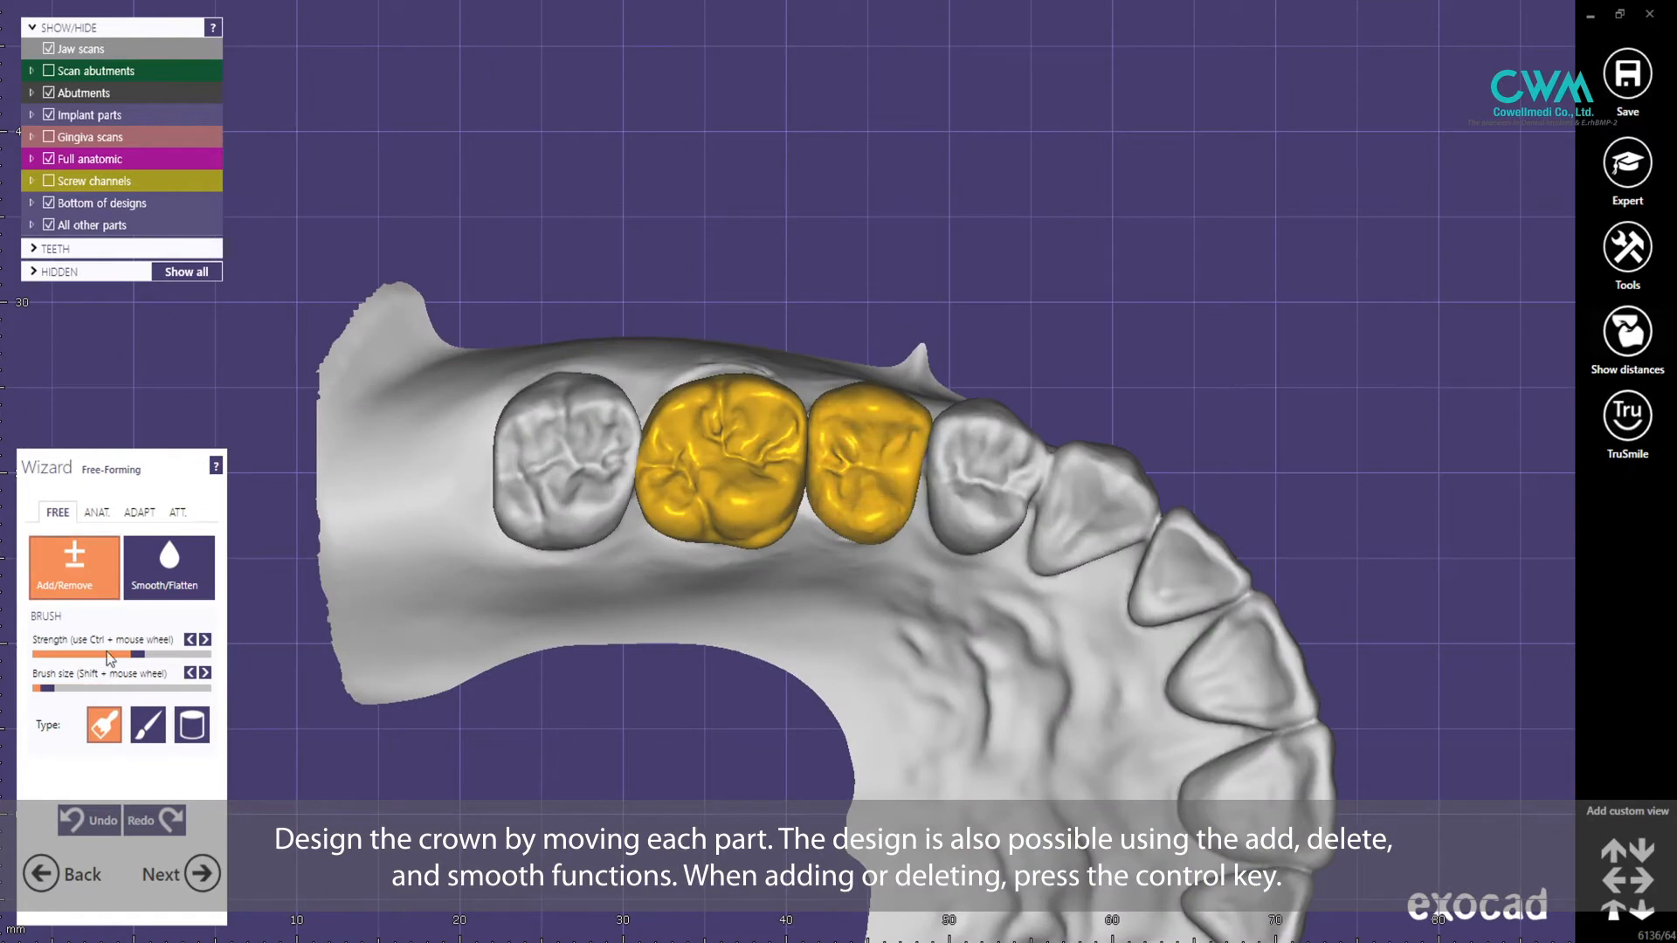
# - Carve the distal and palatal fissures of the tooth 16 crown by removing material with the fine brush type at high strength
pyautogui.scroll(5, 734, 373)
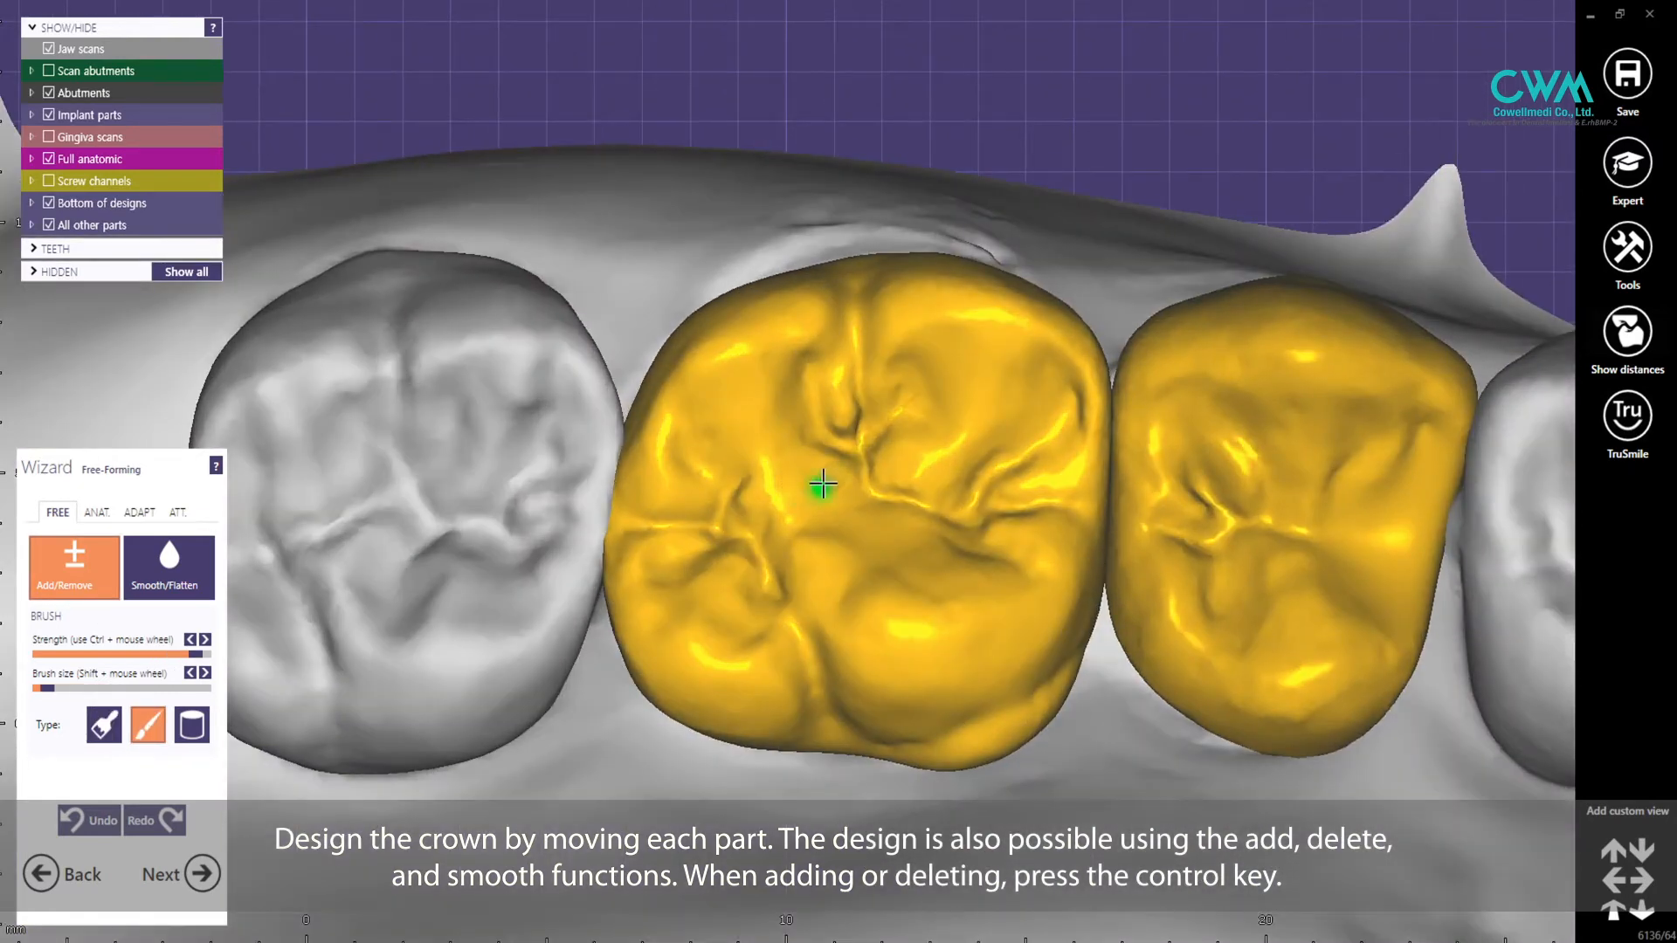
pyautogui.scroll(4, 611, 541)
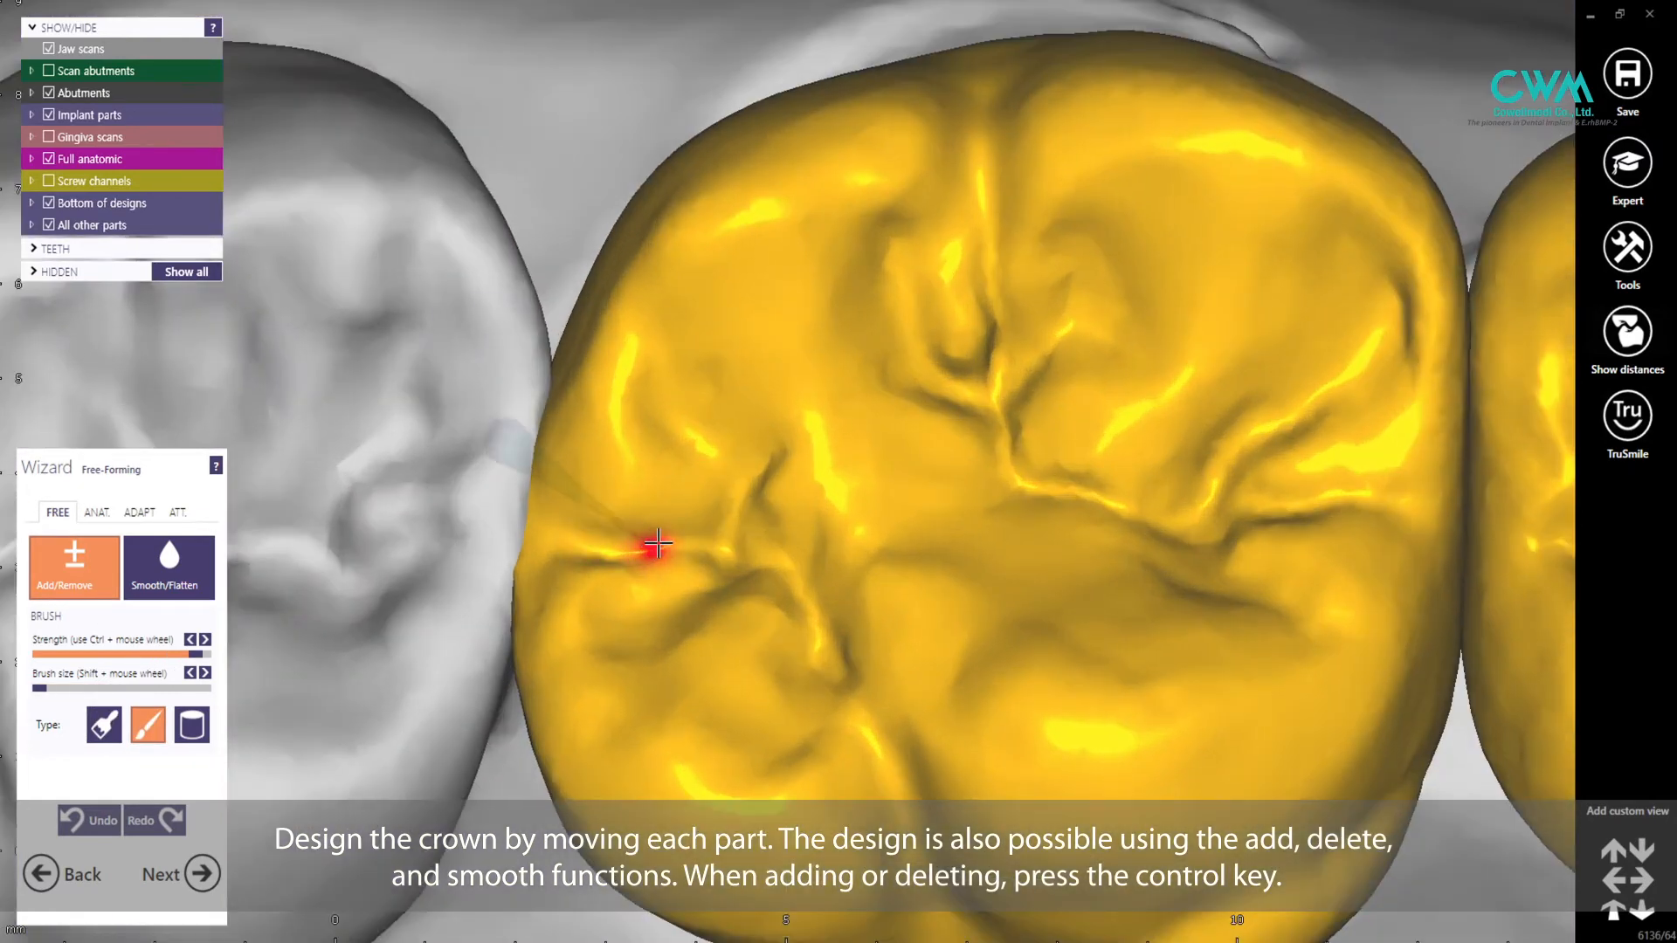
pyautogui.scroll(2, 724, 447)
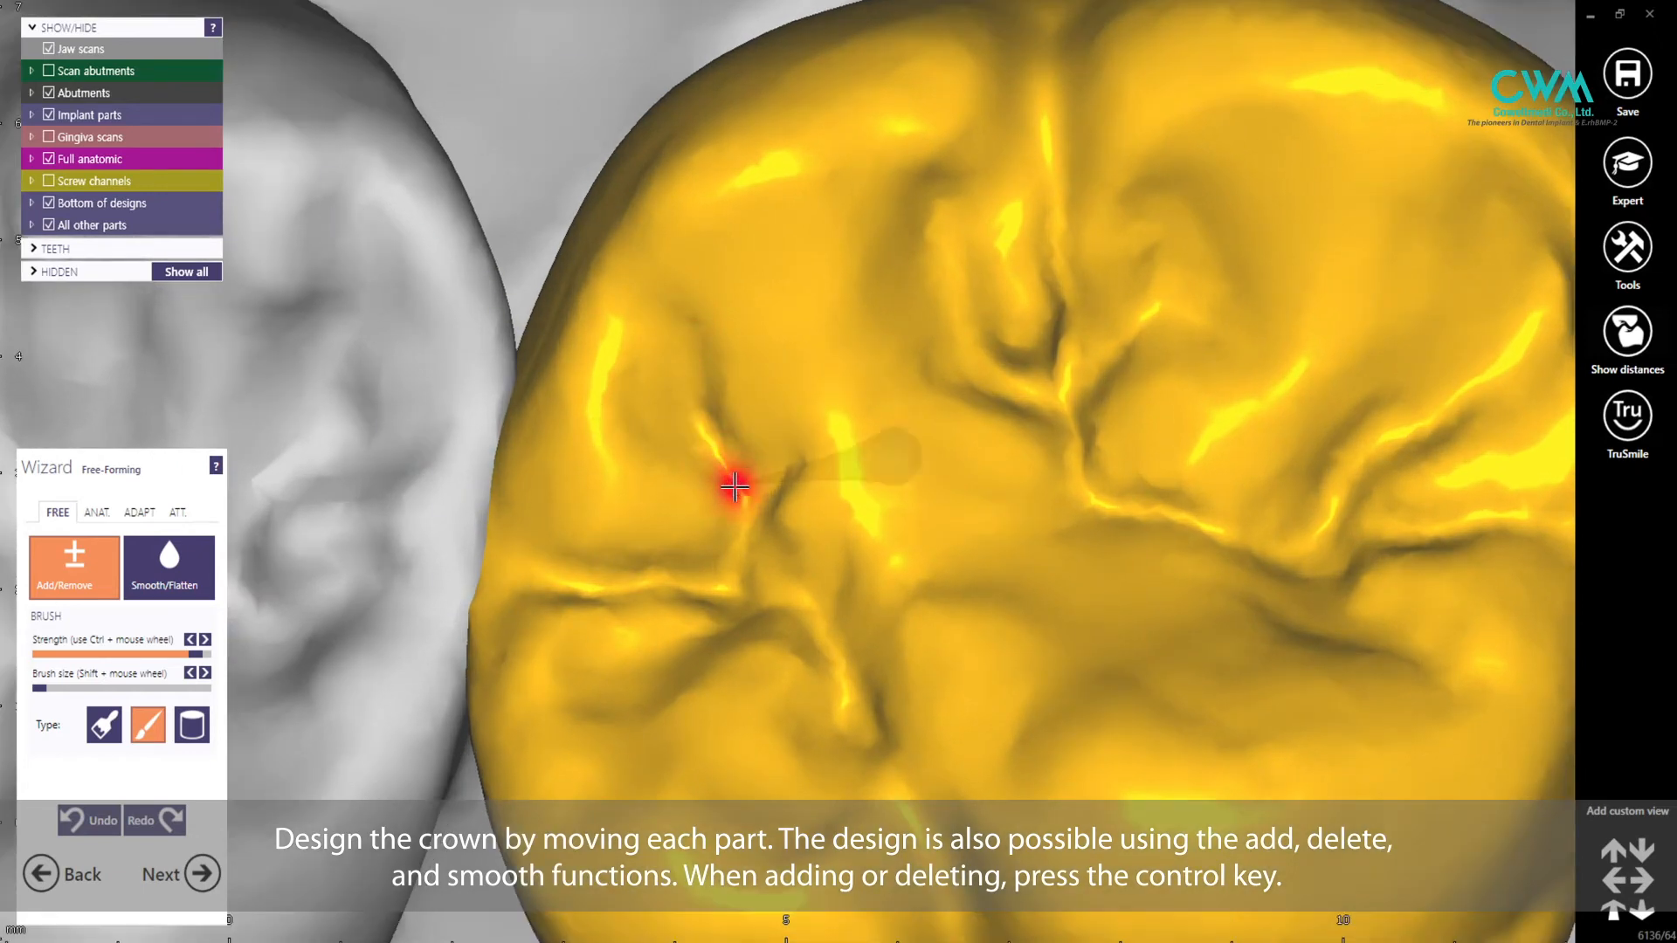
pyautogui.scroll(-5, 775, 585)
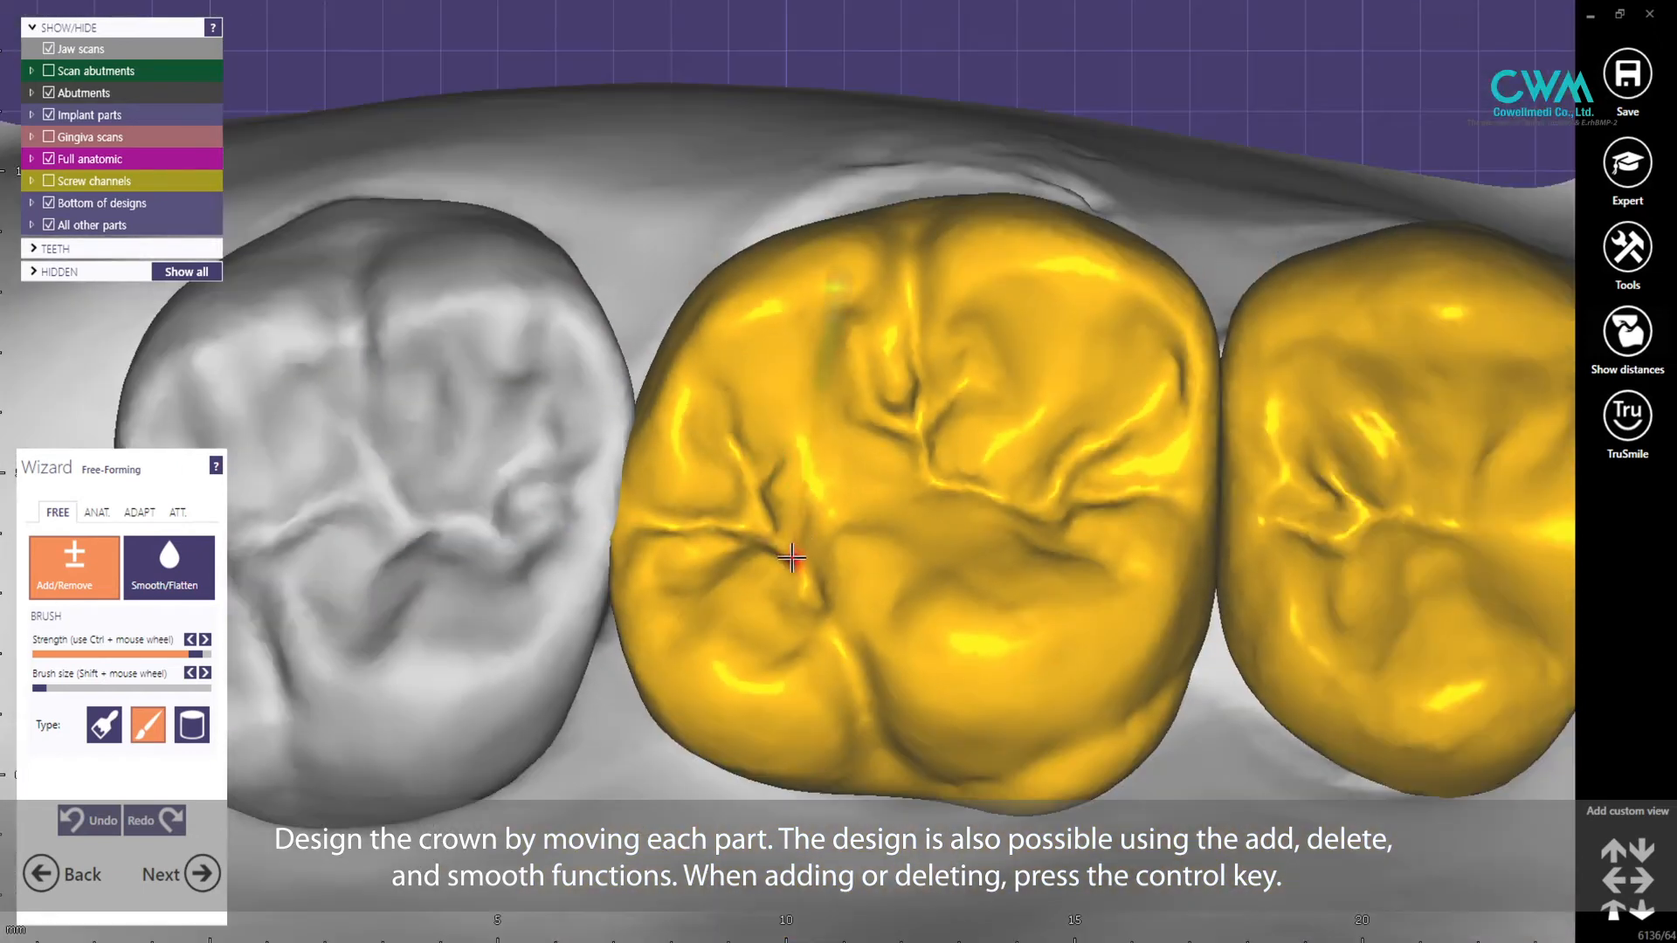
pyautogui.scroll(-4, 849, 666)
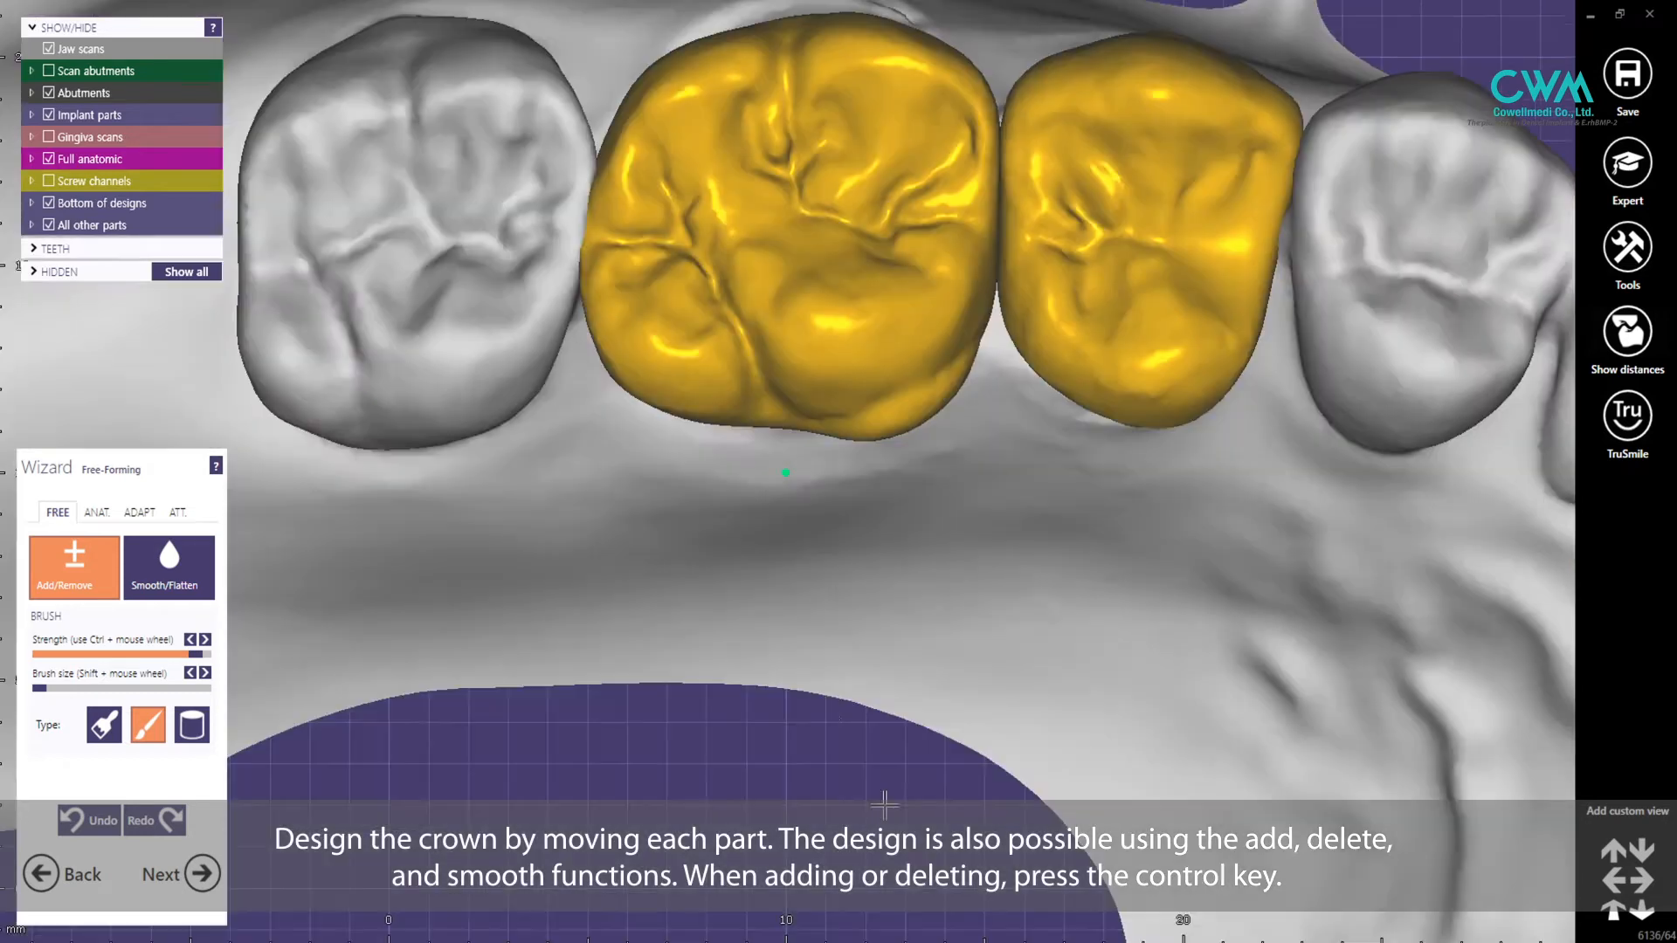
# - Carve the central and mesial fissures of the tooth 15 crown by removing material with the fine brush type
pyautogui.scroll(6, 969, 737)
pyautogui.moveTo(1139, 345)
pyautogui.keyDown('ctrl'); pyautogui.mouseDown()
pyautogui.moveTo(1082, 419)
pyautogui.moveTo(995, 479)
pyautogui.moveTo(893, 485)
pyautogui.mouseUp(); pyautogui.keyUp('ctrl')
pyautogui.scroll(-3, 996, 516)
pyautogui.moveTo(1051, 528); pyautogui.dragTo(1025, 535, button='right')
pyautogui.scroll(3, 1005, 555)
pyautogui.keyDown('ctrl'); pyautogui.moveTo(994, 572); pyautogui.dragTo(925, 535); pyautogui.keyUp('ctrl')
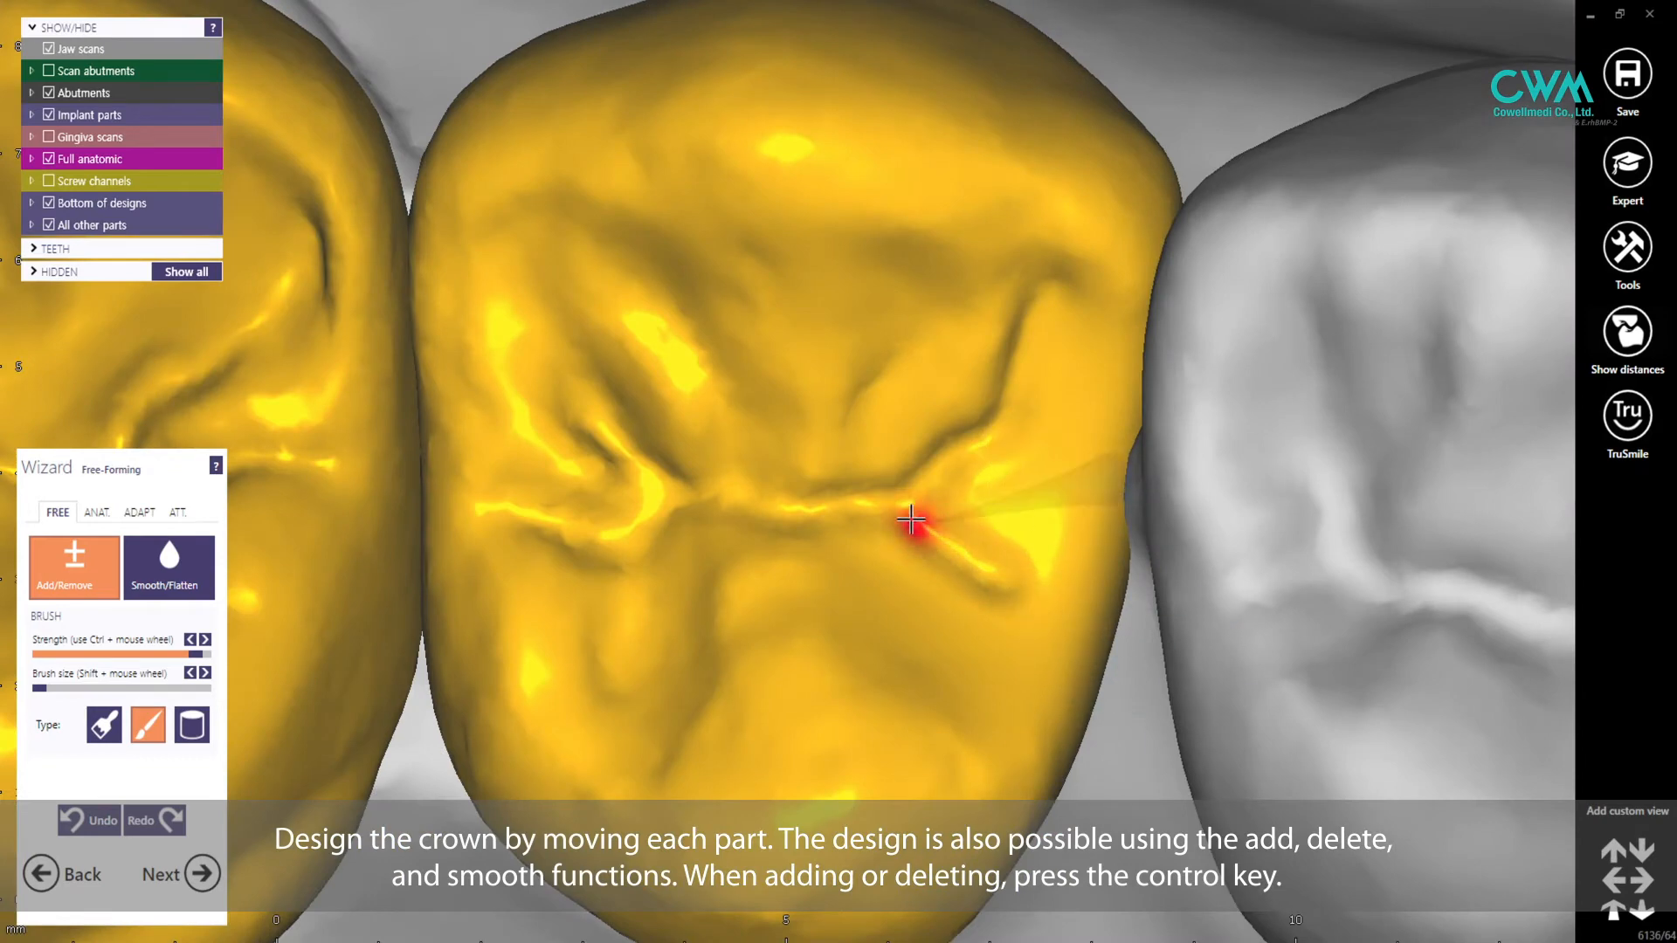
# - Reshape the mesial side of the tooth 15 crown toward the neighbouring premolar with the anatomic Tooth Parts preset
pyautogui.click(96, 513)
pyautogui.click(166, 572)
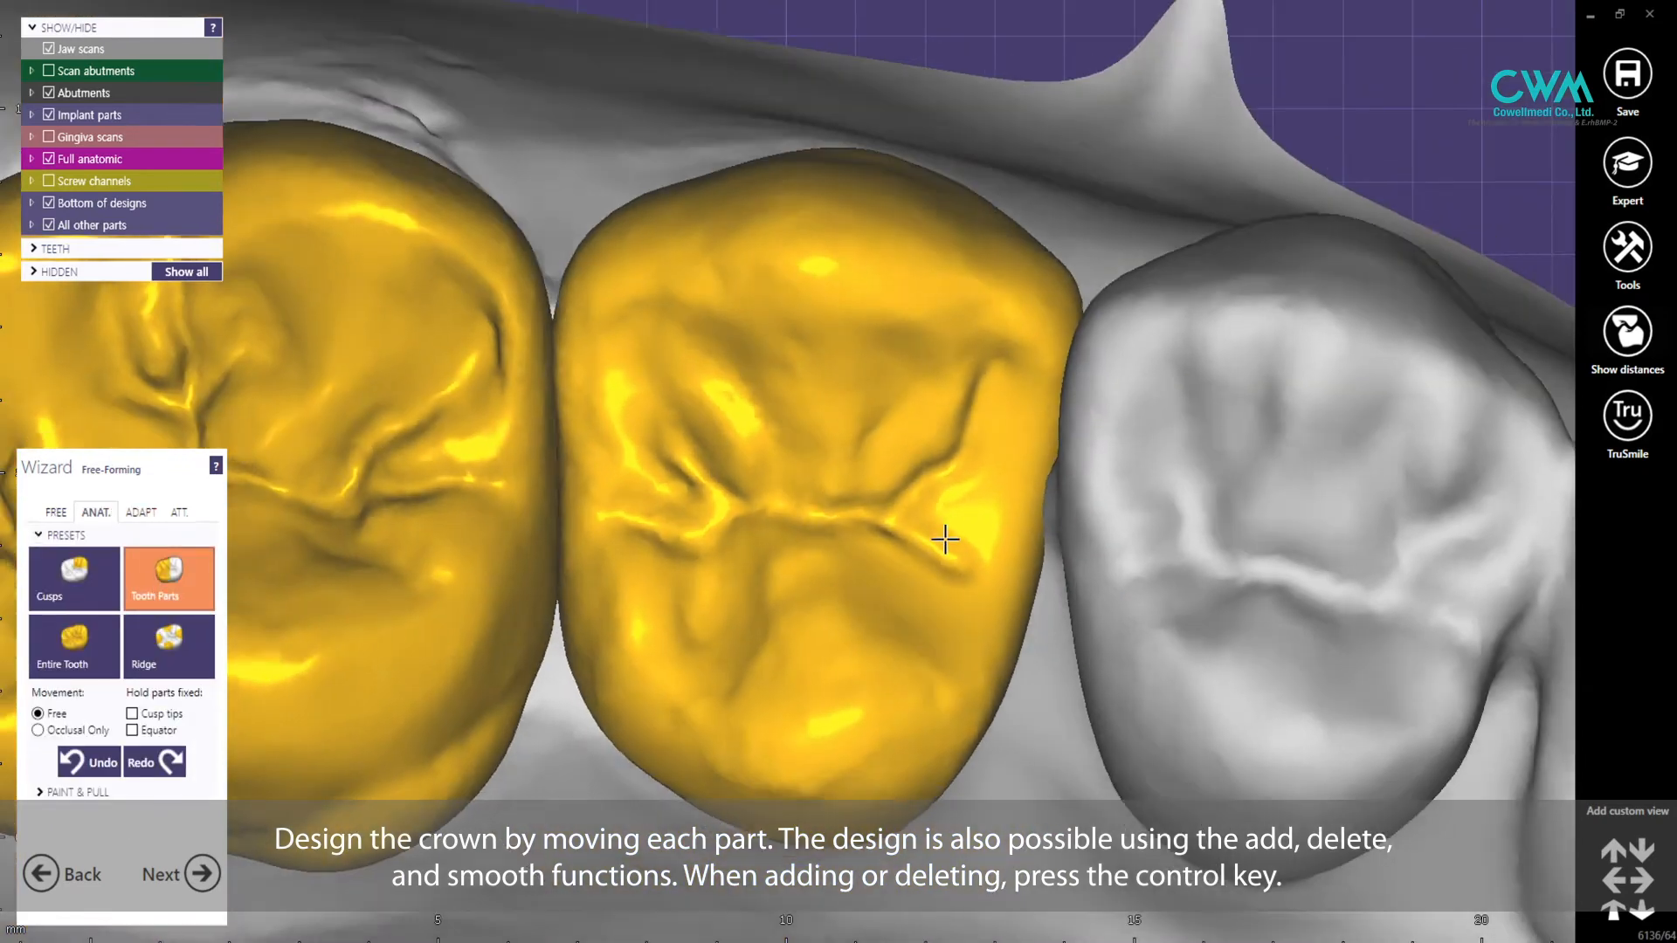
pyautogui.moveTo(1035, 576); pyautogui.dragTo(1052, 555)
pyautogui.moveTo(1052, 437); pyautogui.dragTo(947, 677, button='right')
pyautogui.scroll(-3, 948, 611)
pyautogui.scroll(5, 874, 420)
pyautogui.moveTo(893, 362); pyautogui.dragTo(876, 408)
# - Adjust the cusps of the tooth 15 crown with the Cusps preset, comparing them with the neighbouring premolar
pyautogui.scroll(-3, 876, 409)
pyautogui.moveTo(947, 411); pyautogui.dragTo(895, 398, button='right')
pyautogui.scroll(1, 895, 399)
pyautogui.click(65, 577)
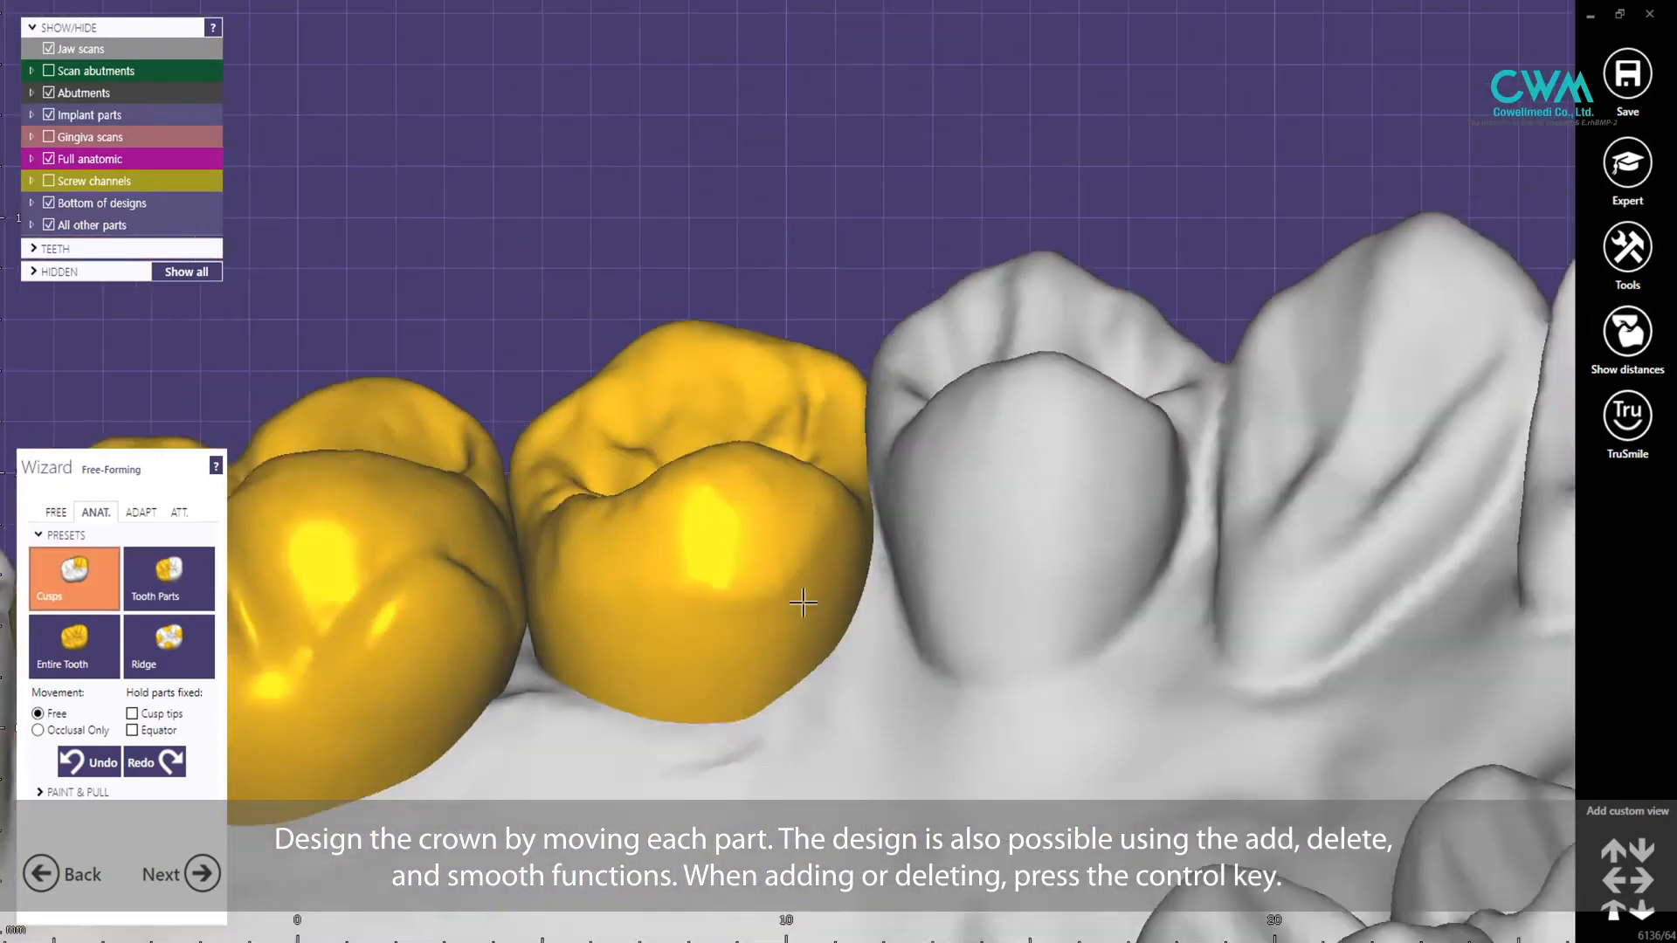
pyautogui.moveTo(801, 704); pyautogui.dragTo(797, 592, button='right')
pyautogui.scroll(2, 862, 469)
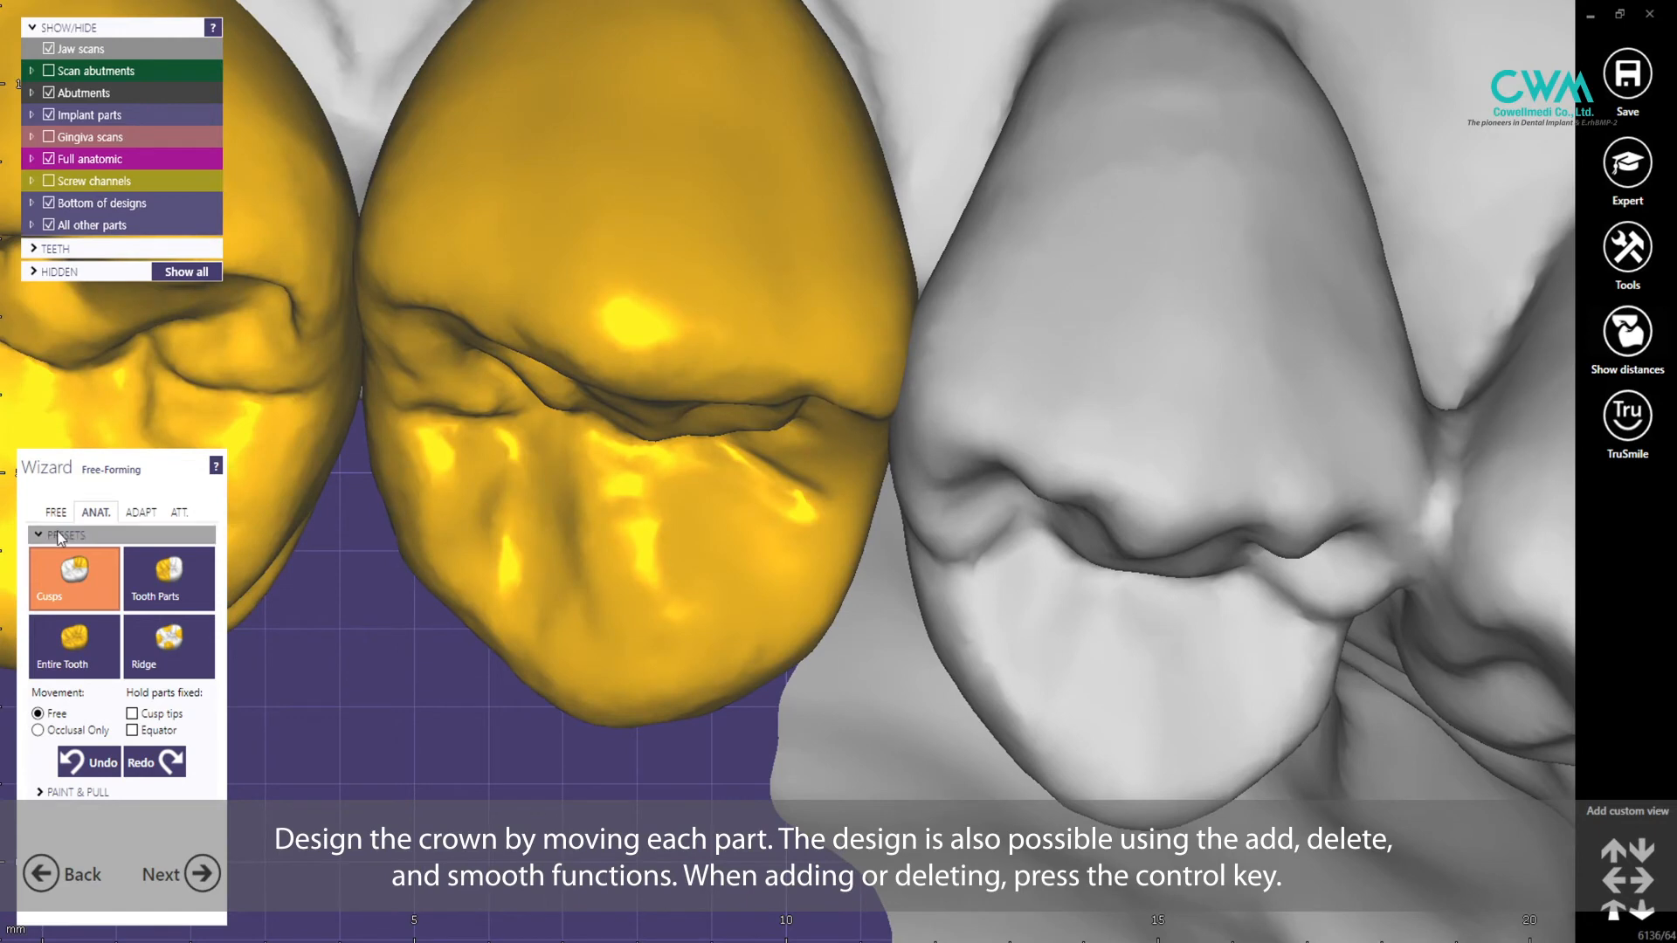
# - Build up the mesial ridge and palatal cusp area of the tooth 15 crown using Add/Remove with the broad brush at reduced strength
pyautogui.click(56, 511)
pyautogui.moveTo(577, 725); pyautogui.dragTo(566, 616, button='right')
pyautogui.scroll(-2, 566, 615)
pyautogui.click(100, 654)
pyautogui.keyDown('ctrl'); pyautogui.scroll(1, 739, 538); pyautogui.keyUp('ctrl')
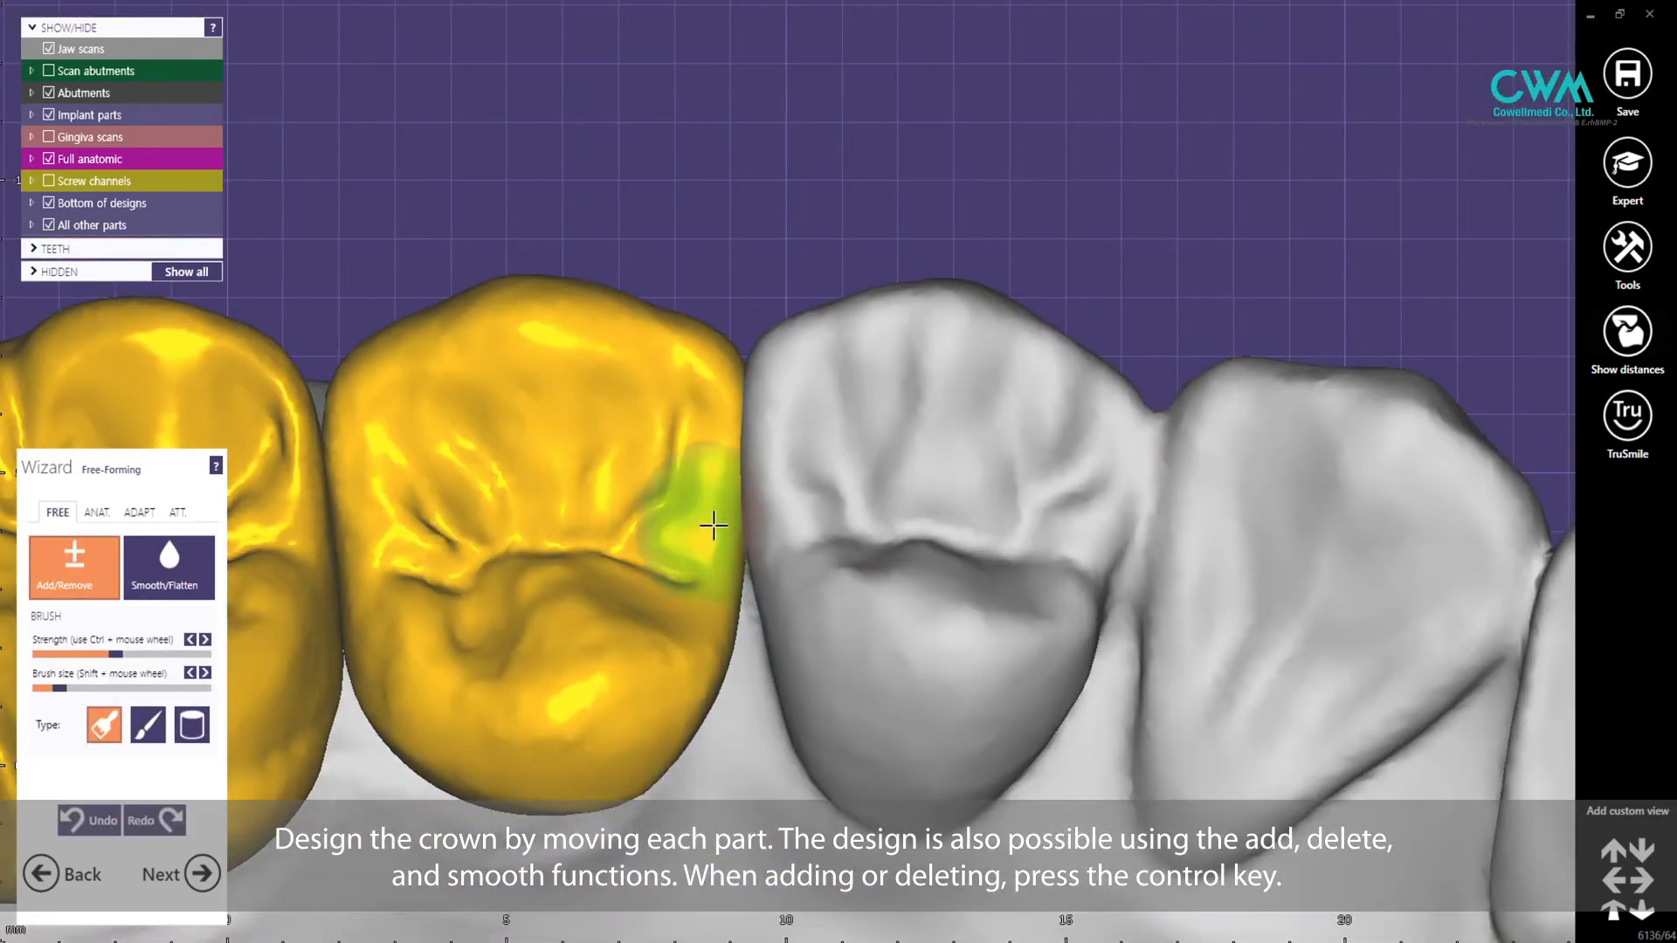
pyautogui.scroll(-3, 797, 516)
pyautogui.moveTo(797, 517); pyautogui.dragTo(786, 594, button='right')
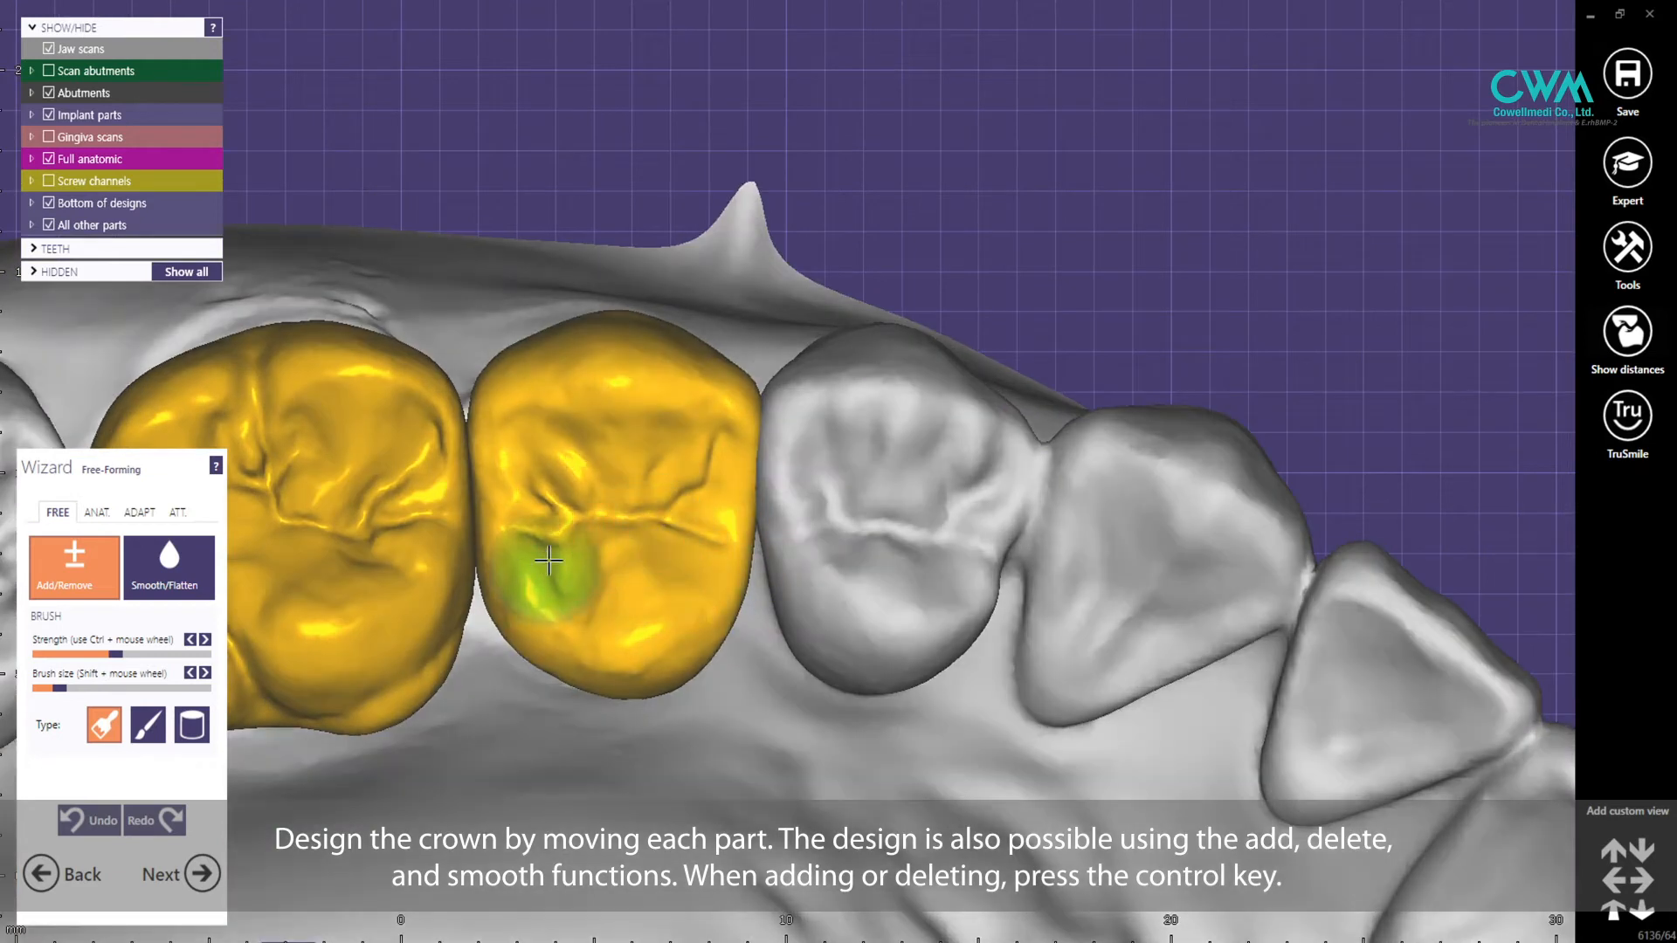
# - Add and remove material on the distal cusps and distal edge of the tooth 16 crown, adjusting brush size and strength
pyautogui.moveTo(548, 560); pyautogui.dragTo(944, 496, button='middle')
pyautogui.scroll(-2, 939, 489)
pyautogui.scroll(4, 655, 489)
pyautogui.keyDown('ctrl'); pyautogui.scroll(1, 689, 397); pyautogui.keyUp('ctrl')
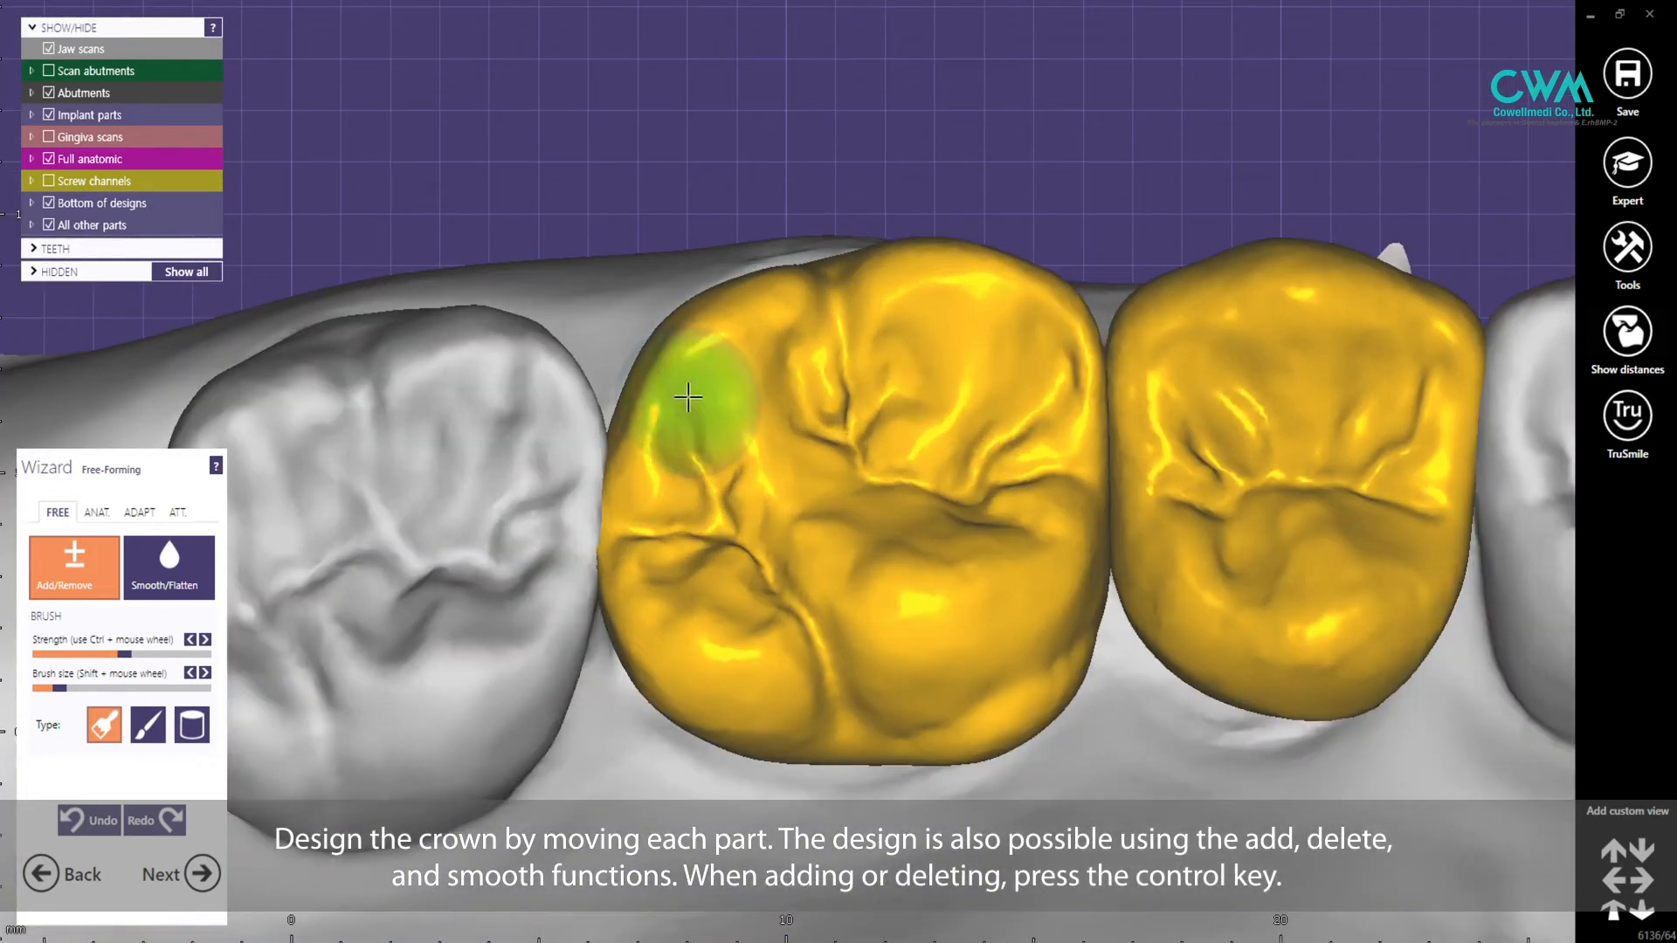
pyautogui.keyDown('shift'); pyautogui.scroll(-1, 689, 397); pyautogui.keyUp('shift')
pyautogui.scroll(2, 669, 367)
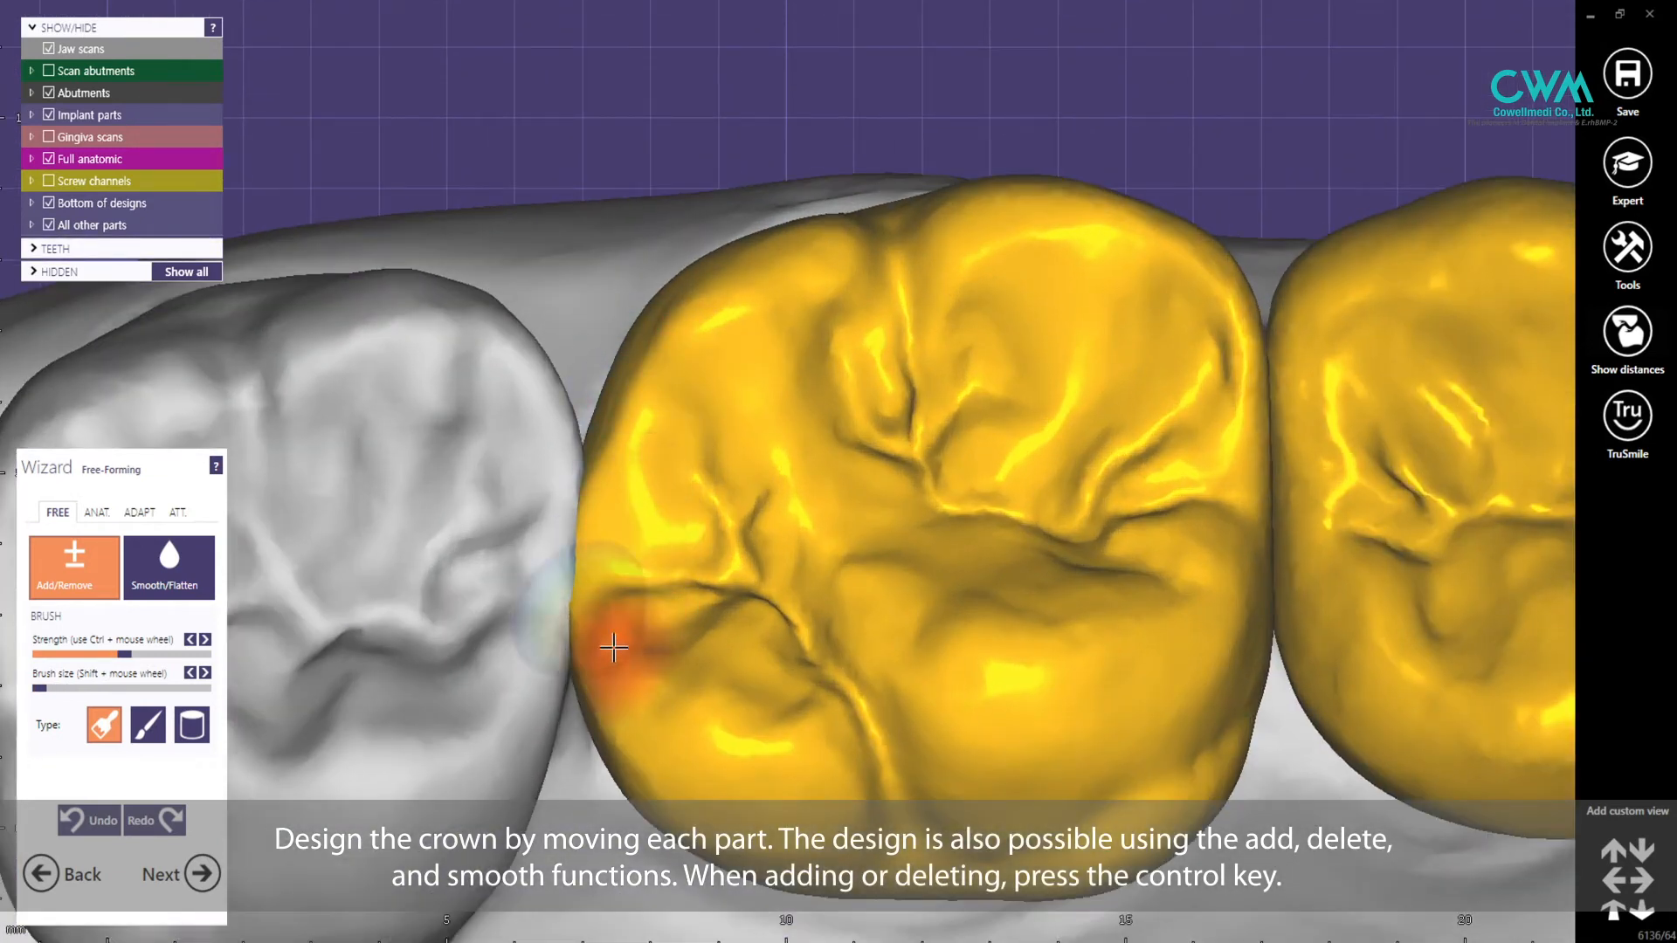
pyautogui.moveTo(767, 706); pyautogui.dragTo(758, 603, button='right')
pyautogui.keyDown('shift'); pyautogui.scroll(2, 602, 651); pyautogui.keyUp('shift')
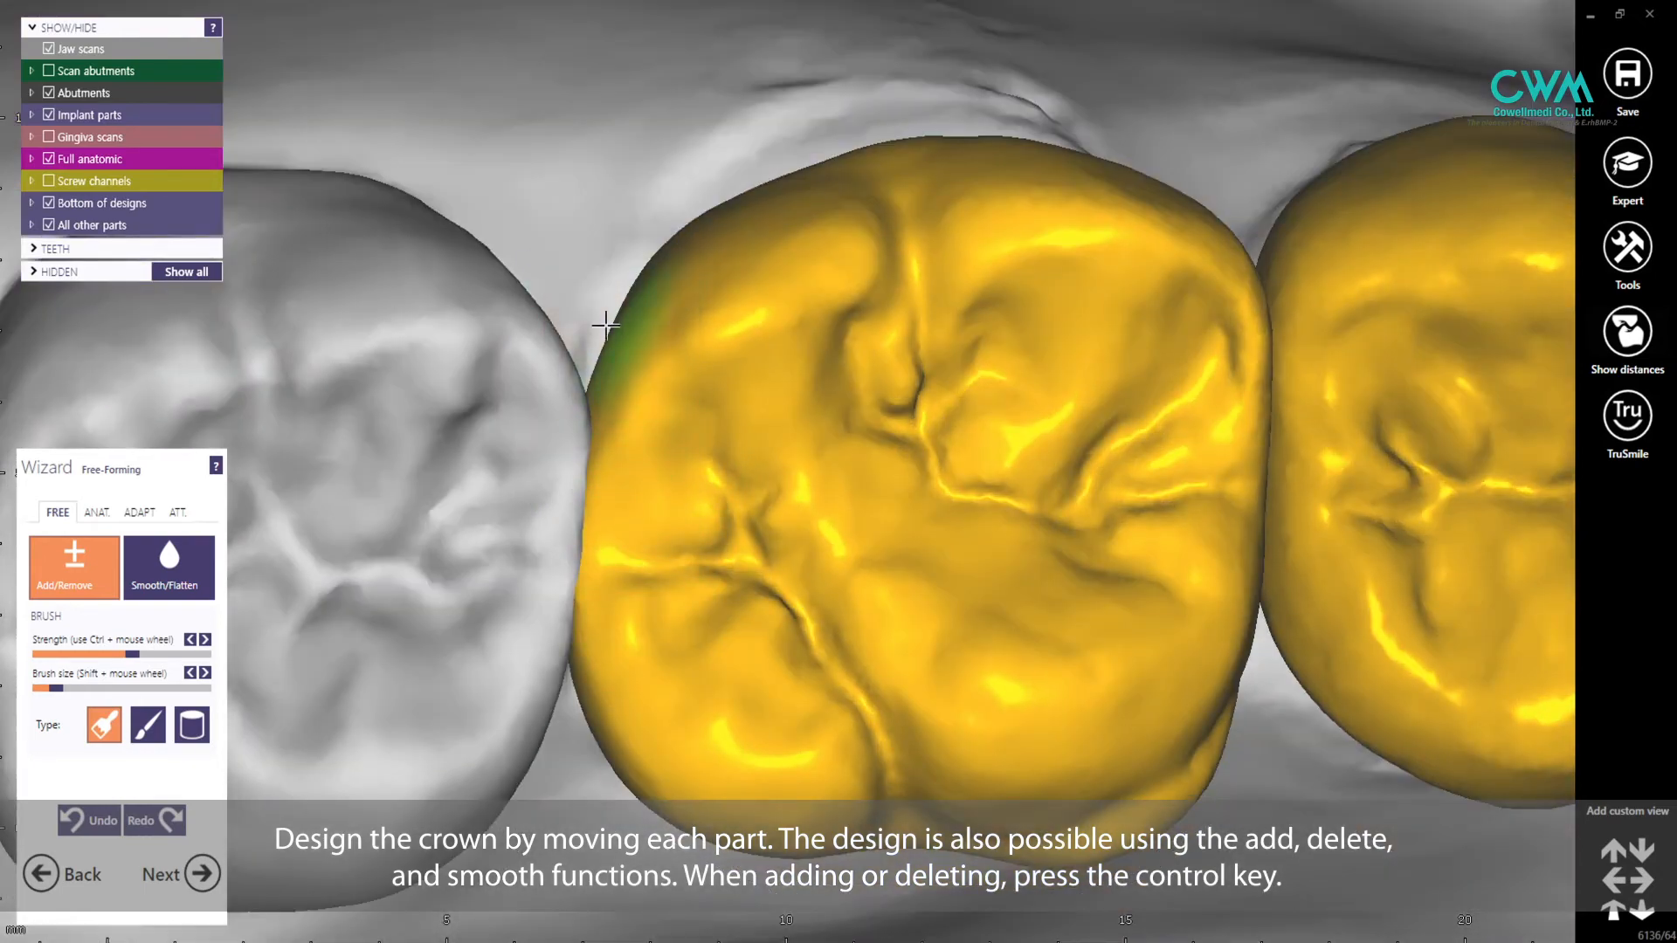
# - Cut both crowns' intersections with the adjacent teeth using the Approx. adaptation at a desired distance of 0 mm
pyautogui.scroll(-4, 605, 324)
pyautogui.moveTo(917, 462); pyautogui.dragTo(643, 385, button='middle')
pyautogui.scroll(-2, 765, 425)
pyautogui.moveTo(887, 464); pyautogui.dragTo(878, 514, button='right')
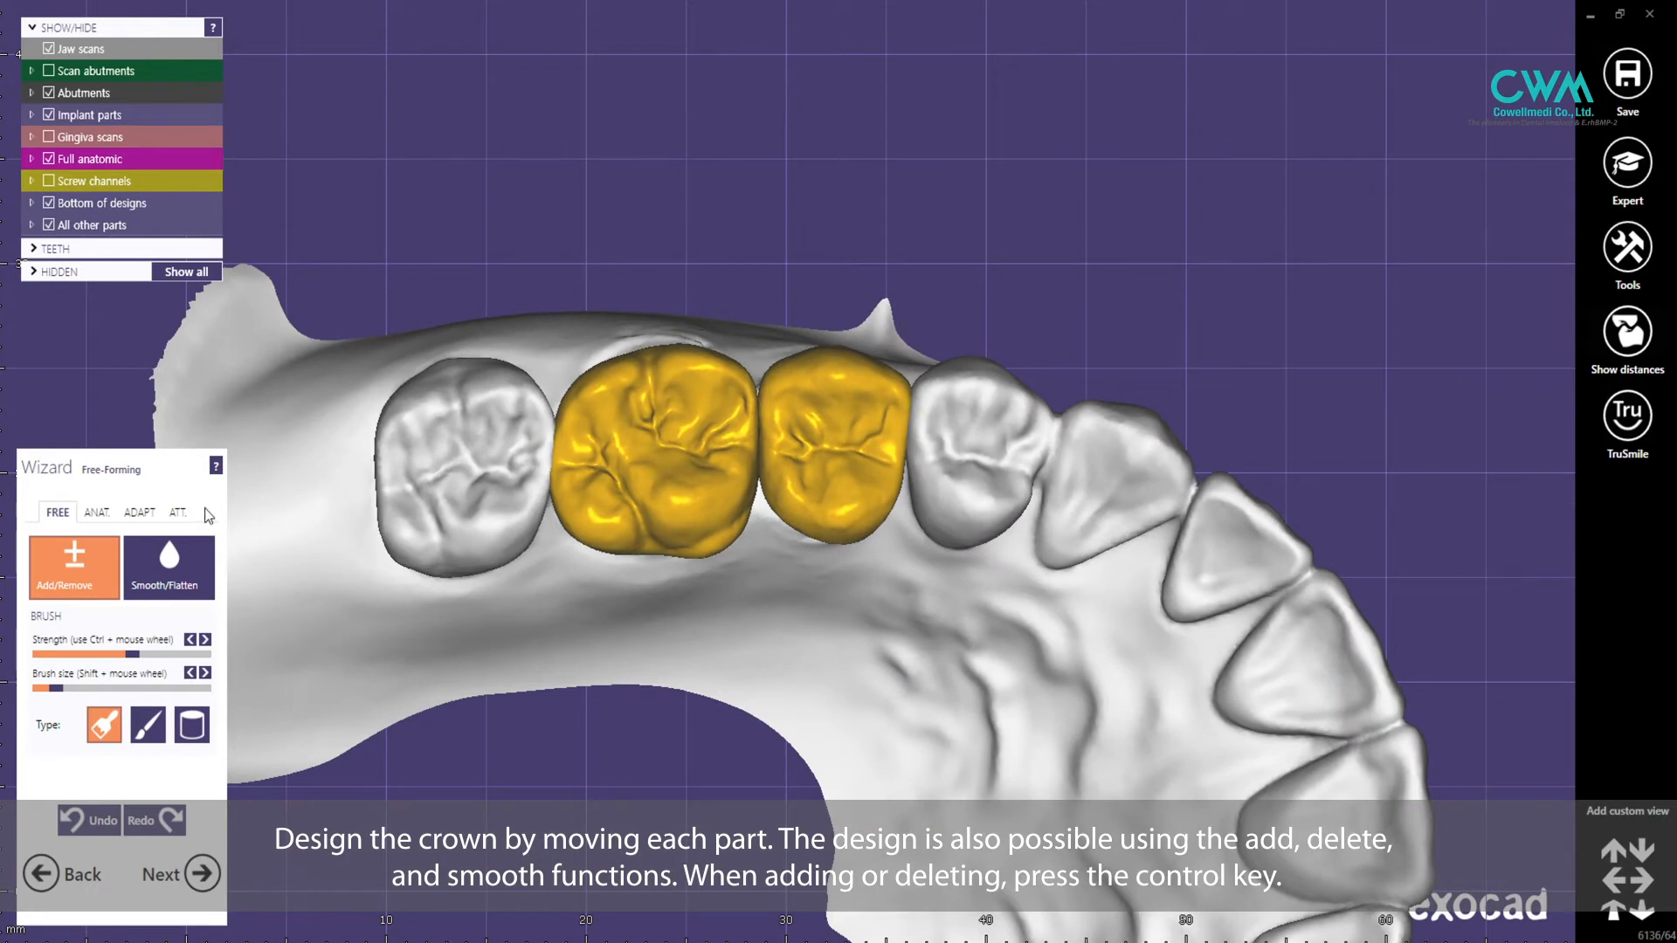
pyautogui.click(149, 511)
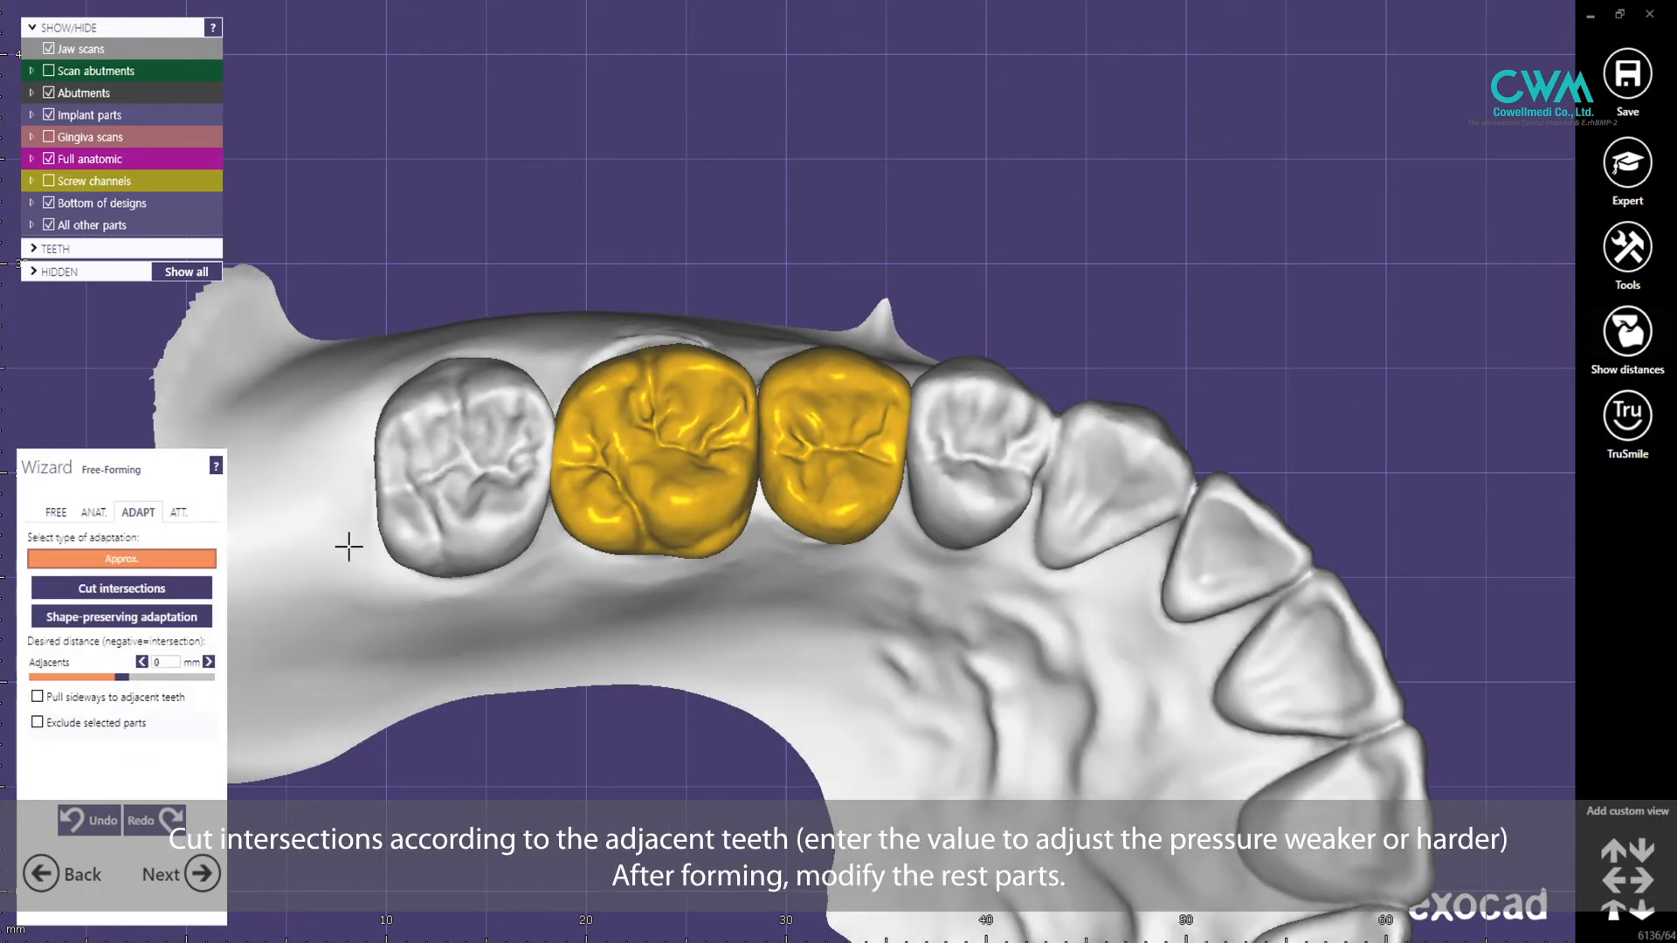
pyautogui.scroll(-3, 508, 451)
pyautogui.scroll(3, 533, 533)
pyautogui.moveTo(535, 610); pyautogui.dragTo(613, 697, button='middle')
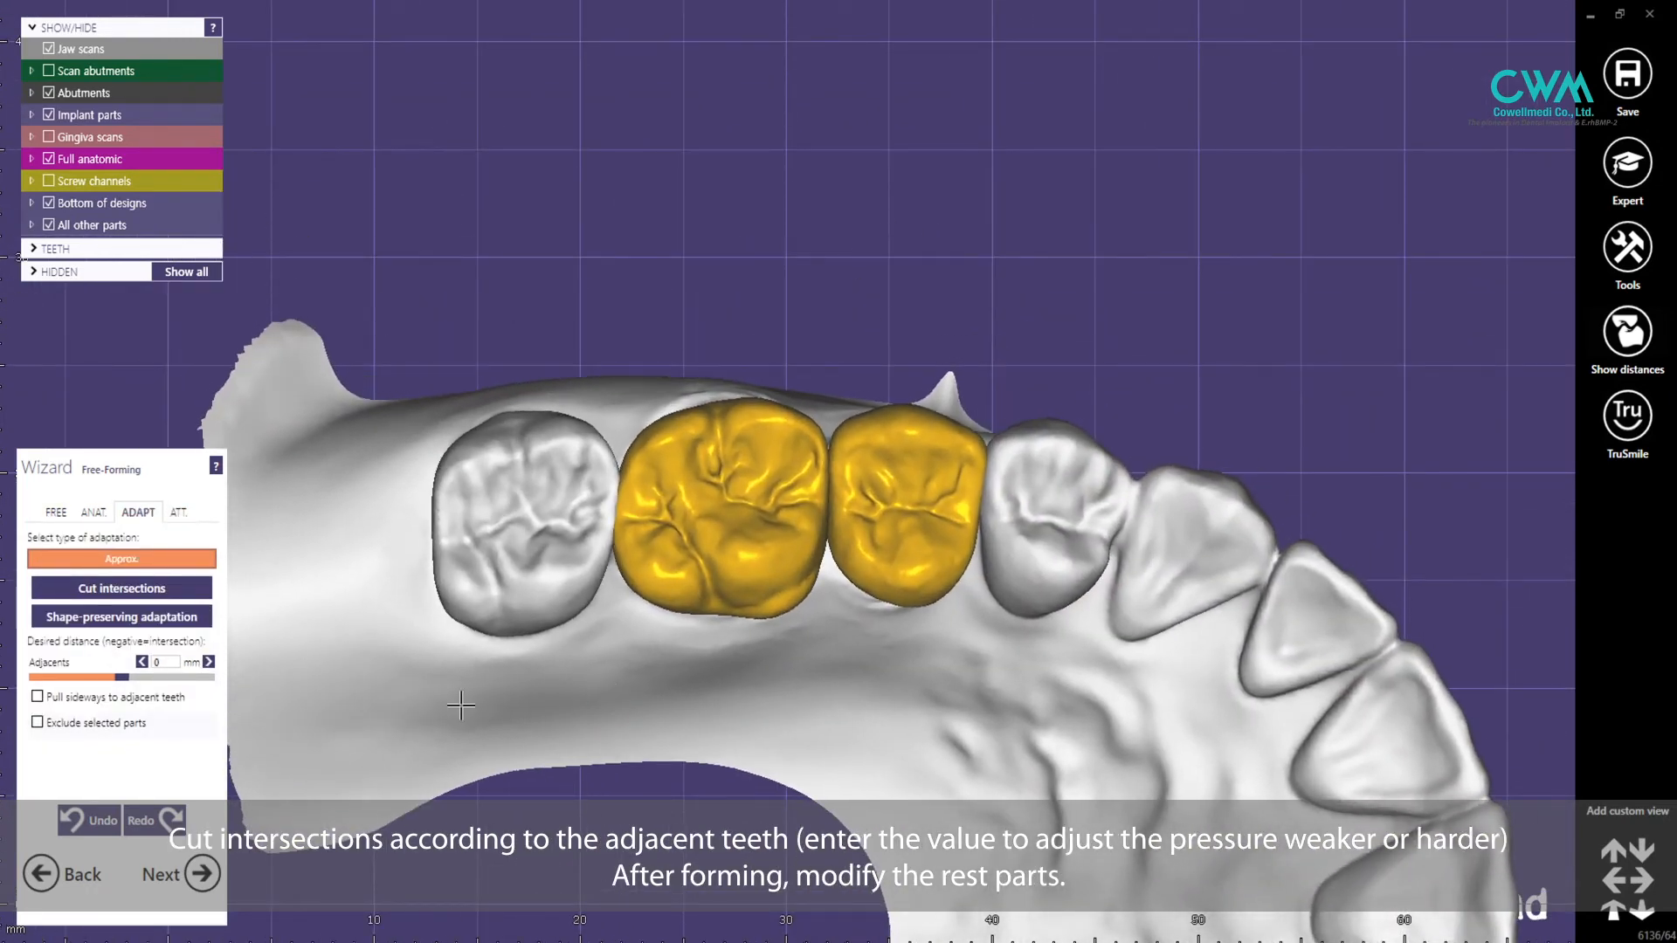
pyautogui.click(166, 684)
pyautogui.moveTo(740, 750); pyautogui.dragTo(733, 641, button='middle')
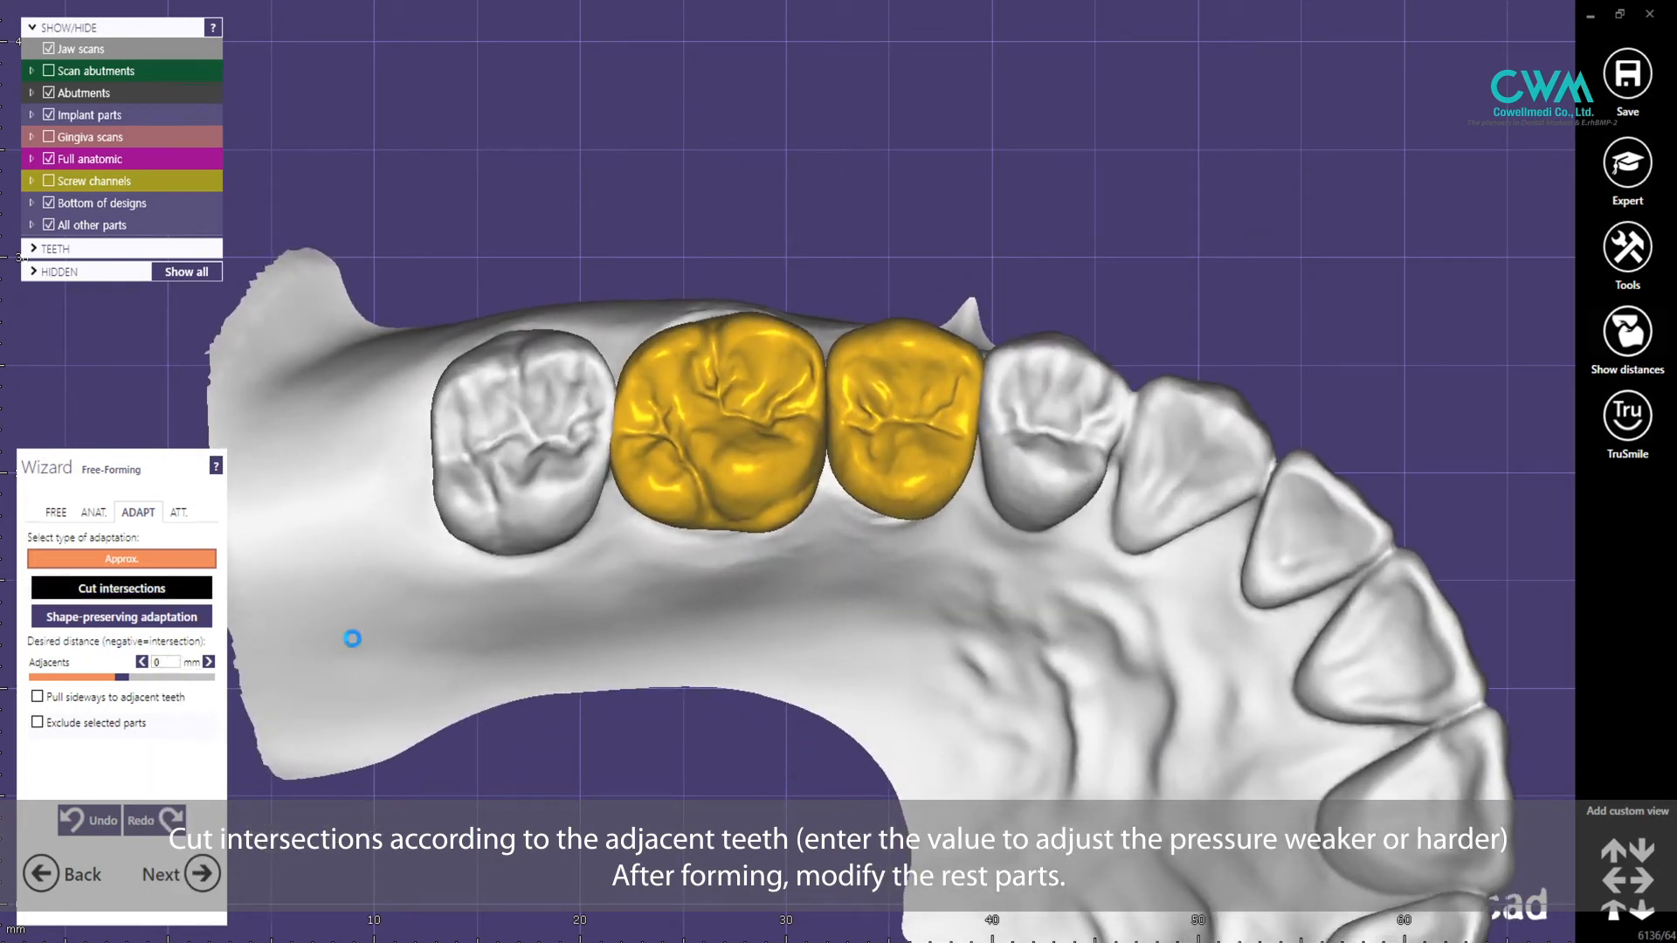
# - Smooth the rough underside of the tooth 15 crown around its Ti-base with Smooth/Flatten, adjusting the brush size
pyautogui.moveTo(1050, 494); pyautogui.dragTo(1049, 497, button='right')
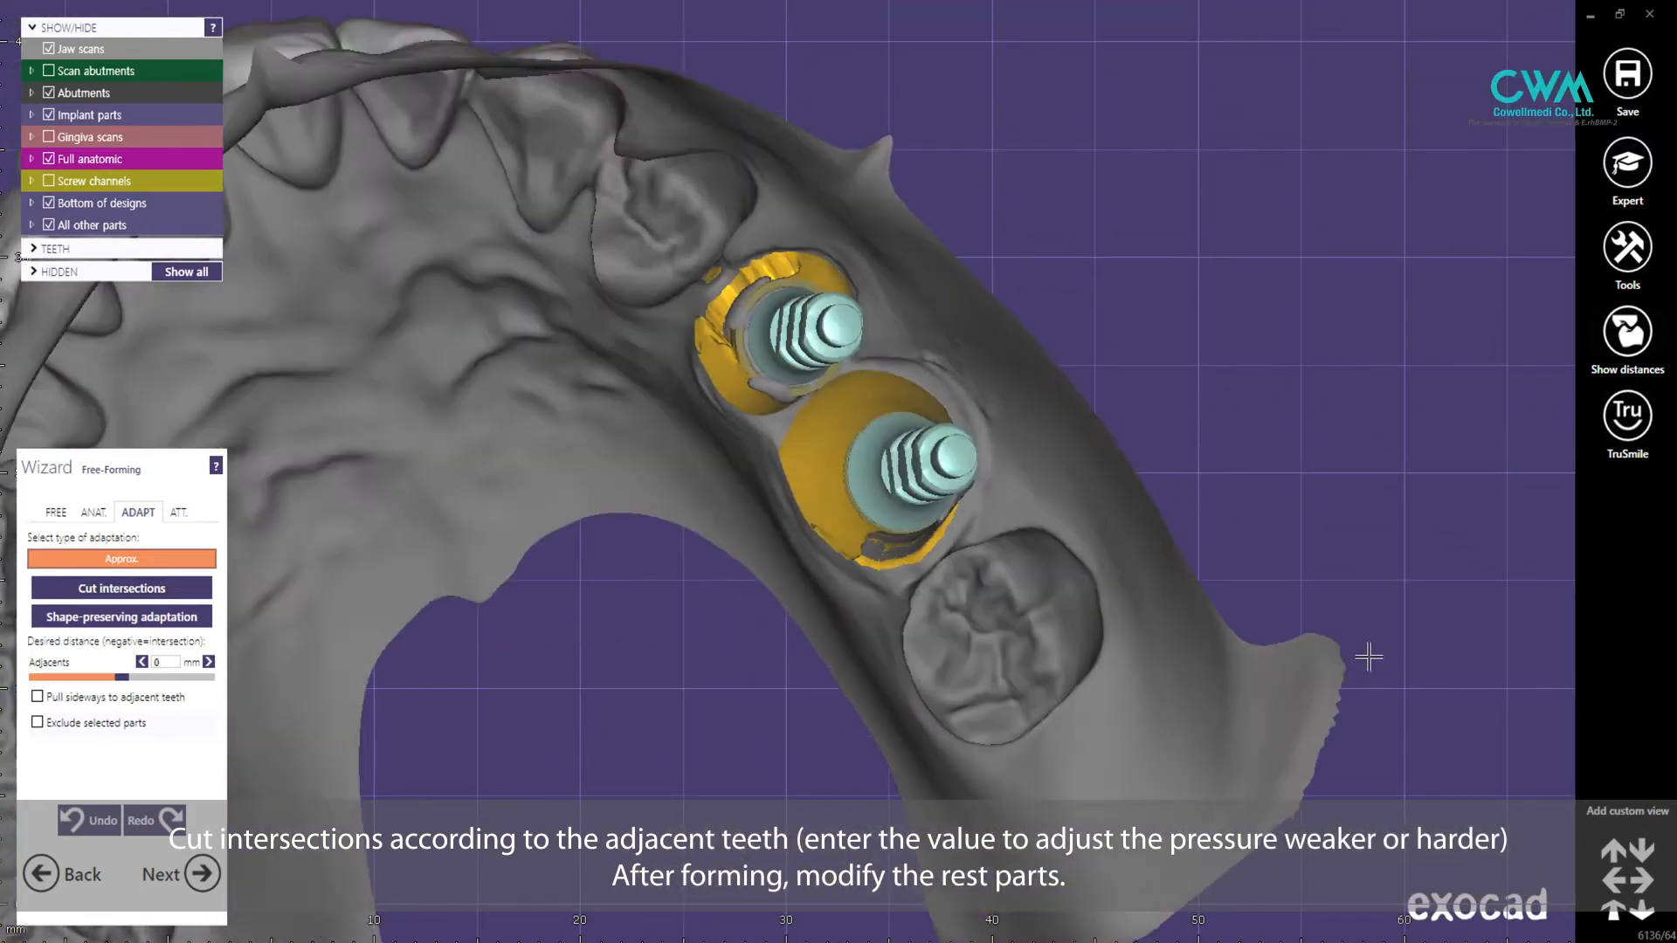
pyautogui.scroll(2, 1370, 659)
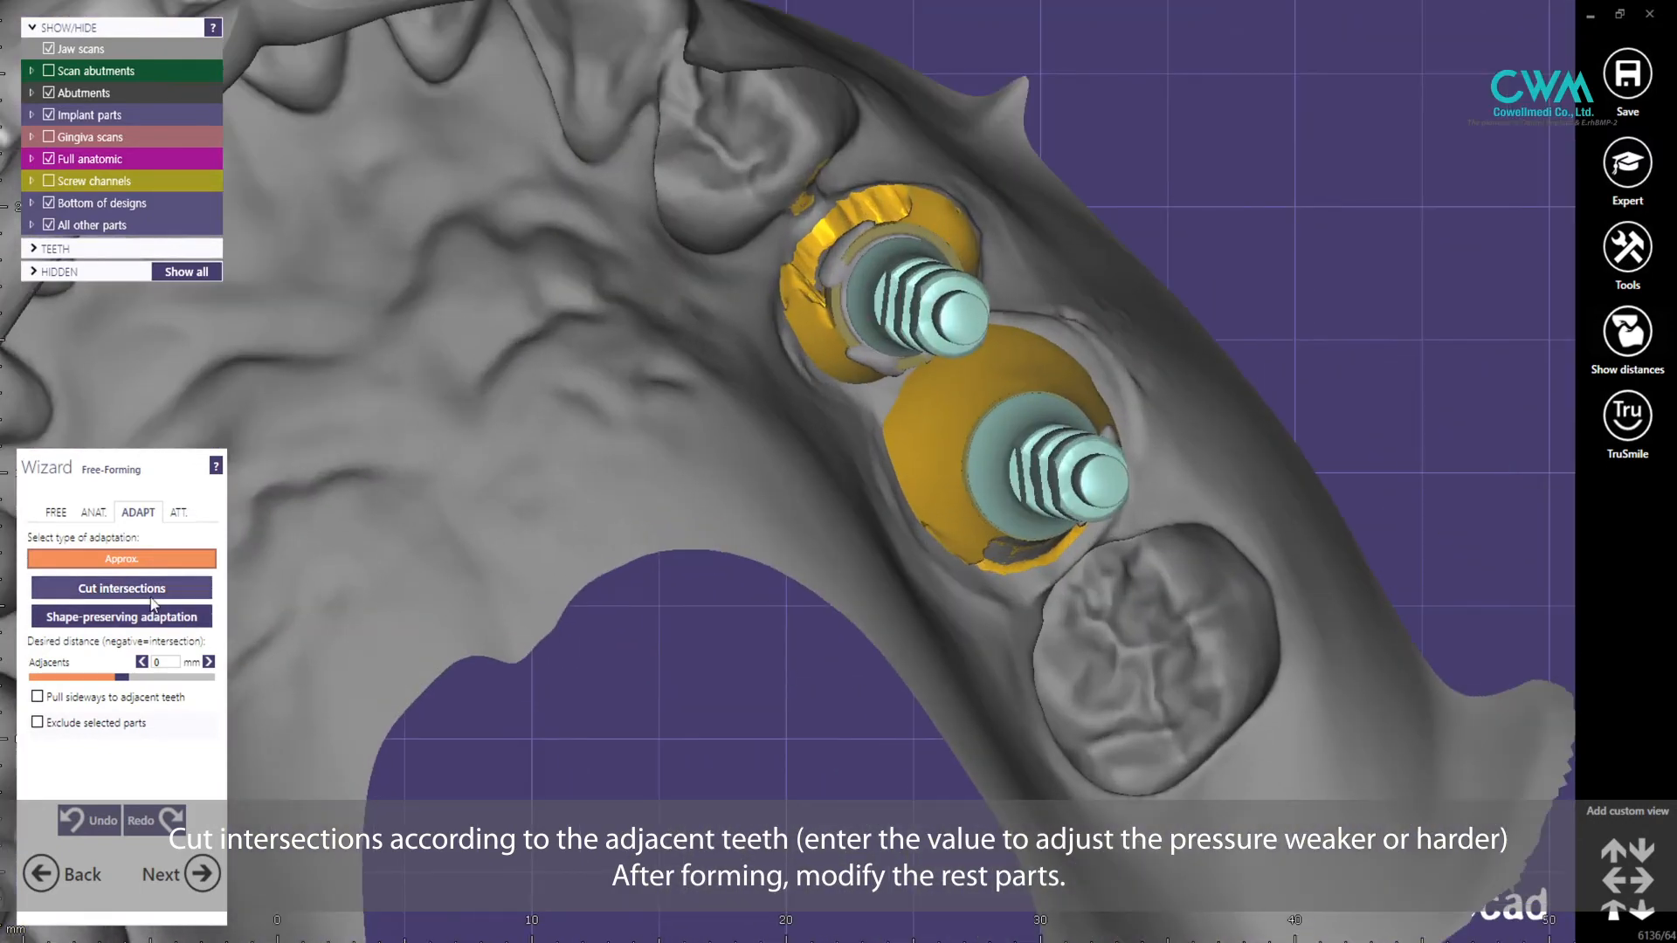
pyautogui.click(56, 512)
pyautogui.scroll(2, 943, 353)
pyautogui.keyDown('shift'); pyautogui.scroll(2, 943, 354); pyautogui.keyUp('shift')
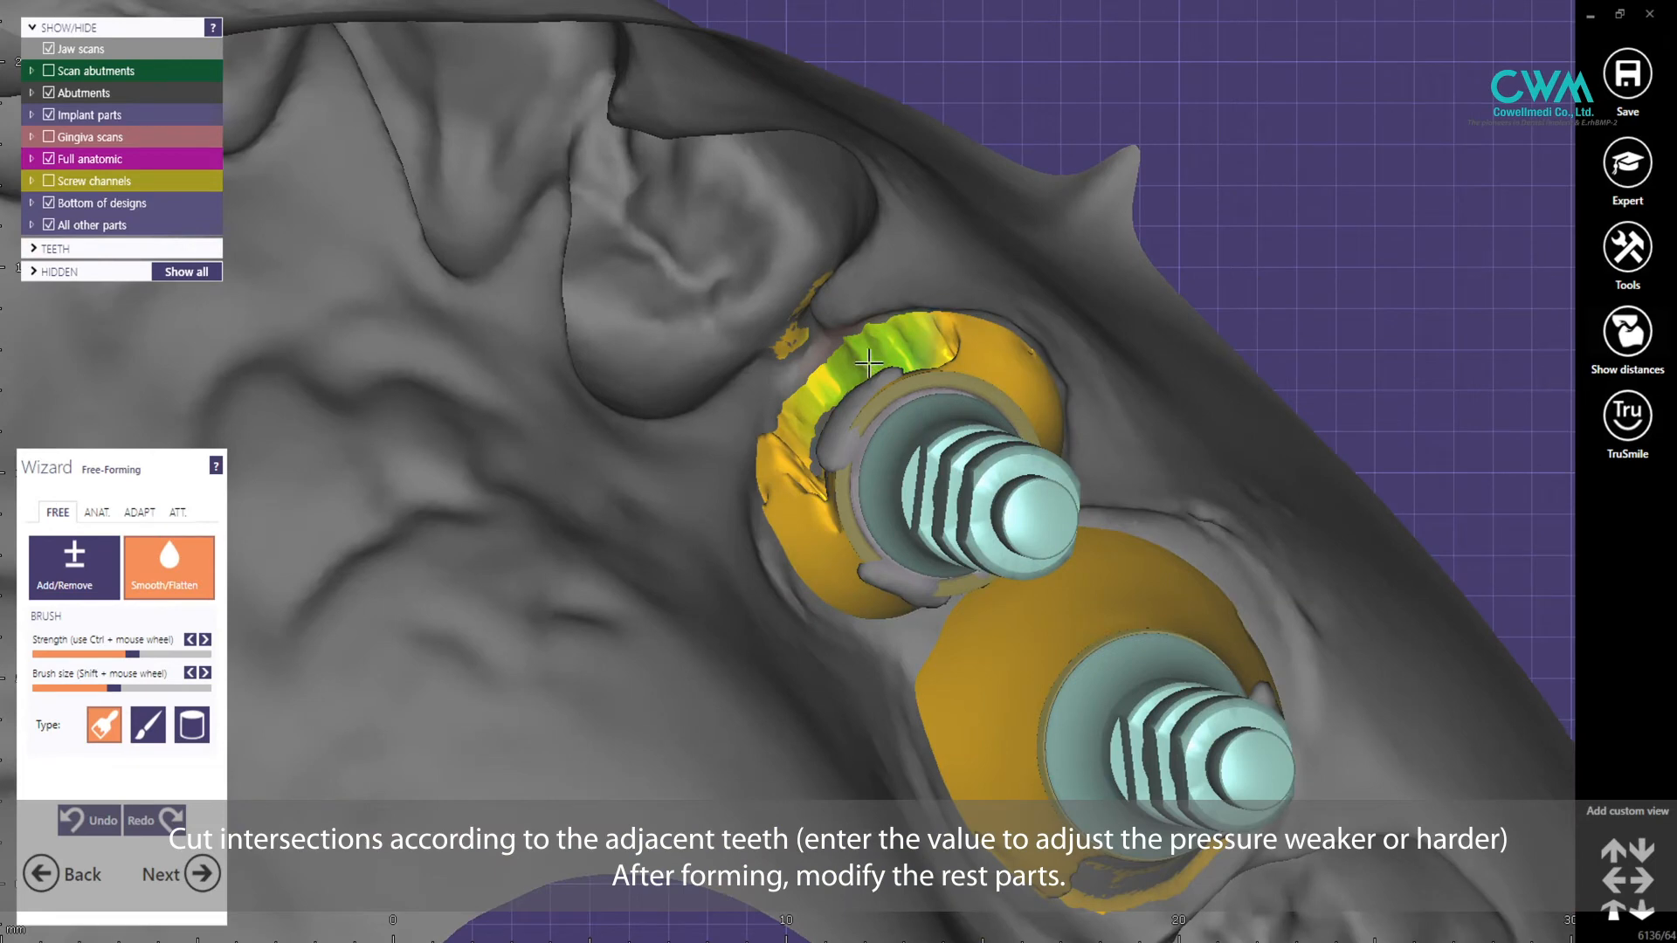
pyautogui.scroll(2, 949, 352)
pyautogui.moveTo(794, 431); pyautogui.dragTo(839, 583, button='right')
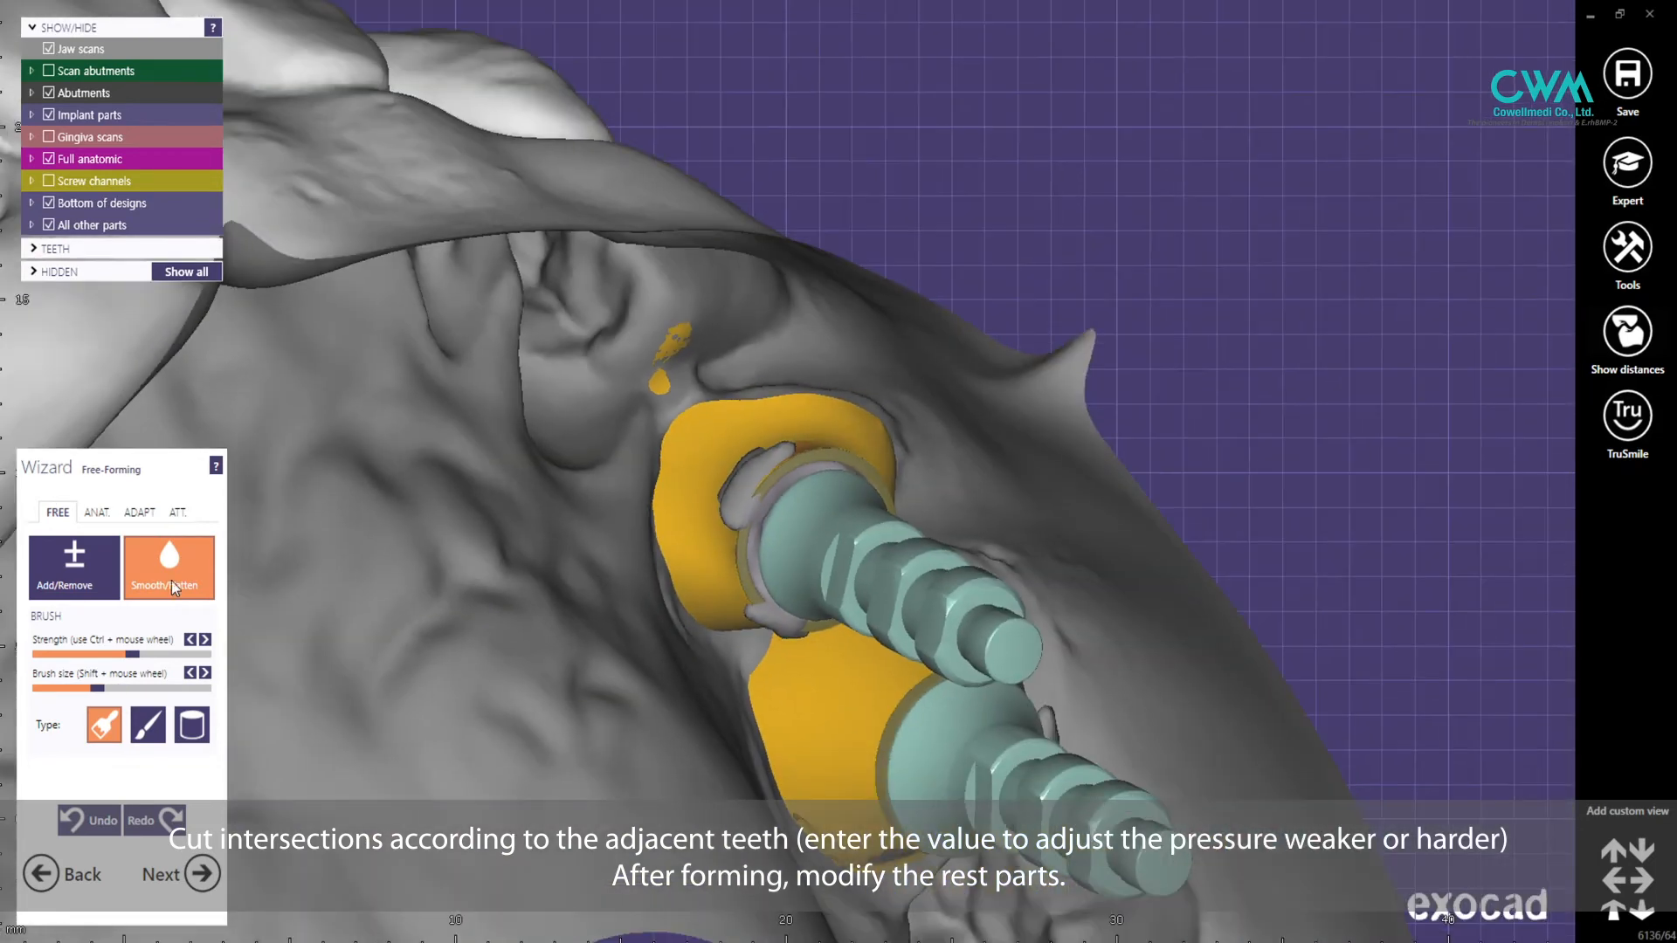
# - Hide the jaw scans and reshape the crown bases near the Ti-bases with Add/Remove, adjusting the brush size
pyautogui.click(75, 566)
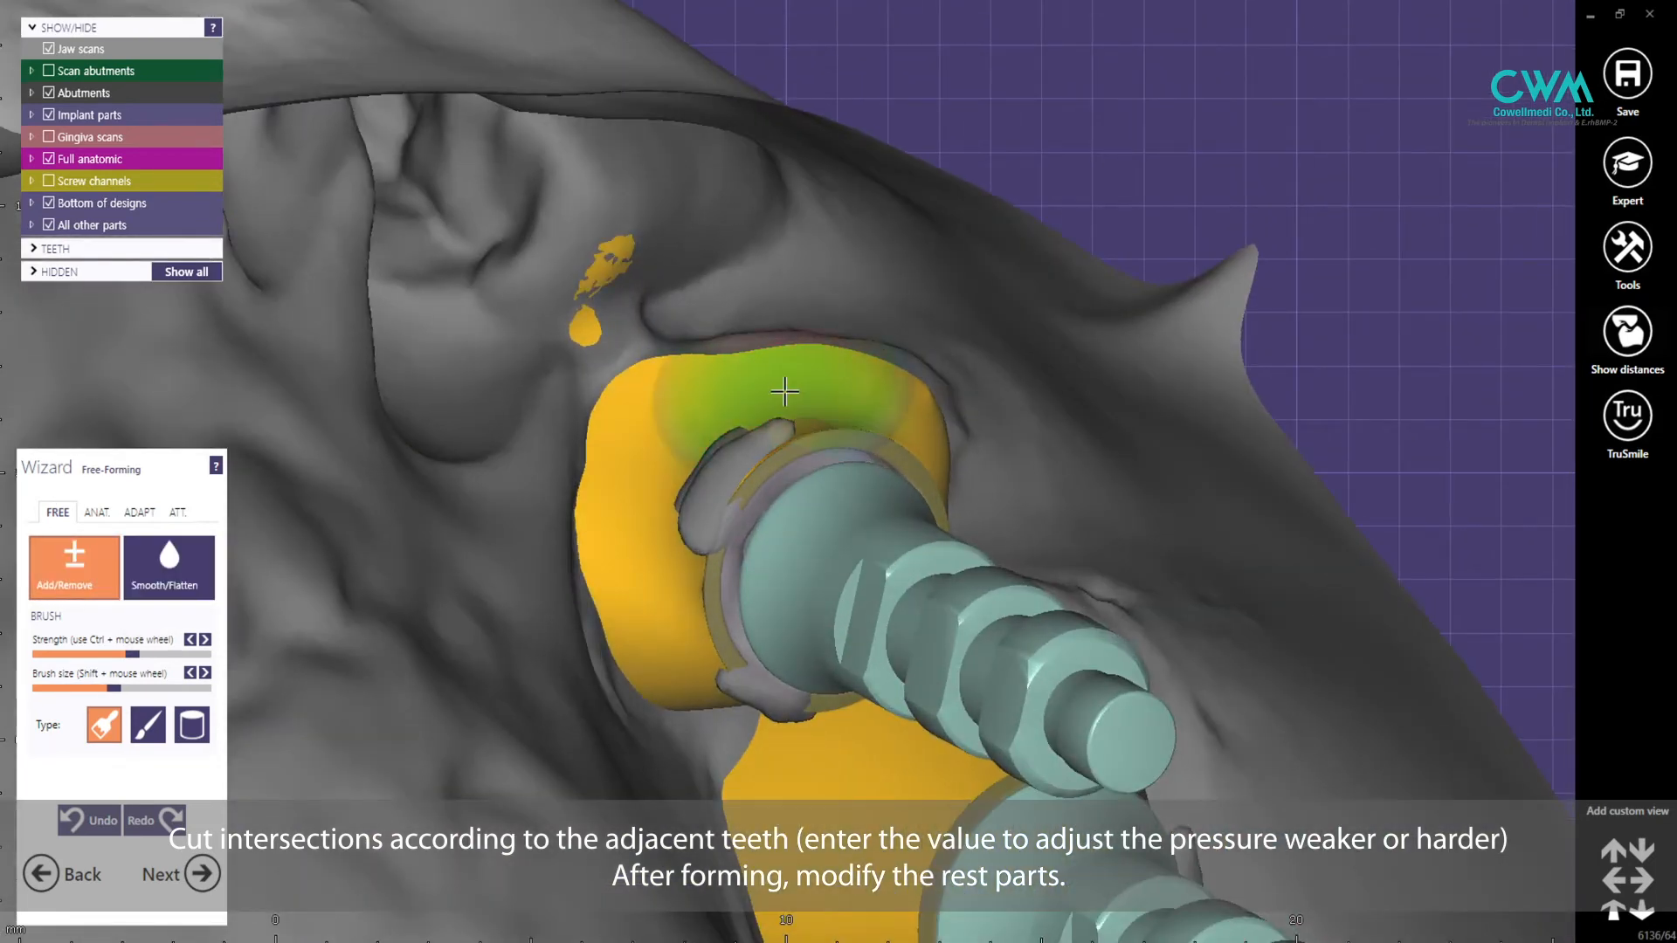
pyautogui.click(49, 49)
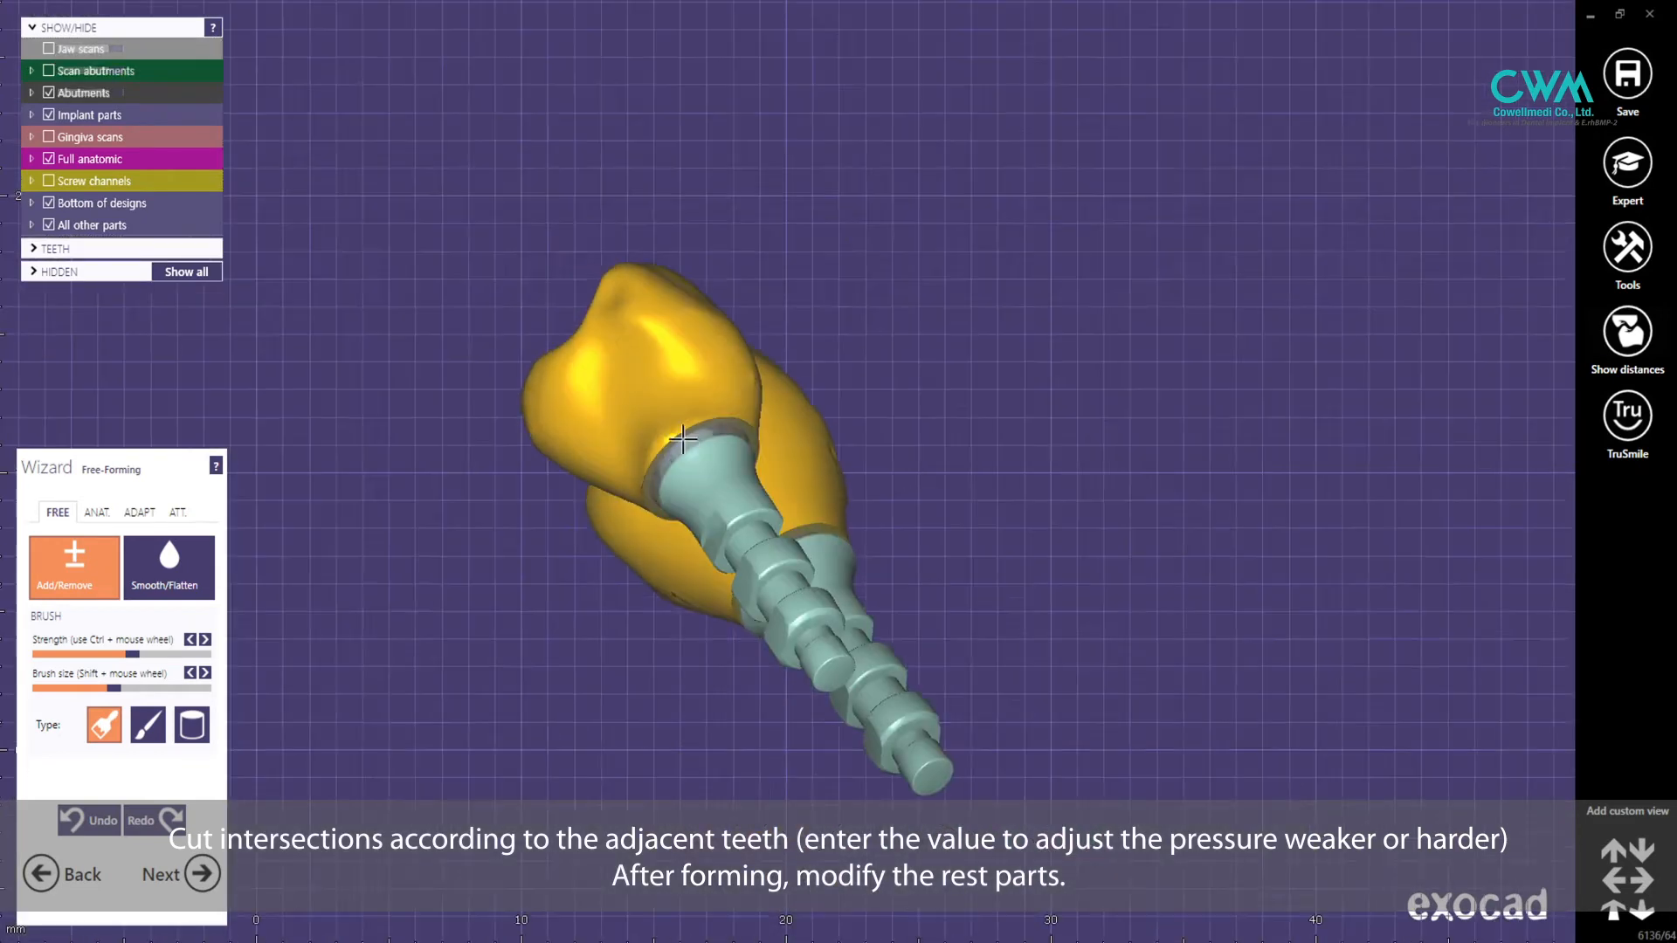
pyautogui.scroll(5, 592, 374)
pyautogui.keyDown('shift'); pyautogui.scroll(-2, 682, 350); pyautogui.keyUp('shift')
pyautogui.moveTo(547, 487)
pyautogui.mouseDown(button='right')
pyautogui.moveTo(682, 350)
pyautogui.moveTo(734, 402)
pyautogui.moveTo(853, 442)
pyautogui.moveTo(853, 428)
pyautogui.mouseUp(button='right')
pyautogui.keyDown('shift'); pyautogui.scroll(-2, 906, 87); pyautogui.keyUp('shift')
# - Smooth the sides and bases of both crowns above the Ti-bases with Smooth/Flatten, working around them from several sides
pyautogui.click(169, 568)
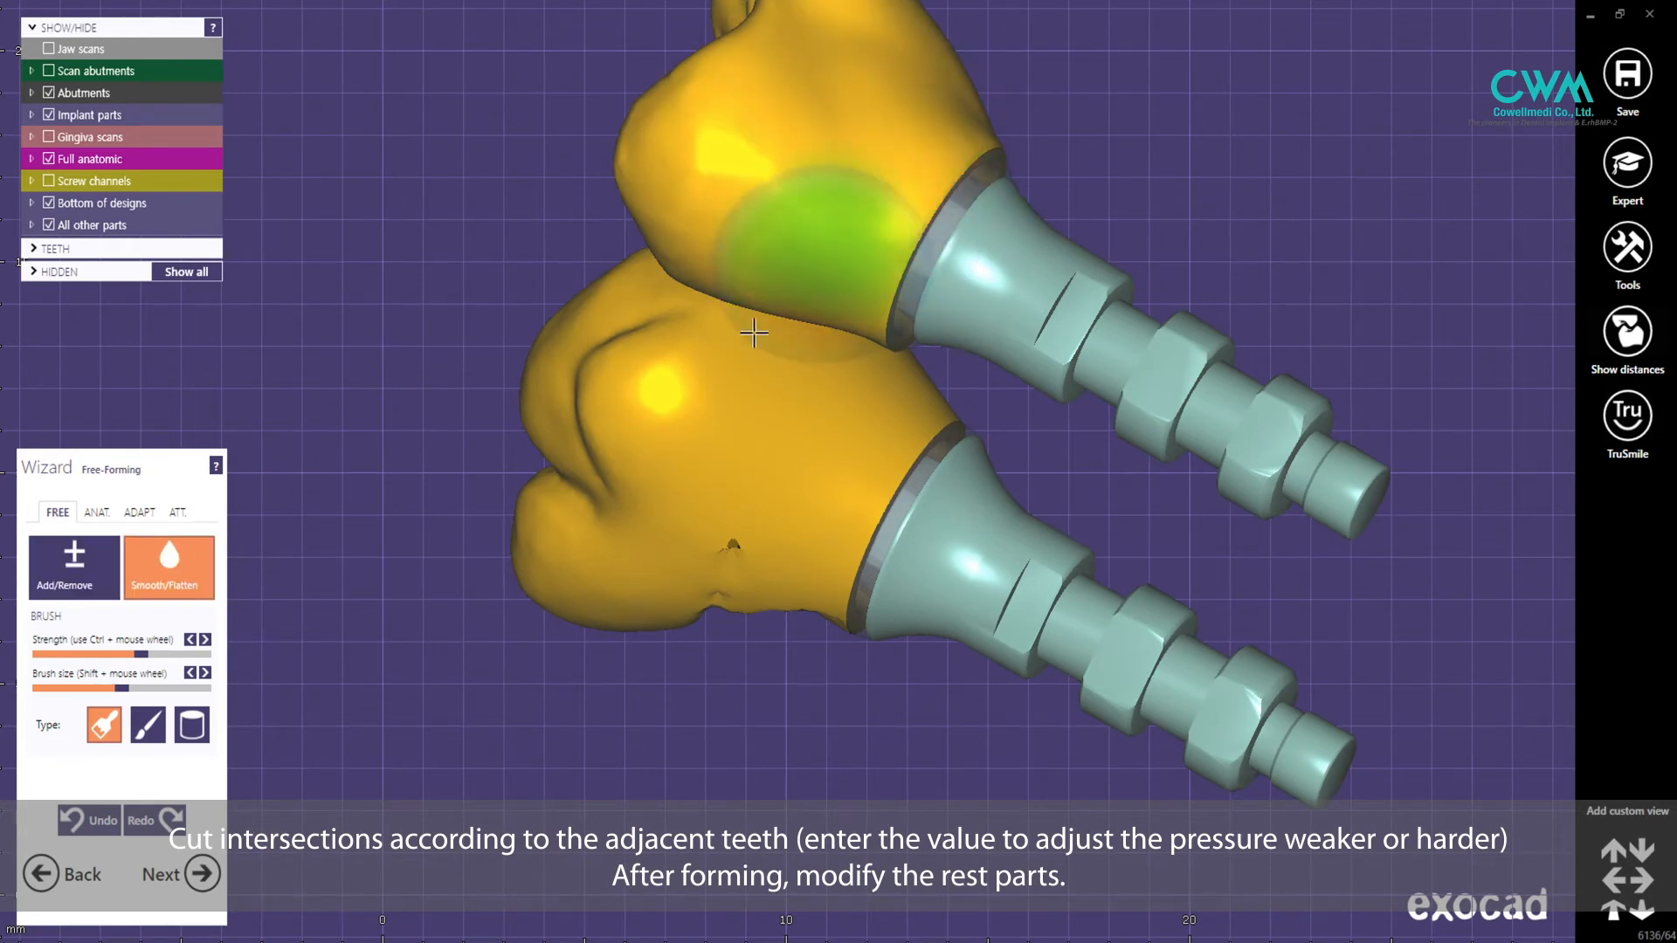
pyautogui.moveTo(752, 332); pyautogui.dragTo(628, 653, button='right')
pyautogui.scroll(-2, 627, 654)
pyautogui.scroll(2, 628, 653)
pyautogui.scroll(-2, 748, 517)
pyautogui.moveTo(748, 516)
pyautogui.mouseDown(button='right')
pyautogui.moveTo(809, 629)
pyautogui.moveTo(772, 521)
pyautogui.moveTo(638, 506)
pyautogui.mouseUp(button='right')
pyautogui.scroll(1, 771, 521)
pyautogui.scroll(2, 637, 506)
# - Build up the lower side of the tooth 16 crown above its Ti-base with Add/Remove and smooth the reshaped surface
pyautogui.click(85, 575)
pyautogui.scroll(1, 656, 504)
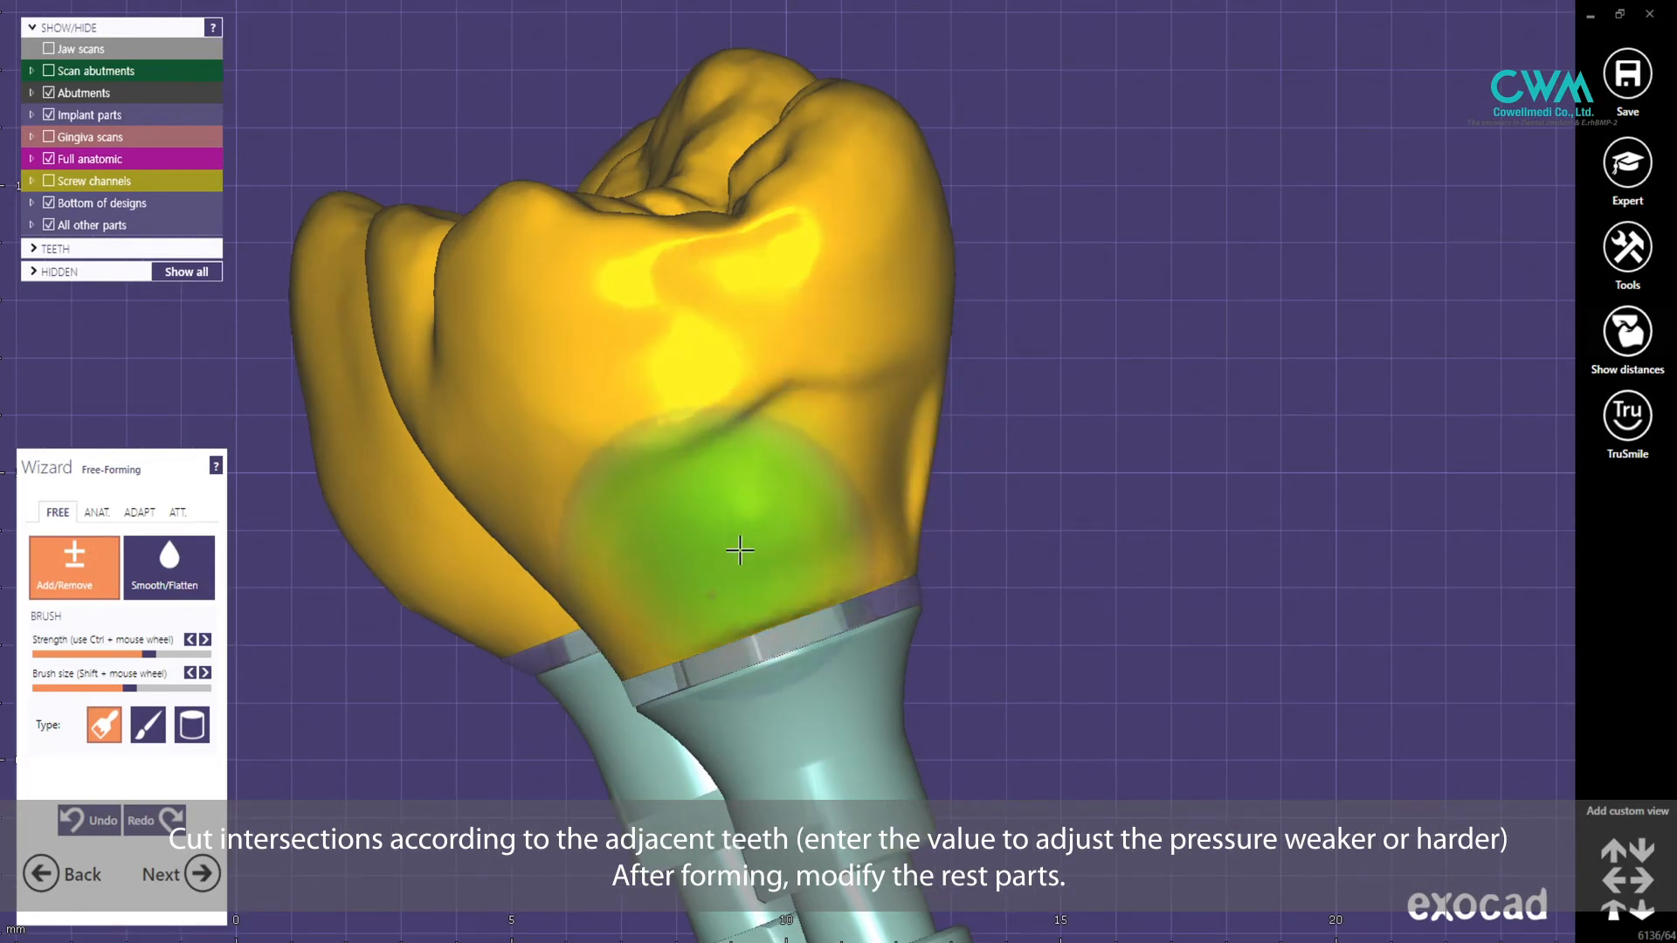
pyautogui.click(195, 583)
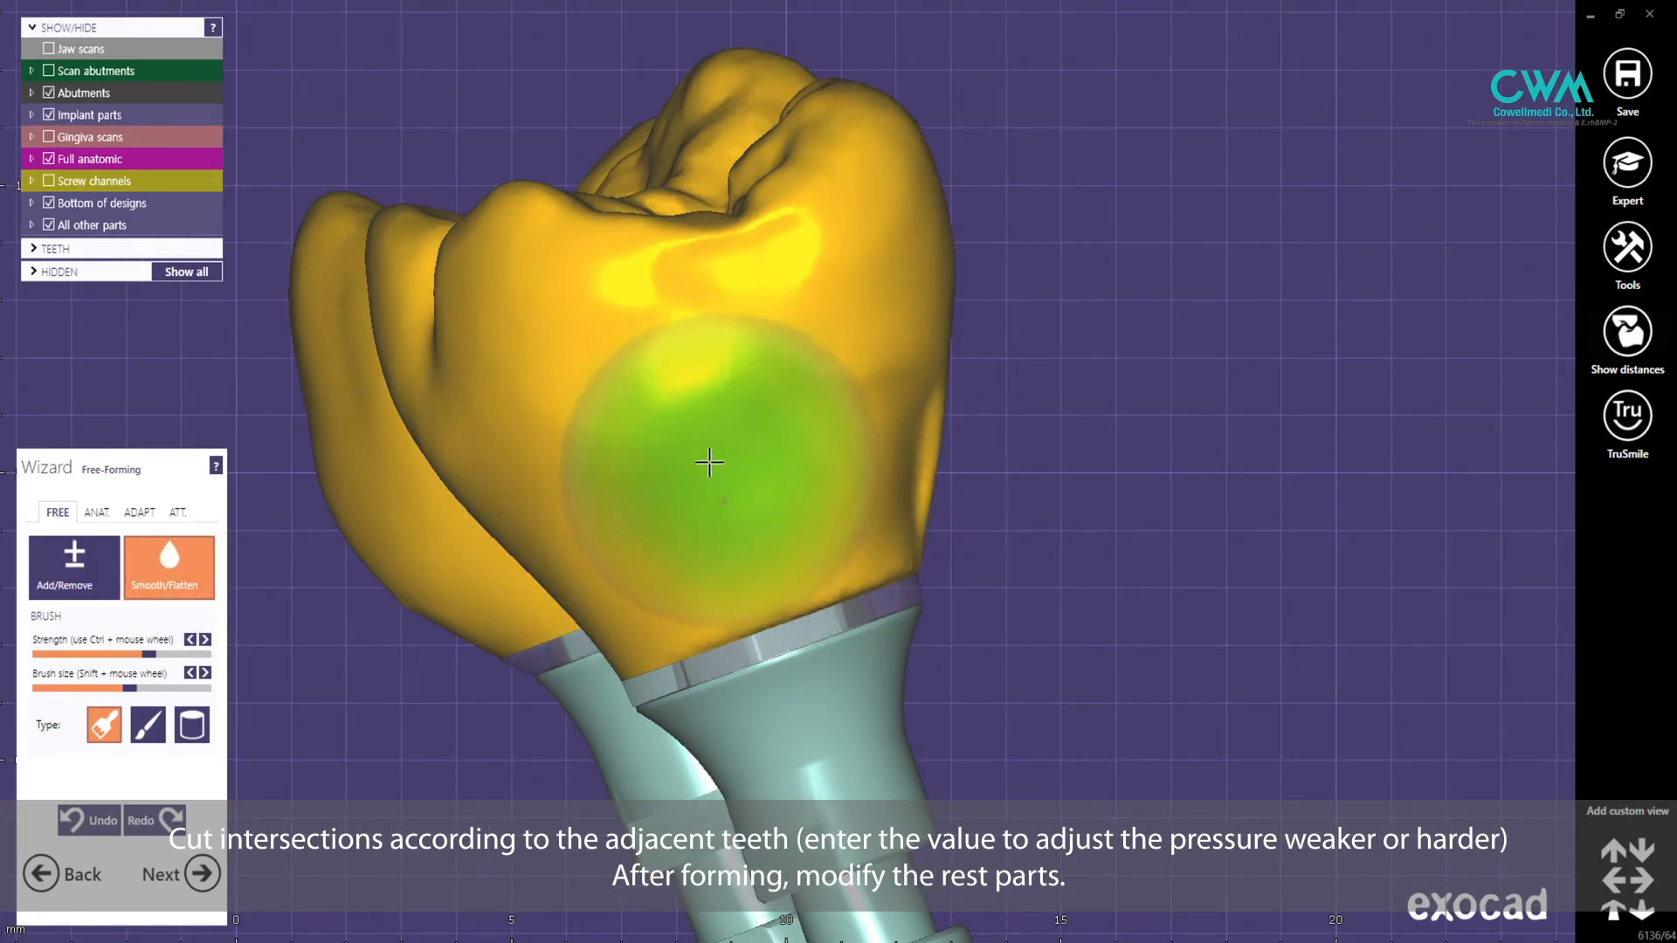
pyautogui.moveTo(903, 461); pyautogui.dragTo(626, 434, button='right')
pyautogui.keyDown('shift'); pyautogui.scroll(-2, 625, 434); pyautogui.keyUp('shift')
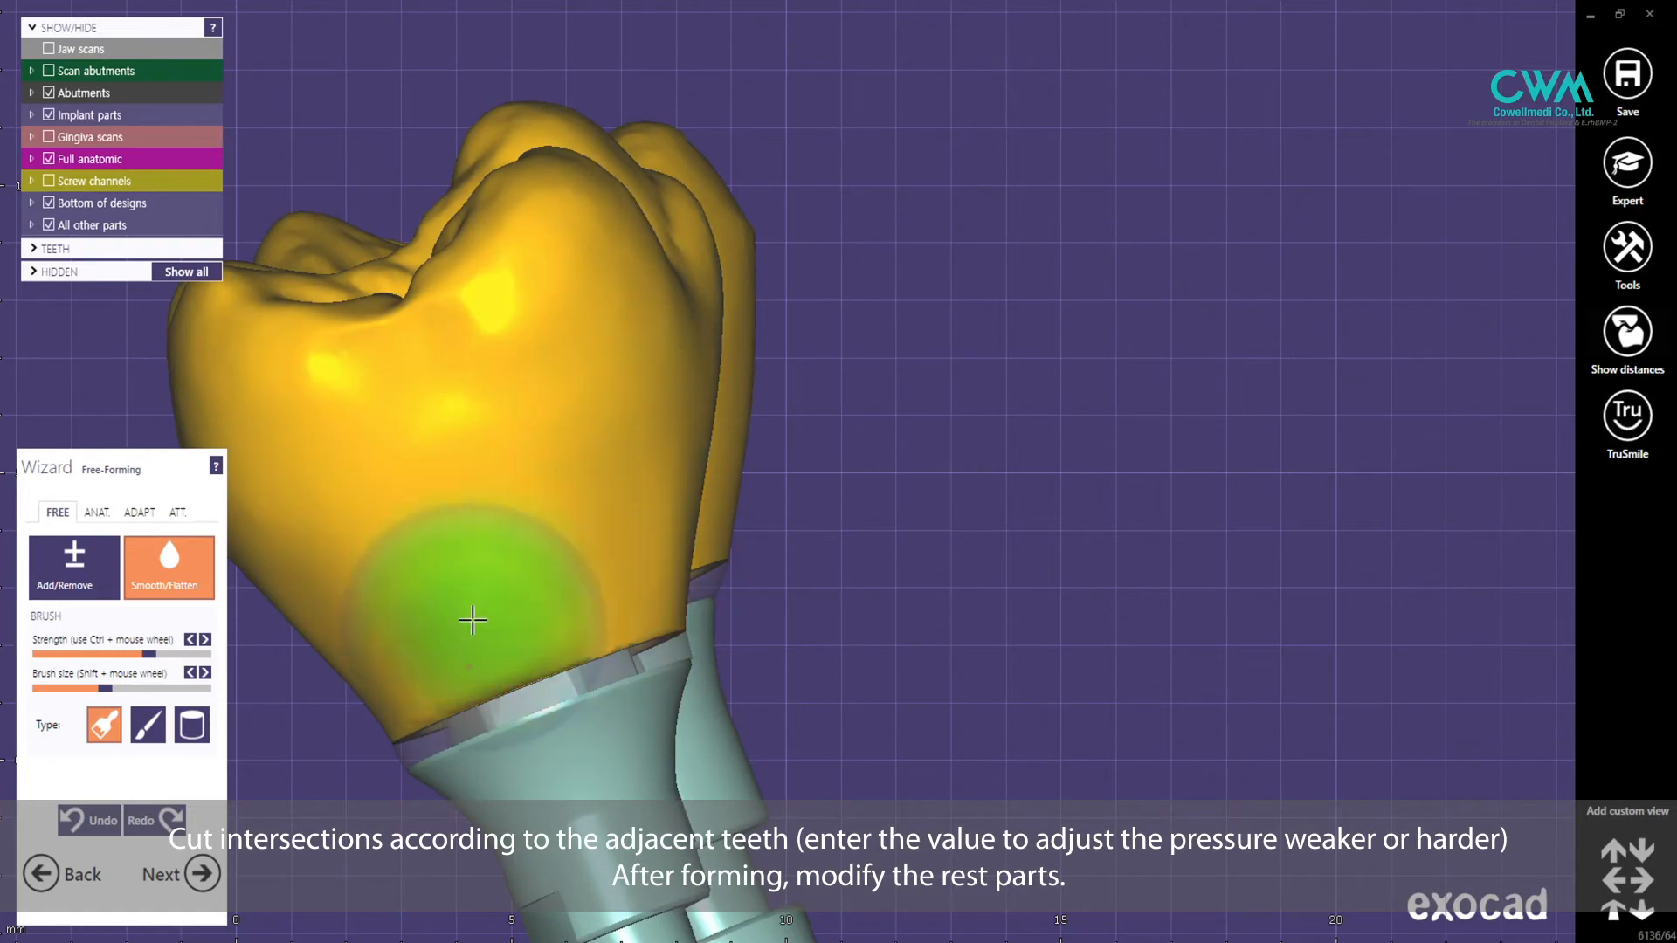
# - Finish smoothing the lower surfaces of both crowns using Smooth/Flatten with a smaller brush at higher strength
pyautogui.scroll(-2, 524, 733)
pyautogui.moveTo(524, 734); pyautogui.dragTo(644, 655, button='middle')
pyautogui.moveTo(644, 655); pyautogui.dragTo(907, 710, button='right')
pyautogui.scroll(-2, 906, 710)
pyautogui.scroll(3, 786, 509)
pyautogui.keyDown('ctrl'); pyautogui.scroll(3, 811, 519); pyautogui.keyUp('ctrl')
pyautogui.moveTo(786, 509)
pyautogui.mouseDown(button='right')
pyautogui.moveTo(811, 519)
pyautogui.moveTo(774, 476)
pyautogui.mouseUp(button='right')
pyautogui.keyDown('shift'); pyautogui.scroll(-1, 775, 476); pyautogui.keyUp('shift')
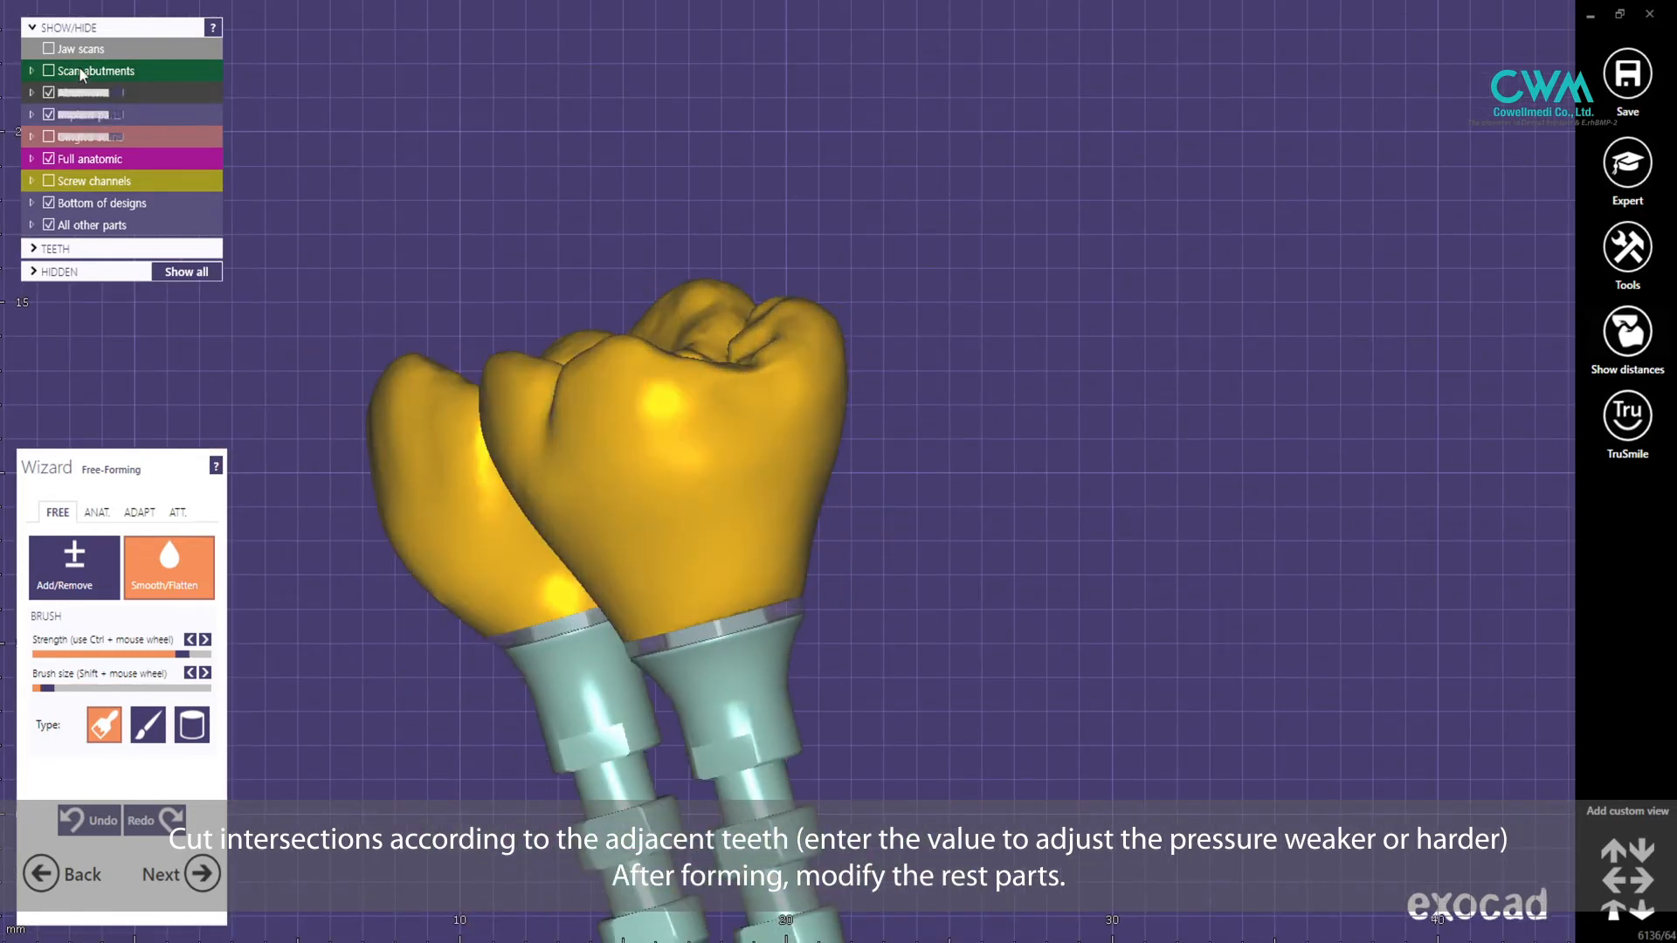
# - Show the jaw scans again and examine the crowns' intersections with the adjacent teeth using the expanded distance display
pyautogui.click(48, 50)
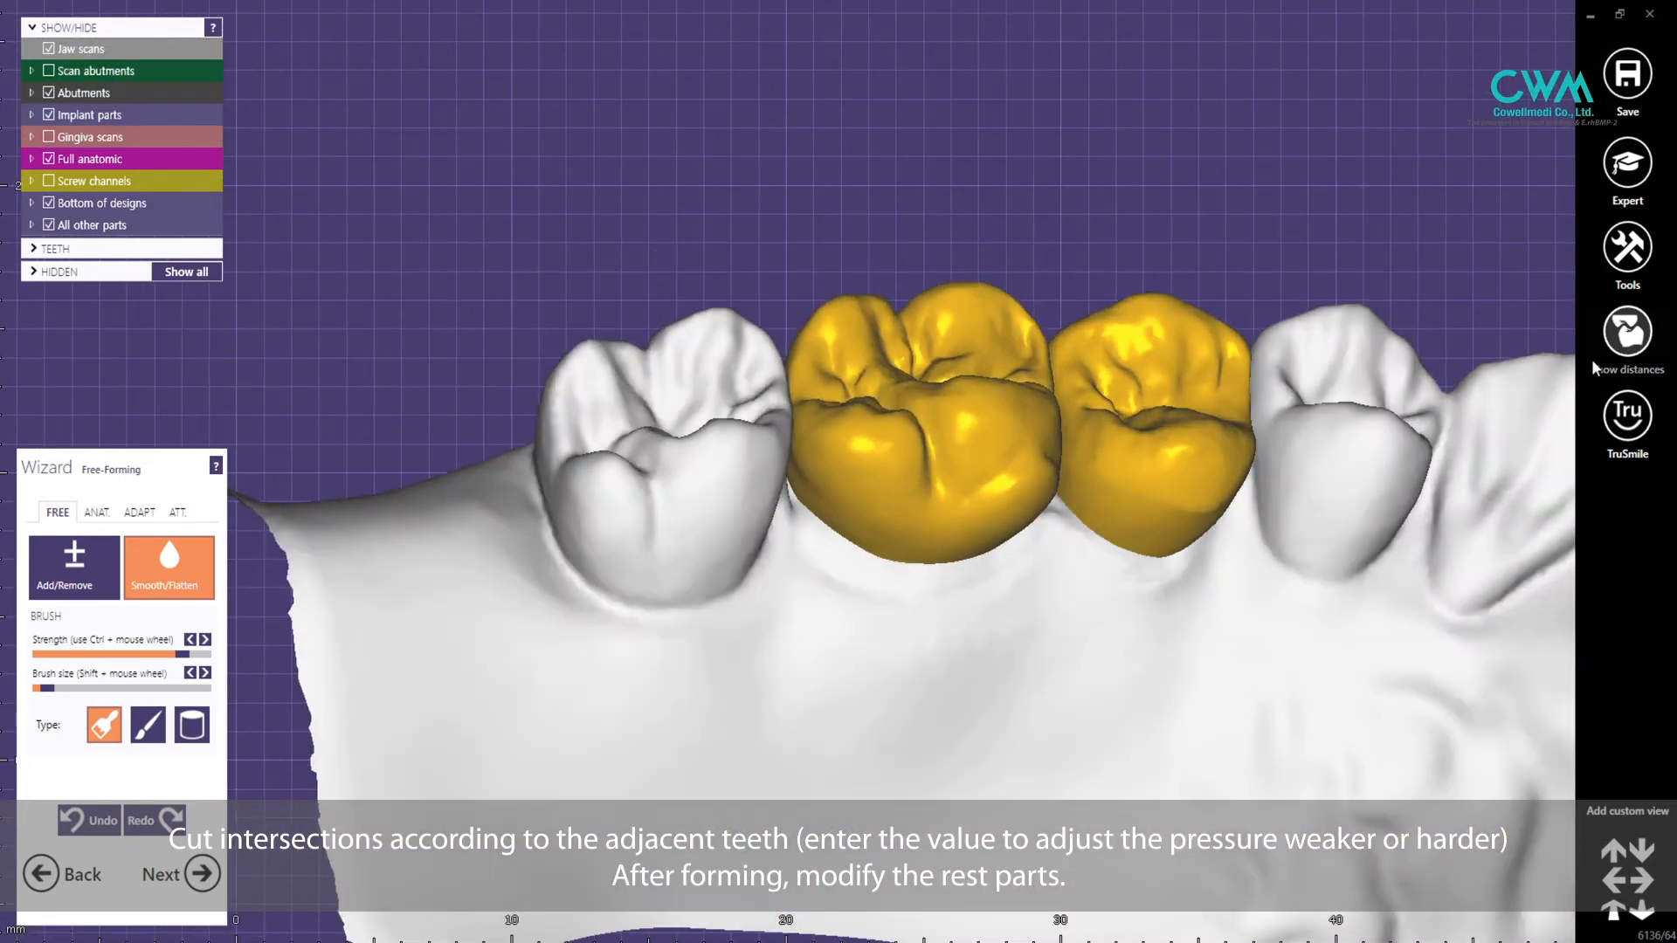
pyautogui.click(1595, 368)
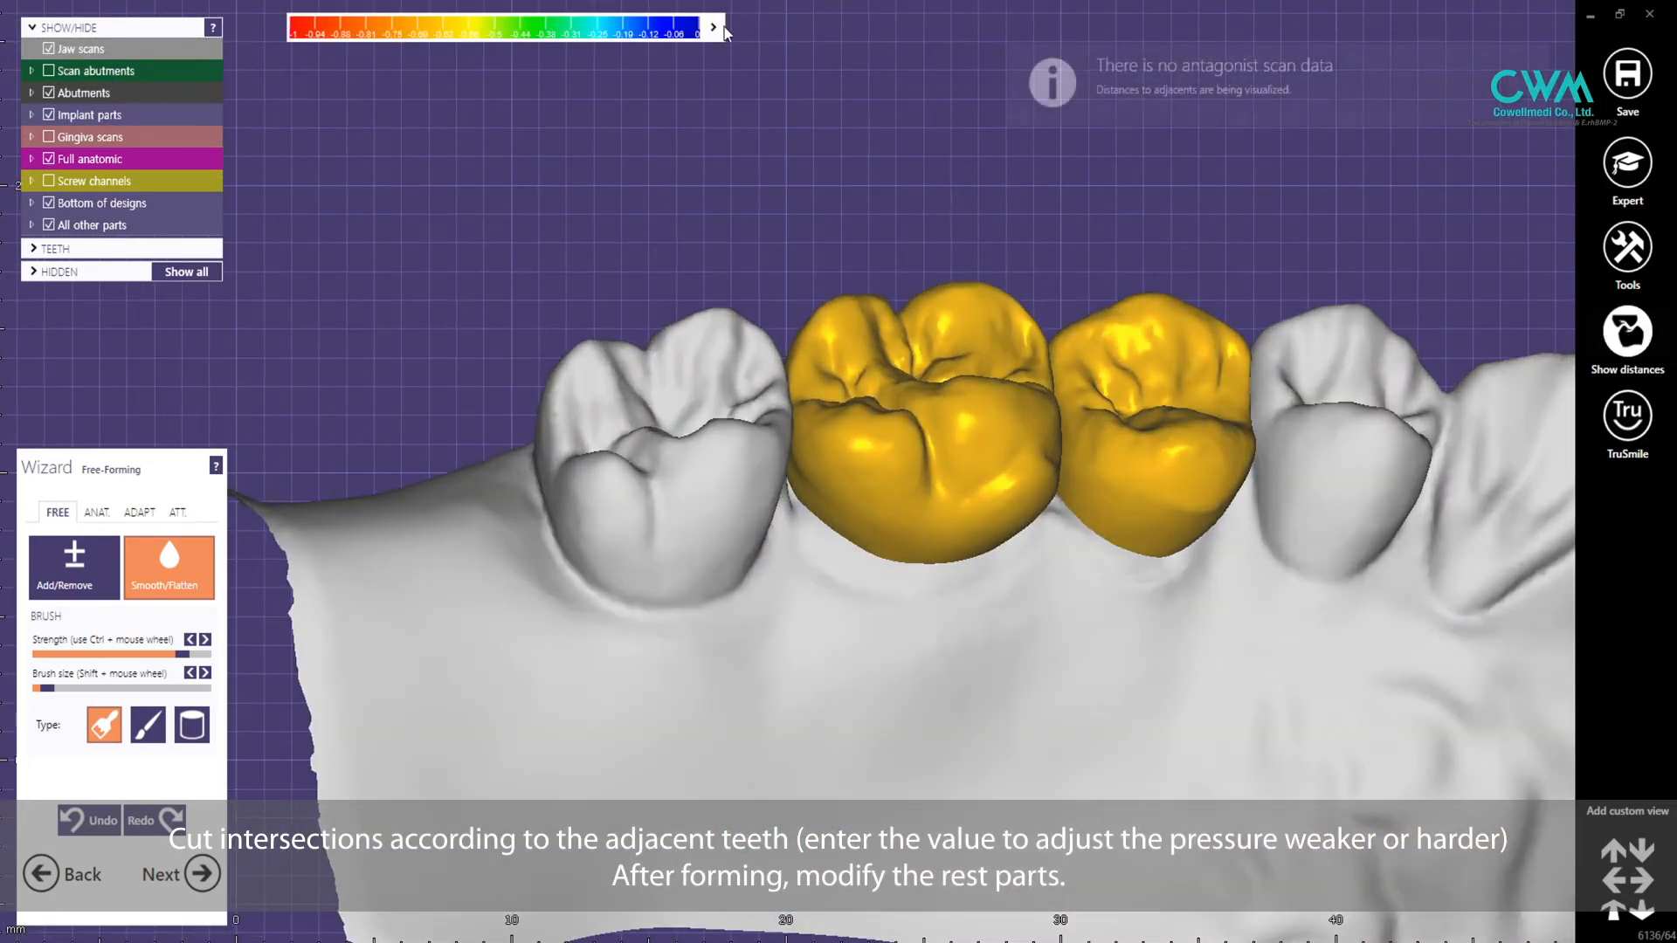
pyautogui.click(714, 26)
pyautogui.moveTo(802, 258); pyautogui.dragTo(632, 166, button='right')
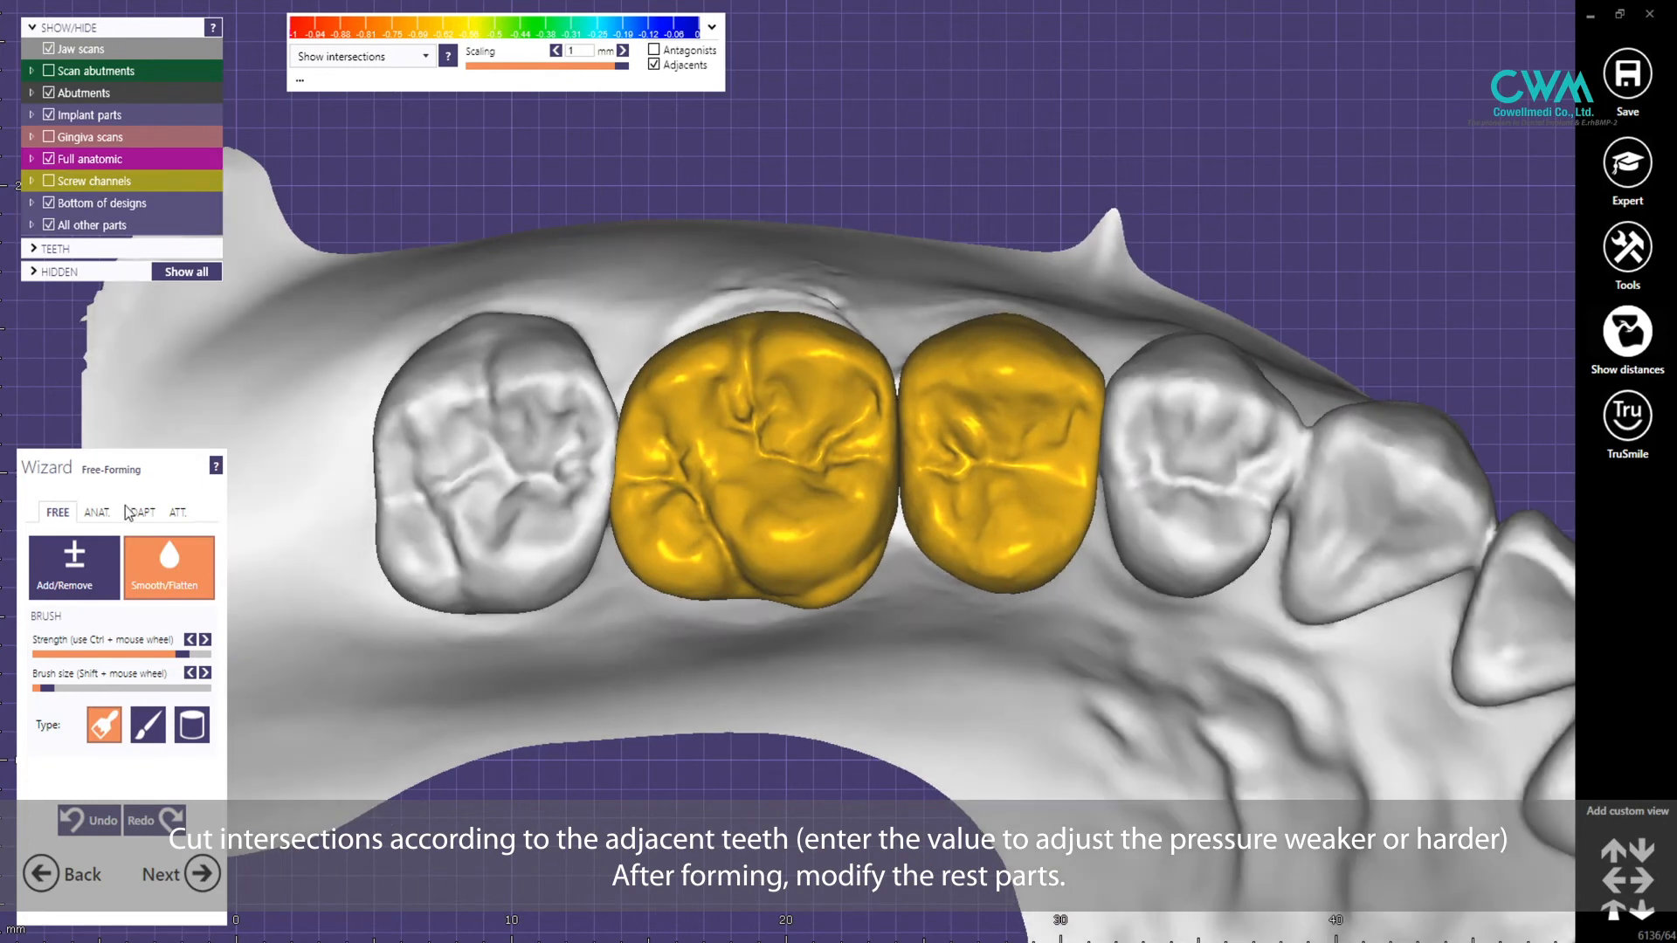
# - Adjust the tooth 15 crown between its neighbours with the Tooth Parts preset and turn off the distance display
pyautogui.click(140, 513)
pyautogui.click(97, 513)
pyautogui.click(155, 594)
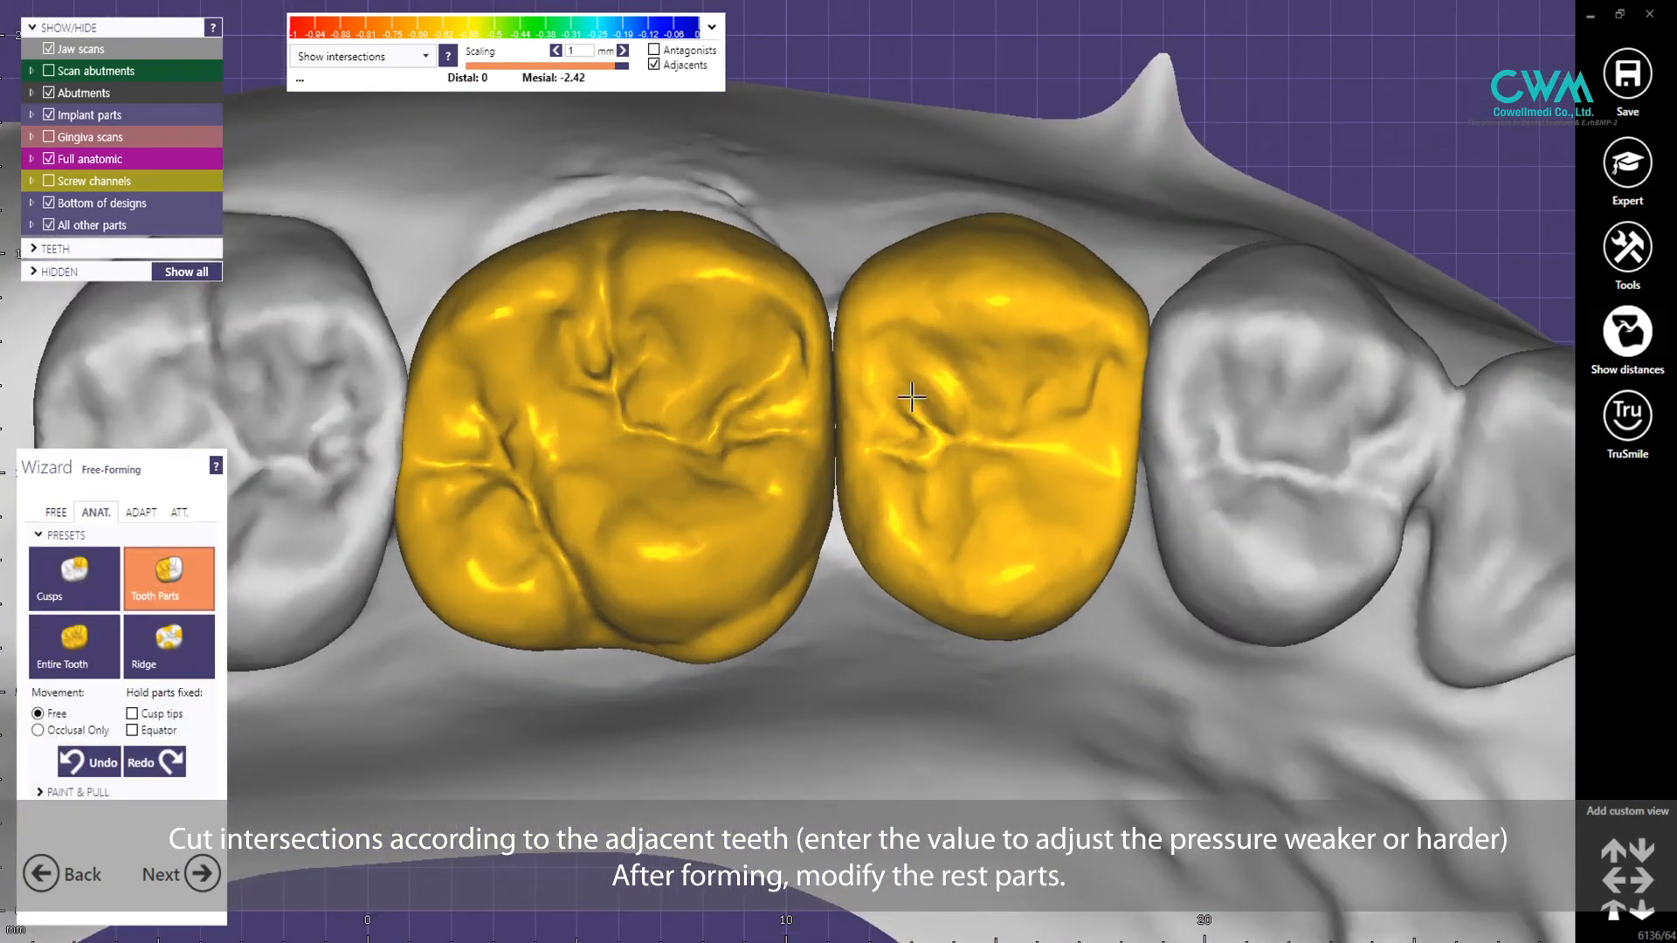
pyautogui.scroll(-5, 818, 405)
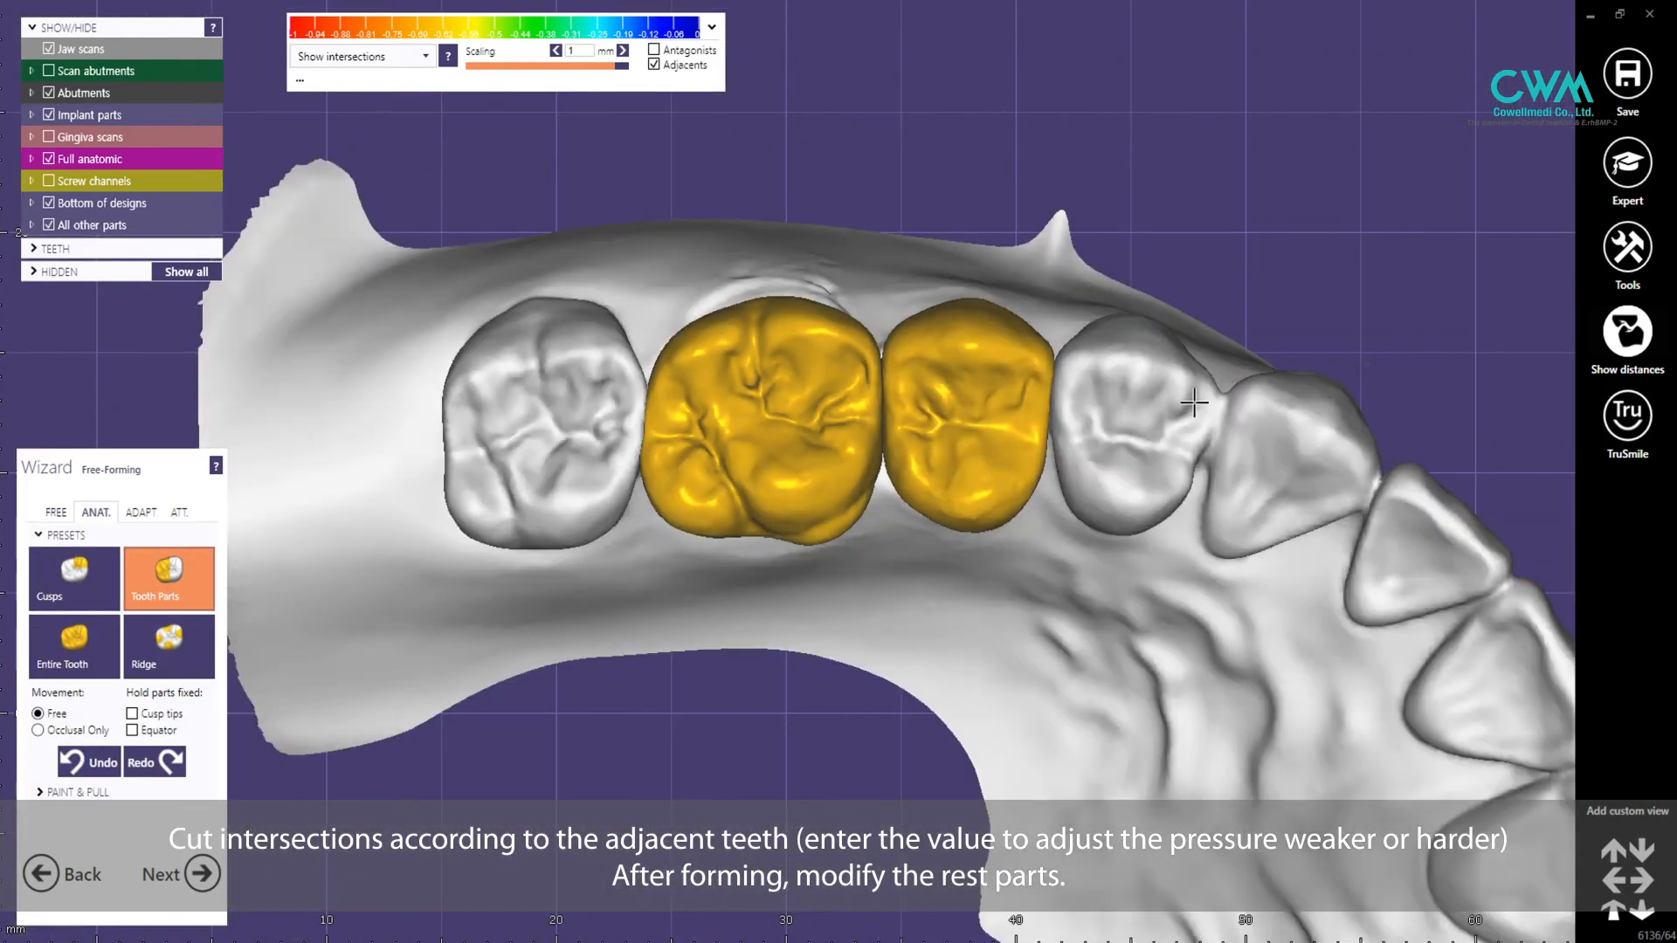
pyautogui.click(1626, 334)
# - Proceed to the connector design and check the round 9 mm² connector between the tooth 15 and 16 crowns
pyautogui.scroll(-4, 709, 245)
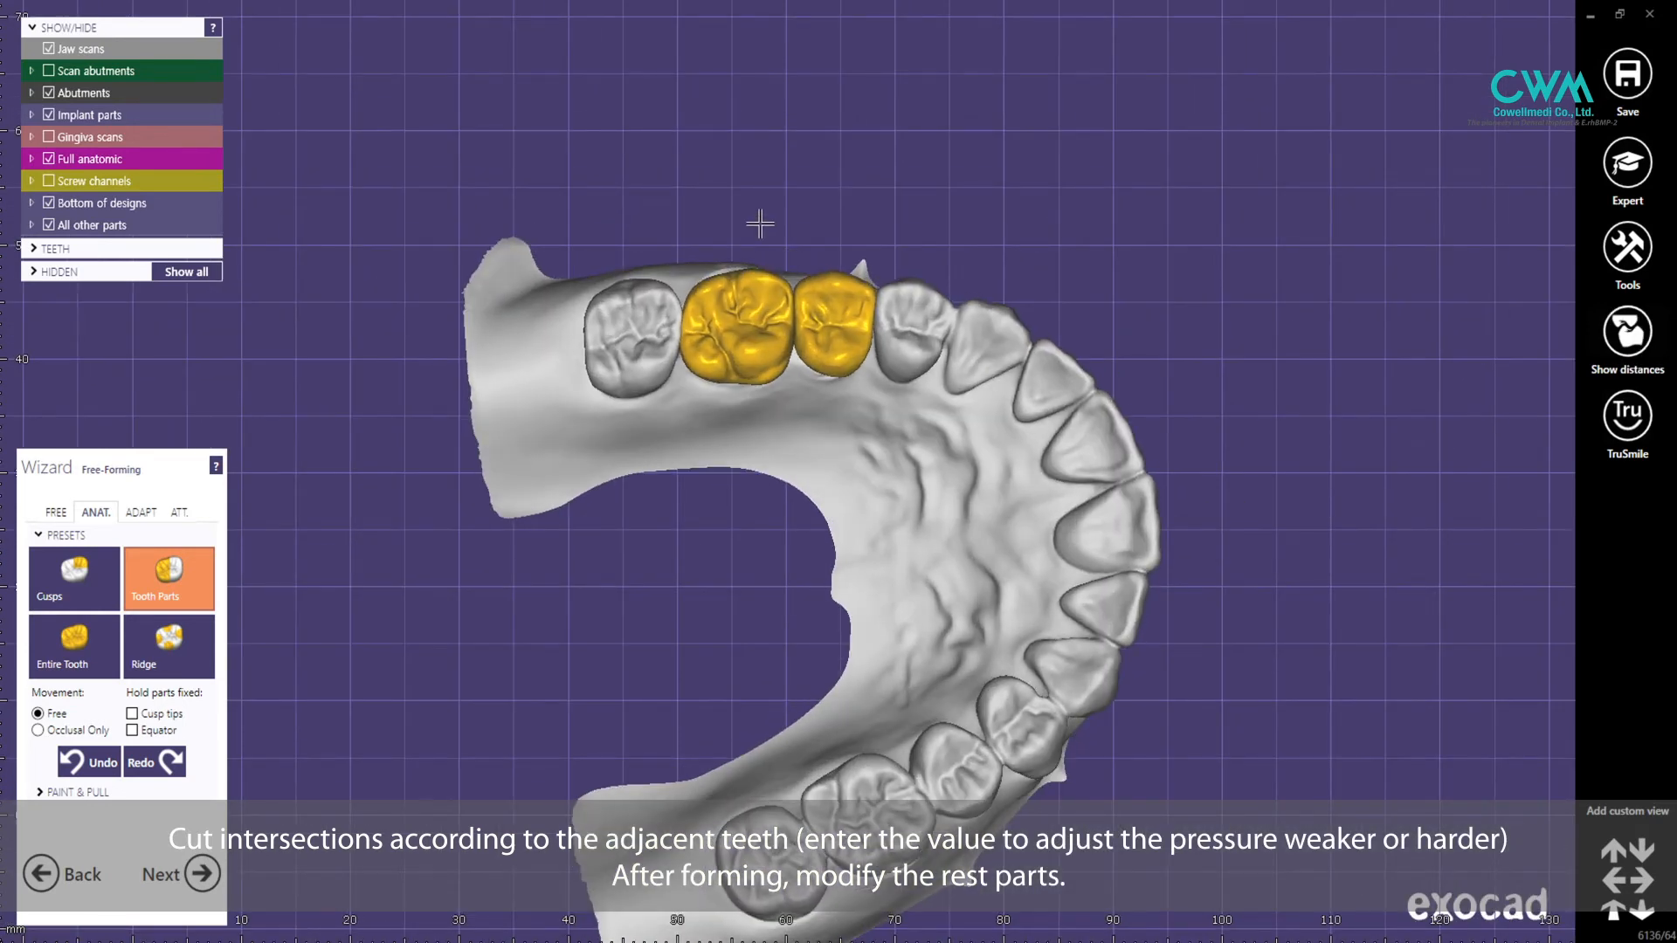
pyautogui.scroll(-3, 758, 225)
pyautogui.moveTo(758, 224); pyautogui.dragTo(915, 387, button='right')
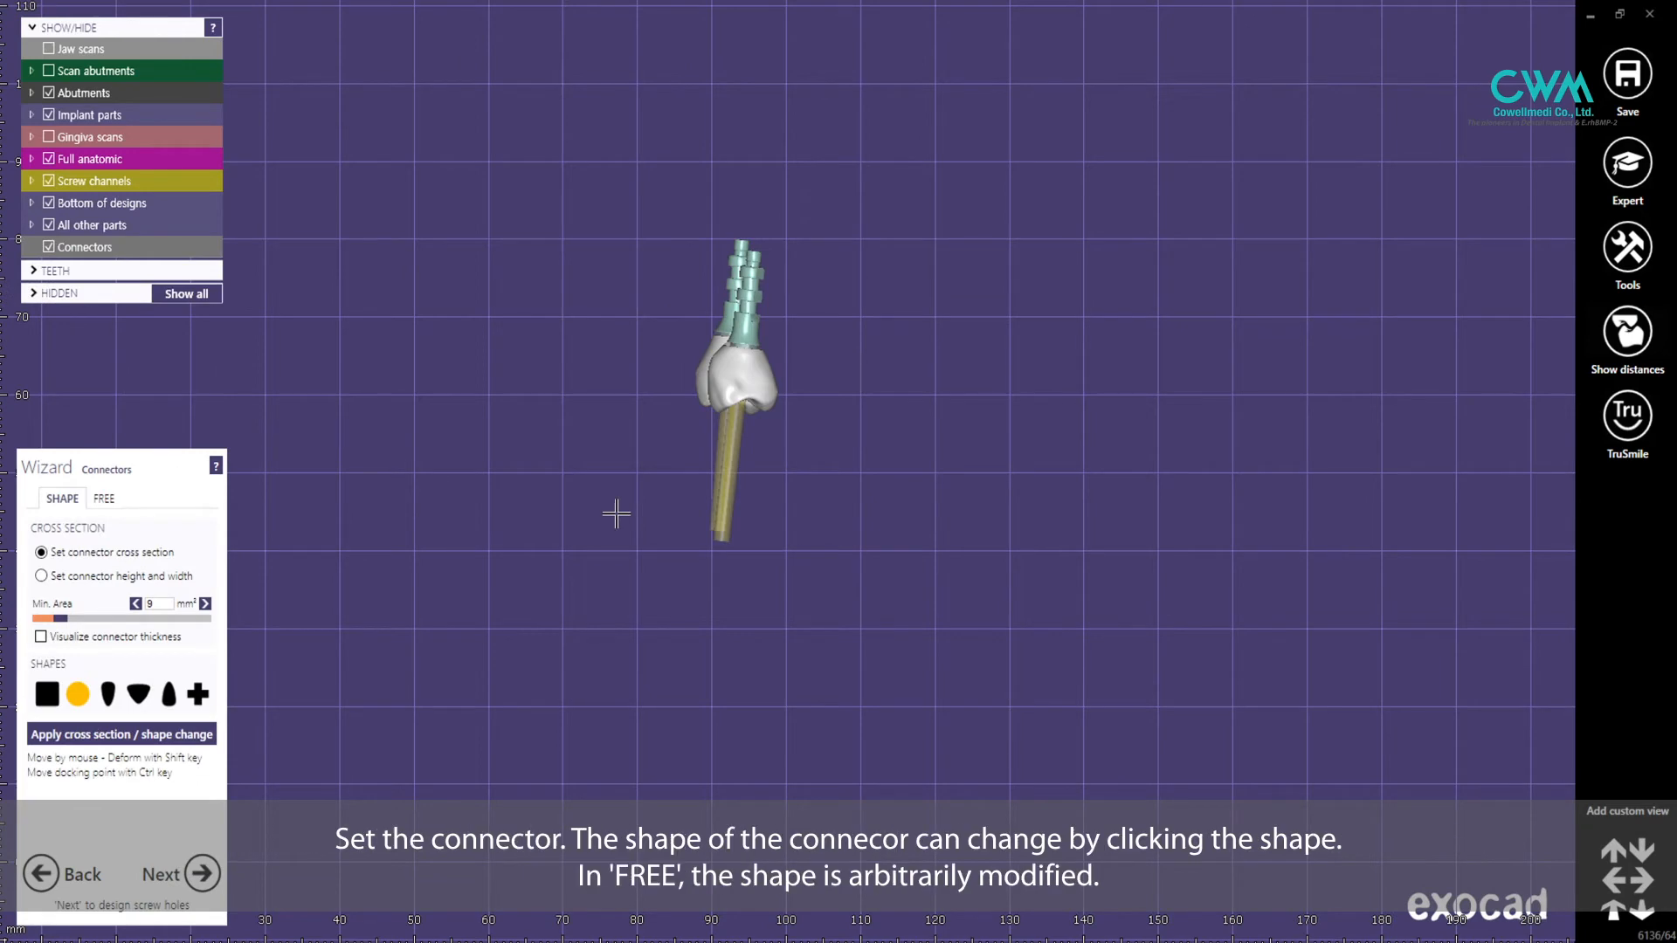
pyautogui.scroll(4, 820, 270)
pyautogui.moveTo(811, 212); pyautogui.dragTo(808, 378, button='right')
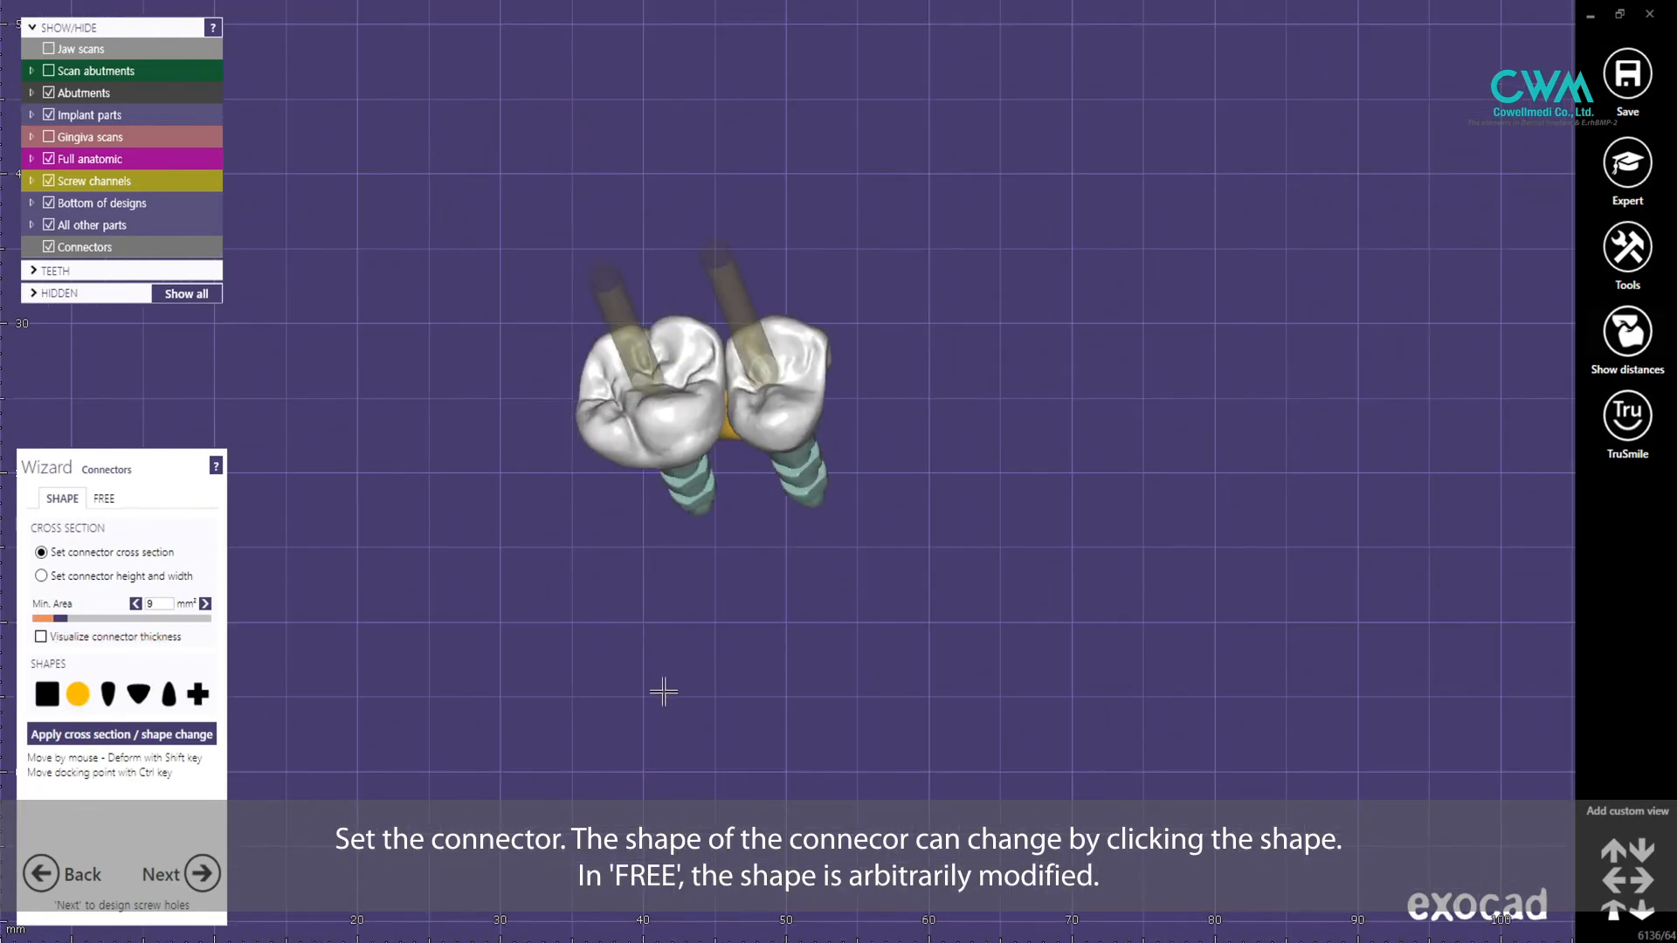
# - Accept the connector and the screw holes with 0.2 mm thickness, and merge the parts into the final restoration
pyautogui.scroll(4, 787, 432)
pyautogui.moveTo(697, 465); pyautogui.dragTo(742, 385, button='right')
pyautogui.scroll(2, 734, 389)
pyautogui.scroll(-2, 729, 309)
pyautogui.moveTo(729, 310); pyautogui.dragTo(769, 442, button='right')
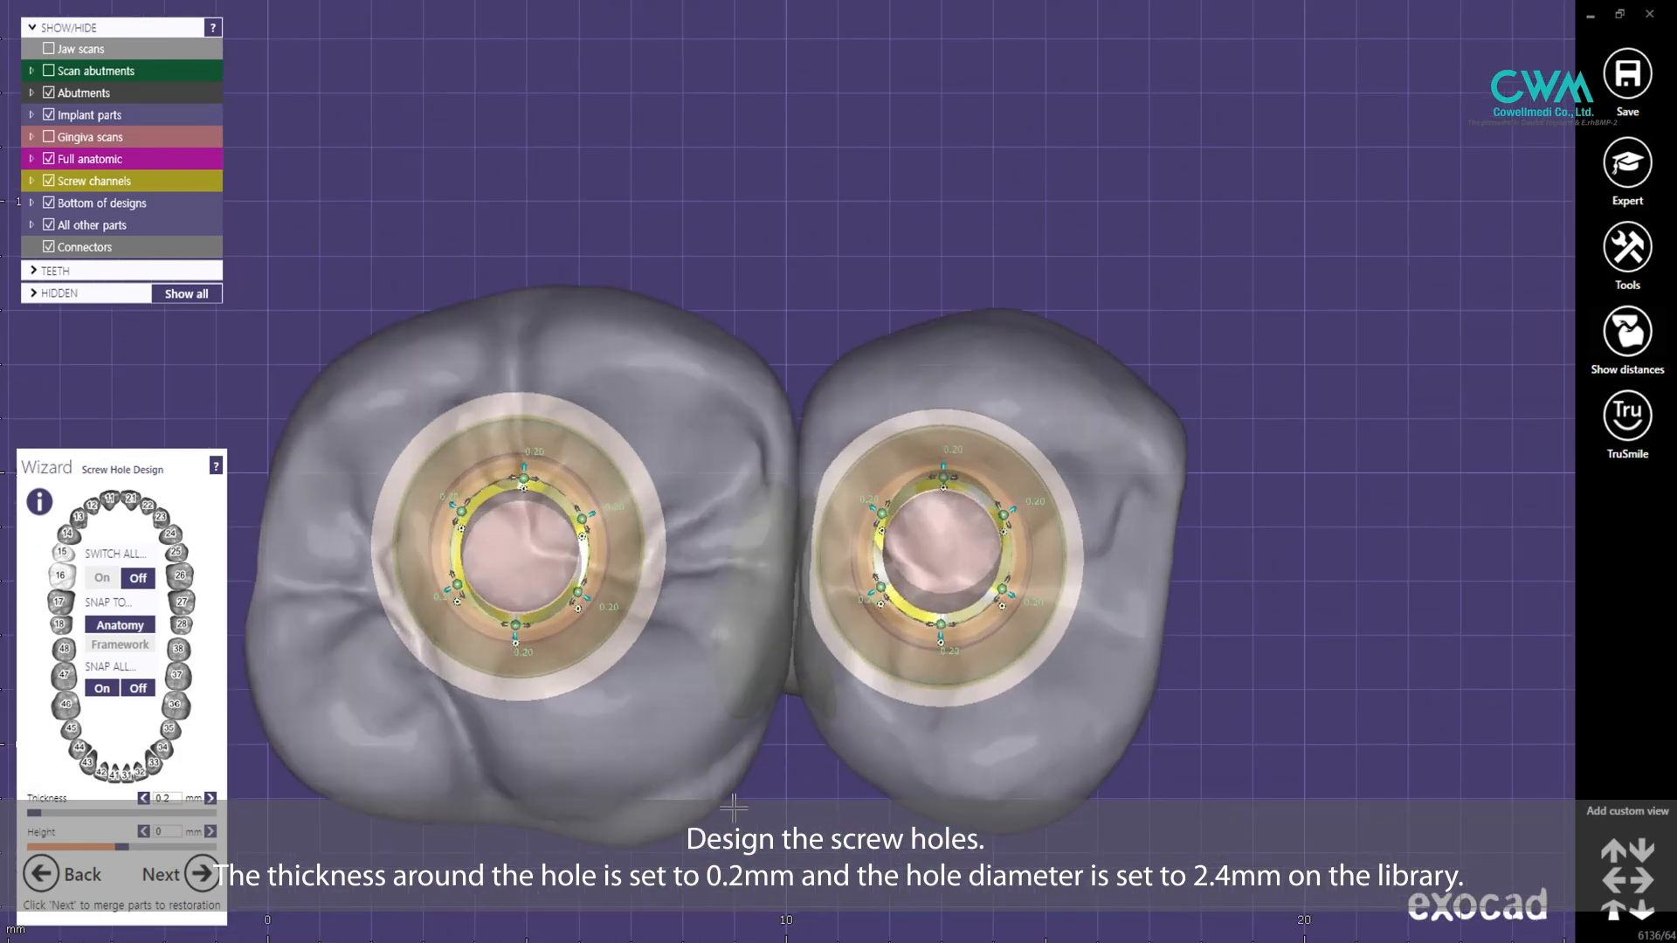
pyautogui.click(201, 874)
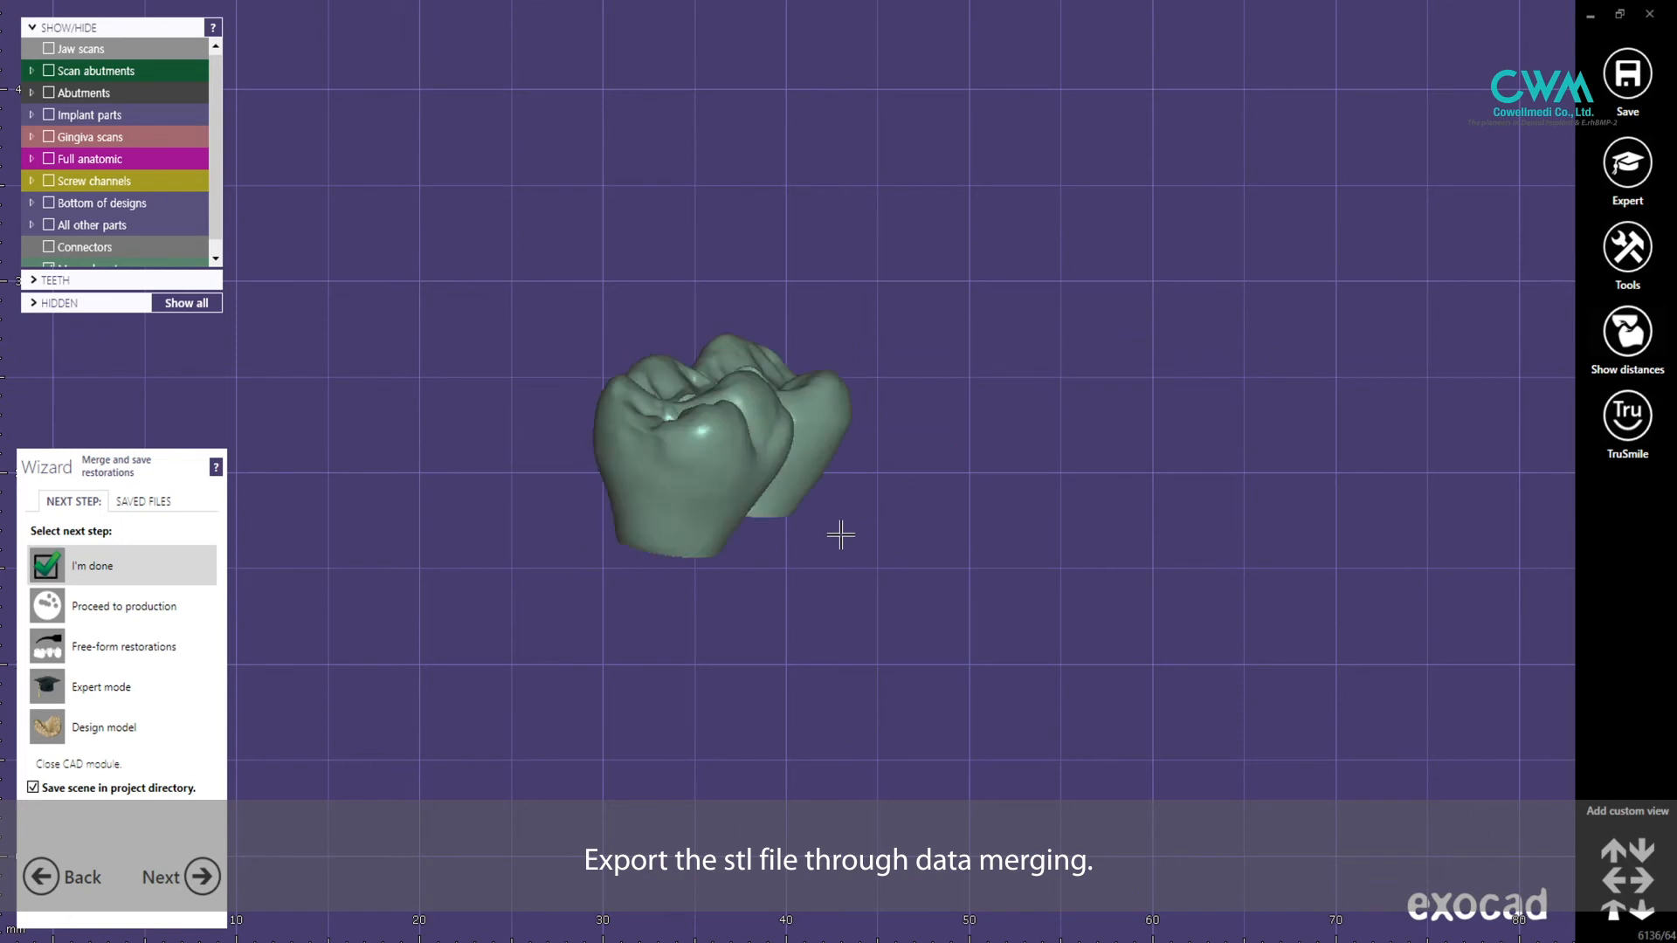
# - Check the merged crowns within the jaw scans, hide the scans, and show the abutments, implant parts, screw channels and bottoms of designs
pyautogui.click(51, 48)
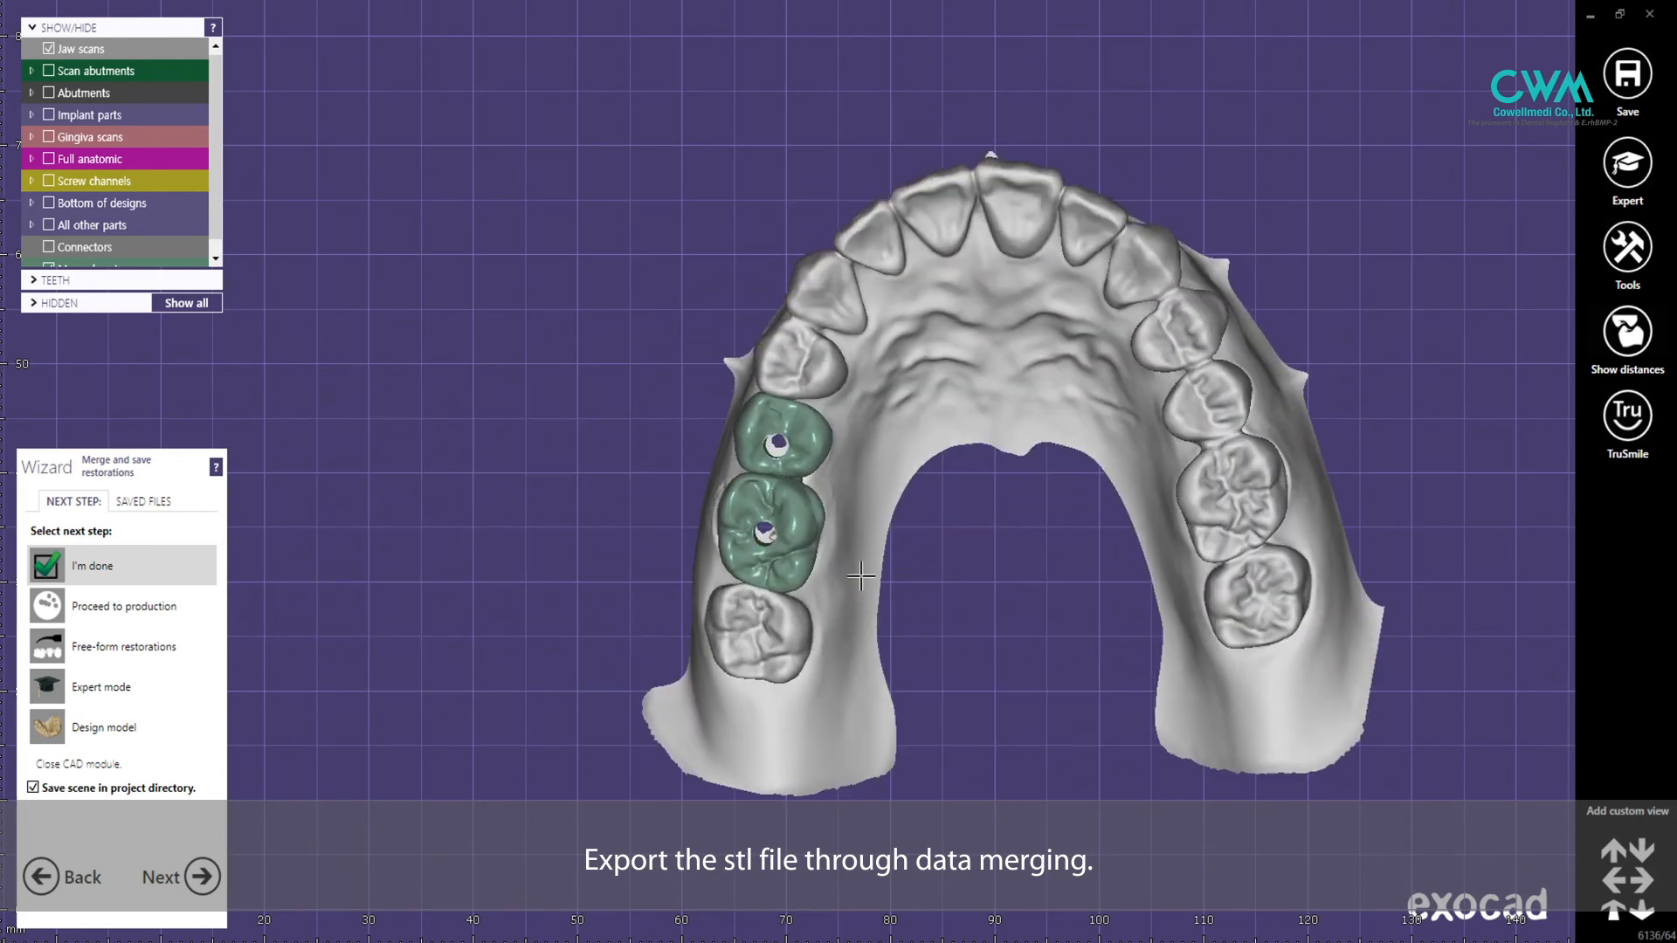
pyautogui.click(48, 51)
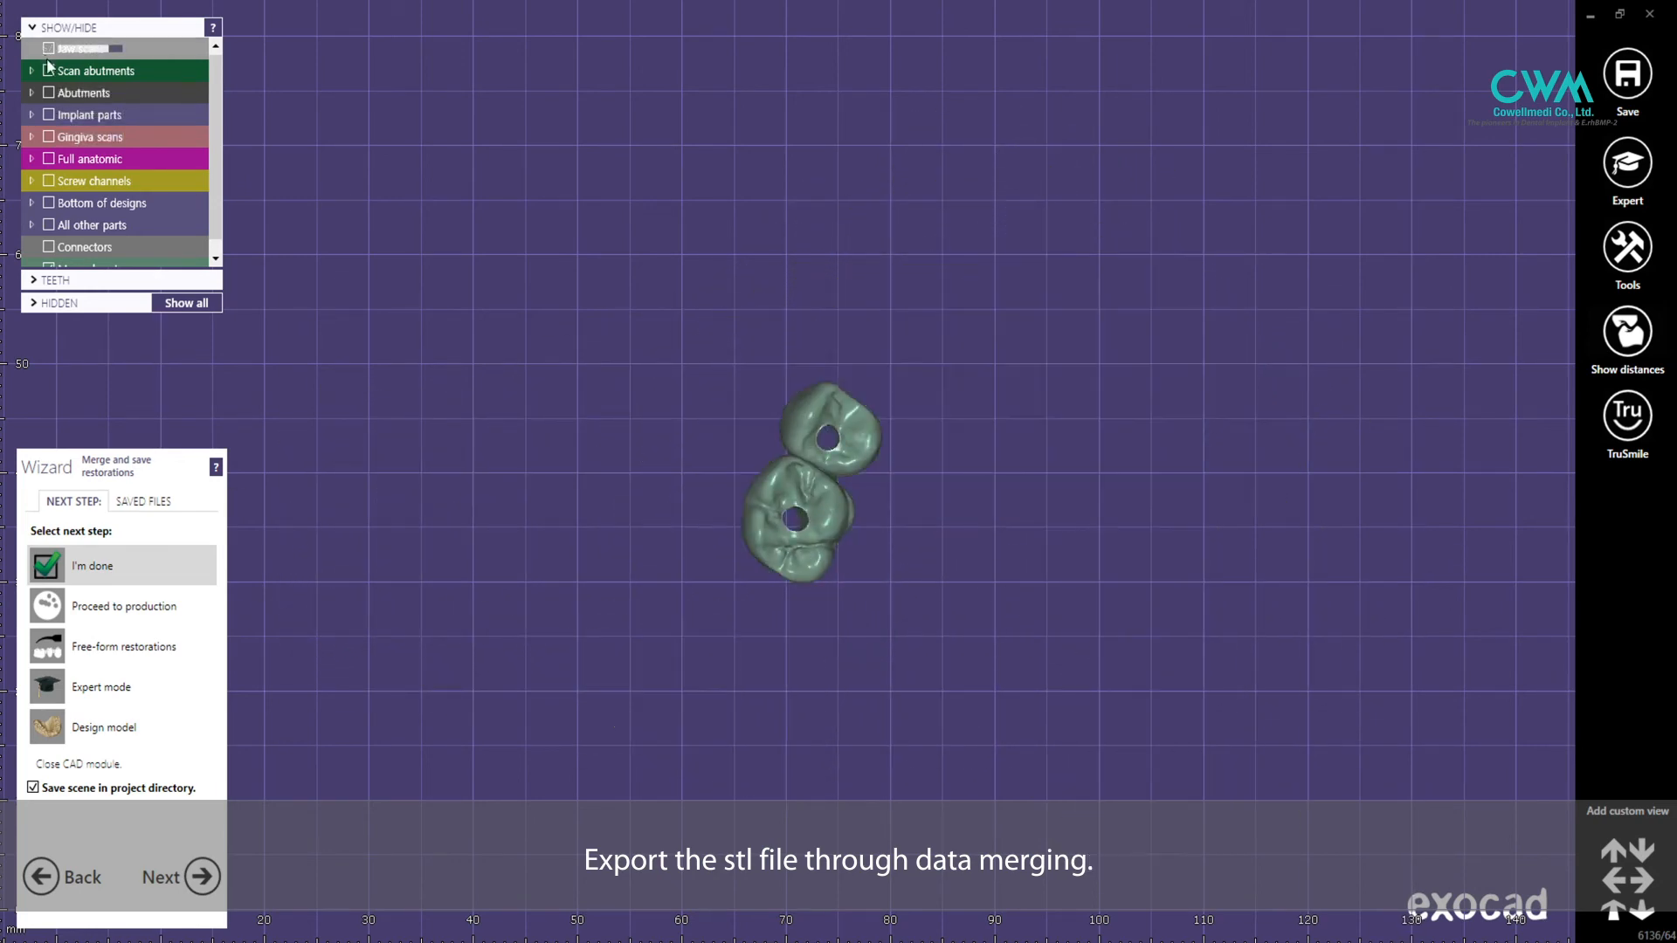
pyautogui.click(48, 92)
pyautogui.click(49, 114)
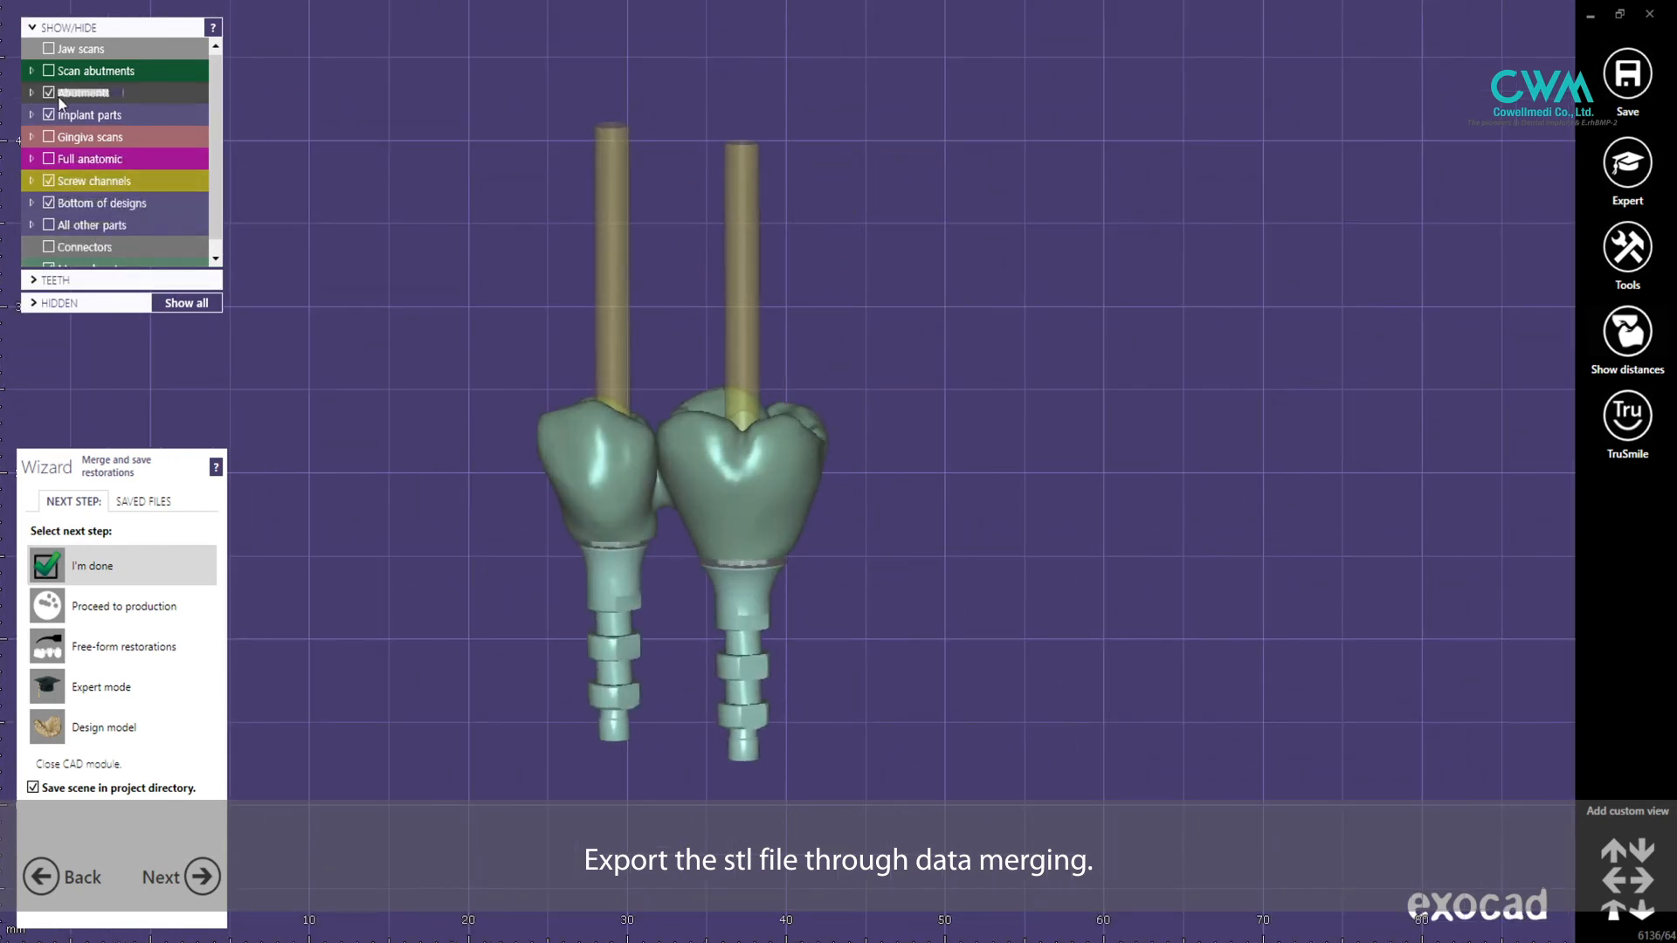
# - Inspect how the merged crowns sit on the Ti-bases and how the screw channels run through them from several sides
pyautogui.click(49, 74)
pyautogui.click(49, 73)
pyautogui.scroll(3, 809, 623)
pyautogui.moveTo(823, 631); pyautogui.dragTo(827, 600, button='right')
pyautogui.scroll(3, 648, 472)
pyautogui.moveTo(648, 471); pyautogui.dragTo(794, 442, button='right')
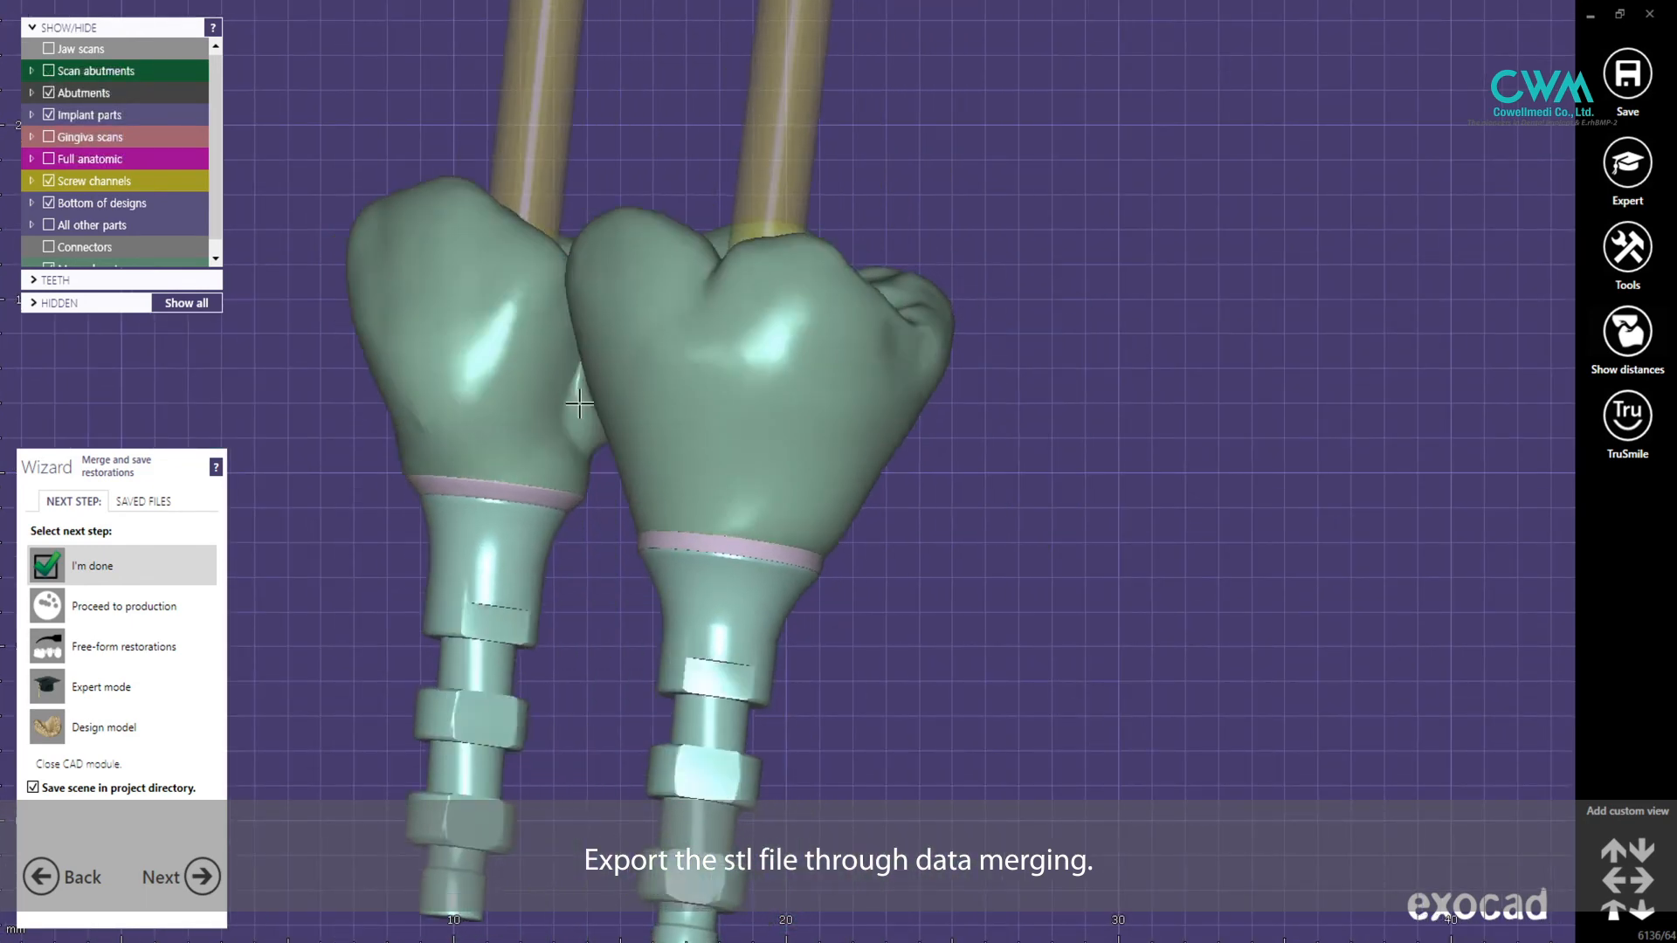
pyautogui.scroll(-3, 794, 442)
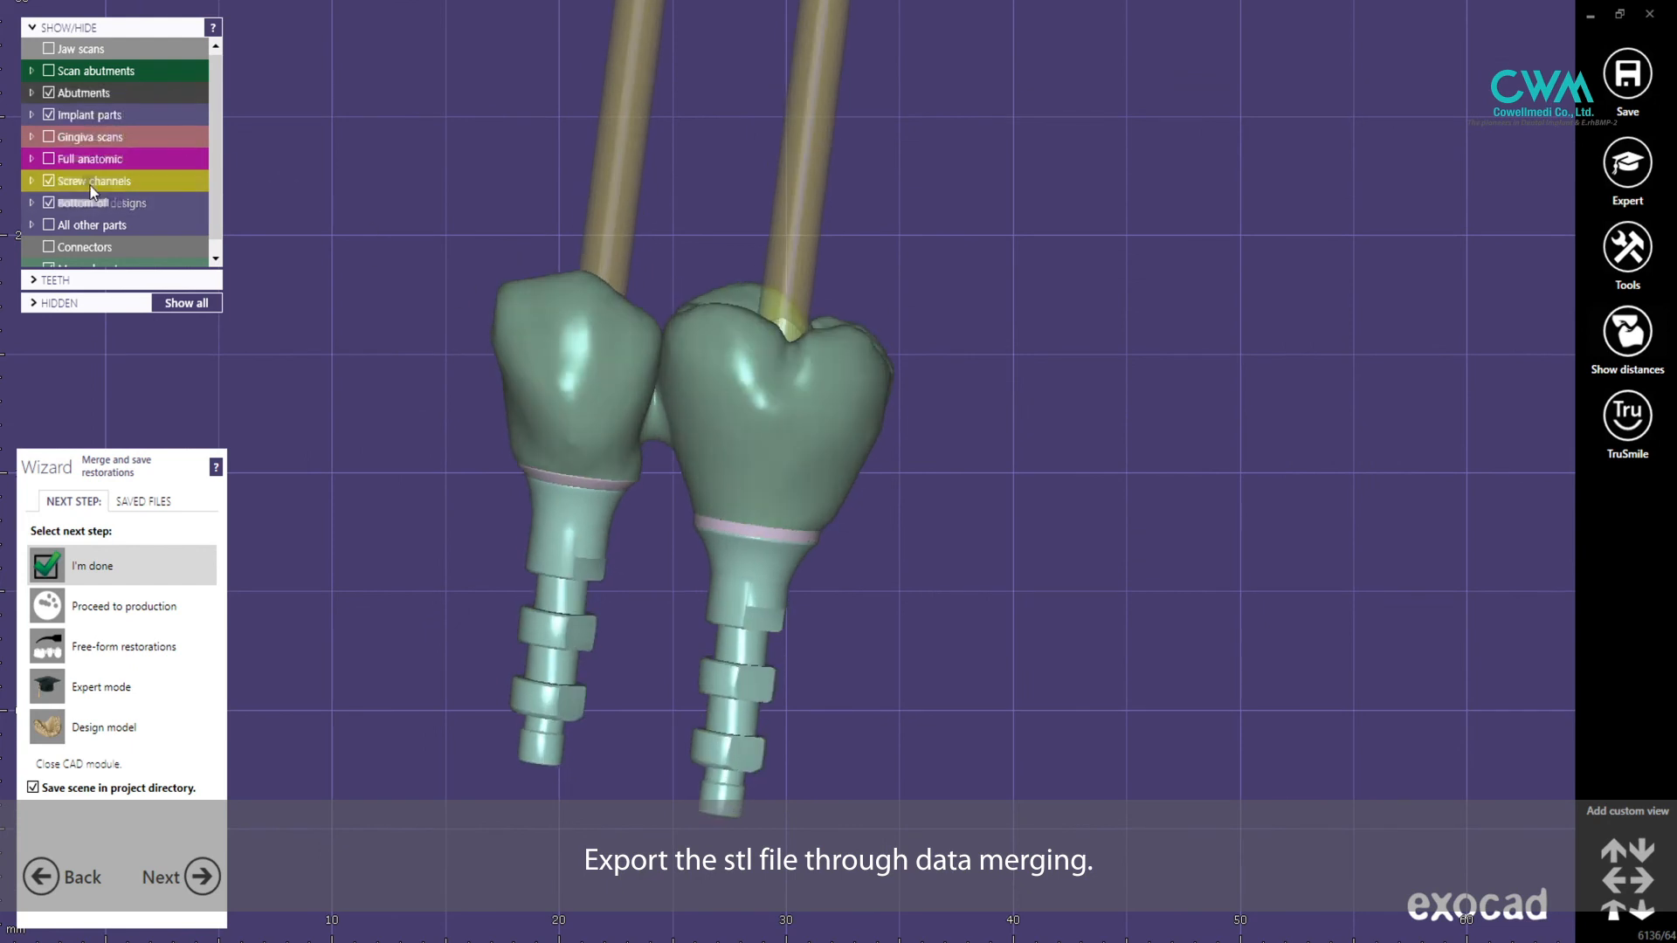
# - Make the merged parts semi-transparent and inspect the Ti-base seats and screw channels inside both crowns
pyautogui.scroll(-1, 211, 212)
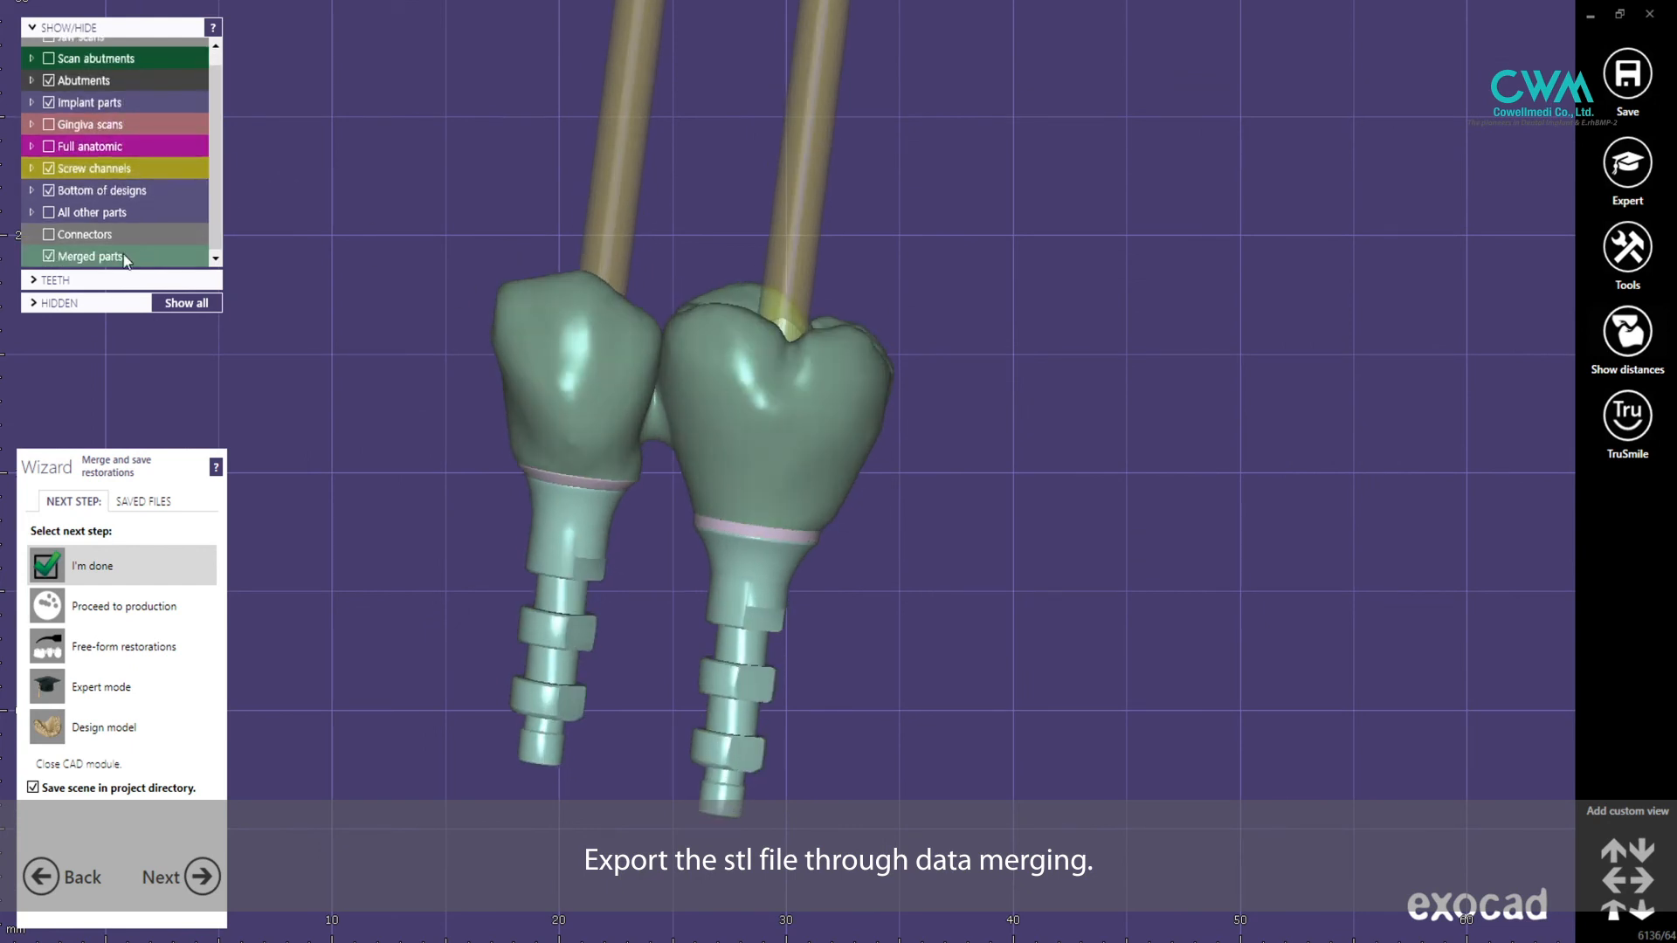
pyautogui.click(106, 258)
pyautogui.moveTo(664, 472); pyautogui.dragTo(707, 494, button='right')
pyautogui.scroll(3, 786, 498)
pyautogui.moveTo(575, 309); pyautogui.dragTo(1249, 565, button='right')
pyautogui.scroll(-2, 1305, 567)
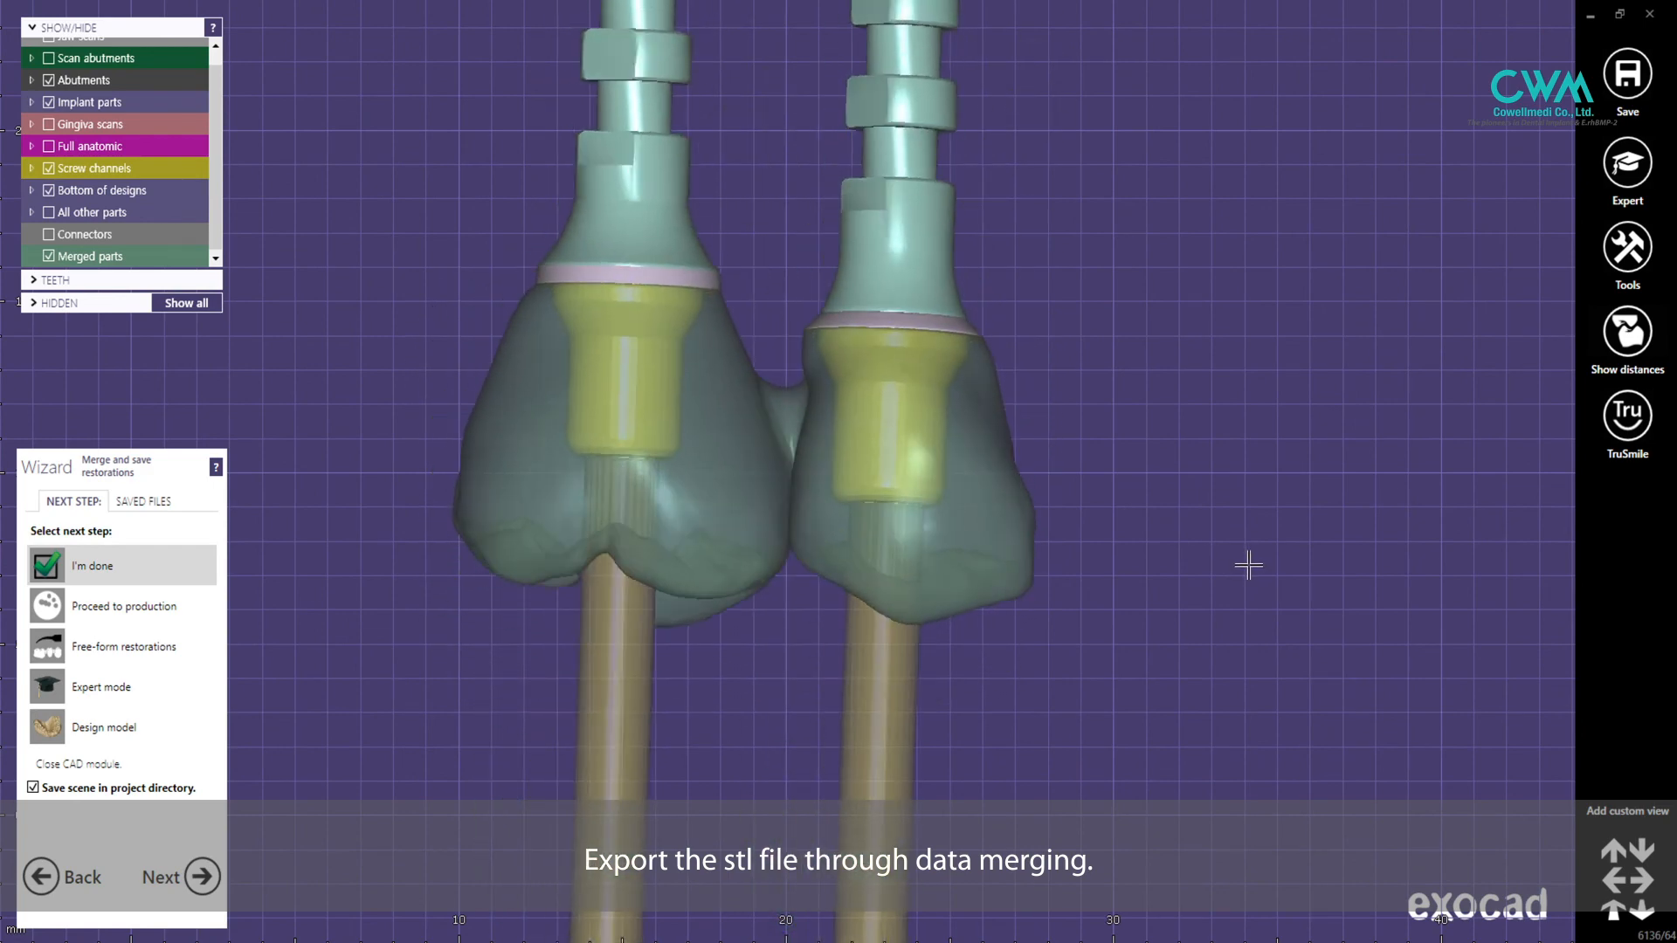
# - Show the jaw scans semi-transparently around the merged restoration and view the implant positions from the side
pyautogui.moveTo(212, 73); pyautogui.dragTo(107, 40)
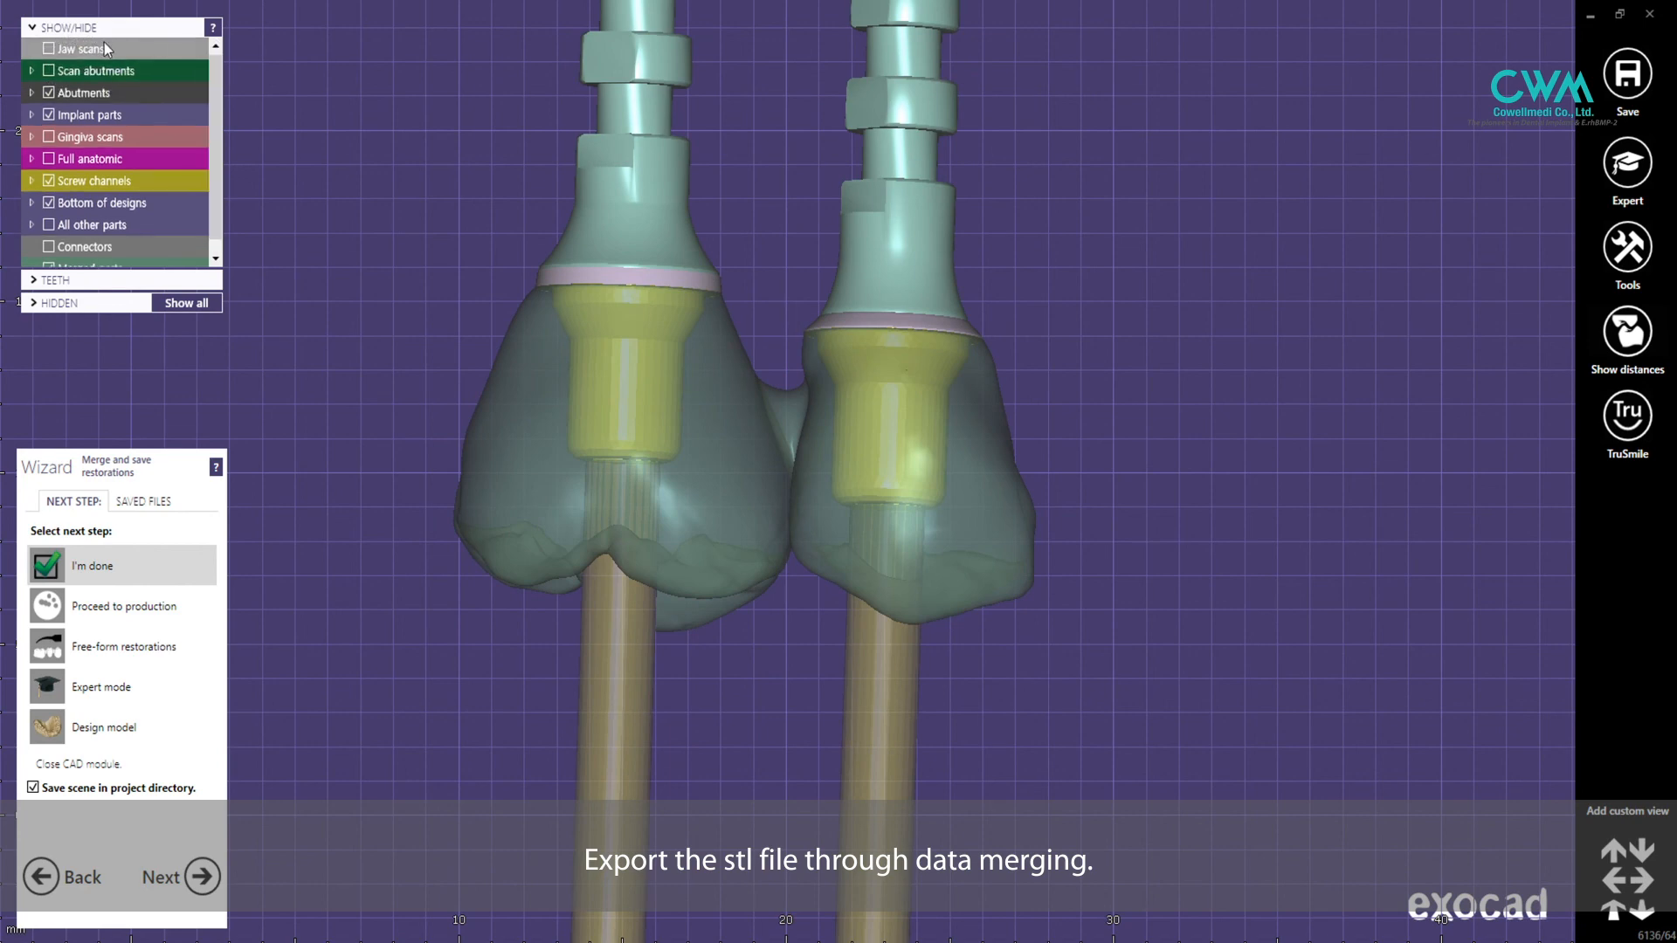
pyautogui.click(49, 49)
pyautogui.moveTo(876, 378); pyautogui.dragTo(900, 393, button='right')
pyautogui.moveTo(95, 51); pyautogui.dragTo(72, 51)
pyautogui.moveTo(861, 206); pyautogui.dragTo(919, 207, button='right')
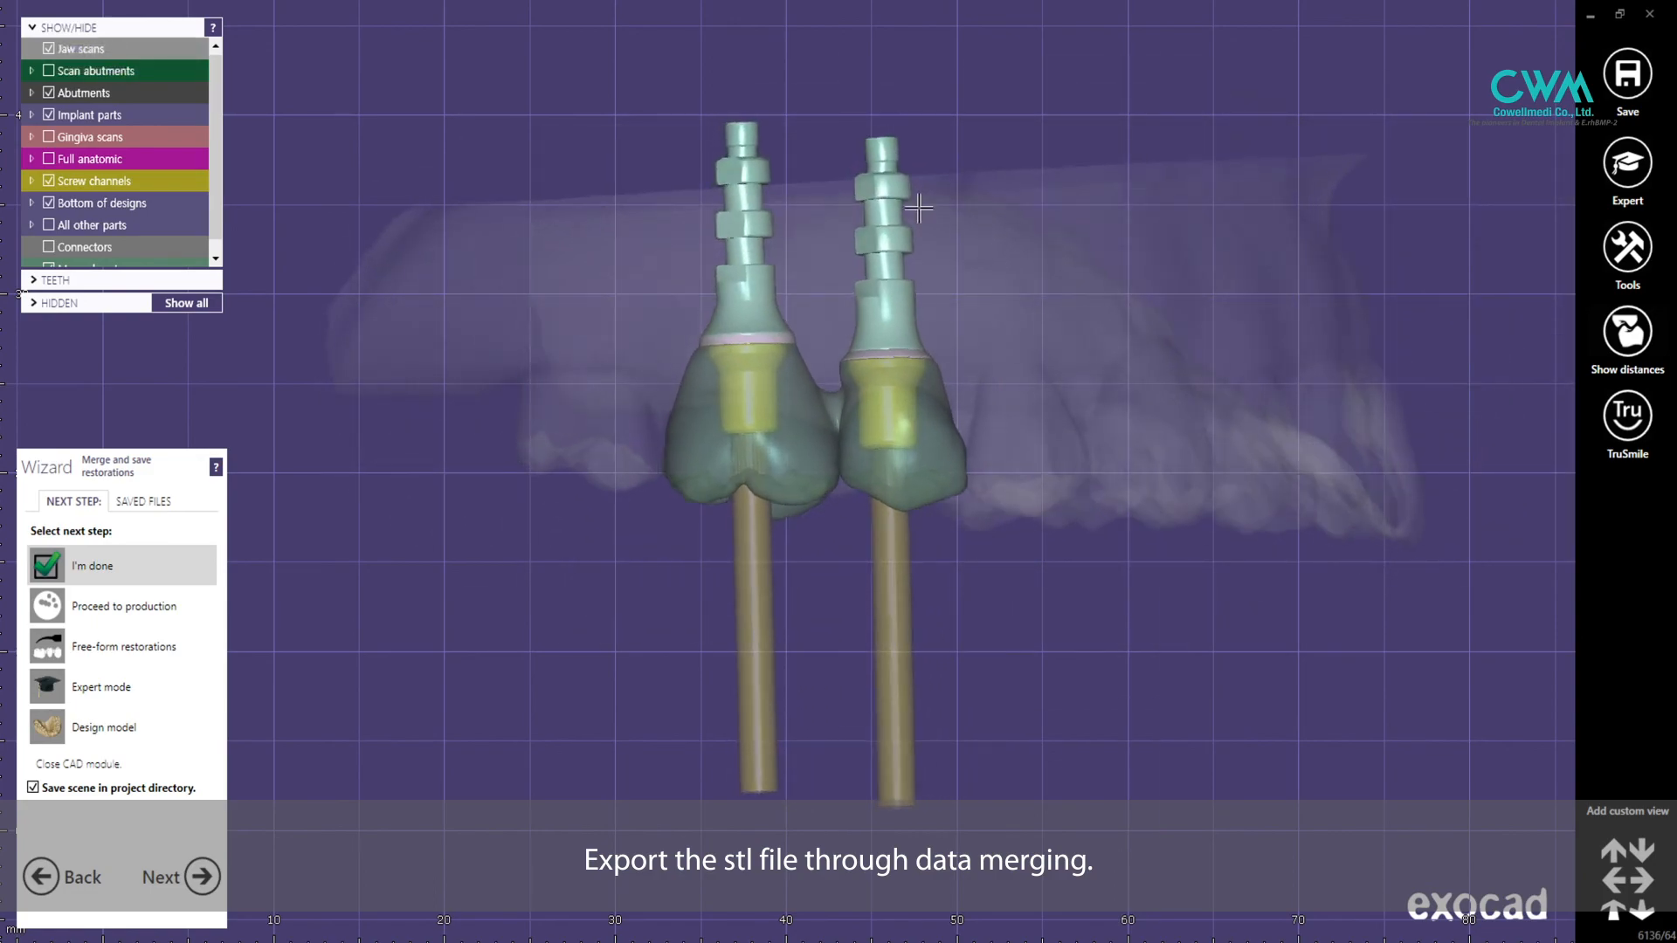